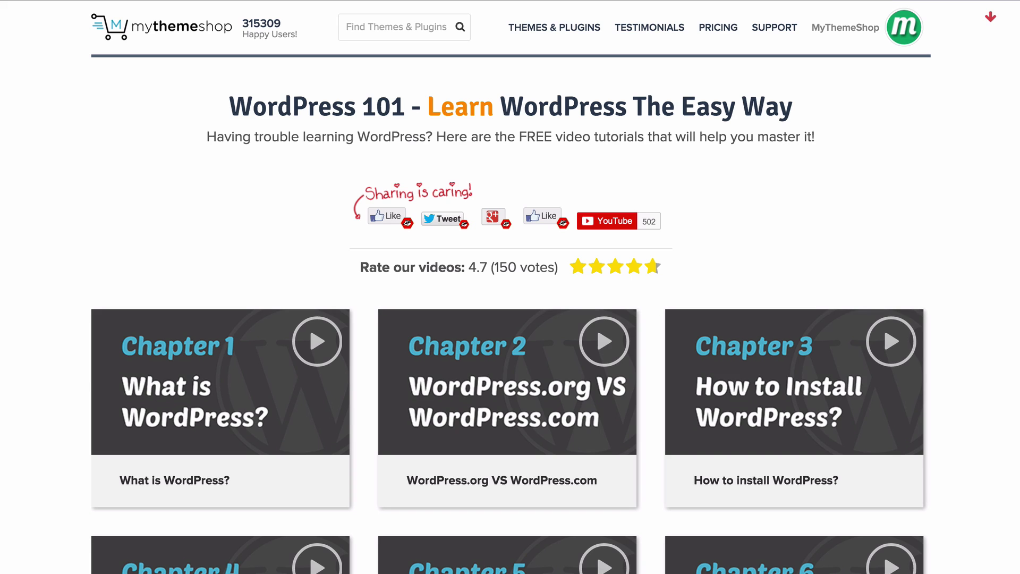
# Step: Look through the chapters of the WordPress 101 and WordPress 201 video tutorials
pyautogui.scroll(-5, 510, 287)
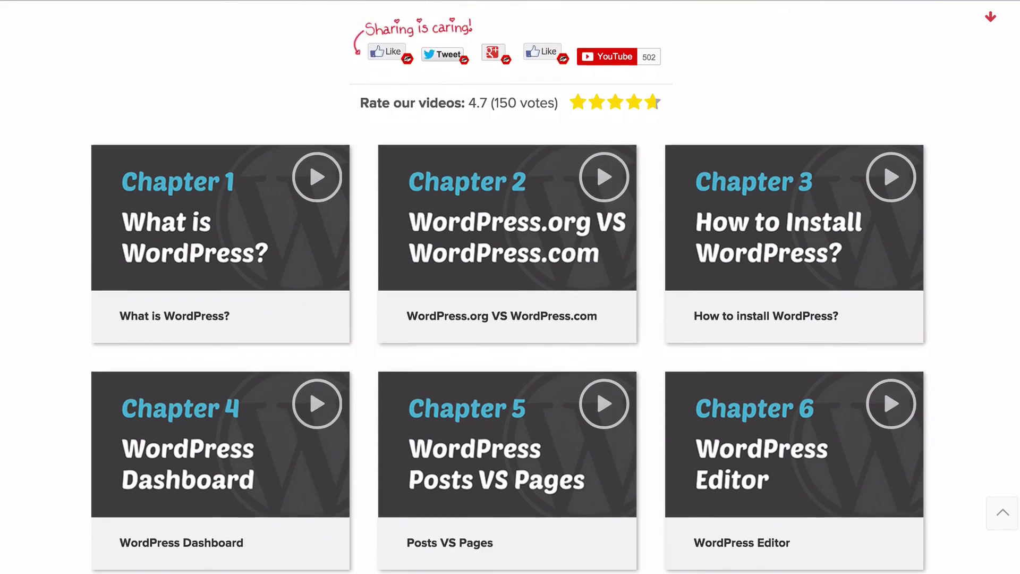
pyautogui.scroll(-15, 510, 287)
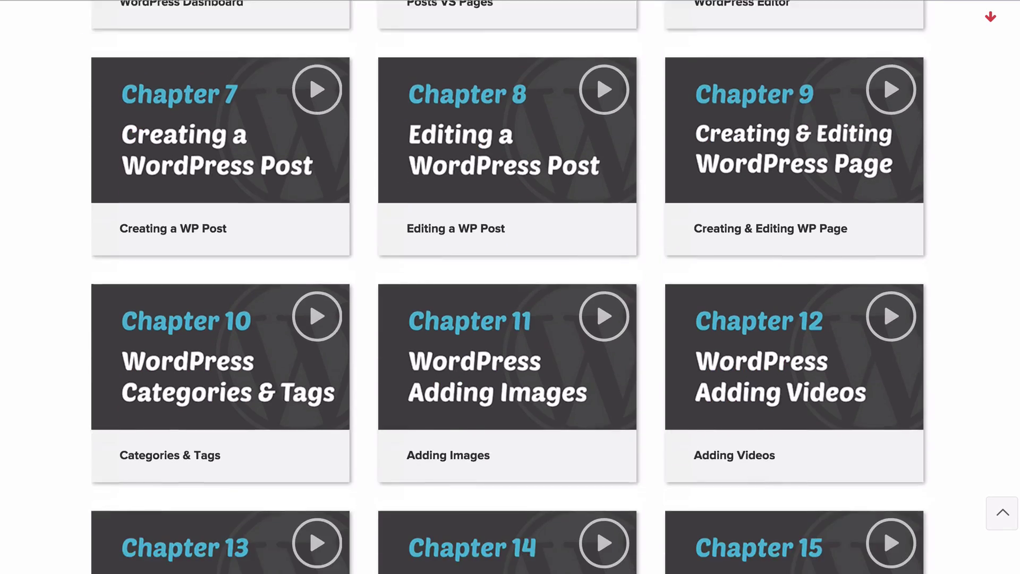
pyautogui.scroll(-5, 510, 287)
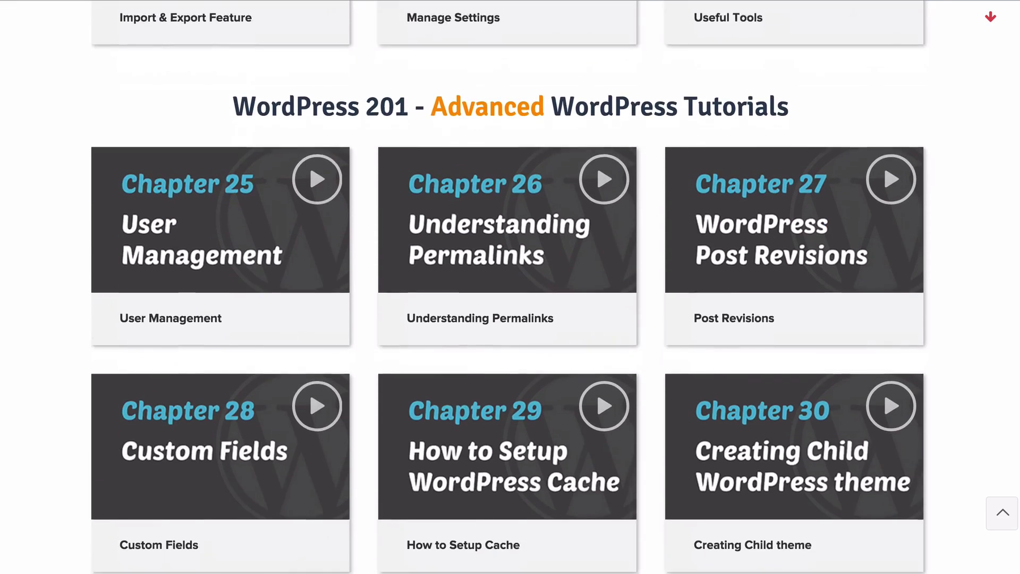
pyautogui.scroll(15, 510, 287)
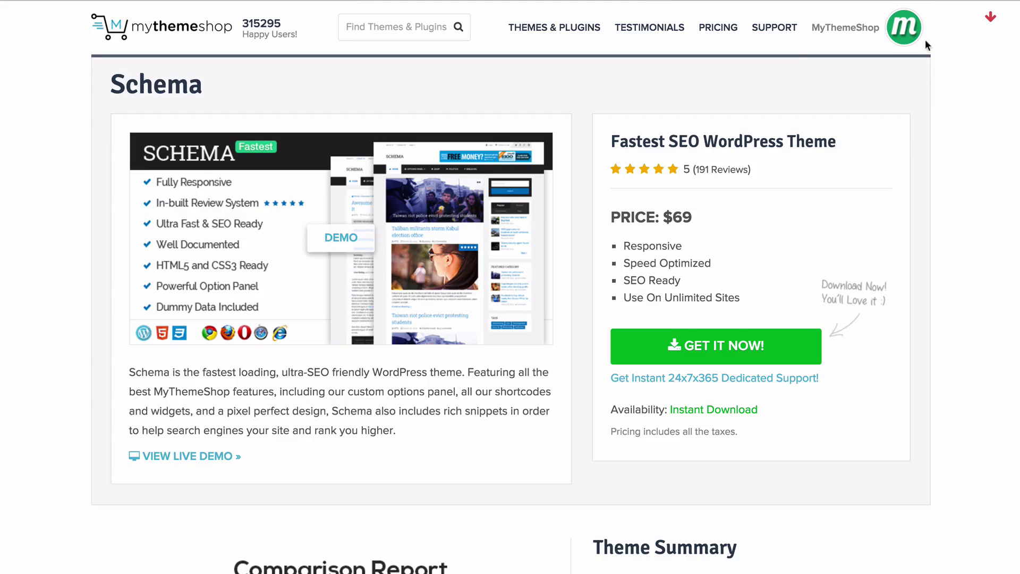
# Step: Download the Schema theme files from the MyThemeShop member's area and save them in the MyThemeShop folder
pyautogui.moveTo(880, 41)
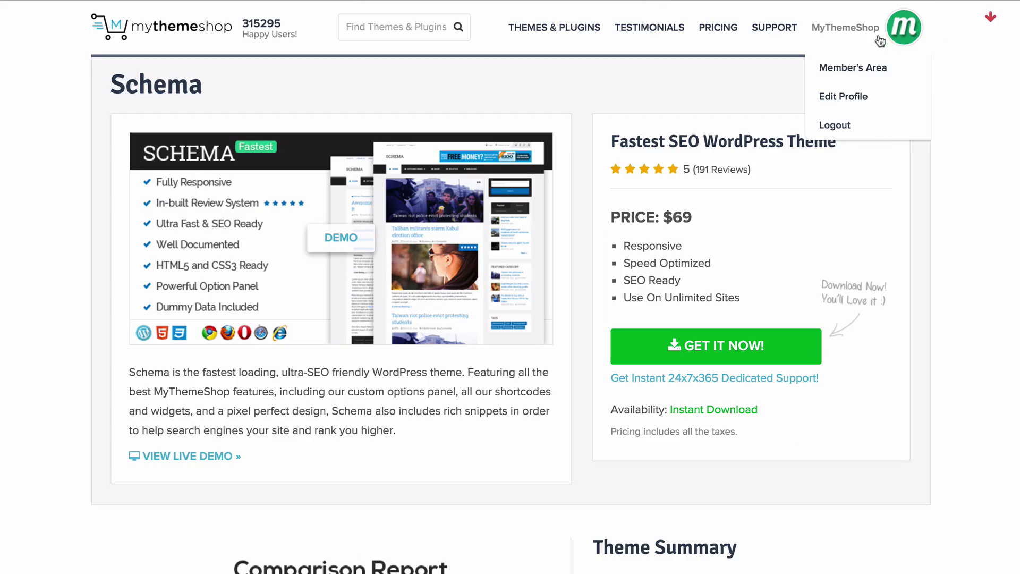
pyautogui.click(858, 70)
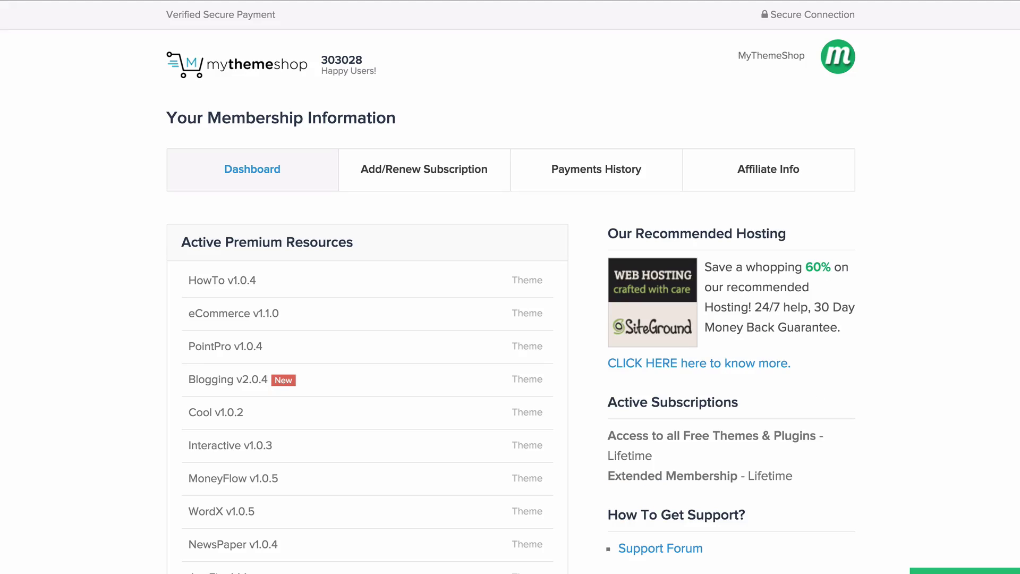
pyautogui.scroll(-10, 441, 270)
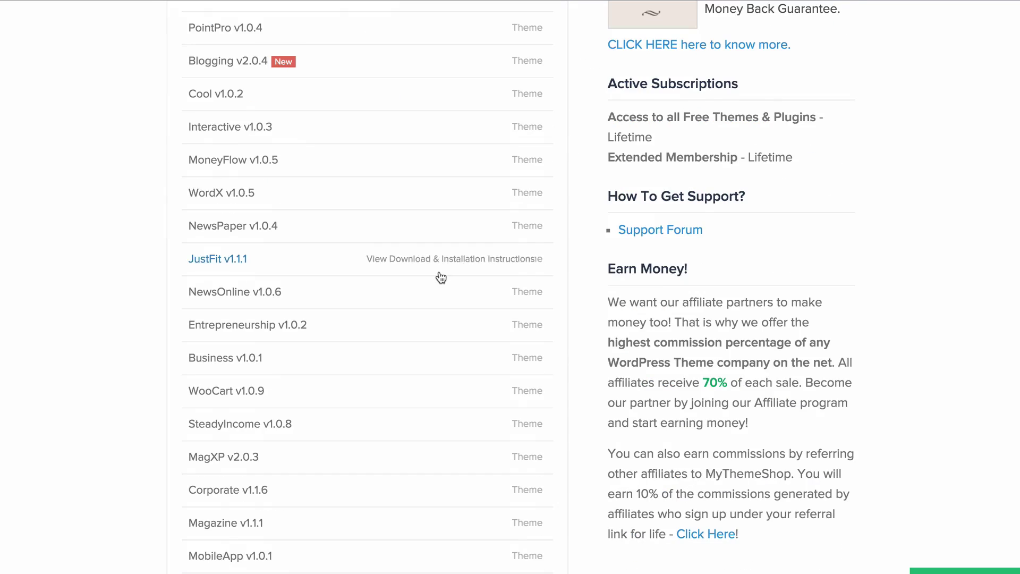
pyautogui.scroll(-6, 441, 278)
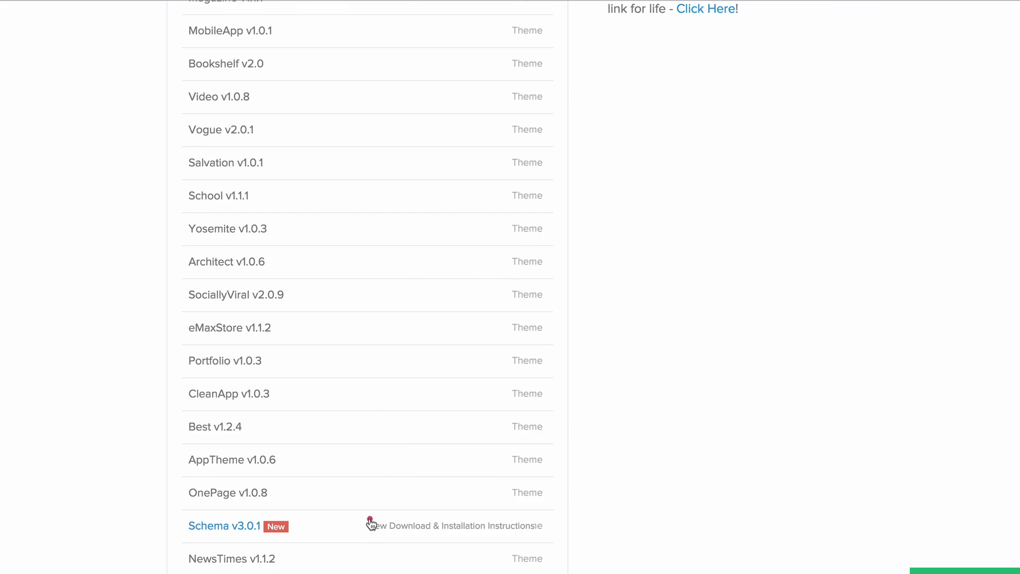
pyautogui.click(371, 524)
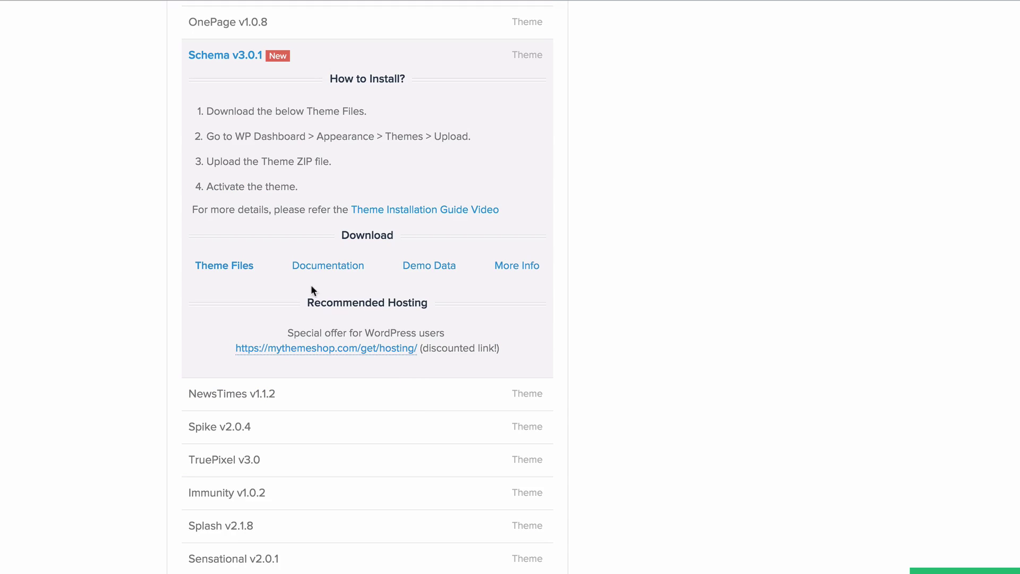
pyautogui.click(210, 268)
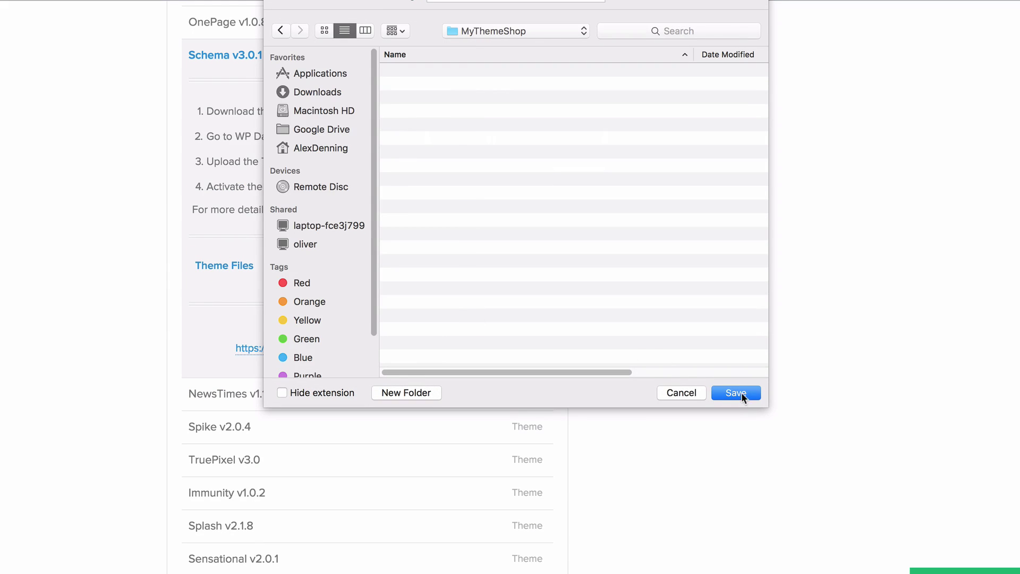
pyautogui.click(736, 393)
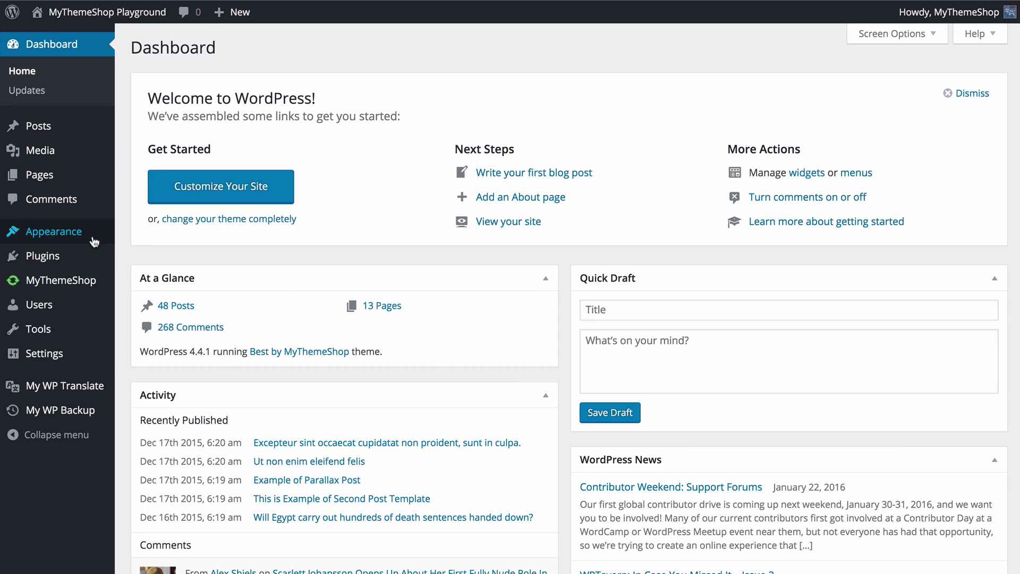
# Step: In the WordPress dashboard, add a new theme by uploading and installing mts_schema.zip
pyautogui.moveTo(94, 241)
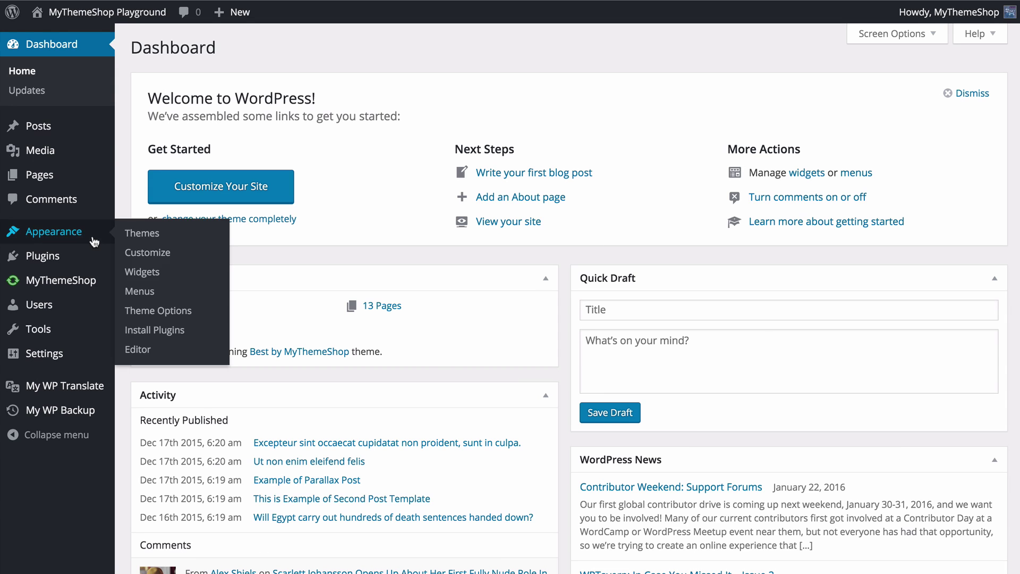
pyautogui.click(140, 237)
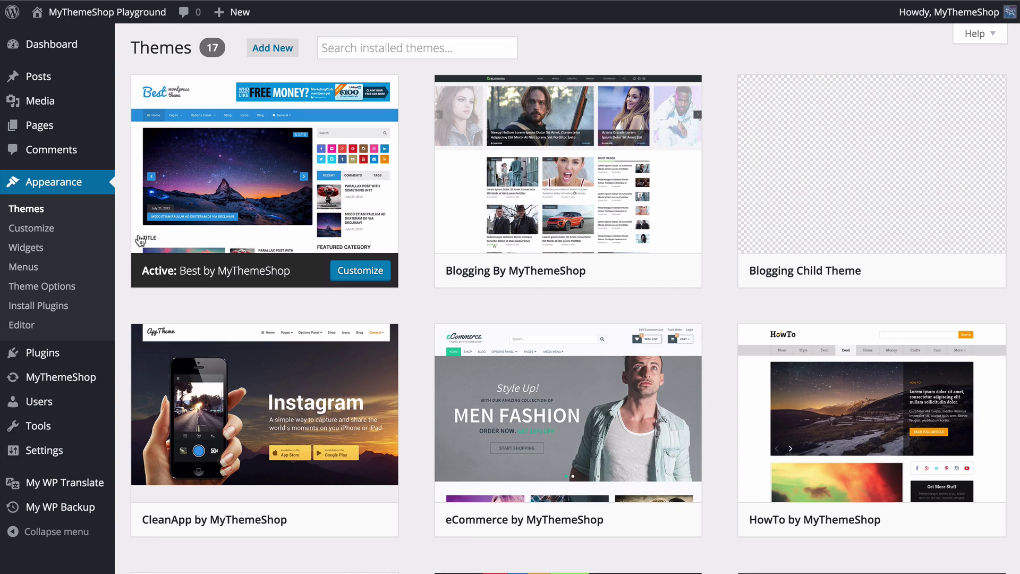
pyautogui.click(259, 48)
pyautogui.click(266, 47)
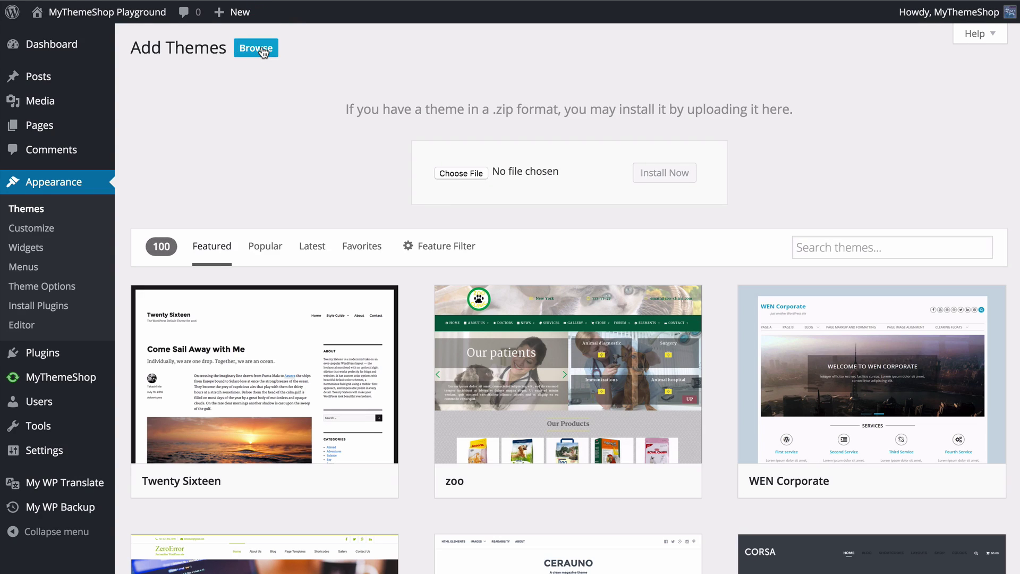
pyautogui.click(454, 174)
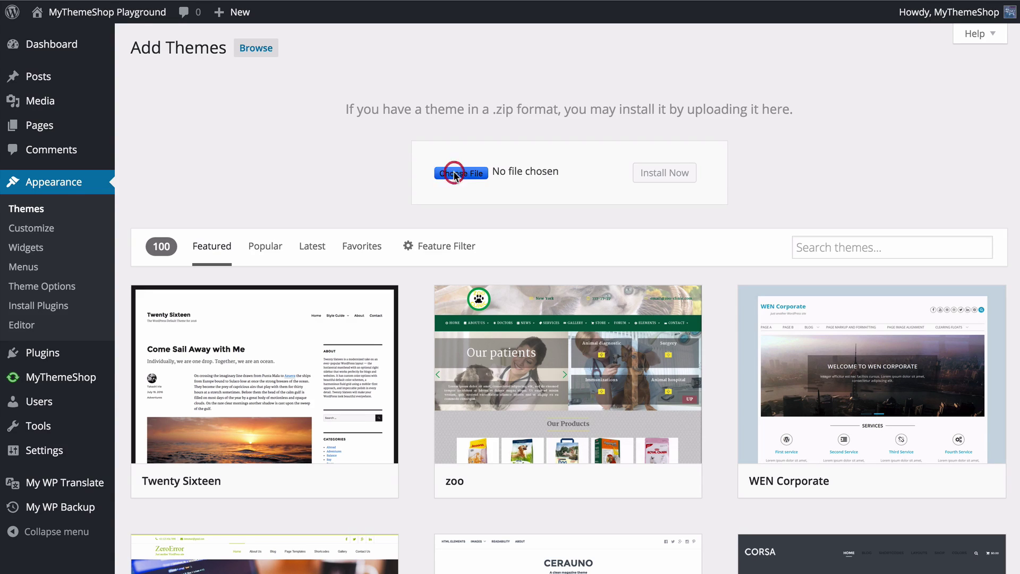
pyautogui.click(794, 398)
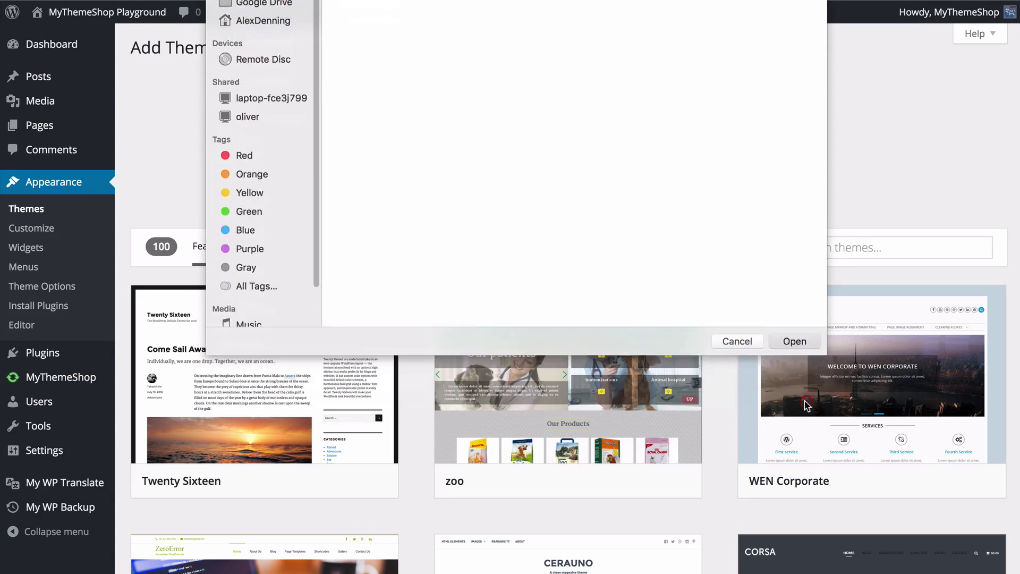
pyautogui.click(664, 172)
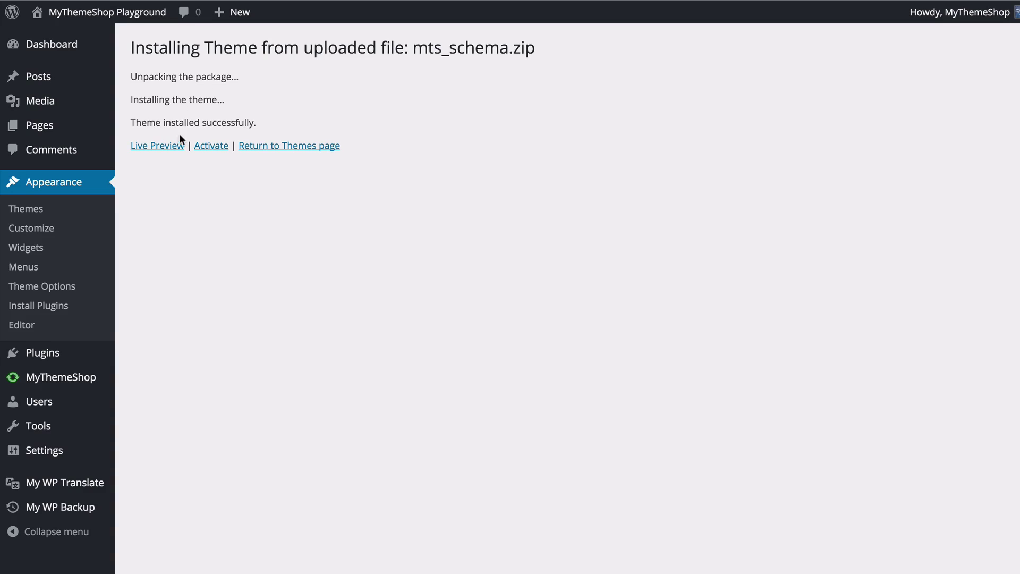
# Step: Activate the newly installed Schema theme and look over its recommended plugins
pyautogui.click(211, 151)
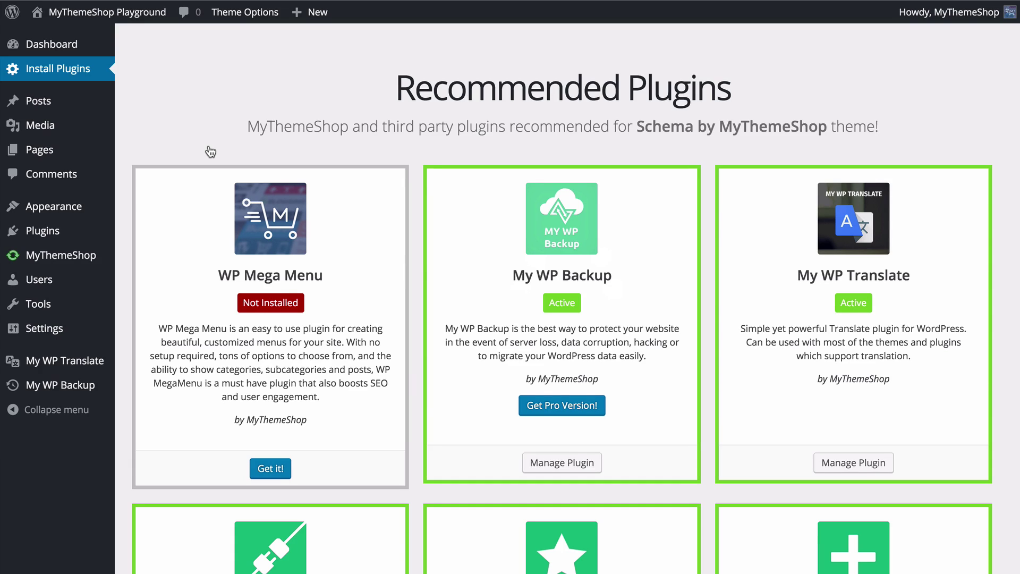
pyautogui.scroll(-1, 399, 273)
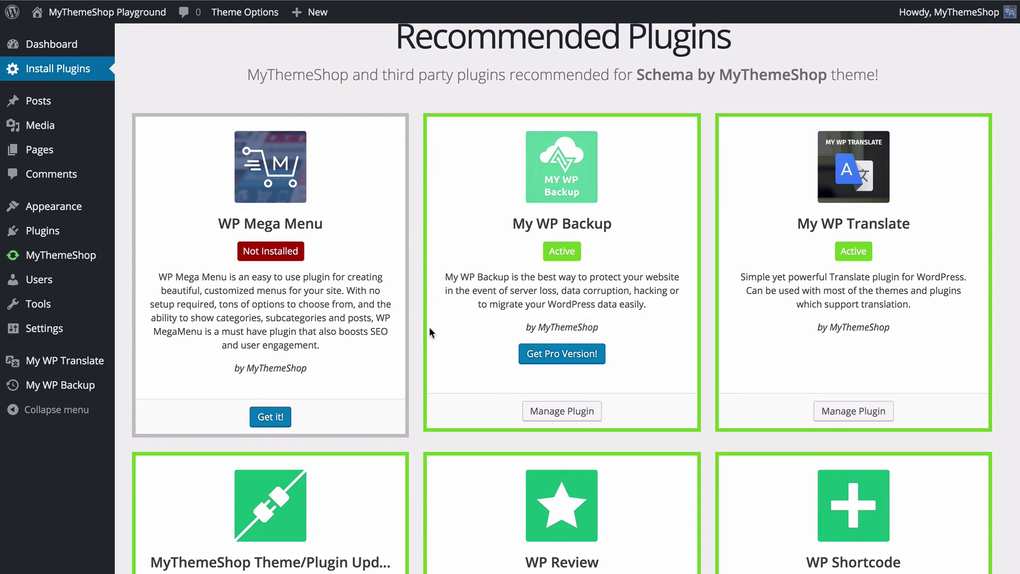
pyautogui.scroll(1, 425, 326)
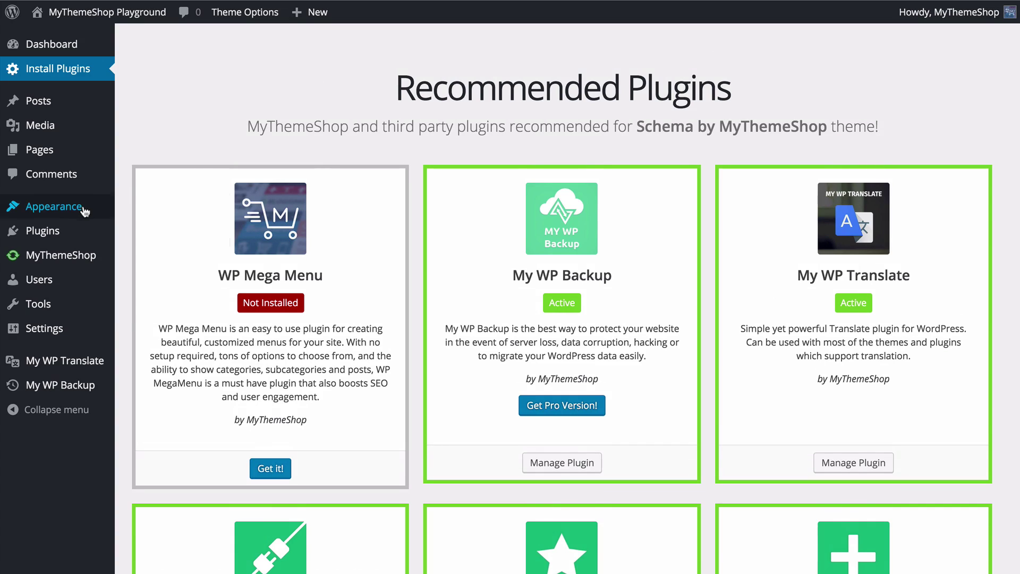
# Step: Import the theme options of the Default preset in Schema's theme options, accepting the loss of the current options
pyautogui.moveTo(83, 210)
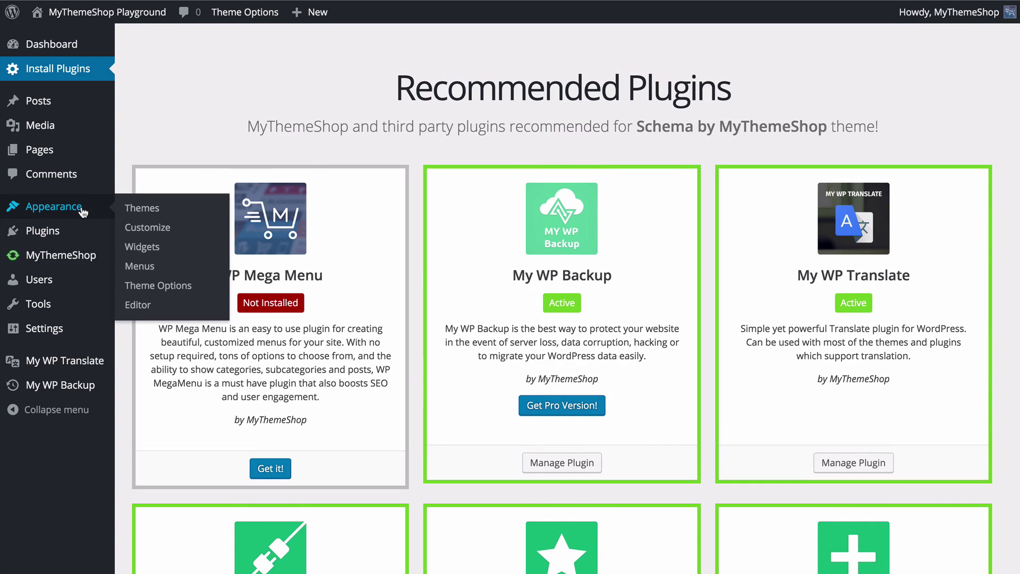
pyautogui.click(139, 287)
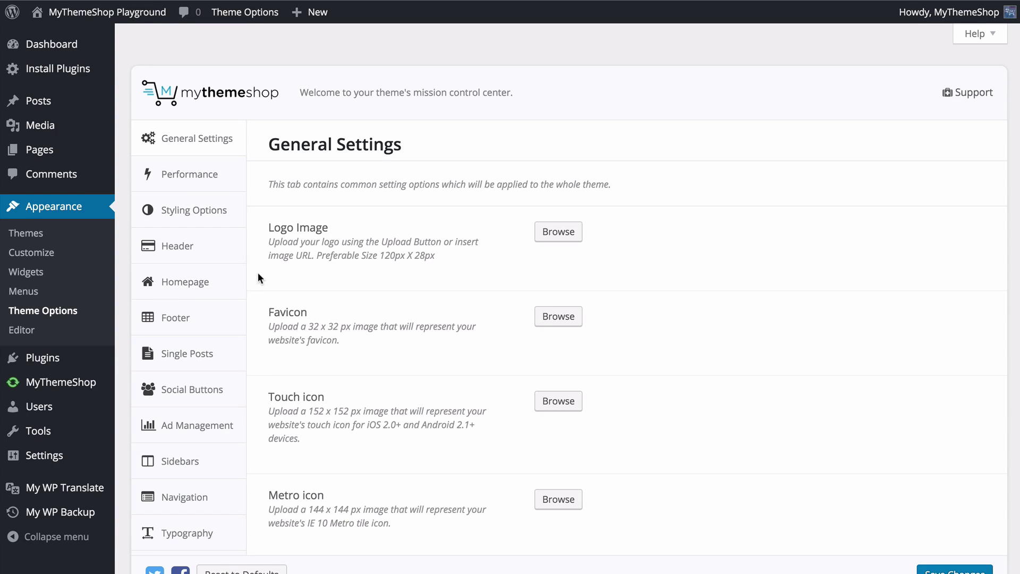
pyautogui.scroll(-5, 261, 277)
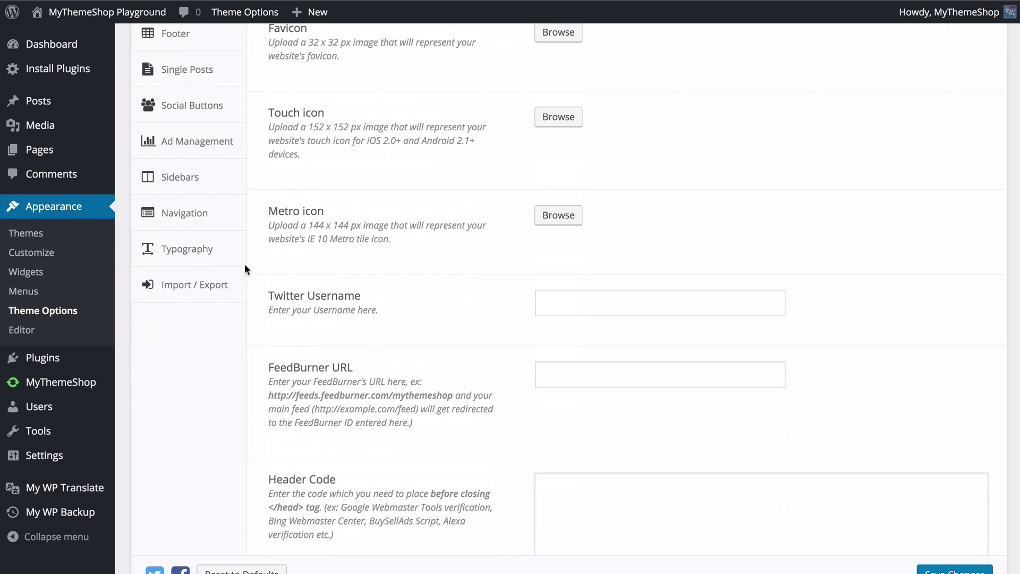
pyautogui.click(210, 285)
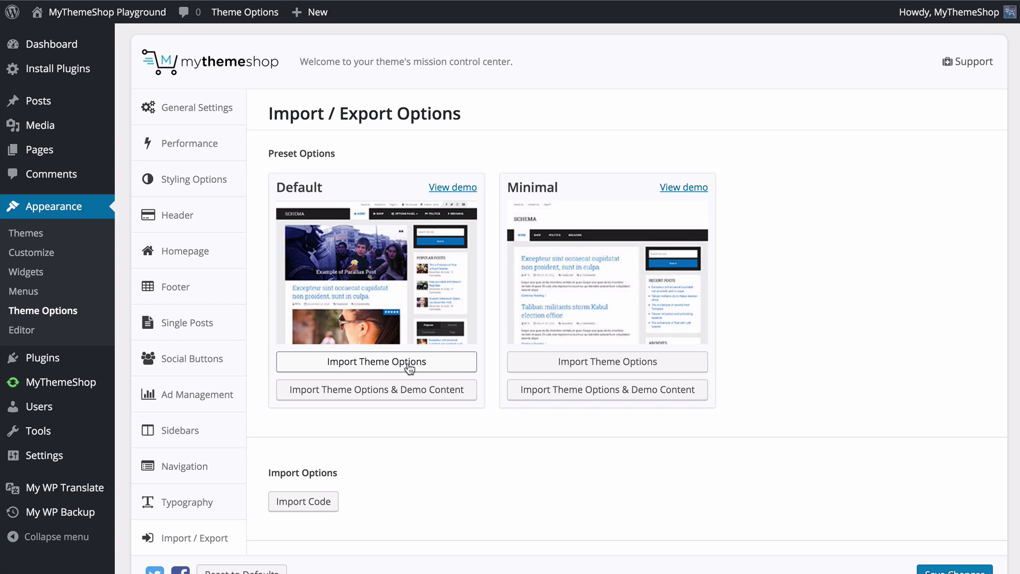
pyautogui.click(356, 366)
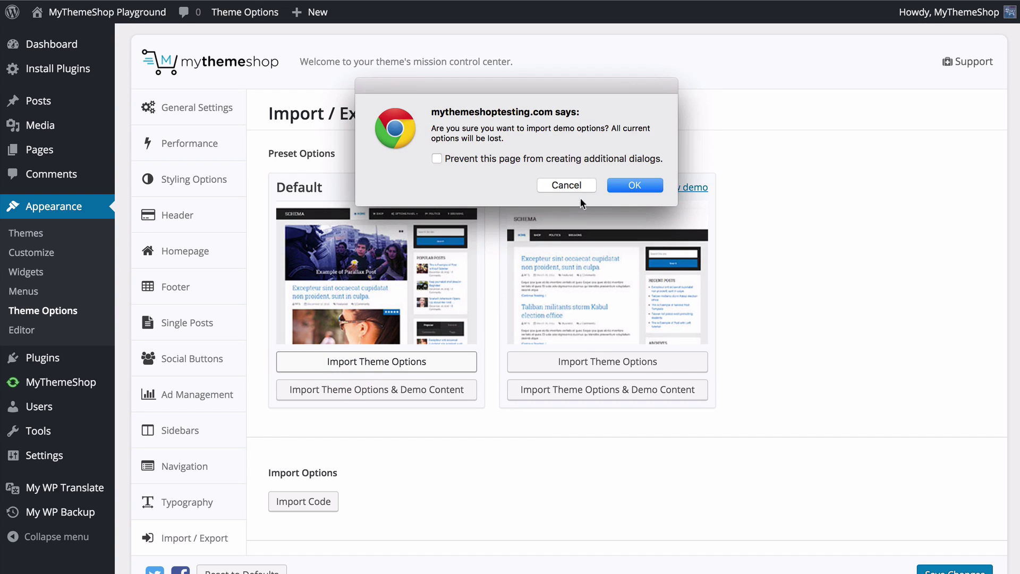
pyautogui.click(631, 185)
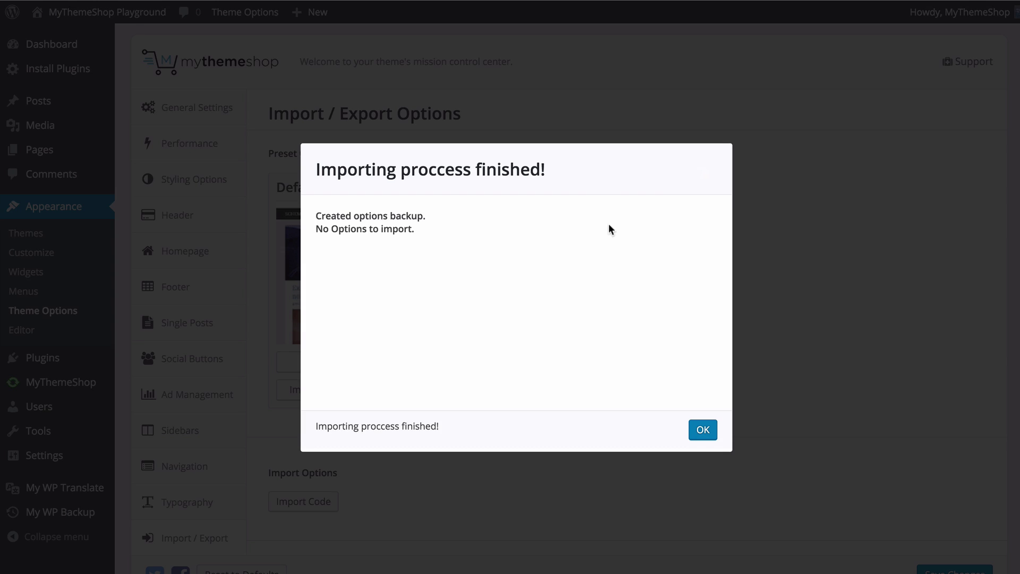
pyautogui.click(702, 431)
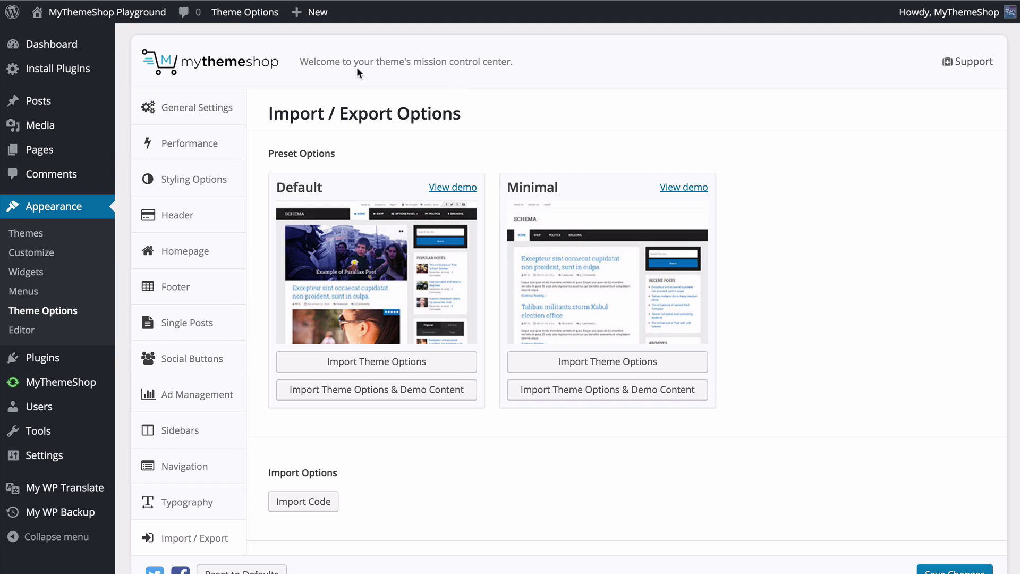
# Step: View the MyThemeShop Playground site's front page to check how the theme looks
pyautogui.click(148, 22)
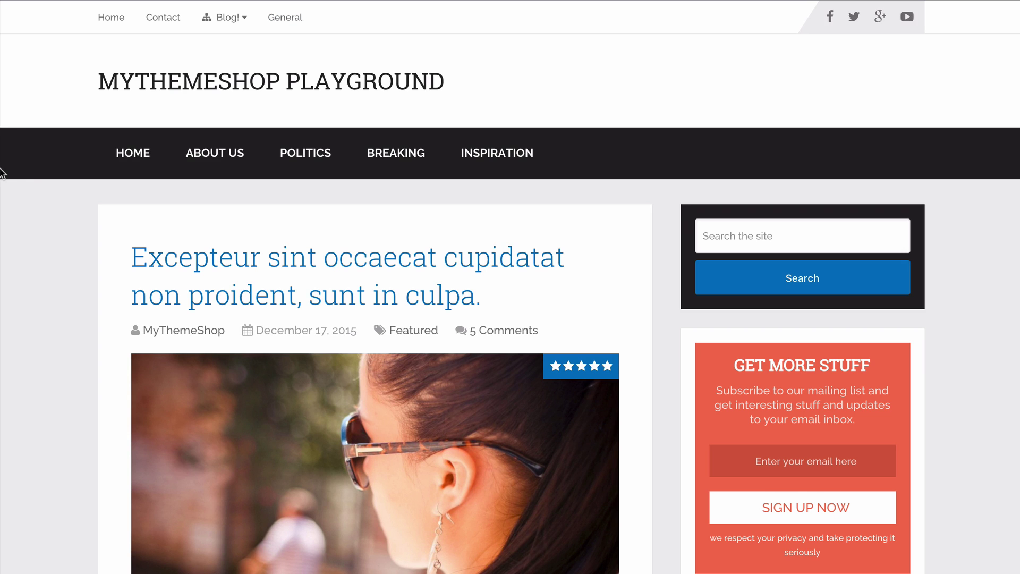
pyautogui.scroll(-3, 27, 297)
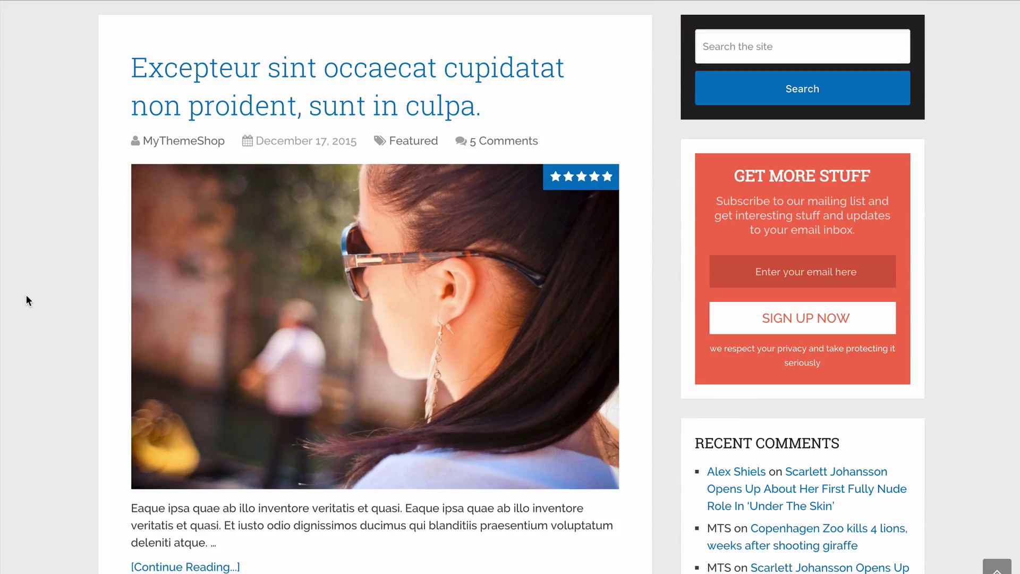
pyautogui.scroll(3, 27, 296)
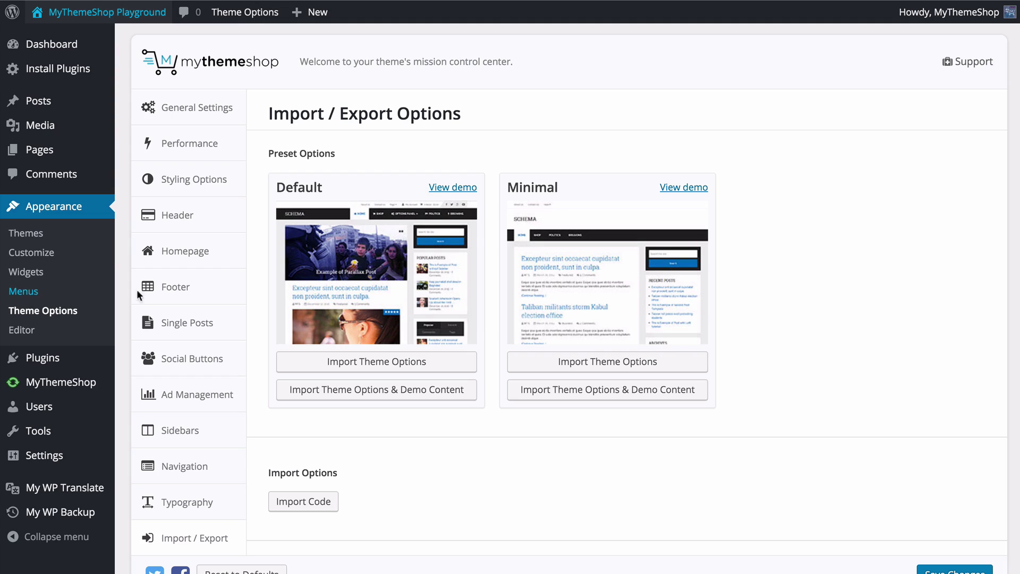
# Step: Open the General Settings of the theme options and look over the logo, favicon, touch icon and Metro icon settings
pyautogui.click(217, 110)
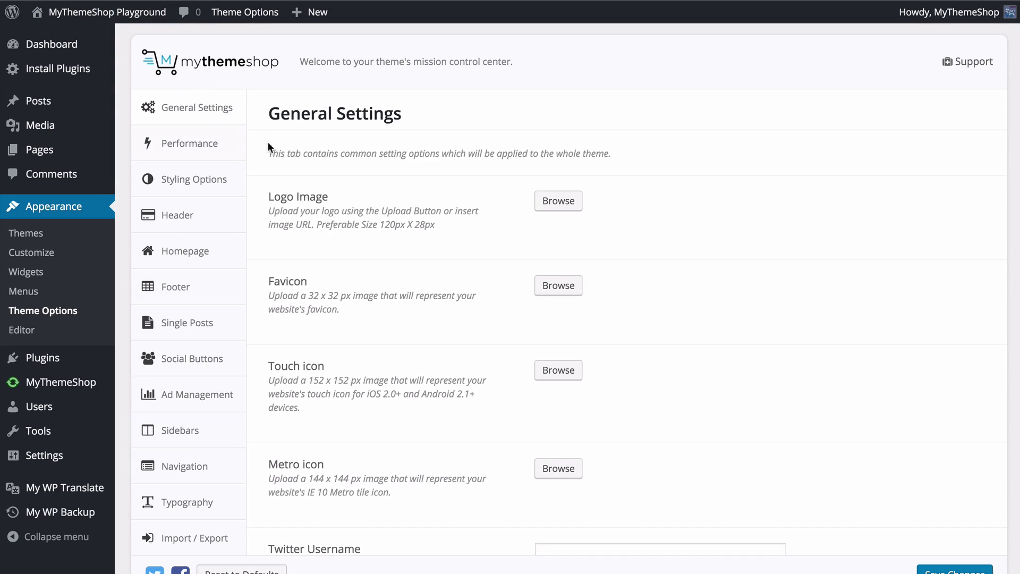
pyautogui.scroll(-1, 399, 202)
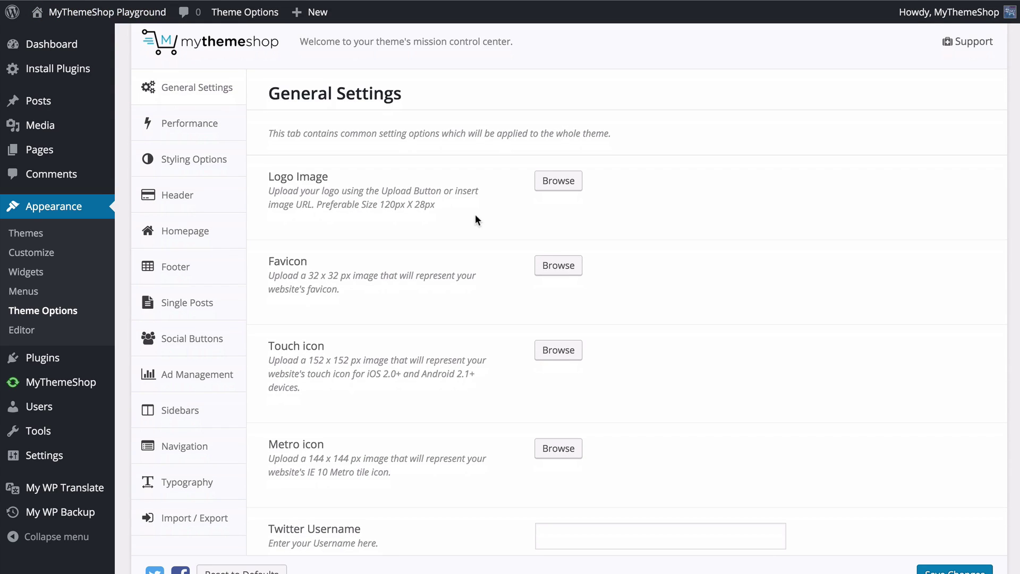
pyautogui.scroll(-1, 476, 214)
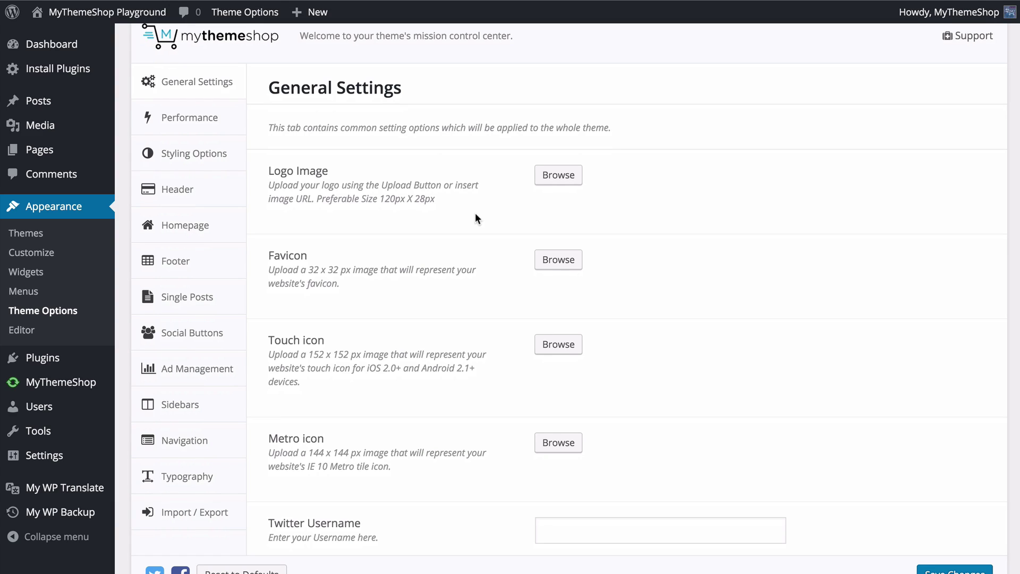
pyautogui.scroll(-2, 476, 215)
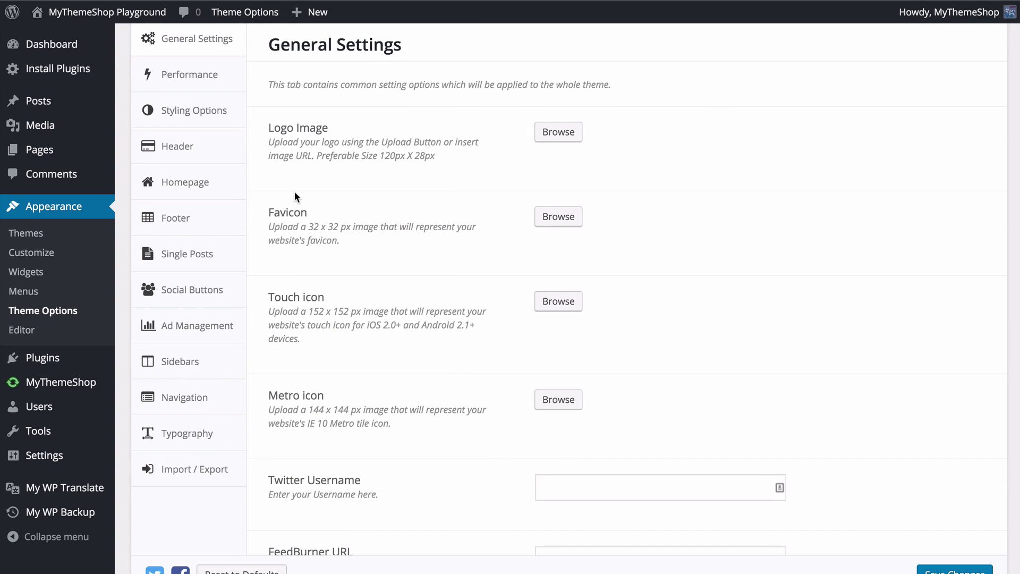
# Step: Try out logo.png from the media library as the logo image, and remove the upload again
pyautogui.click(553, 134)
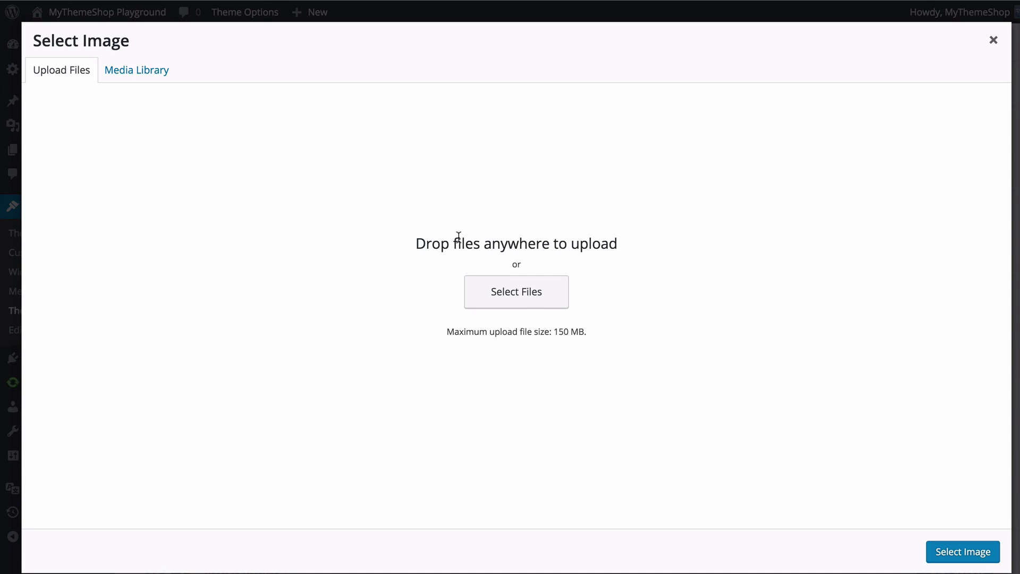
pyautogui.click(128, 78)
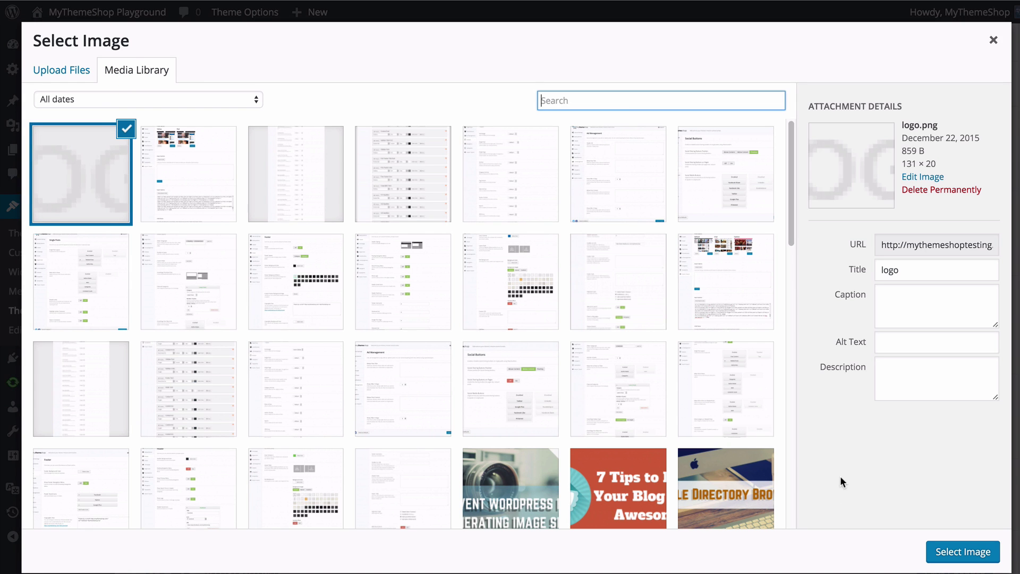
pyautogui.click(945, 553)
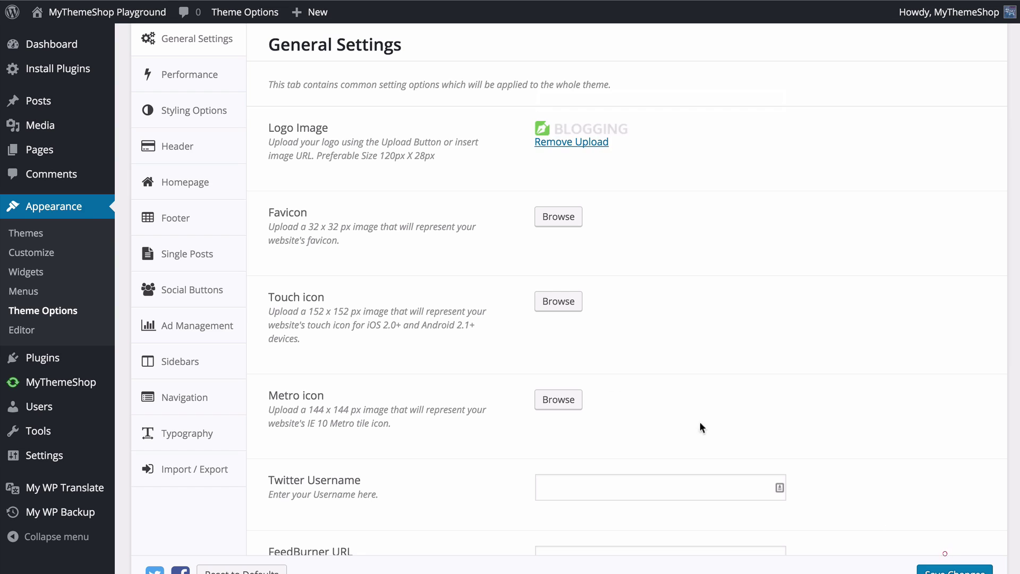
pyautogui.click(573, 143)
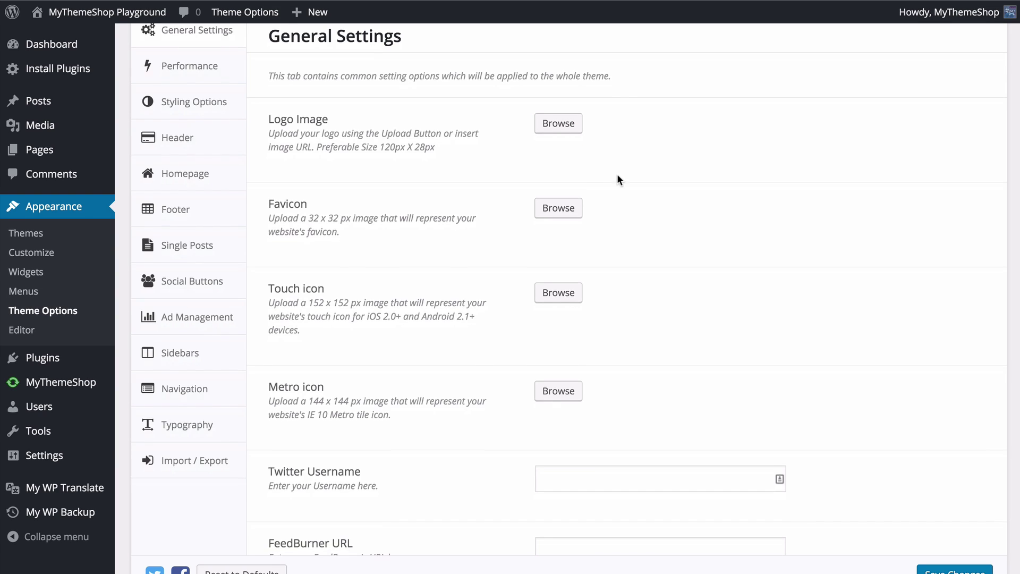
# Step: Enter MyThemeShopTeam as the Twitter username in General Settings
pyautogui.scroll(-5, 601, 197)
pyautogui.scroll(-3, 609, 212)
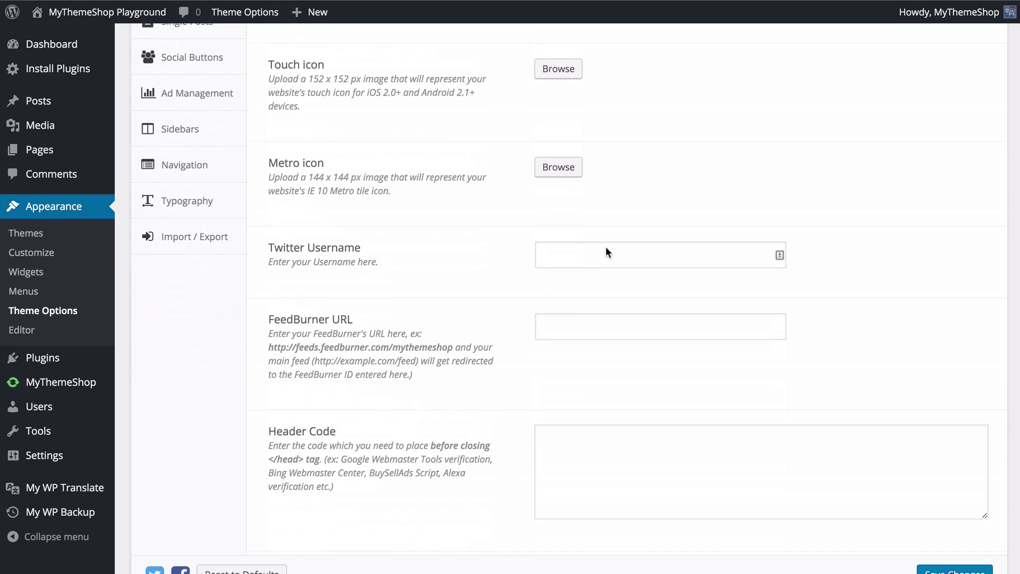
pyautogui.click(606, 245)
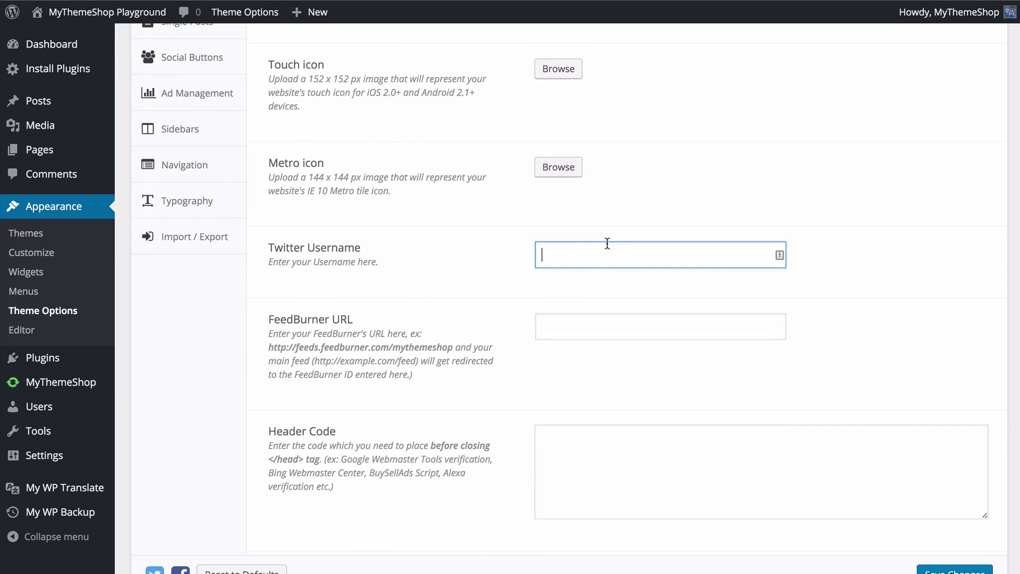
pyautogui.write('MyThemeShopTeam')
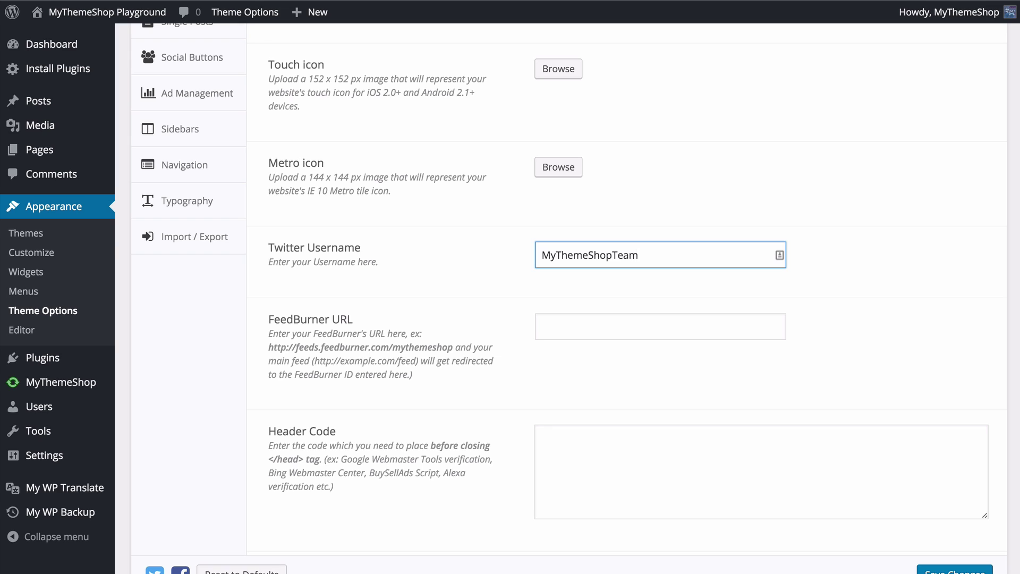
pyautogui.click(542, 326)
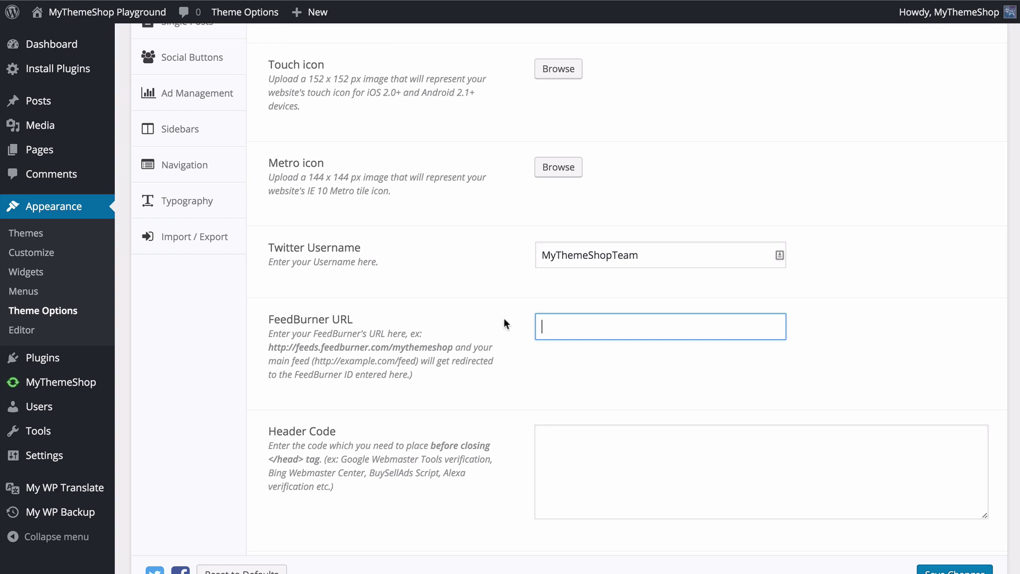
pyautogui.write('http://feeds.feed')
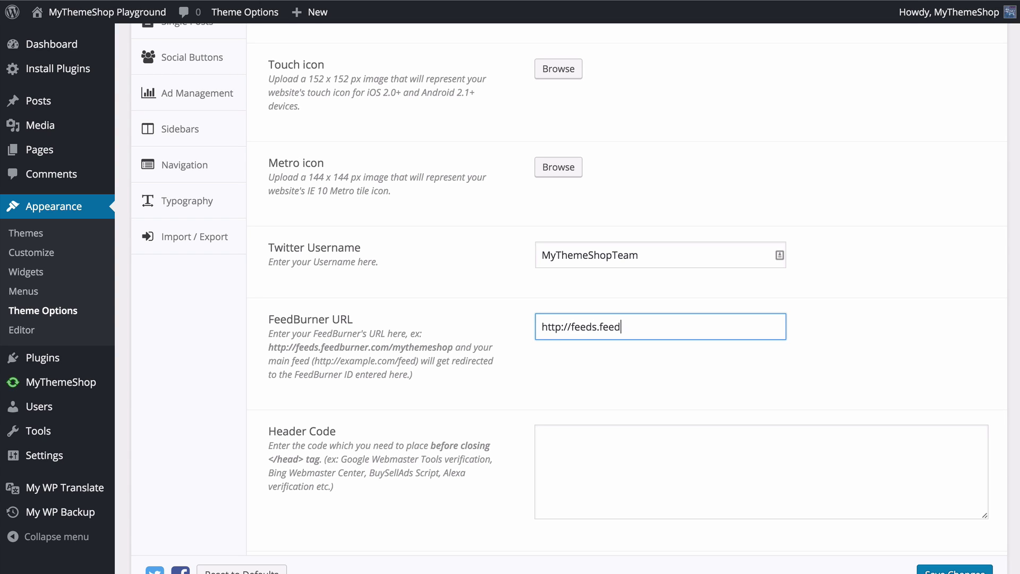
pyautogui.write('burner.com/mythemeshop')
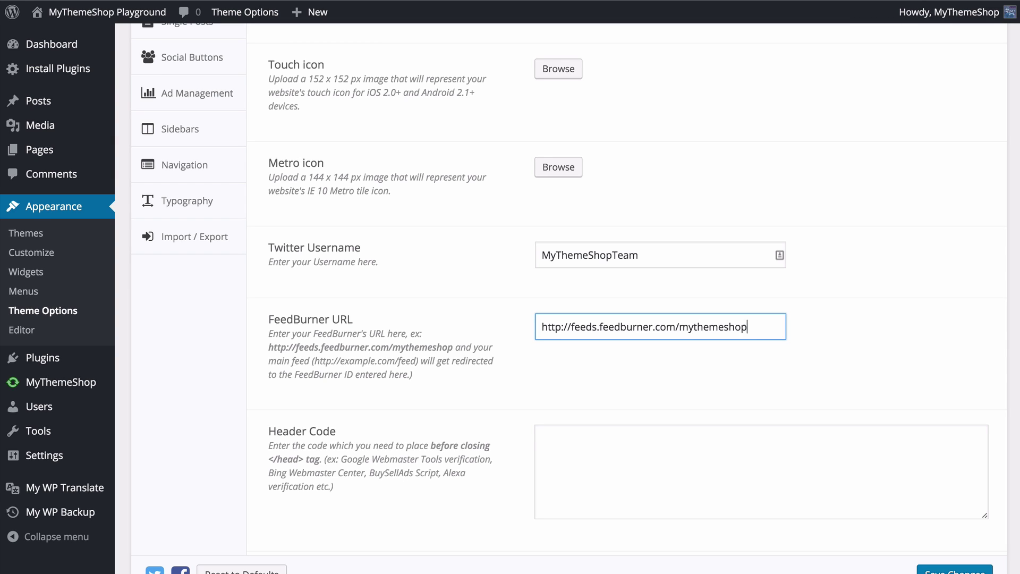
pyautogui.press('Tab')
# Step: Examine the Header Code and Footer Code fields and their descriptions without entering any code
pyautogui.scroll(-2, 489, 340)
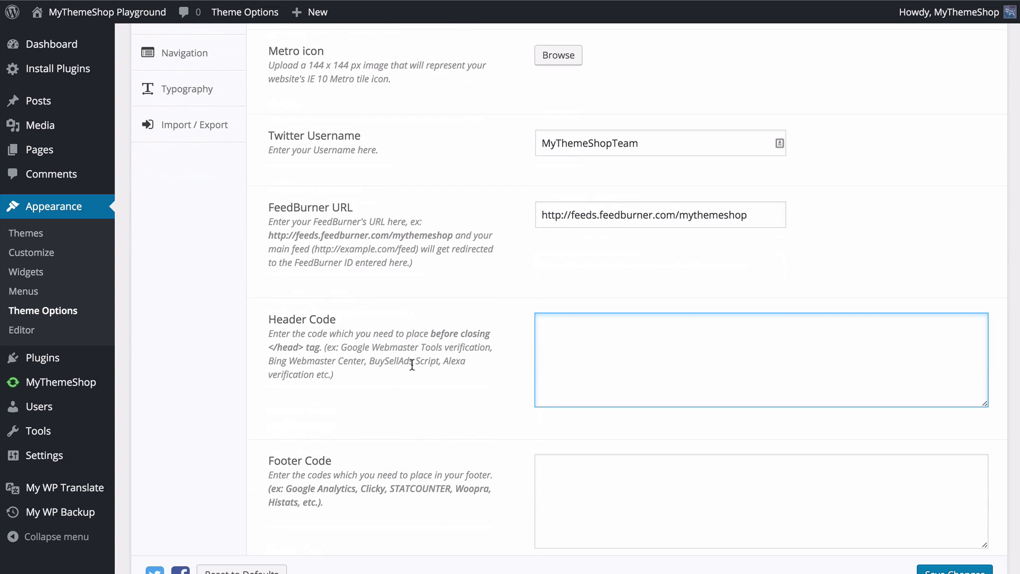
pyautogui.click(460, 398)
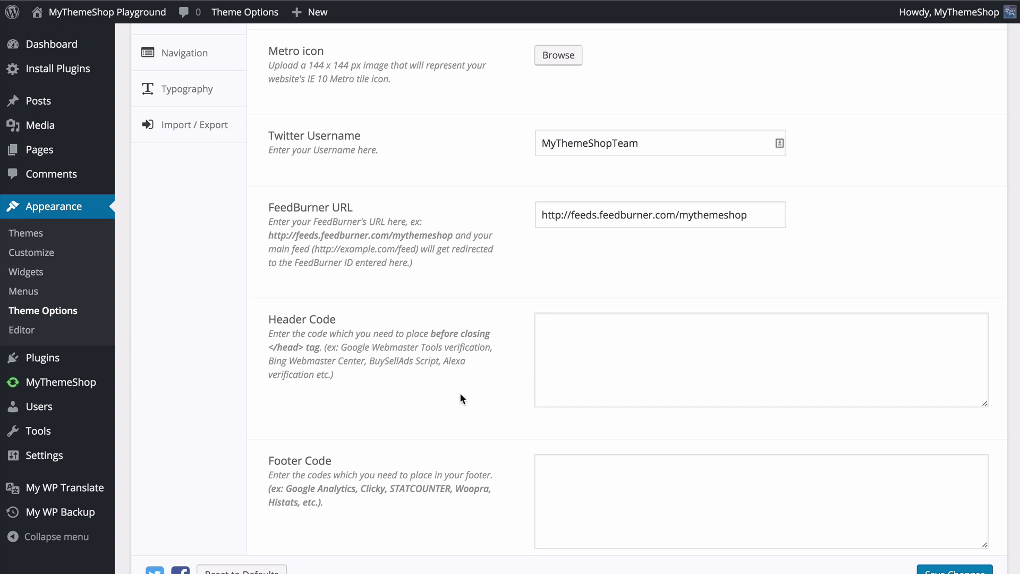
pyautogui.click(569, 366)
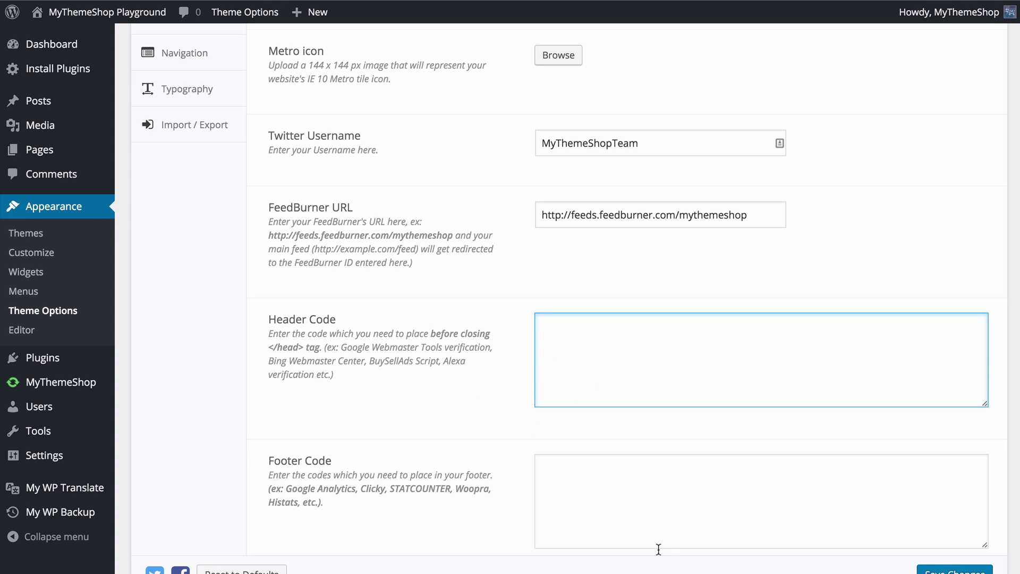
pyautogui.scroll(-3, 580, 491)
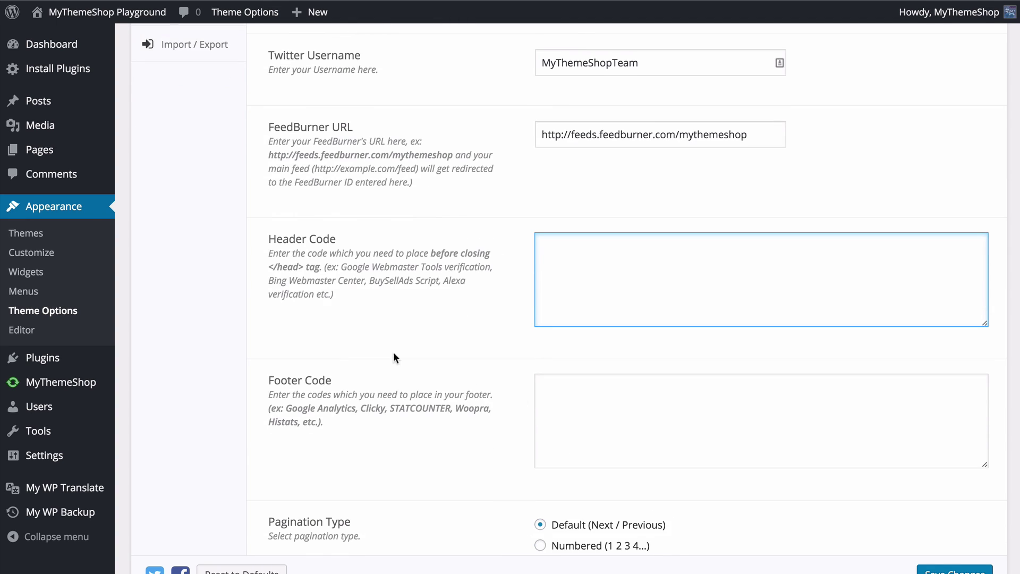
pyautogui.scroll(-1, 561, 403)
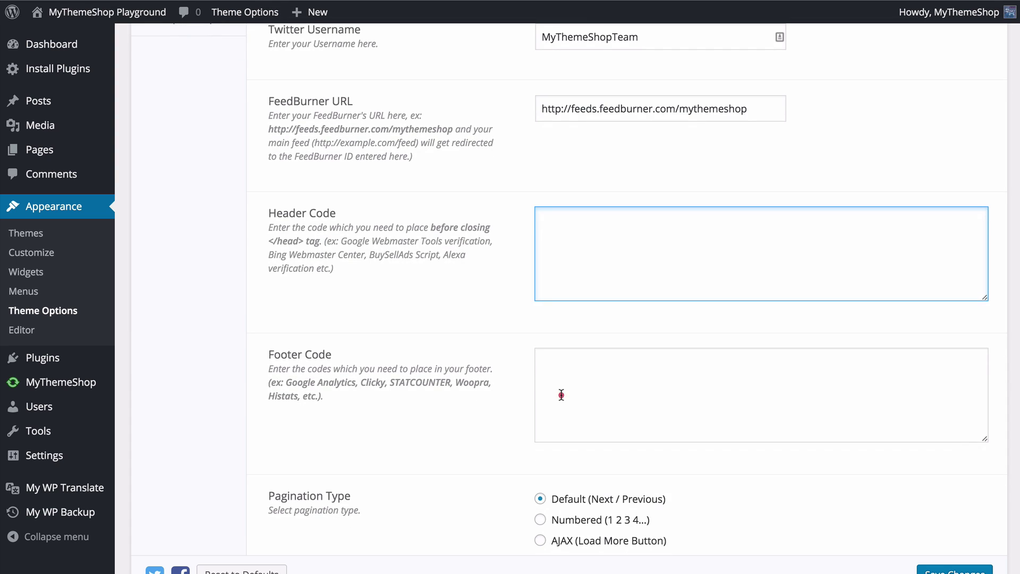
pyautogui.click(561, 394)
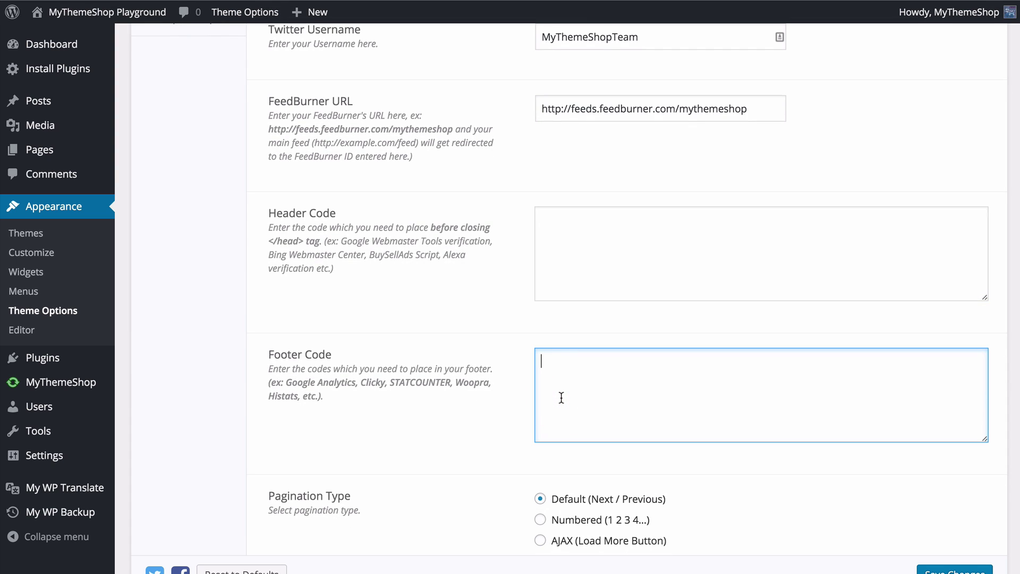
# Step: Look at the Pagination Type options and check the current pagination at the end of the site's front page
pyautogui.scroll(-5, 521, 397)
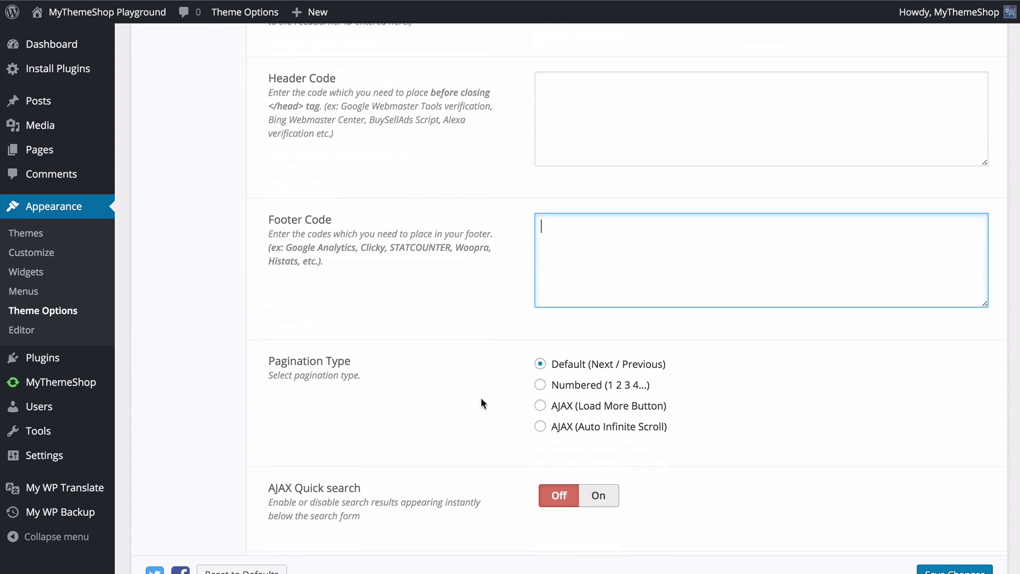
pyautogui.click(480, 395)
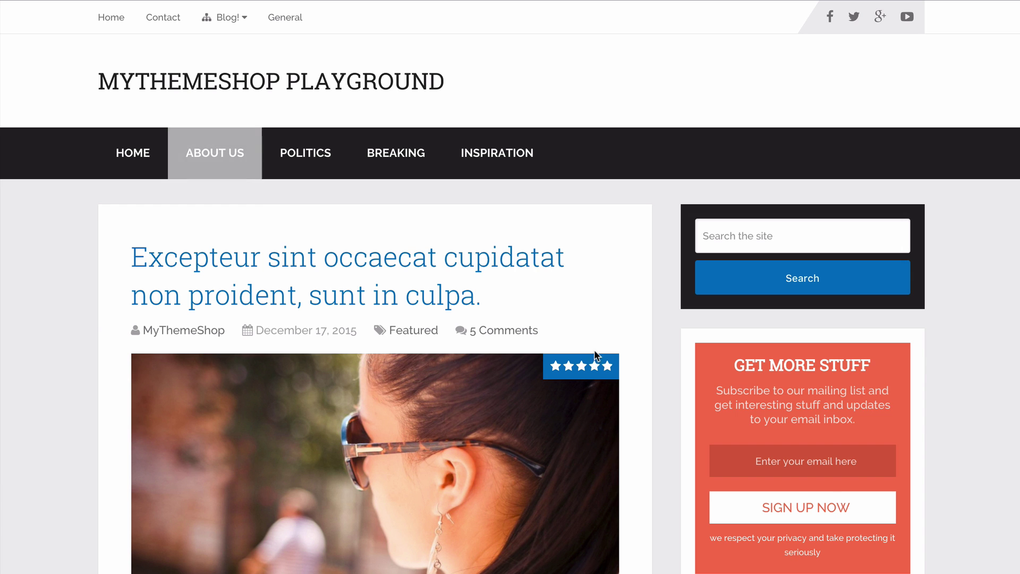
pyautogui.scroll(-15, 268, 365)
pyautogui.scroll(-3, 69, 355)
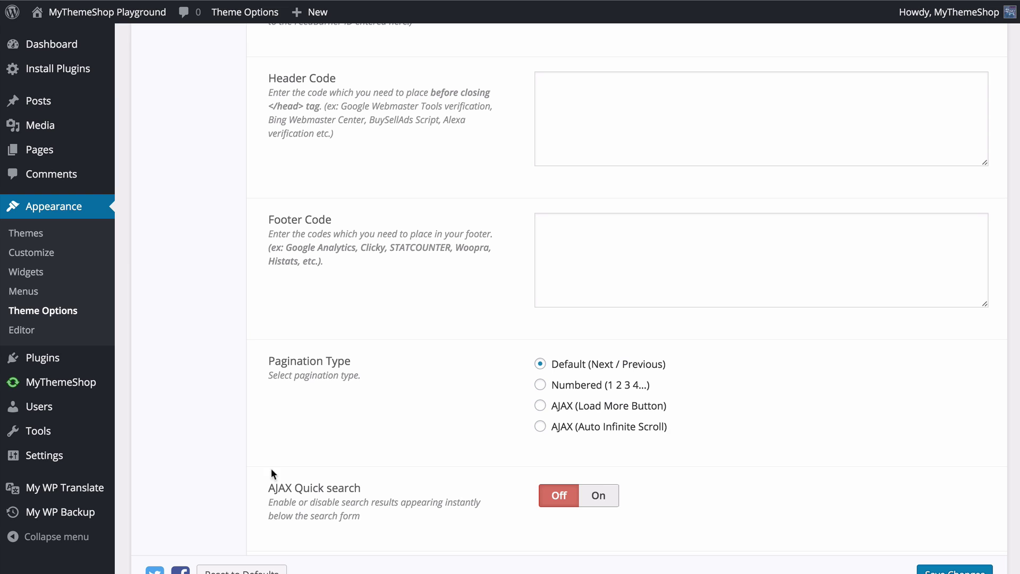
# Step: Set the pagination type to AJAX (Load More Button) and save the theme options
pyautogui.click(564, 385)
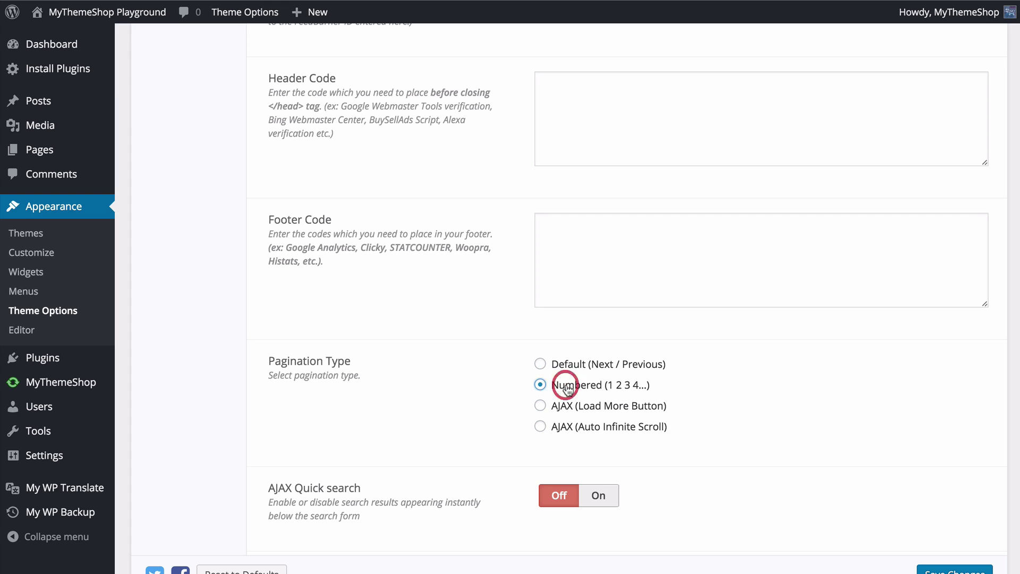
pyautogui.click(596, 408)
pyautogui.click(935, 571)
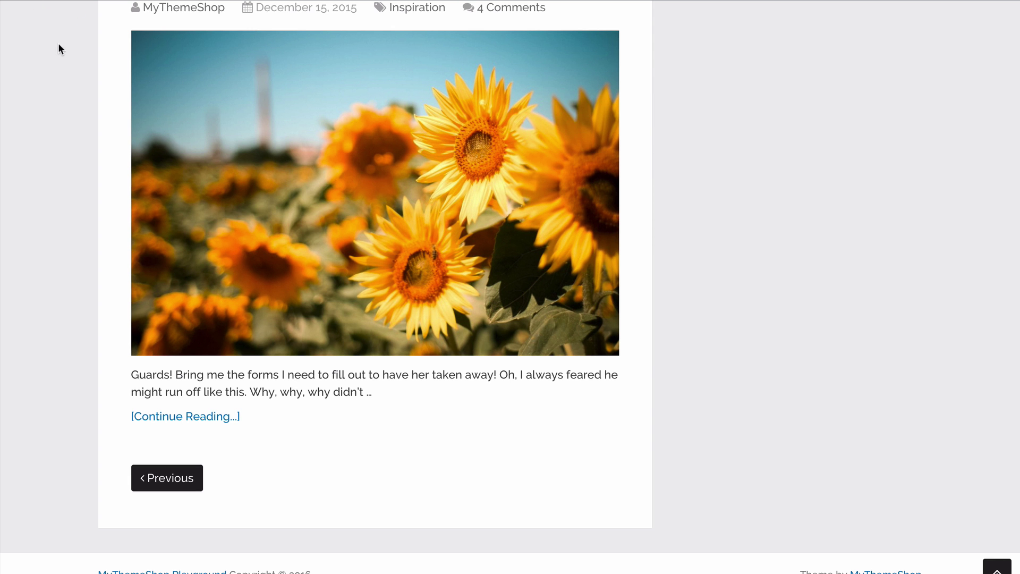
# Step: Test the new pagination on the site's front page by loading more posts and looking through them
pyautogui.scroll(-1, 73, 150)
pyautogui.scroll(-20, 72, 151)
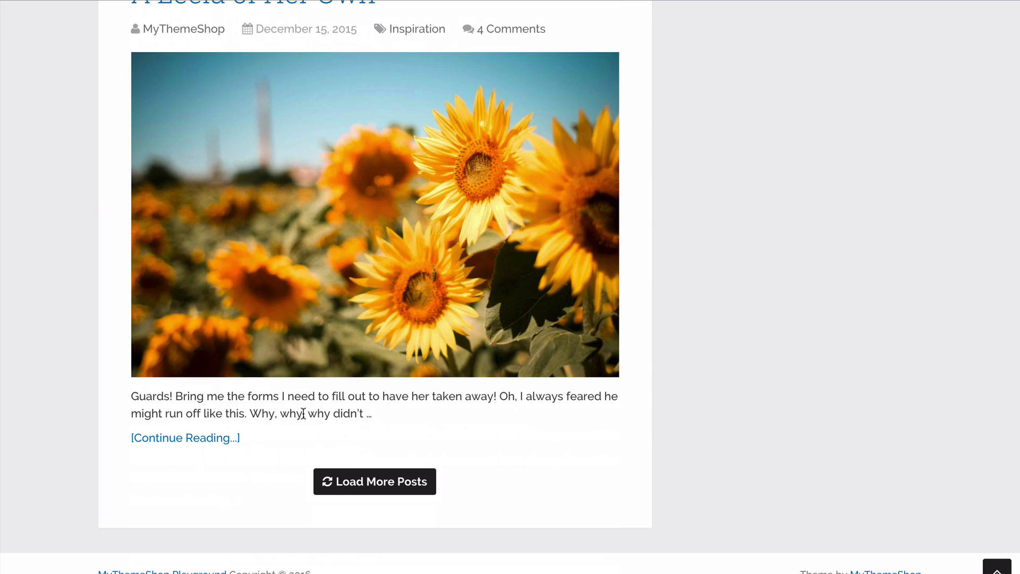
pyautogui.click(359, 484)
pyautogui.scroll(-20, 25, 255)
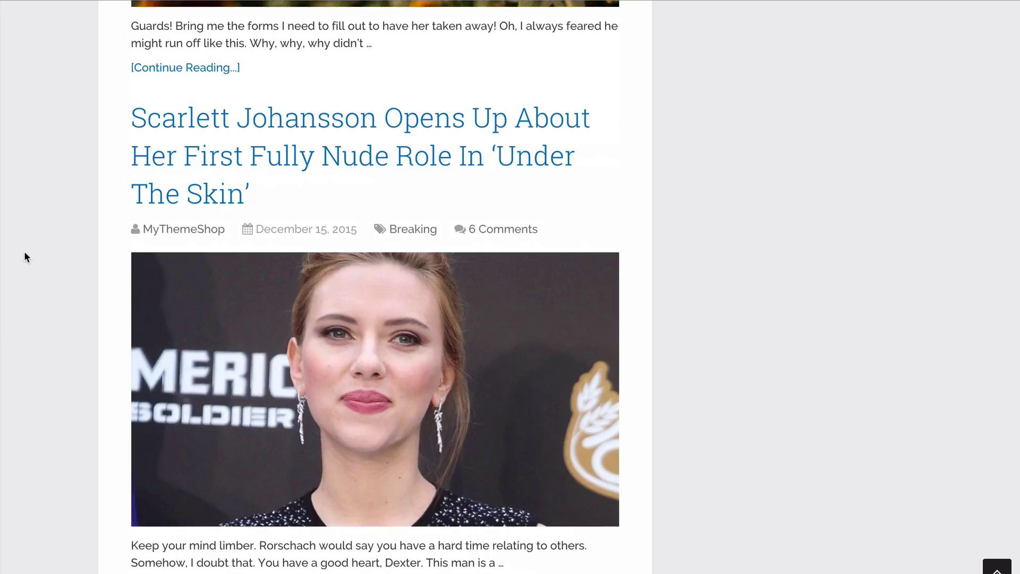
pyautogui.scroll(-20, 34, 253)
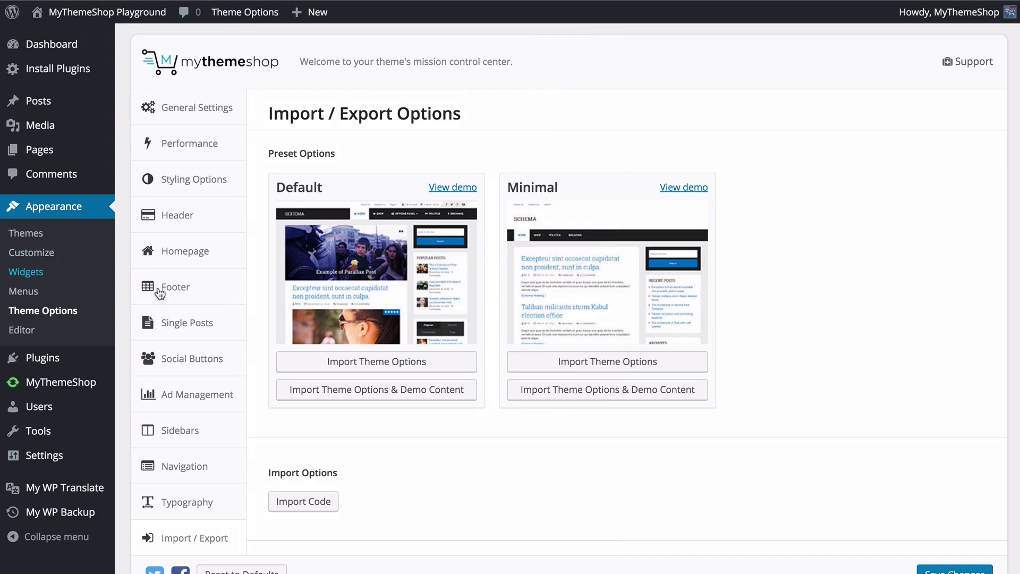
# Step: Return to the theme's General Settings and turn AJAX Quick search on
pyautogui.click(221, 104)
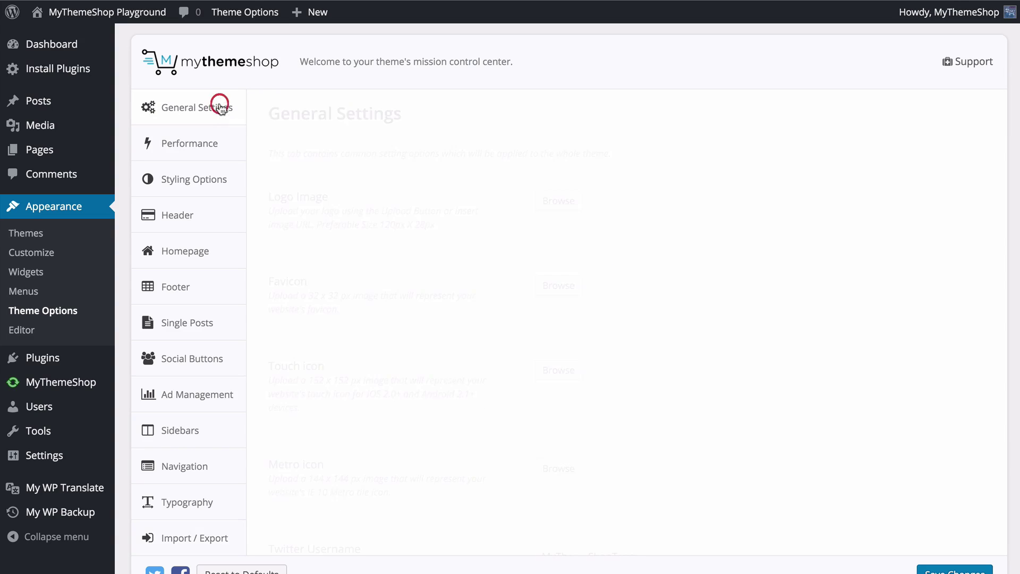
pyautogui.scroll(-9, 357, 249)
pyautogui.scroll(-8, 357, 249)
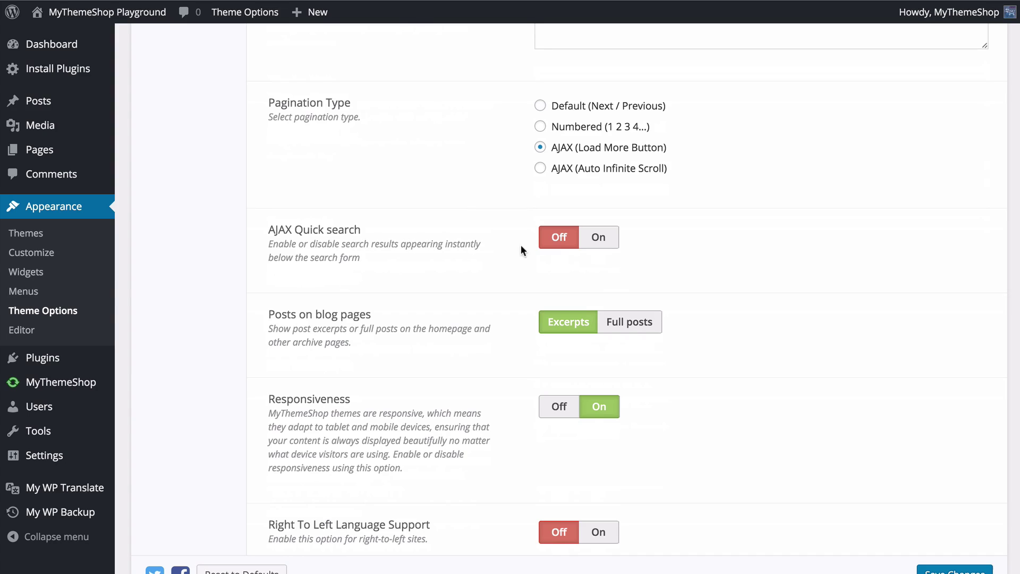
pyautogui.click(596, 238)
pyautogui.click(557, 239)
pyautogui.click(595, 239)
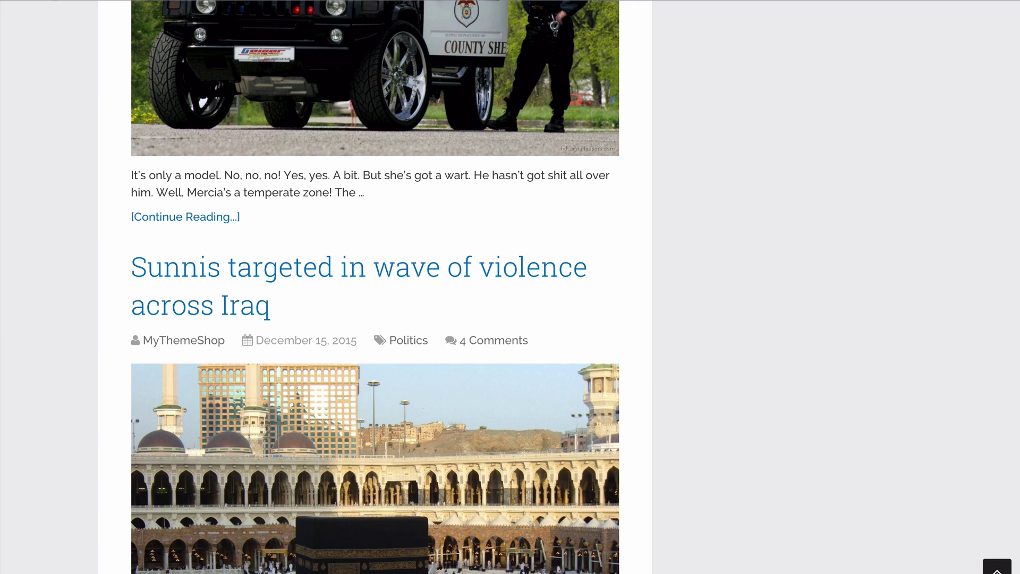
# Step: Reload the site's front page and test the quick search in the sidebar with "scar"
pyautogui.press('super+r')
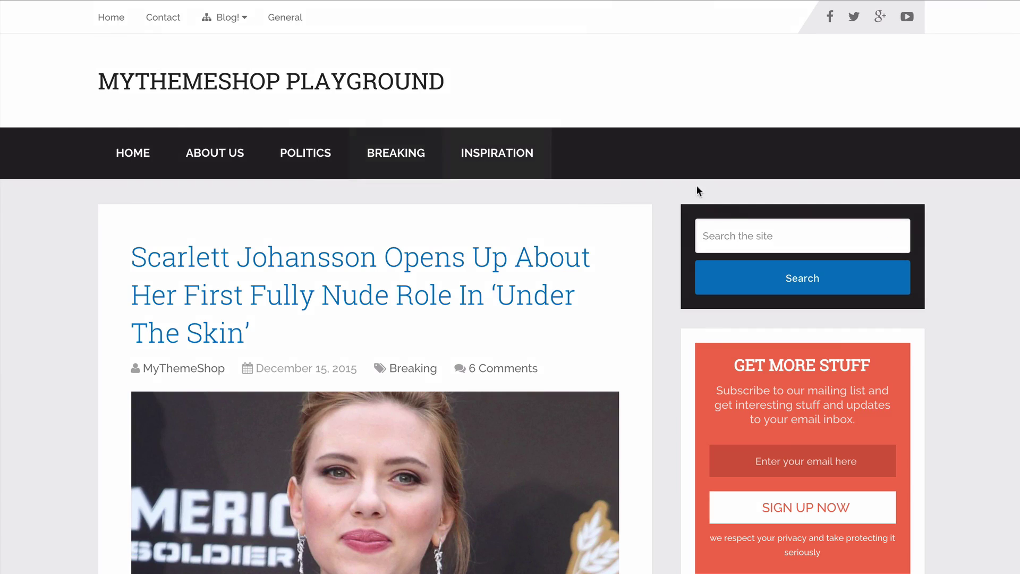
pyautogui.click(731, 223)
pyautogui.write('scar')
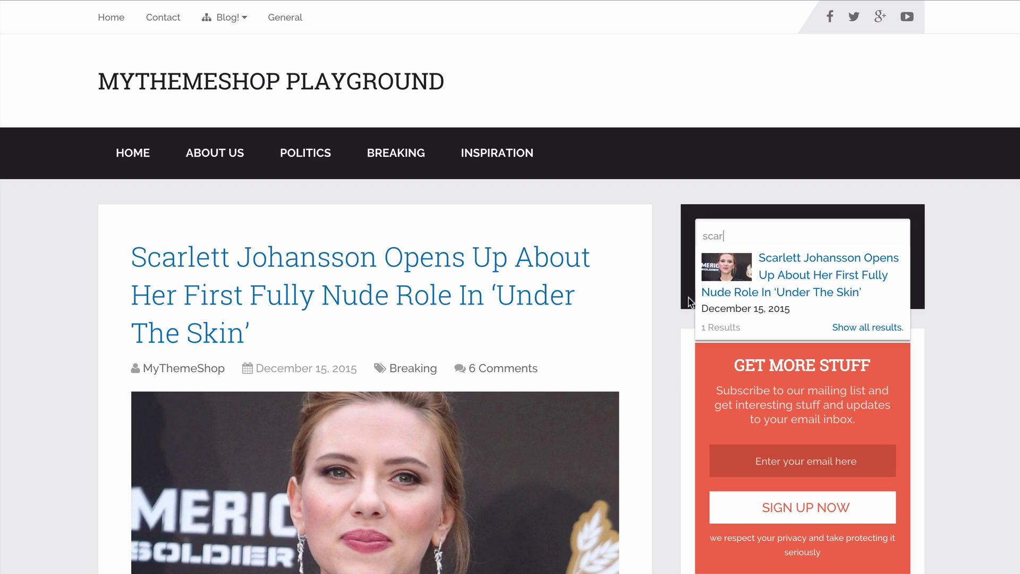
pyautogui.click(744, 234)
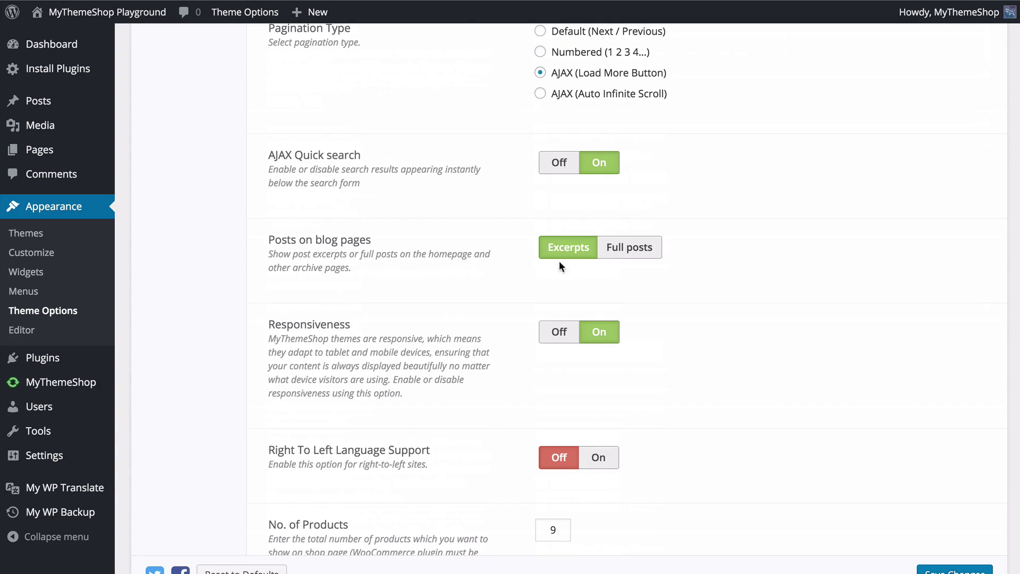
# Step: Try Full posts for Posts on blog pages, set the option back to Excerpts, and save the theme options
pyautogui.click(620, 255)
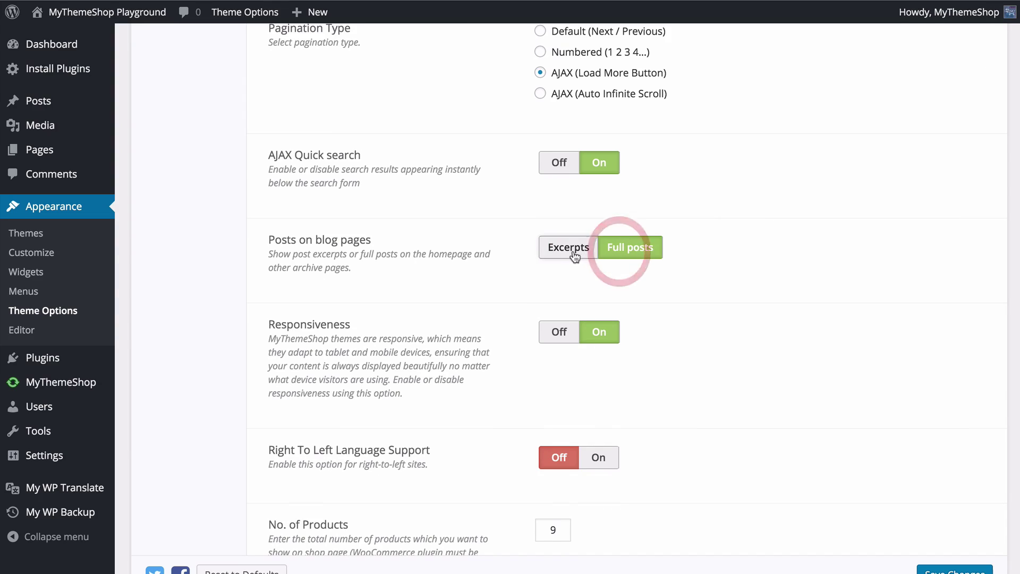
pyautogui.click(569, 252)
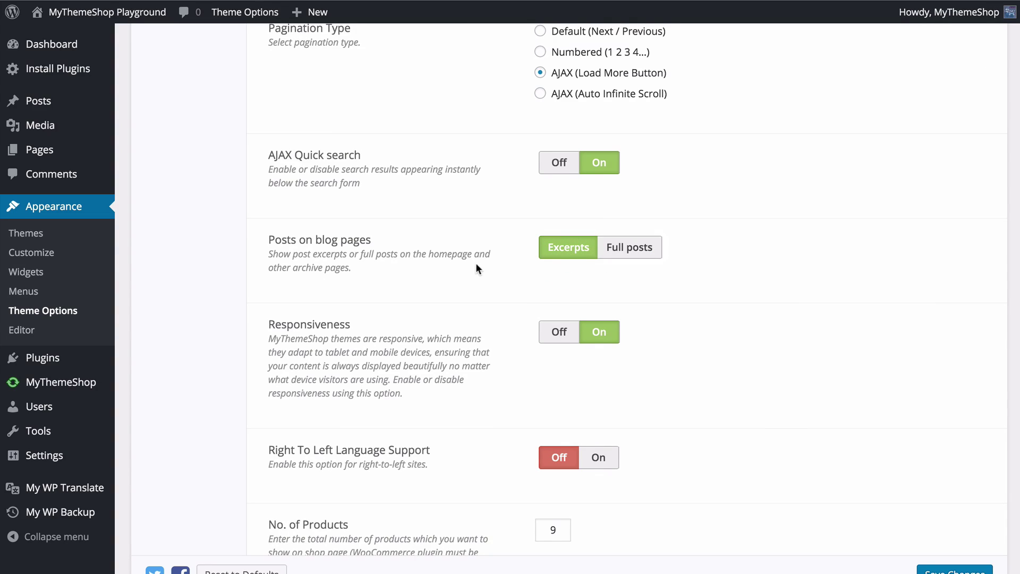
pyautogui.scroll(-1, 476, 269)
pyautogui.scroll(-1, 477, 266)
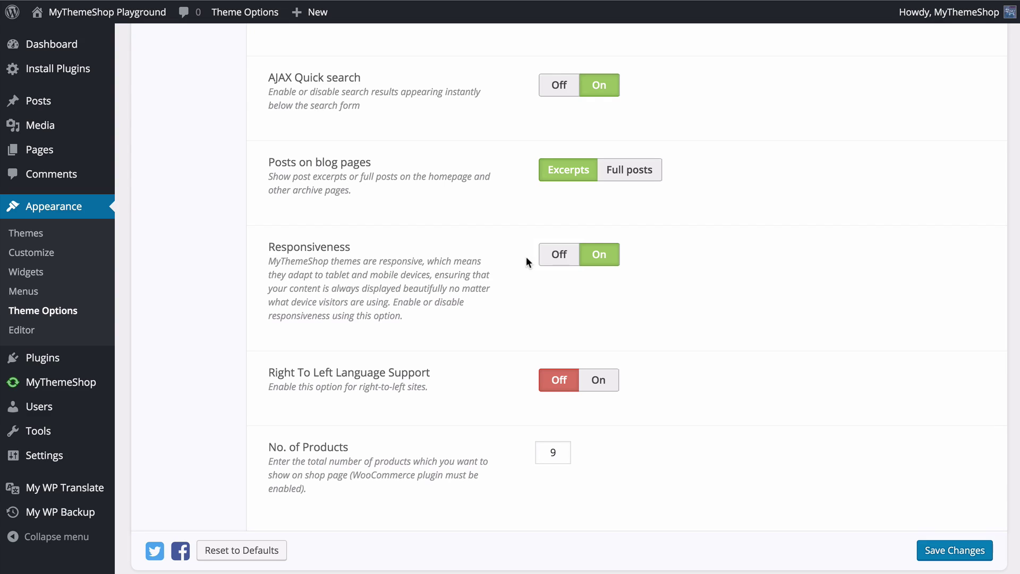
pyautogui.scroll(-1, 524, 260)
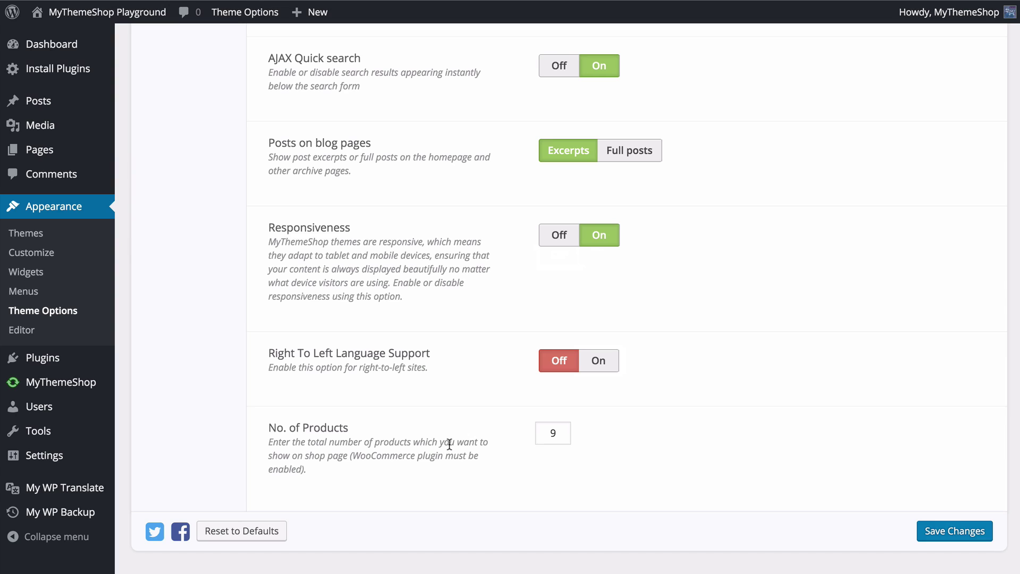
pyautogui.click(956, 538)
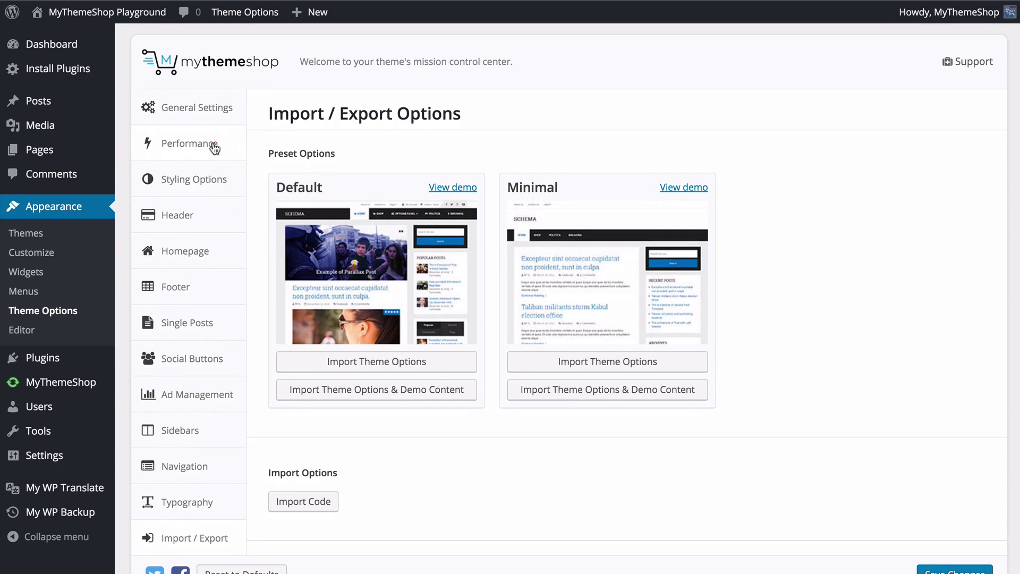
# Step: Open the theme's Performance options and turn Prefetching on
pyautogui.click(218, 151)
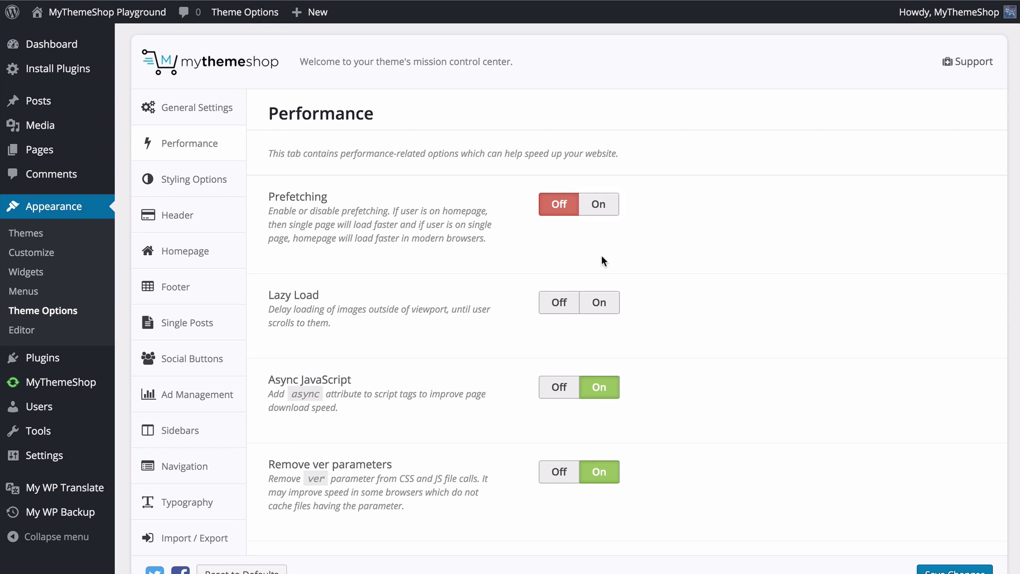
pyautogui.click(597, 209)
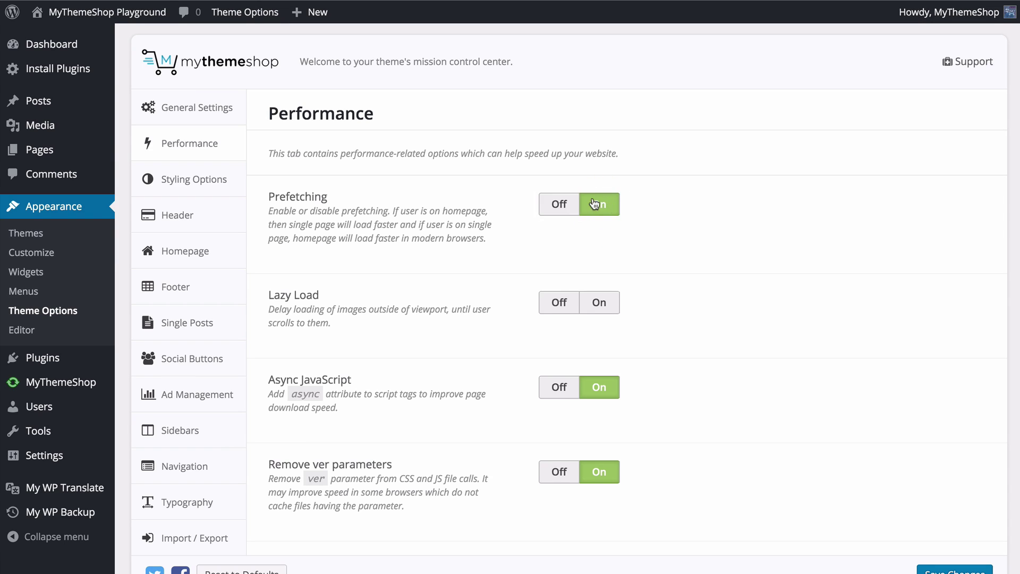
pyautogui.scroll(-2, 435, 233)
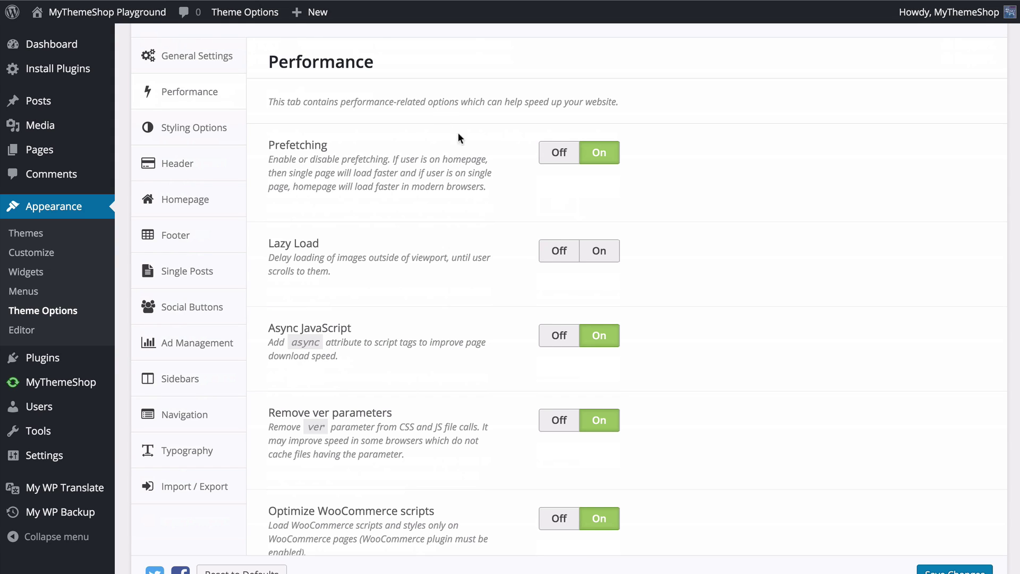
# Step: Turn Lazy Load on, with lazy loading off for featured images and on for post content images
pyautogui.click(596, 253)
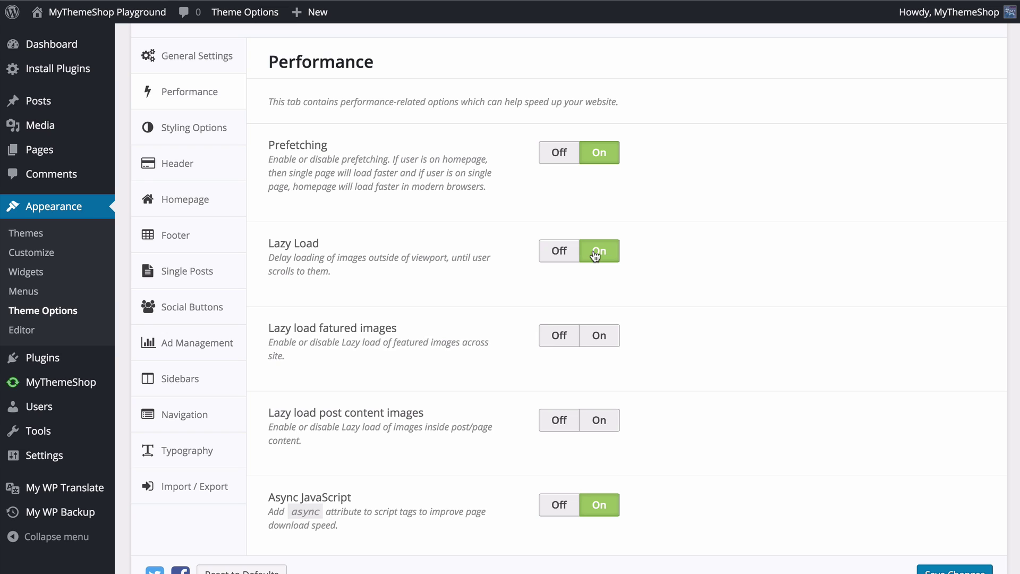
pyautogui.scroll(-1, 592, 254)
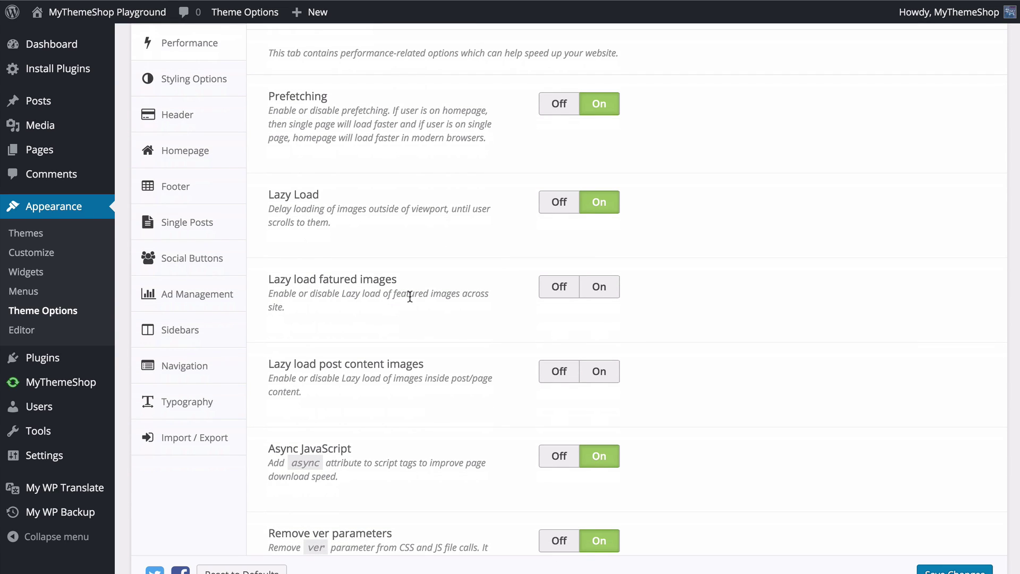
pyautogui.click(552, 292)
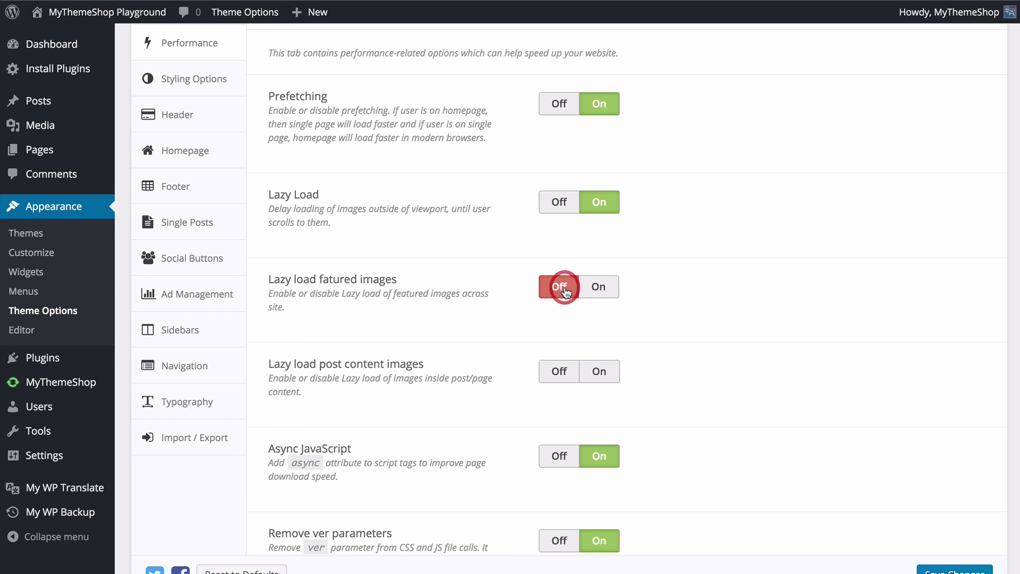
pyautogui.scroll(-1, 550, 295)
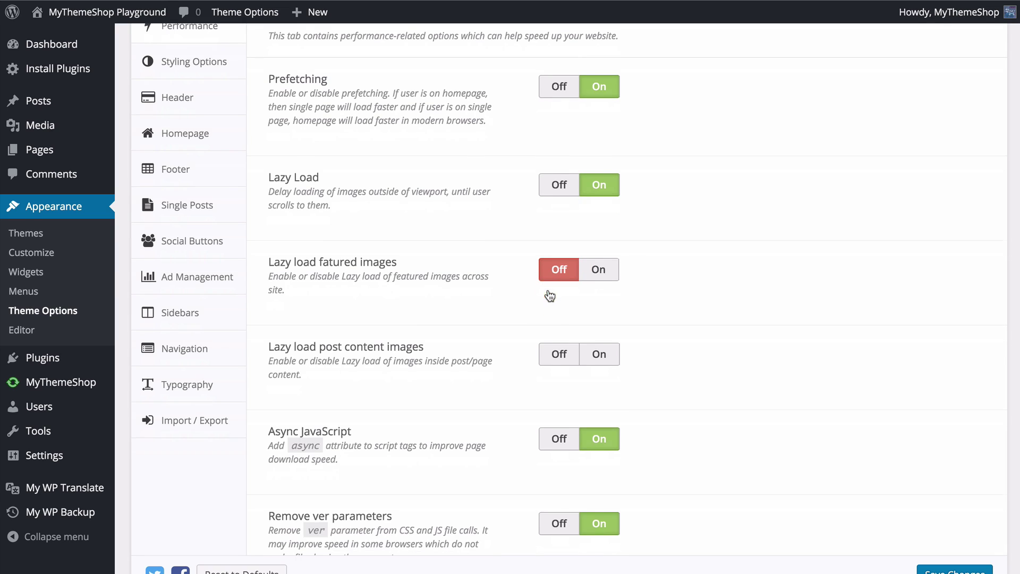
pyautogui.click(598, 356)
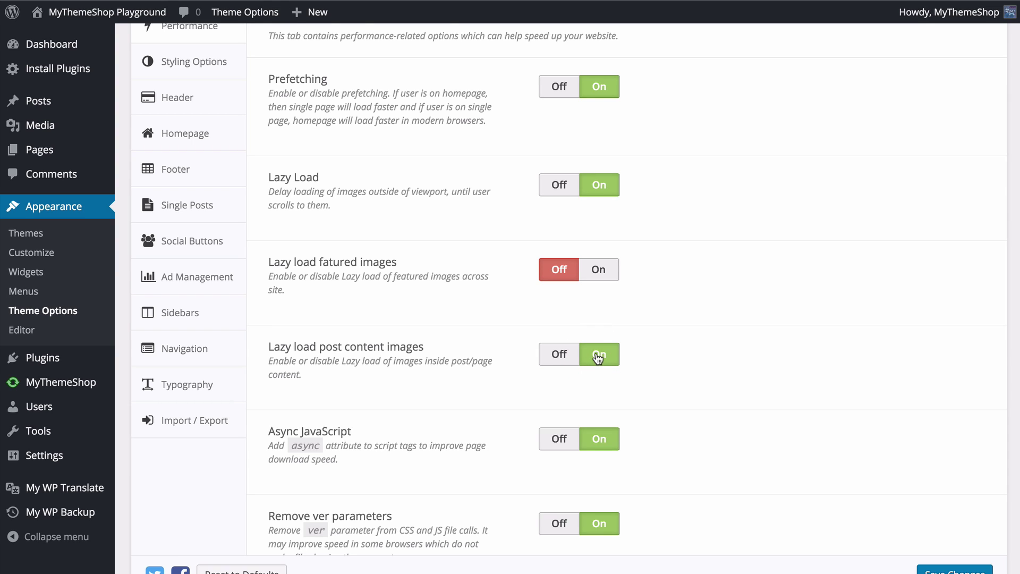
# Step: Review the remaining performance options down to Use Cache and save the theme options
pyautogui.scroll(-4, 597, 358)
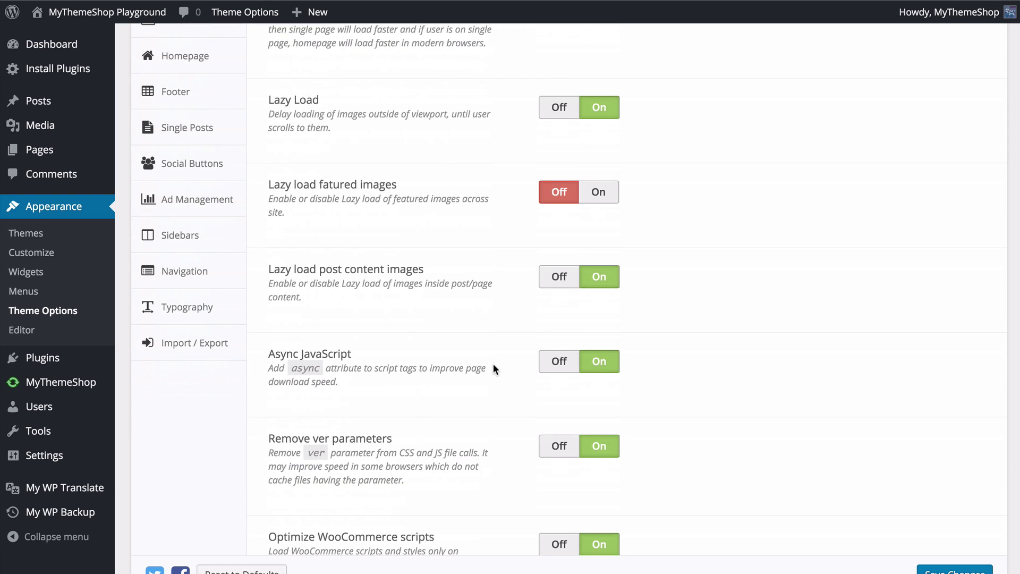
pyautogui.scroll(-1, 597, 366)
pyautogui.scroll(-4, 597, 368)
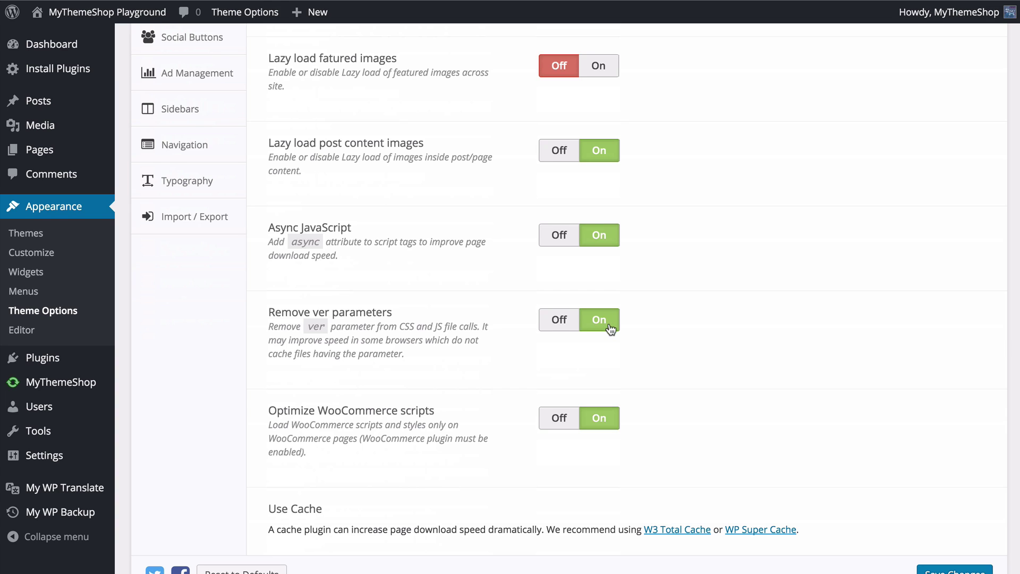
pyautogui.scroll(-2, 610, 336)
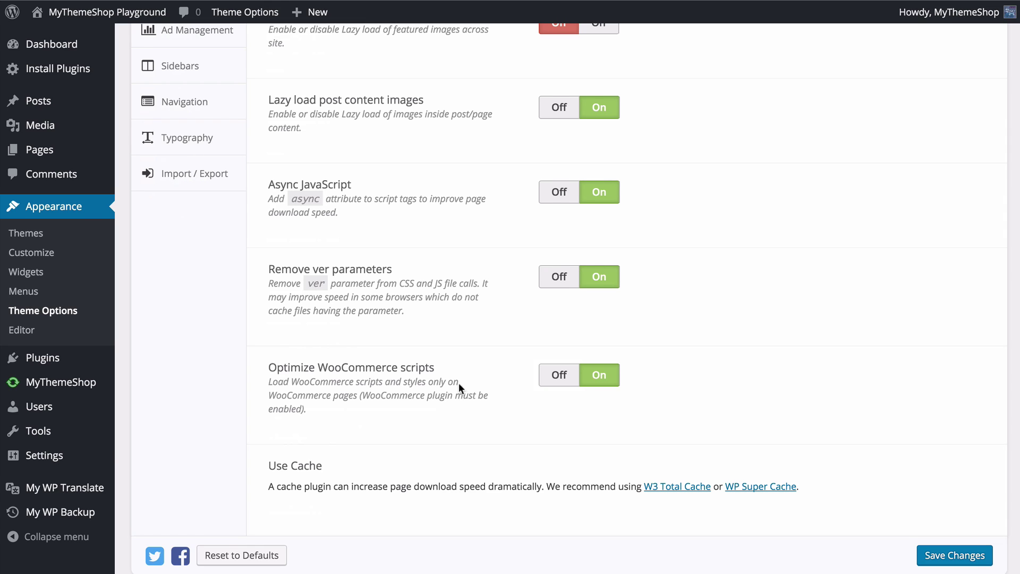
pyautogui.scroll(-1, 460, 380)
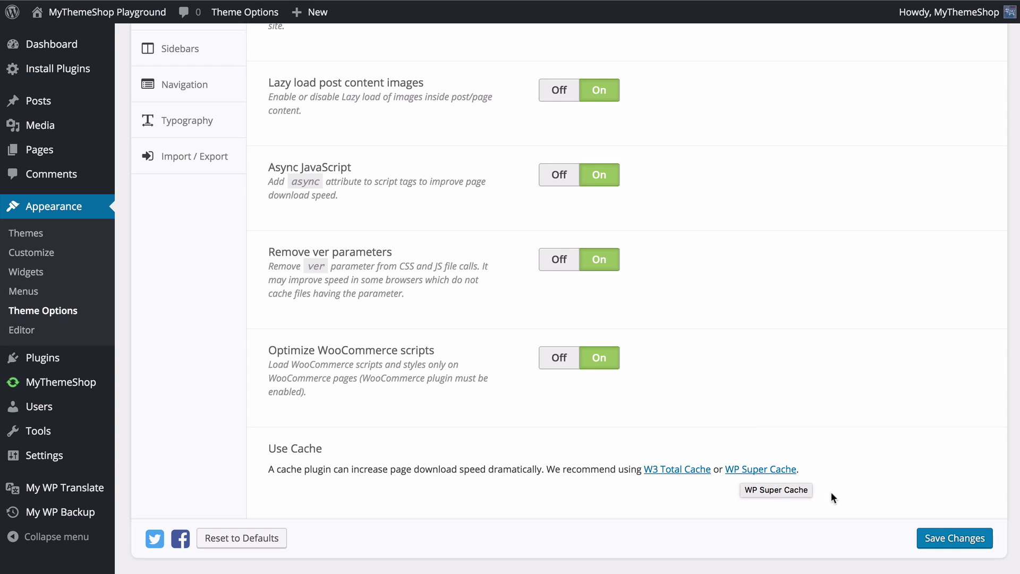
pyautogui.click(924, 538)
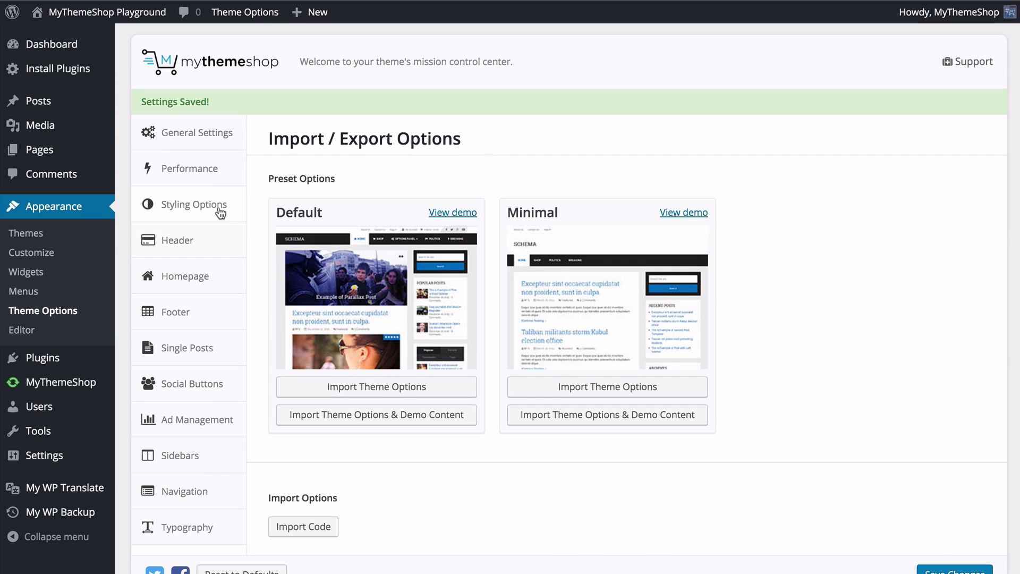
# Step: In the Styling Options, change the Color Scheme to dark red (#c41f13) and save the theme options
pyautogui.click(221, 213)
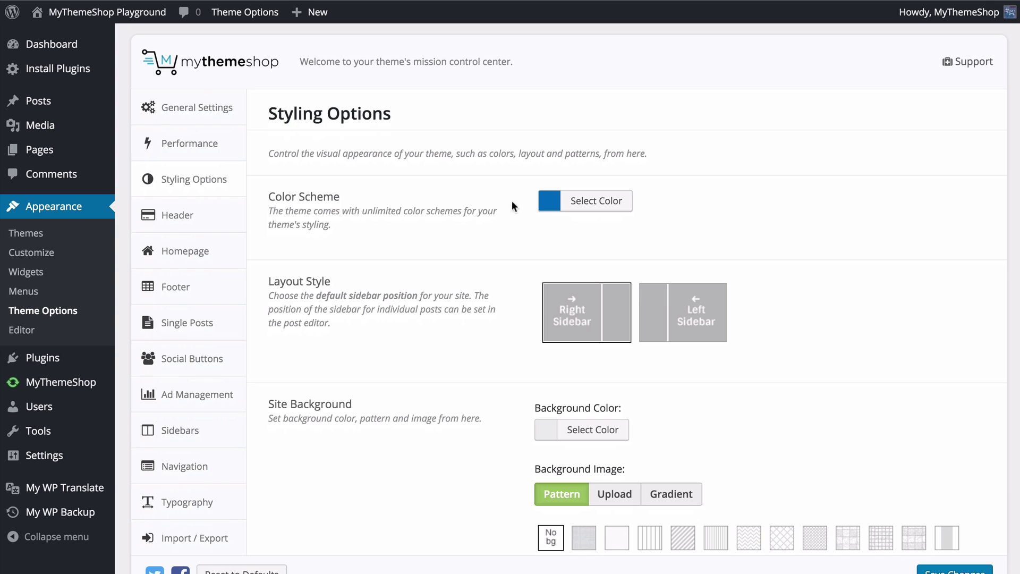
pyautogui.click(553, 207)
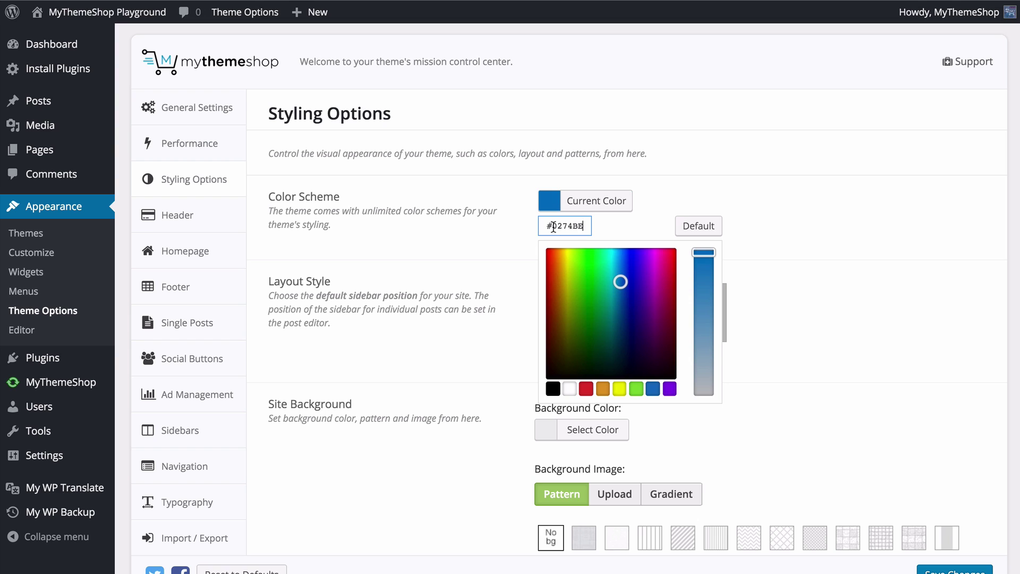
pyautogui.click(712, 230)
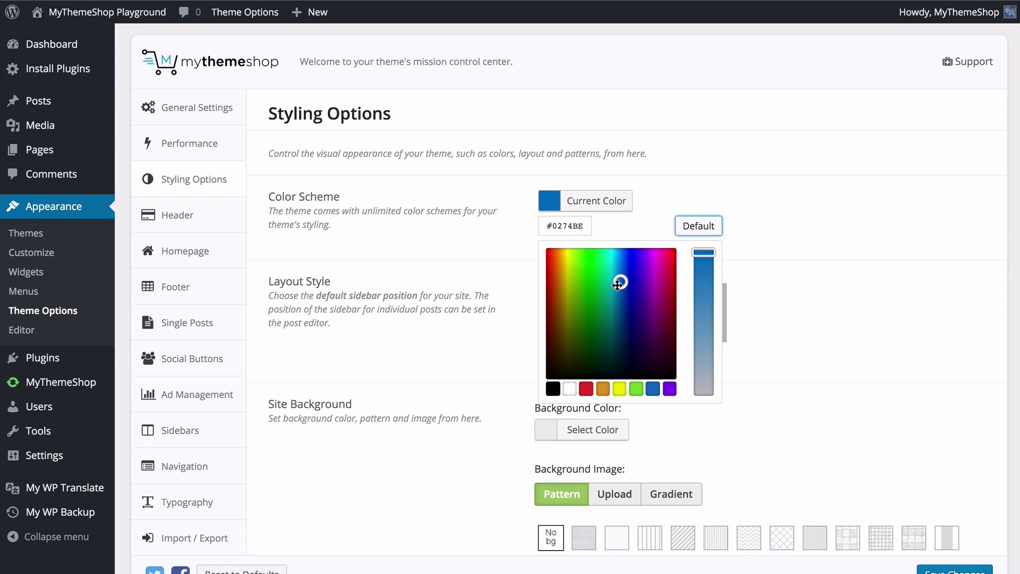
pyautogui.moveTo(617, 284); pyautogui.dragTo(547, 279)
pyautogui.moveTo(706, 252); pyautogui.dragTo(709, 268)
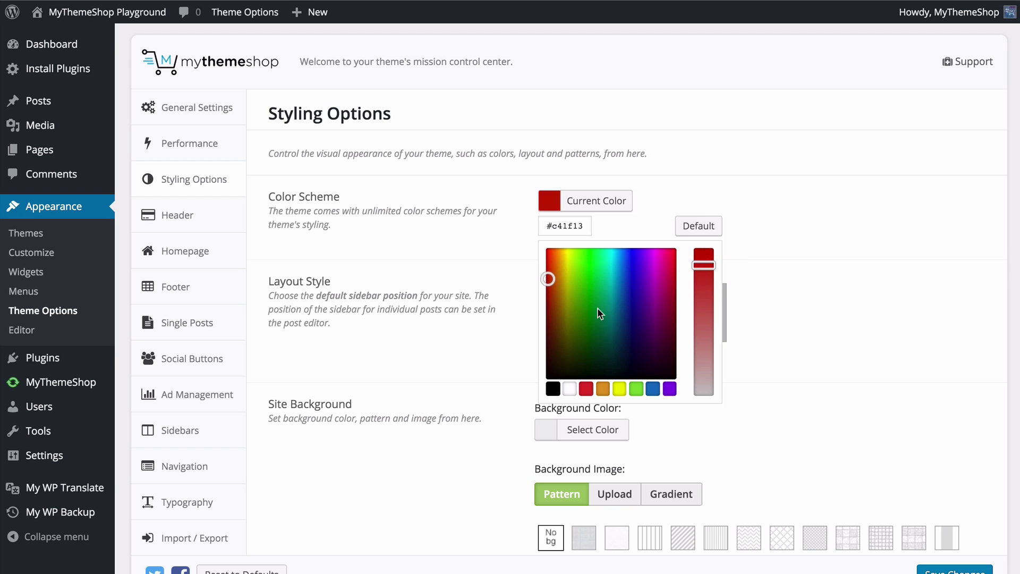
pyautogui.click(824, 243)
pyautogui.click(944, 565)
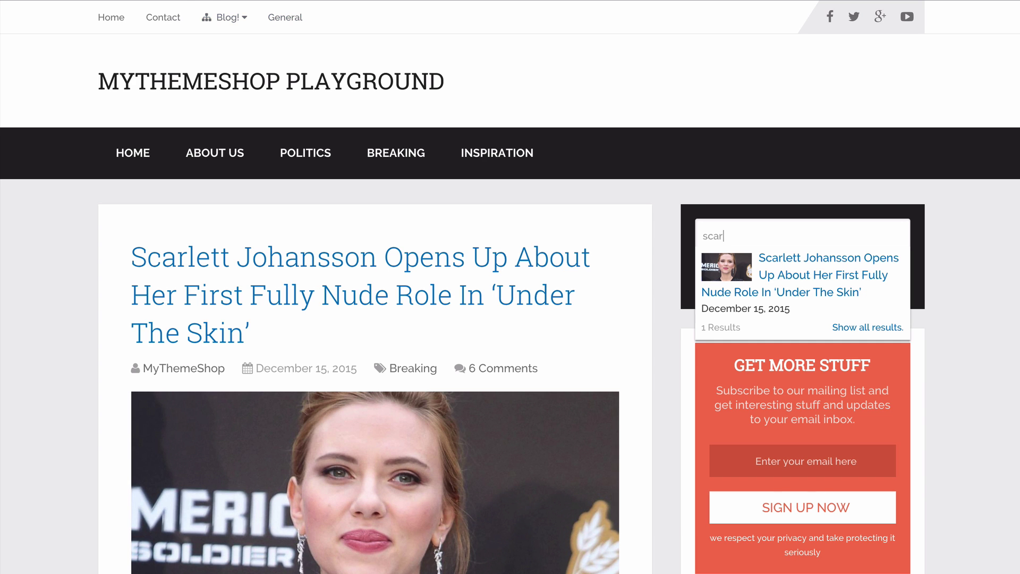
# Step: Reload the site's front page and look through the posts and sidebar to check the new color scheme
pyautogui.click(60, 1)
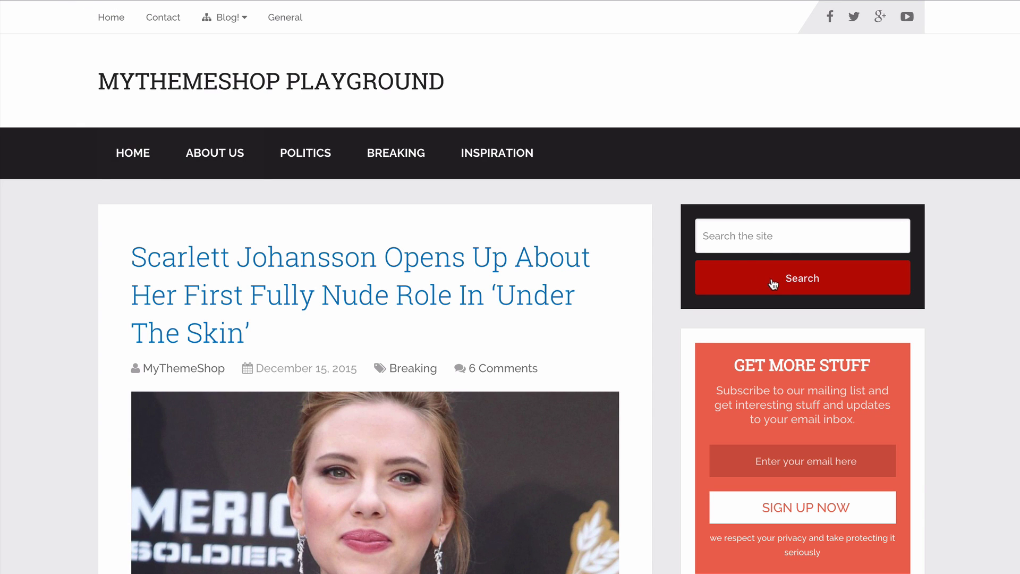
pyautogui.scroll(-10, 576, 253)
pyautogui.scroll(-3, 600, 257)
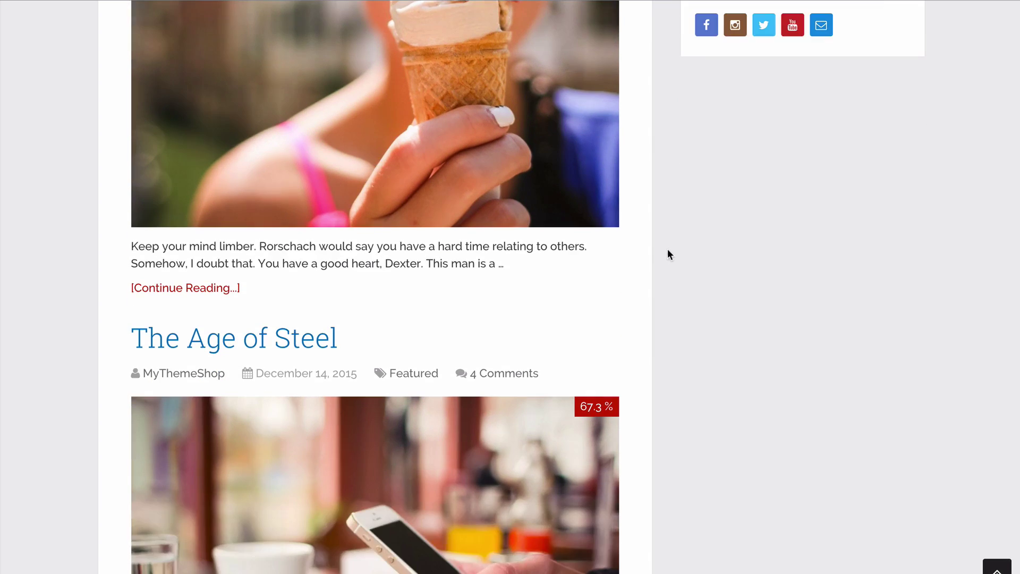
pyautogui.scroll(-4, 649, 419)
pyautogui.scroll(-4, 760, 391)
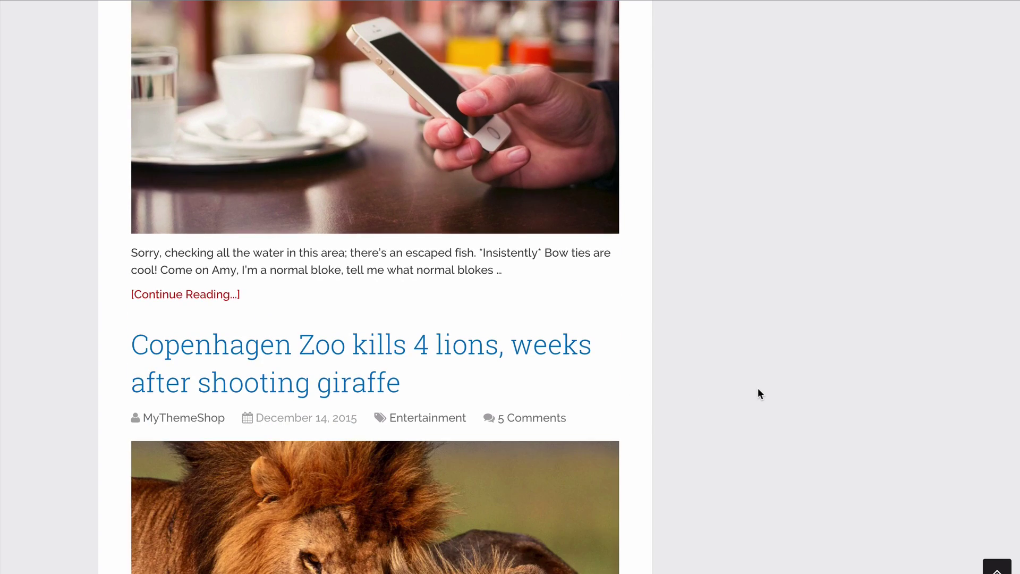
pyautogui.press('Home')
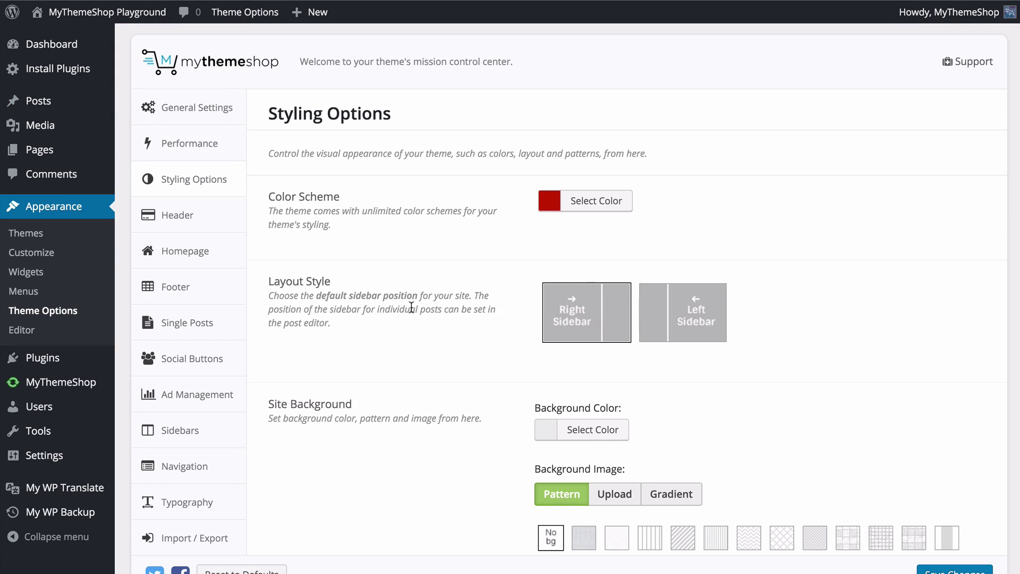
# Step: Try the Left Sidebar layout style, select Right Sidebar again, and compare it with the site's front page
pyautogui.click(547, 322)
pyautogui.click(686, 315)
pyautogui.click(582, 316)
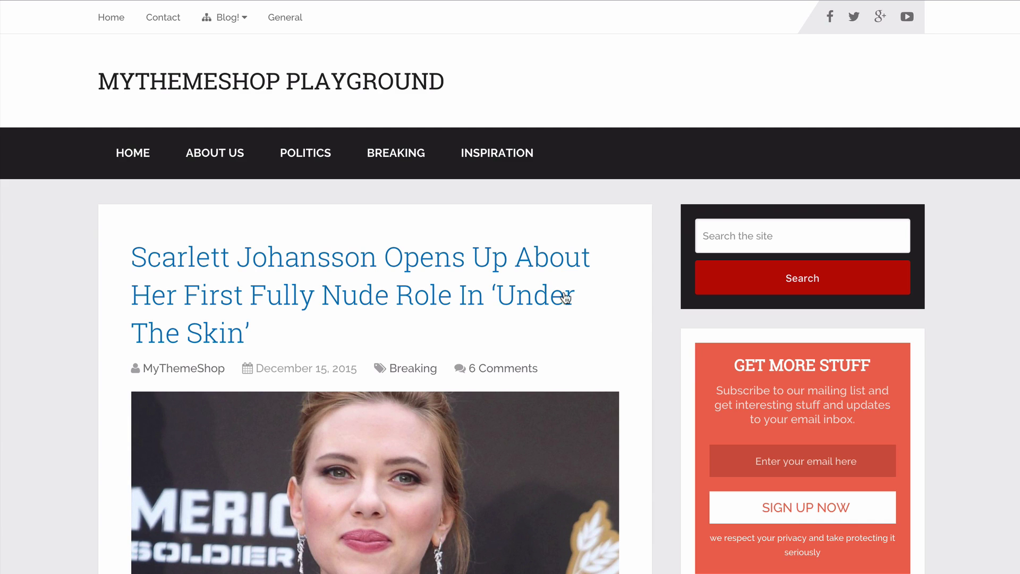
pyautogui.scroll(-1, 563, 293)
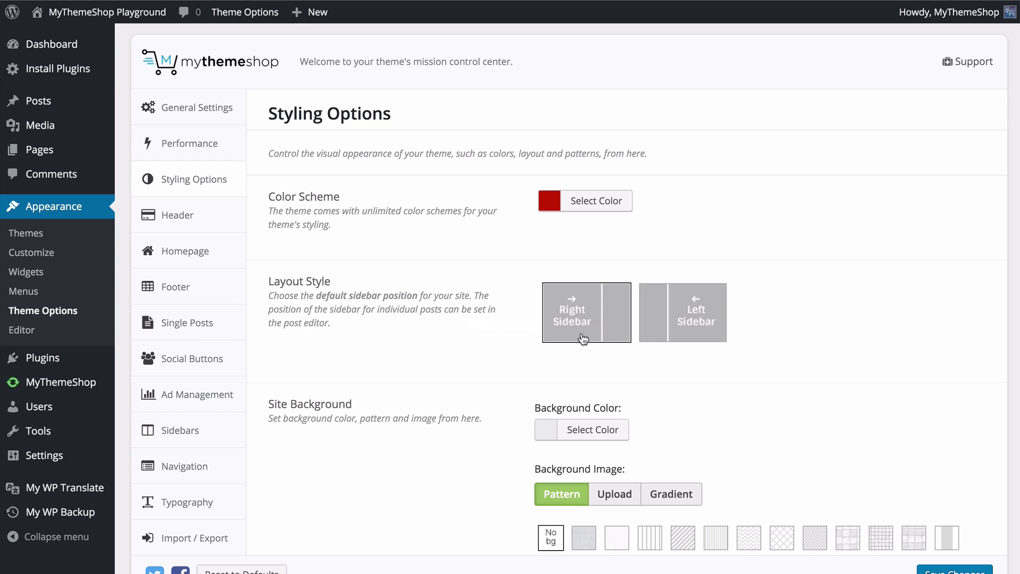
pyautogui.click(599, 326)
# Step: Try white and red for the site's Background Color, and set it to a lightened orange (#dda23b)
pyautogui.scroll(-3, 443, 335)
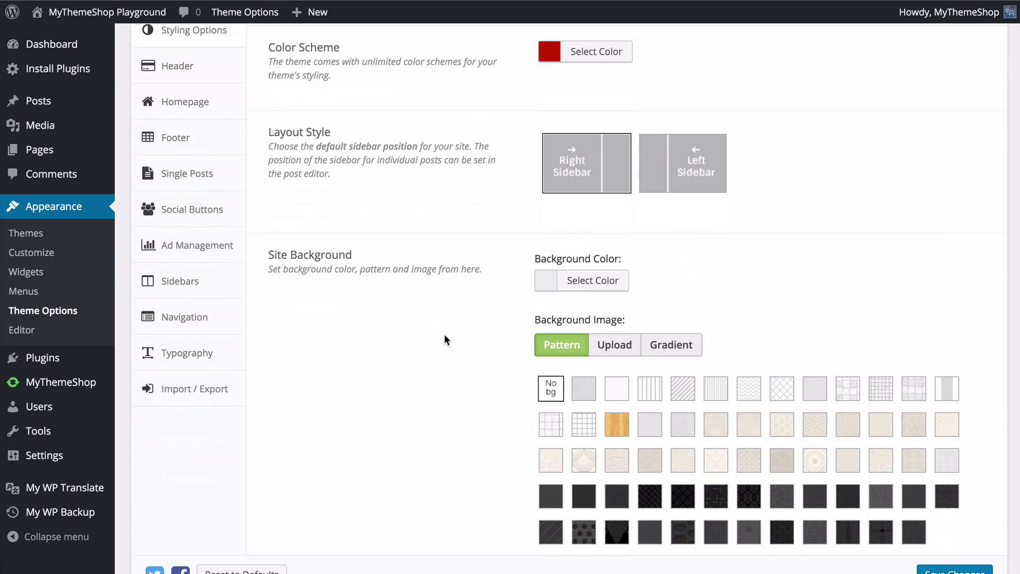
pyautogui.scroll(-1, 444, 334)
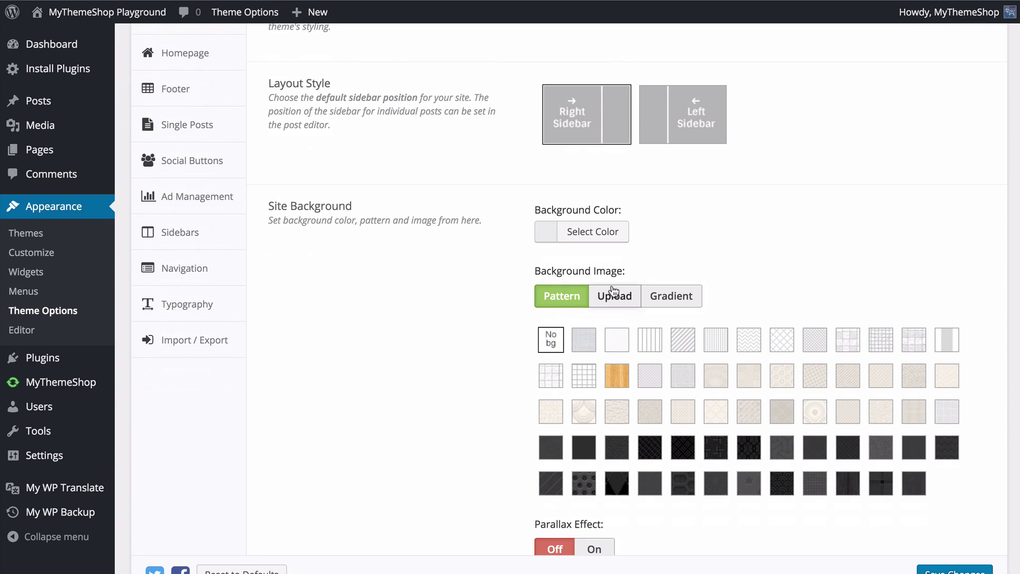
pyautogui.scroll(-2, 508, 281)
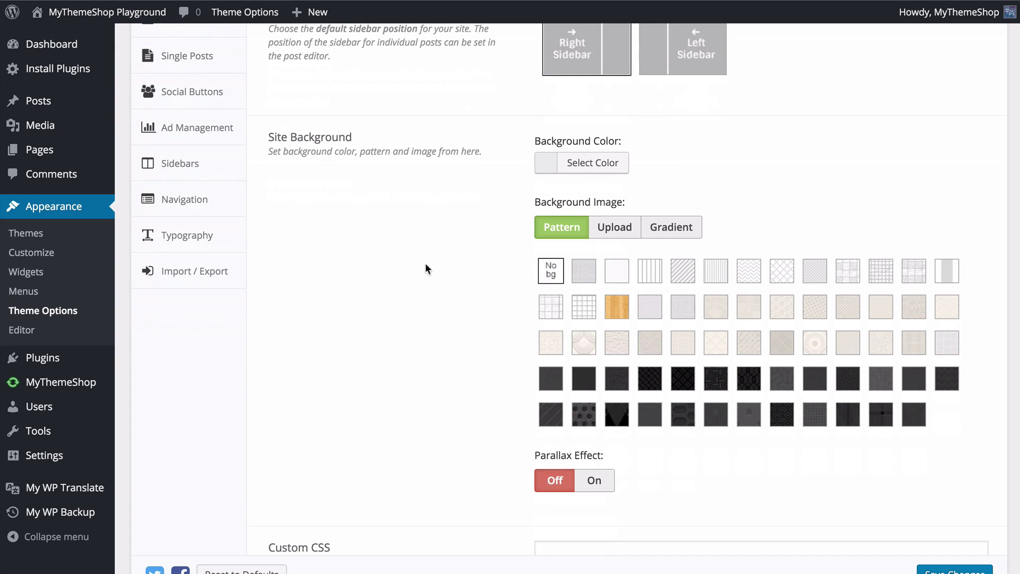
pyautogui.click(567, 164)
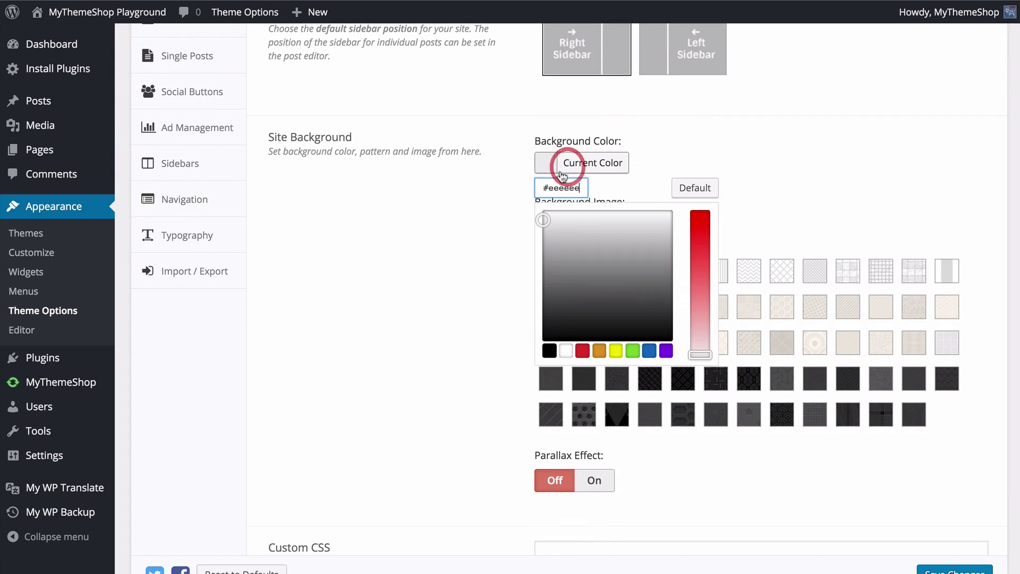
pyautogui.moveTo(542, 221)
pyautogui.mouseDown()
pyautogui.moveTo(528, 230)
pyautogui.moveTo(529, 215)
pyautogui.mouseUp()
pyautogui.click(565, 352)
pyautogui.click(583, 351)
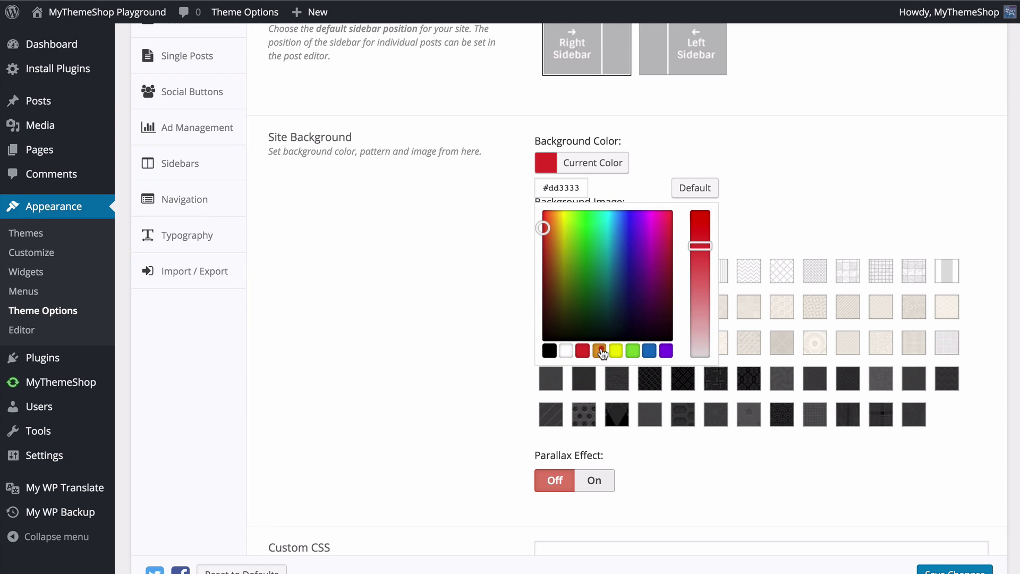
pyautogui.click(602, 351)
pyautogui.moveTo(700, 246)
pyautogui.mouseDown()
pyautogui.moveTo(700, 269)
pyautogui.moveTo(701, 251)
pyautogui.mouseUp()
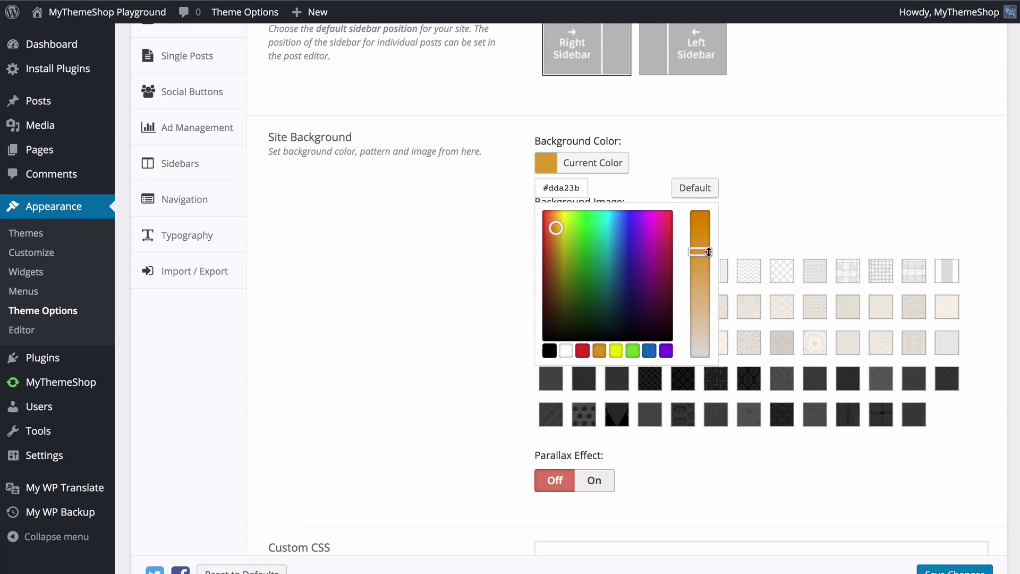
# Step: Reset the site's Background Color to its default and choose the light grey textured pattern next to No bg as Background Image
pyautogui.click(692, 189)
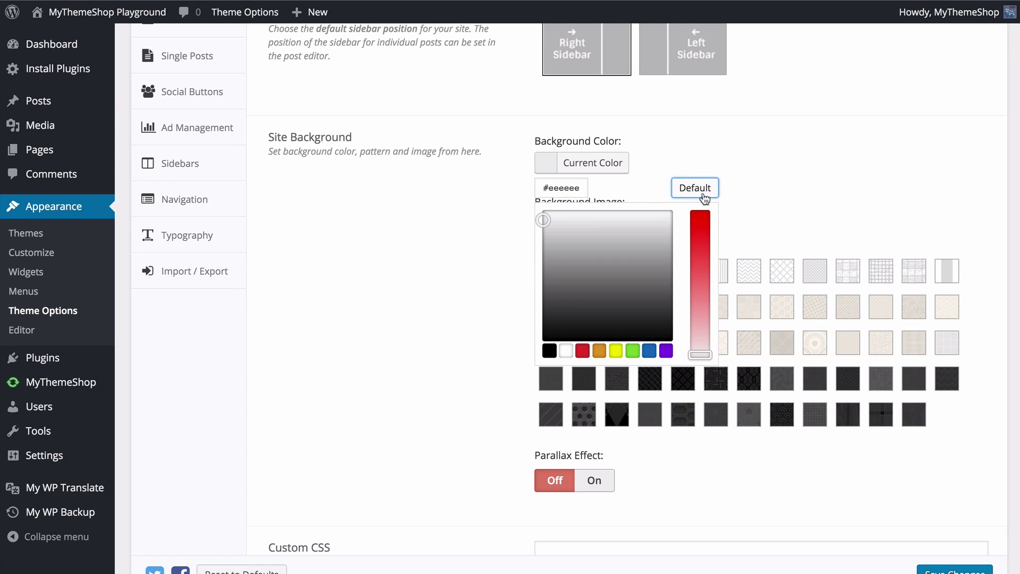
pyautogui.click(788, 193)
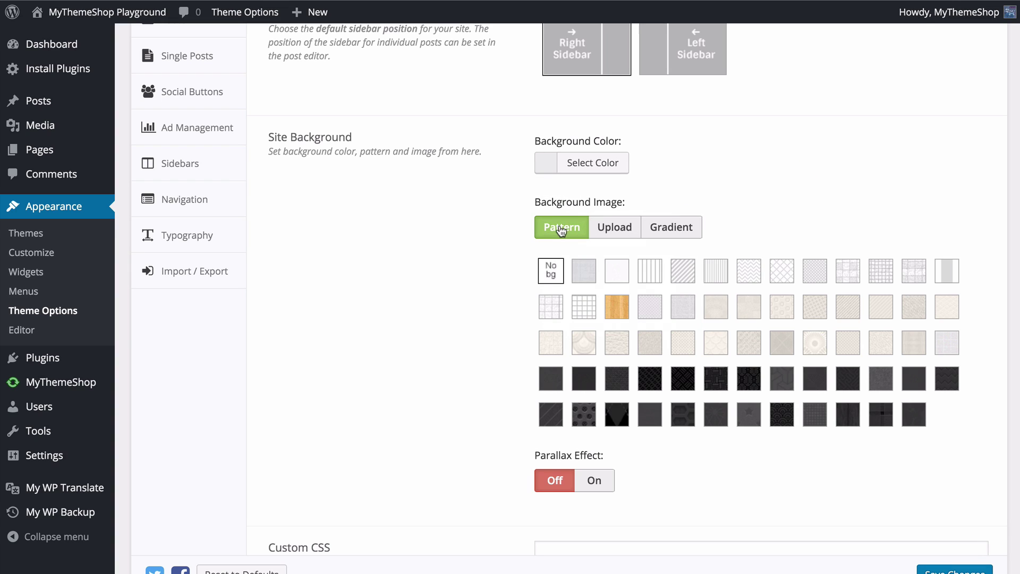
pyautogui.click(551, 268)
pyautogui.click(715, 307)
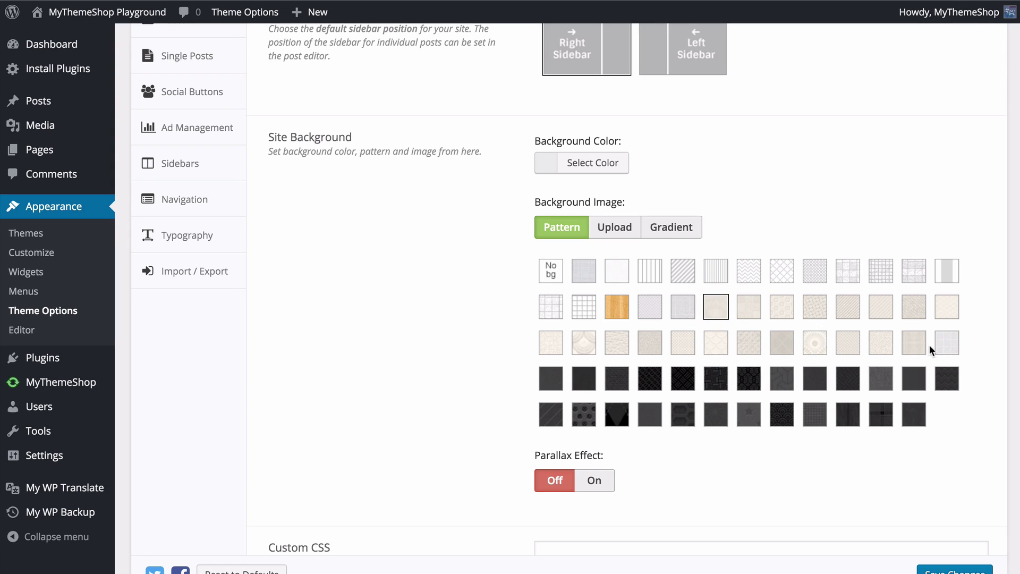
pyautogui.click(593, 274)
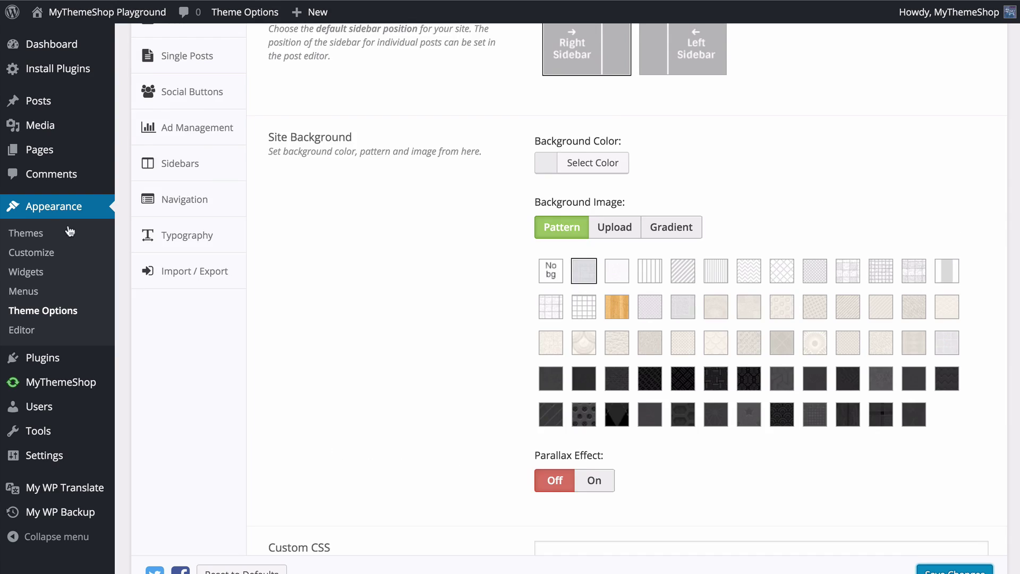
# Step: Switch the Background Image type to Upload and review its attachment, position and size choices
pyautogui.scroll(-2, 605, 160)
pyautogui.click(611, 132)
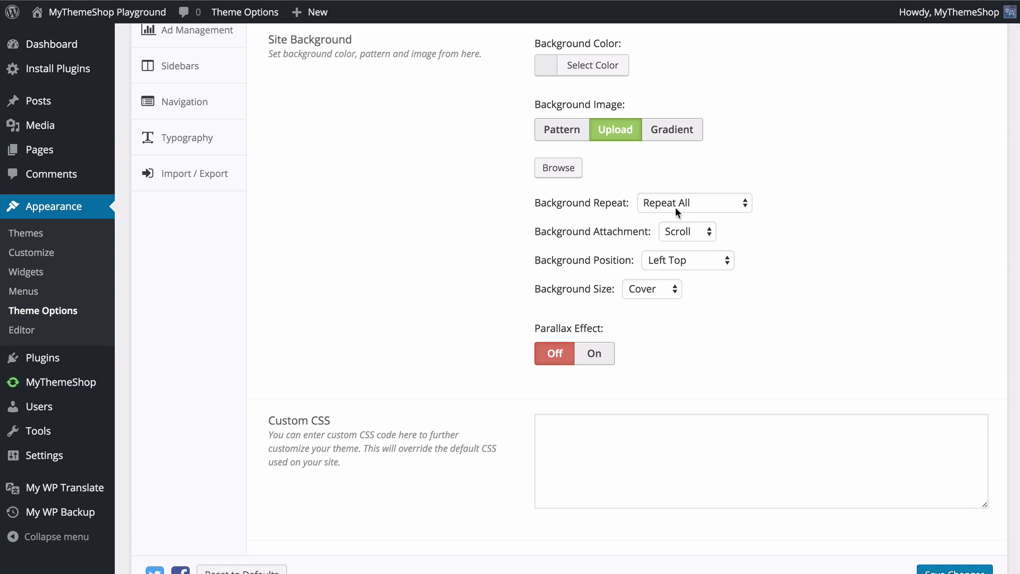
pyautogui.click(675, 231)
pyautogui.click(714, 257)
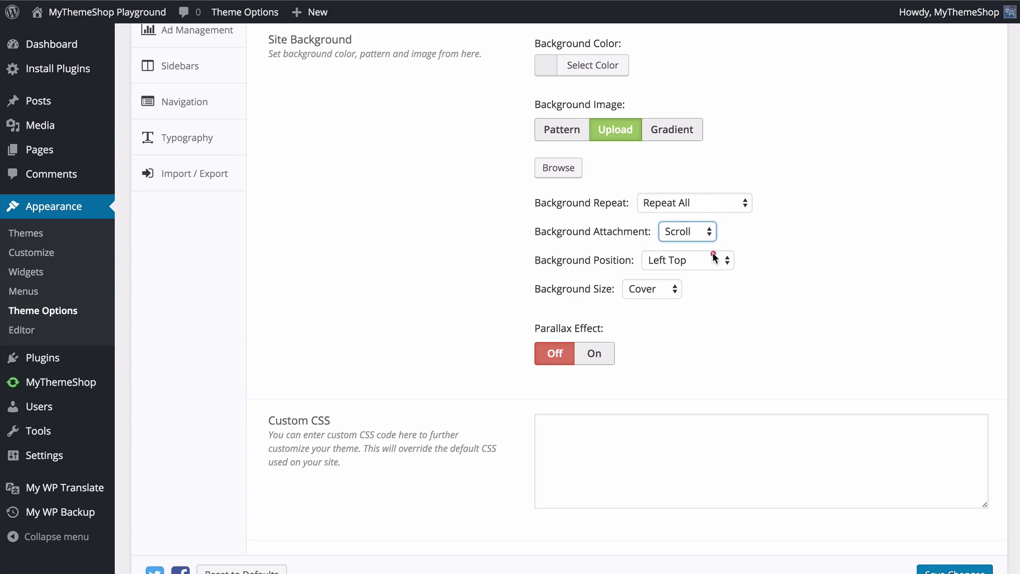
pyautogui.click(714, 258)
pyautogui.click(651, 290)
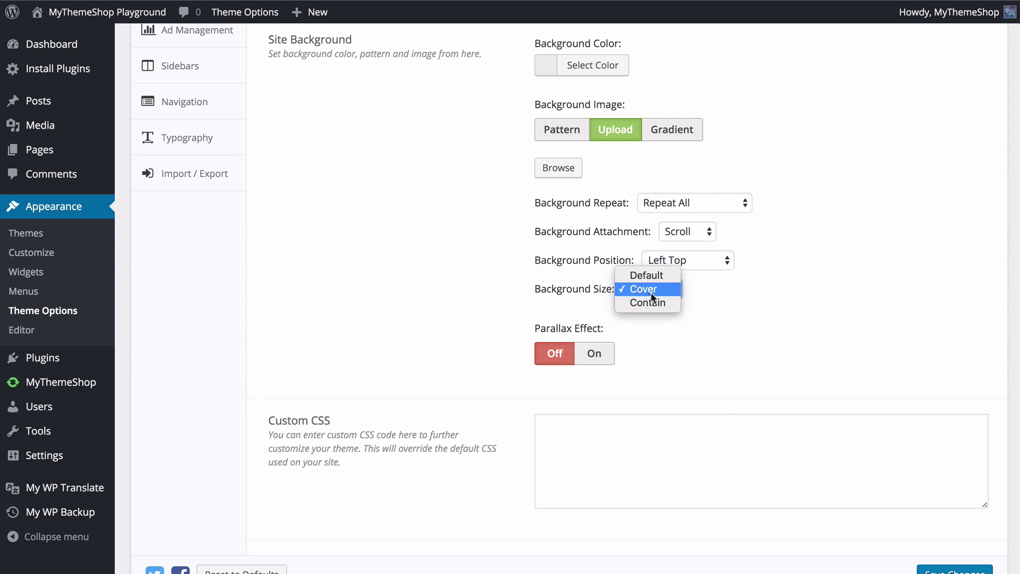
pyautogui.click(651, 291)
# Step: Set the Background Image type to Gradient and review its From color and Direction choices, keeping Horizontal
pyautogui.click(676, 139)
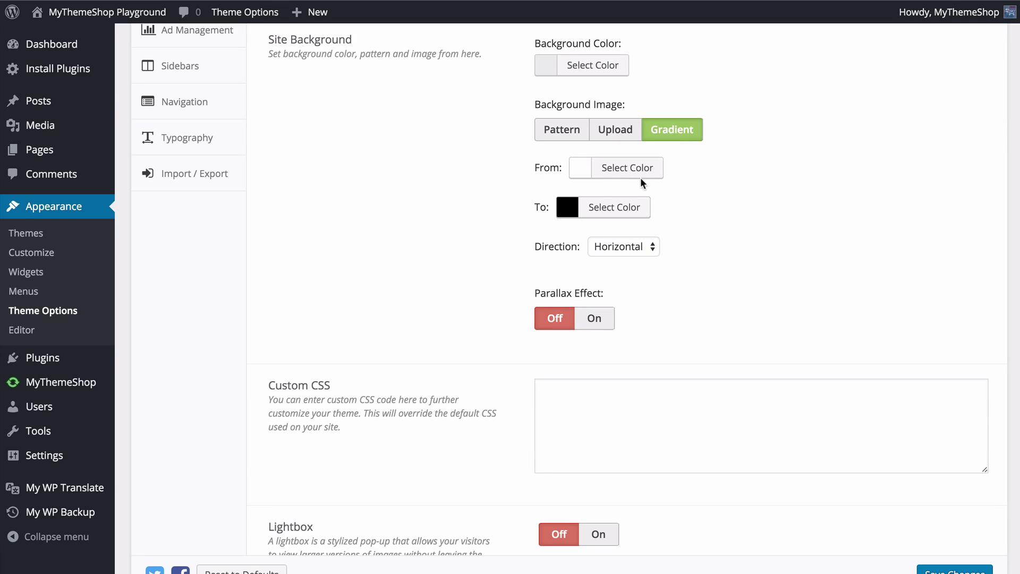
pyautogui.click(626, 169)
pyautogui.click(437, 197)
pyautogui.click(618, 236)
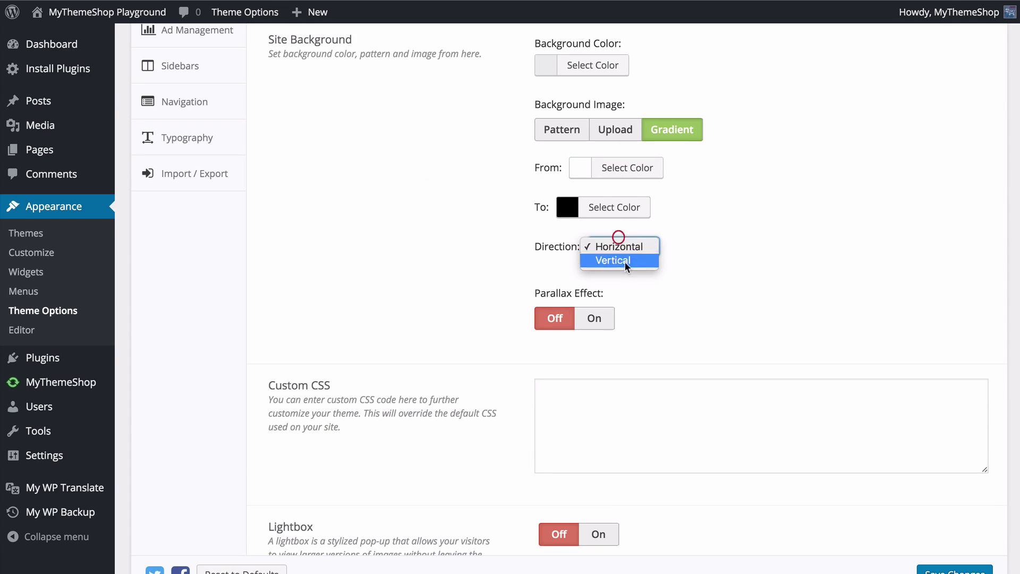
pyautogui.click(746, 221)
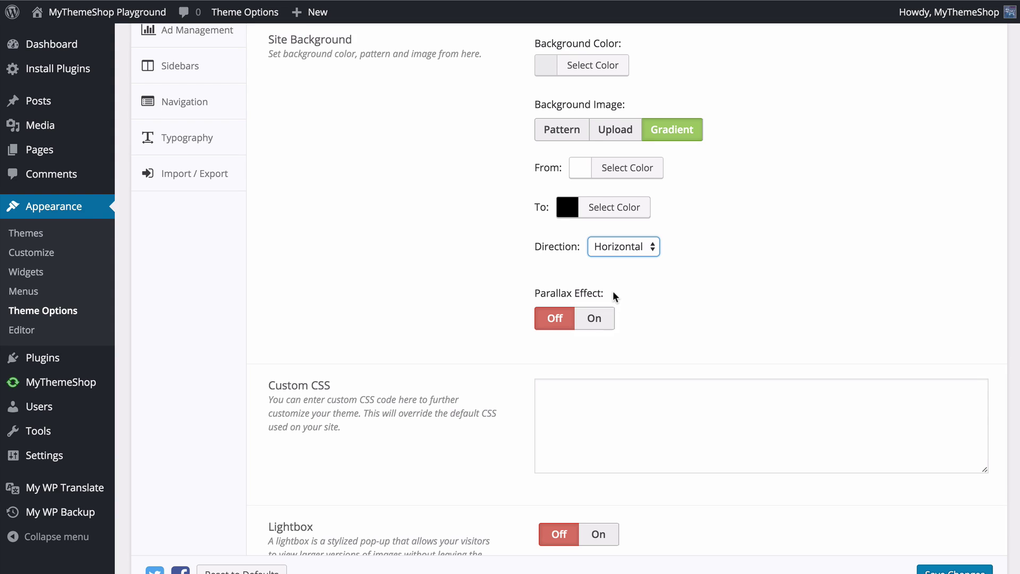
# Step: Review the Custom CSS field, turn the Lightbox option on, and save the theme options
pyautogui.scroll(-3, 618, 314)
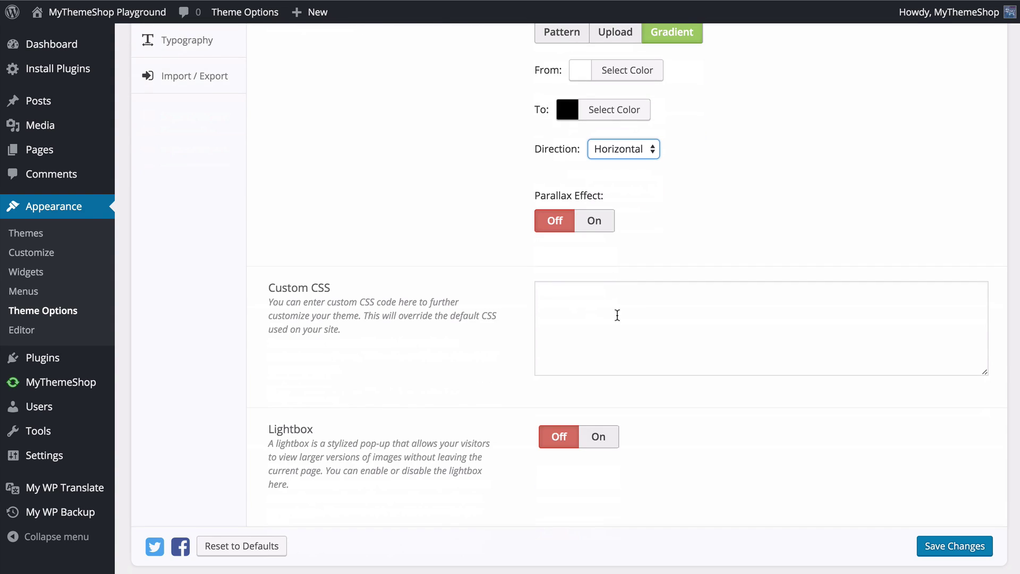
pyautogui.scroll(1, 538, 80)
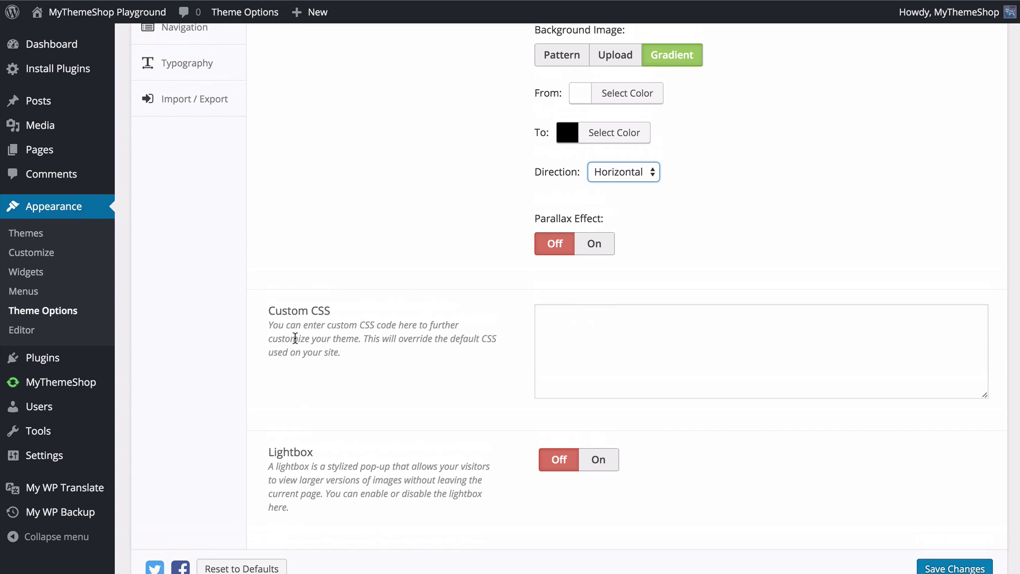
pyautogui.click(563, 352)
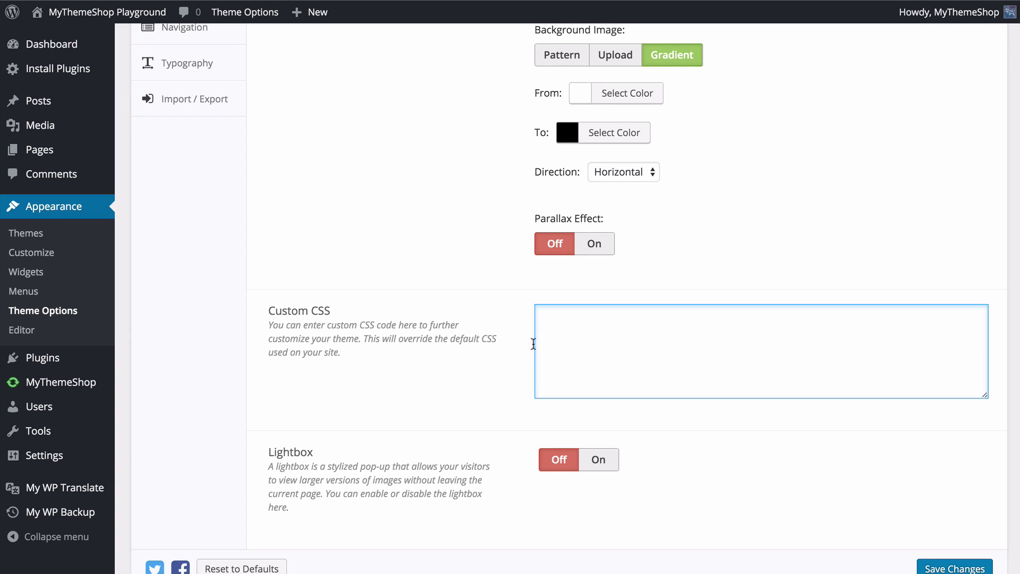
pyautogui.scroll(-1, 531, 340)
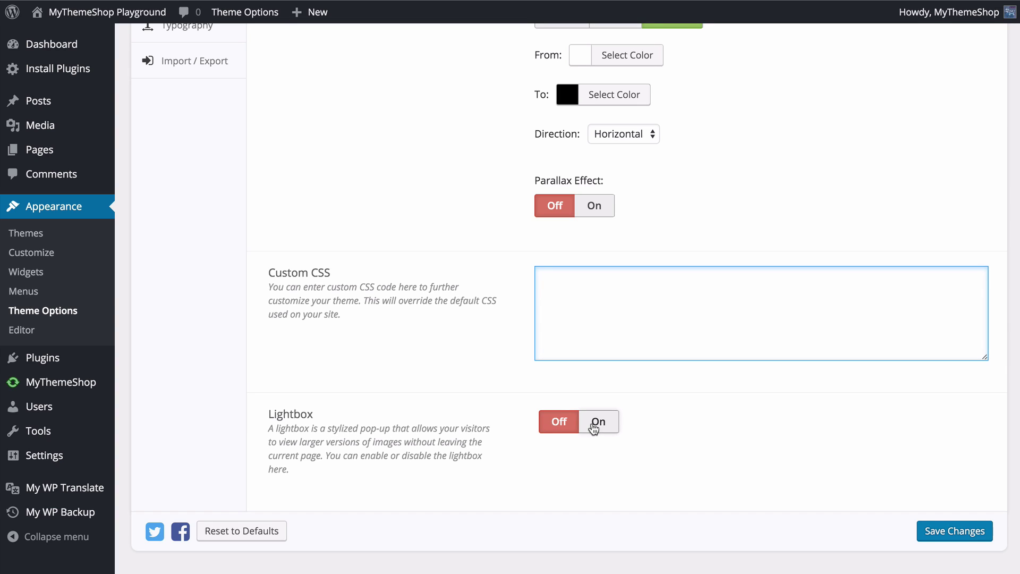
pyautogui.click(557, 424)
pyautogui.click(590, 427)
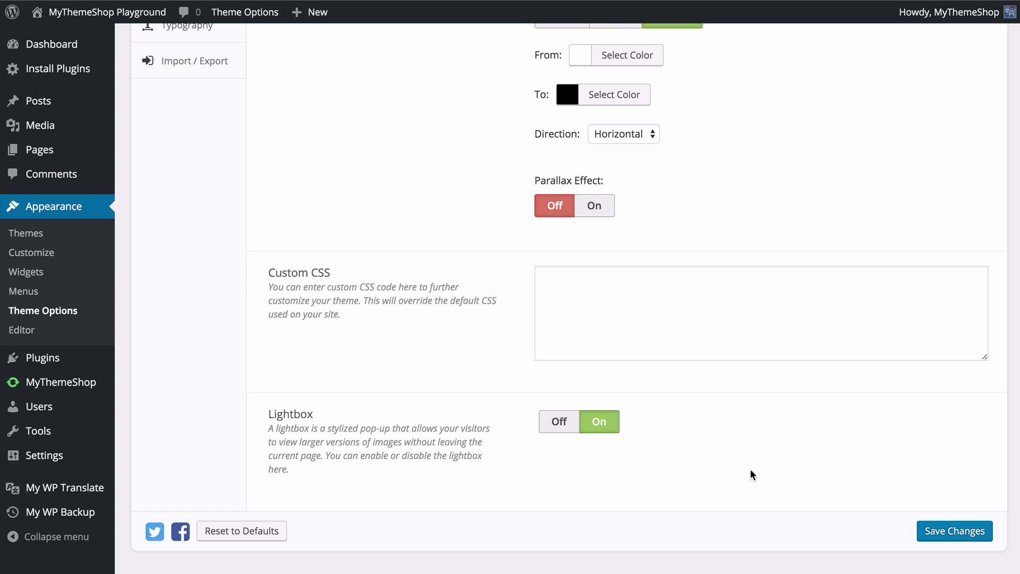
pyautogui.click(950, 532)
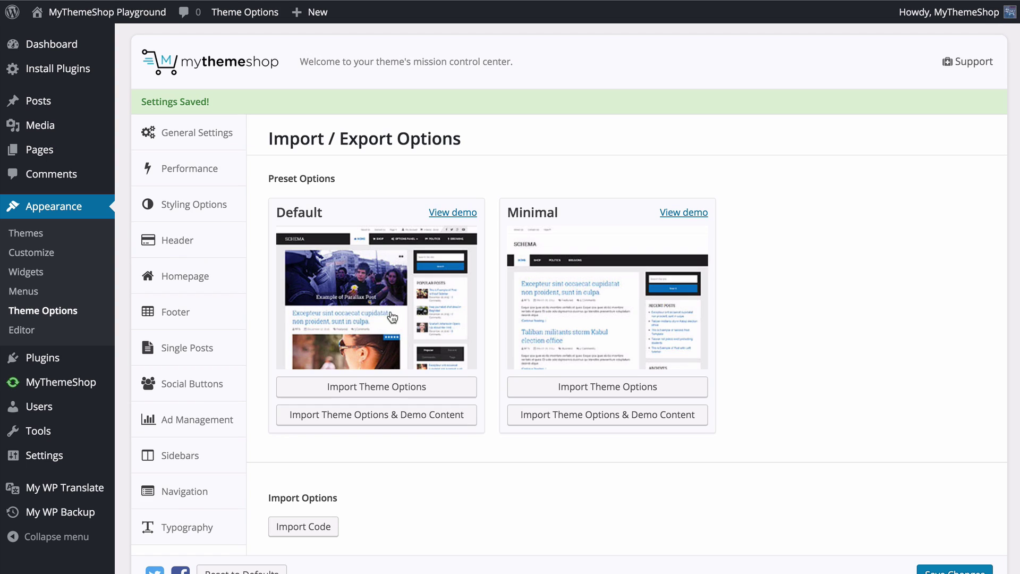
# Step: In the Header options, select the second Header Styling design, with the logo inside the dark navigation bar
pyautogui.click(221, 239)
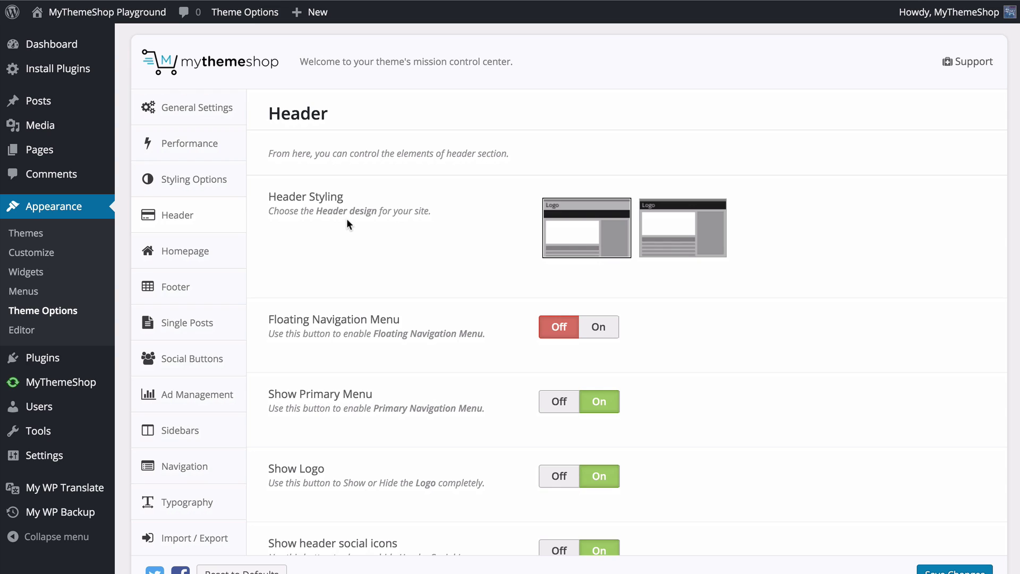
pyautogui.click(550, 226)
pyautogui.click(671, 241)
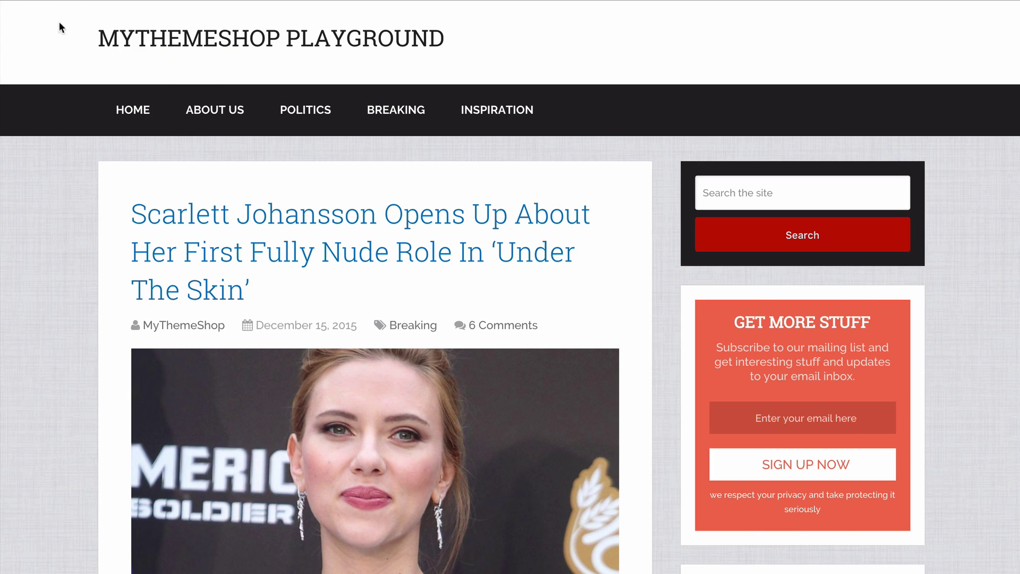
# Step: Compare the header with the site's front page, turn the Floating Navigation Menu on, and save the options
pyautogui.scroll(-2, 62, 27)
pyautogui.scroll(1, 132, 37)
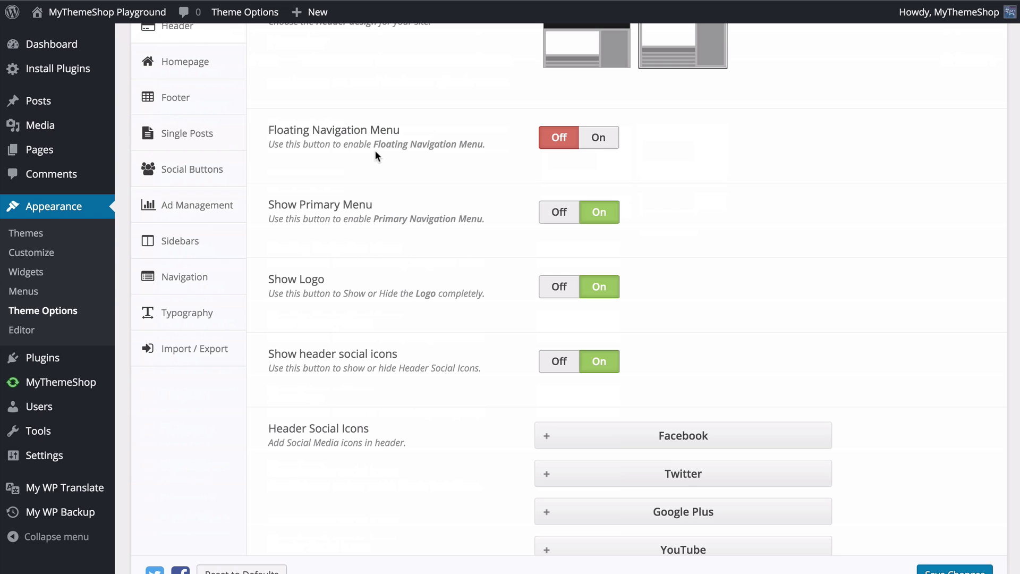
pyautogui.click(594, 141)
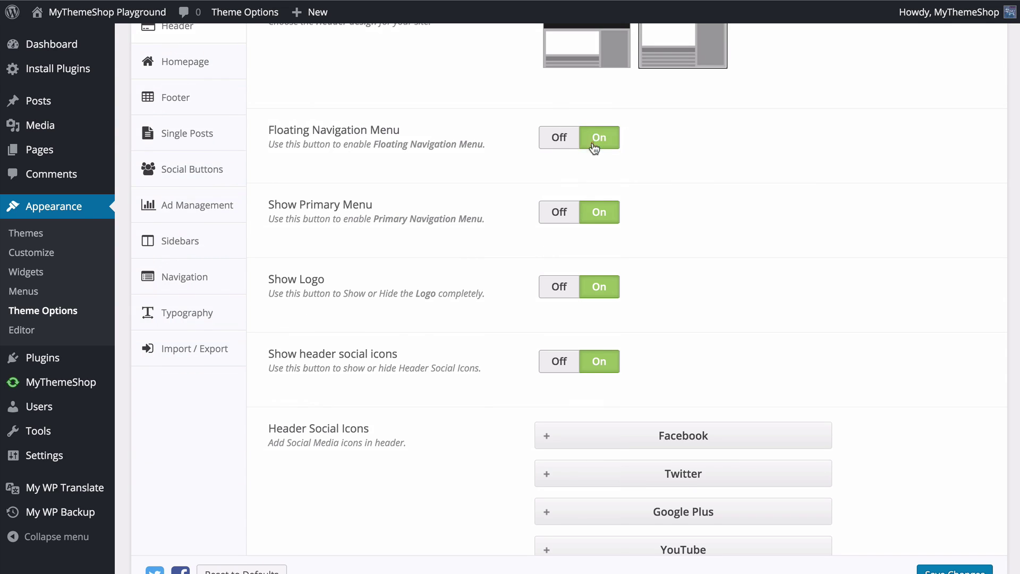
pyautogui.click(955, 571)
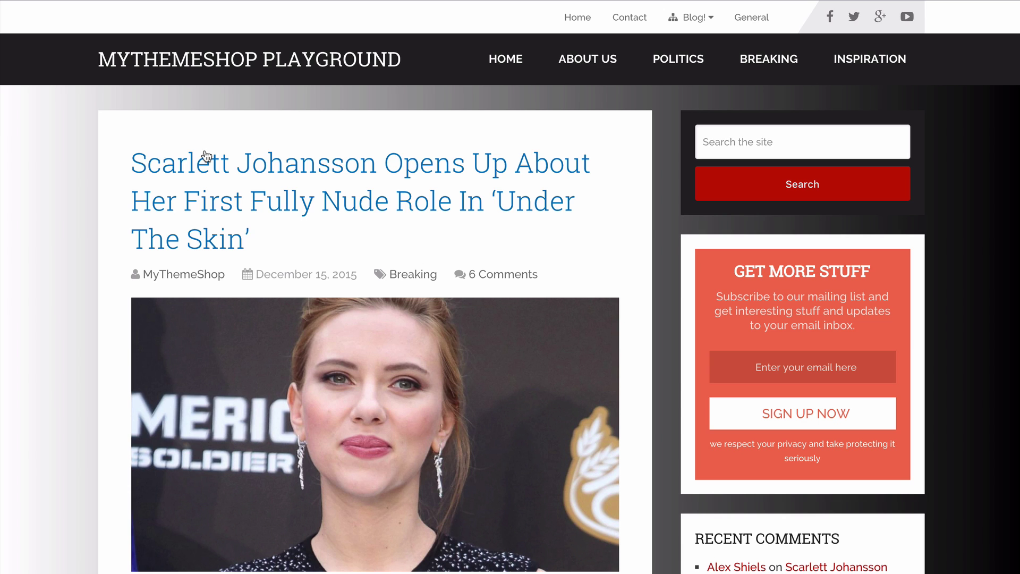
# Step: Scroll through the site's front page to check the new header, floating navigation menu and gradient background, and return to its beginning
pyautogui.scroll(-8, 66, 116)
pyautogui.scroll(8, 66, 116)
pyautogui.scroll(-7, 47, 101)
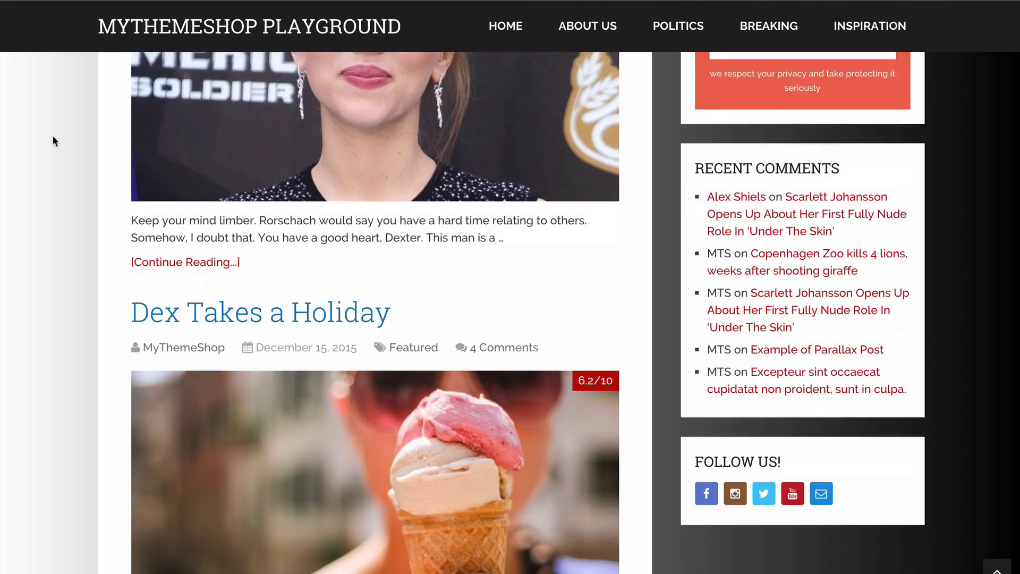
pyautogui.scroll(-15, 53, 139)
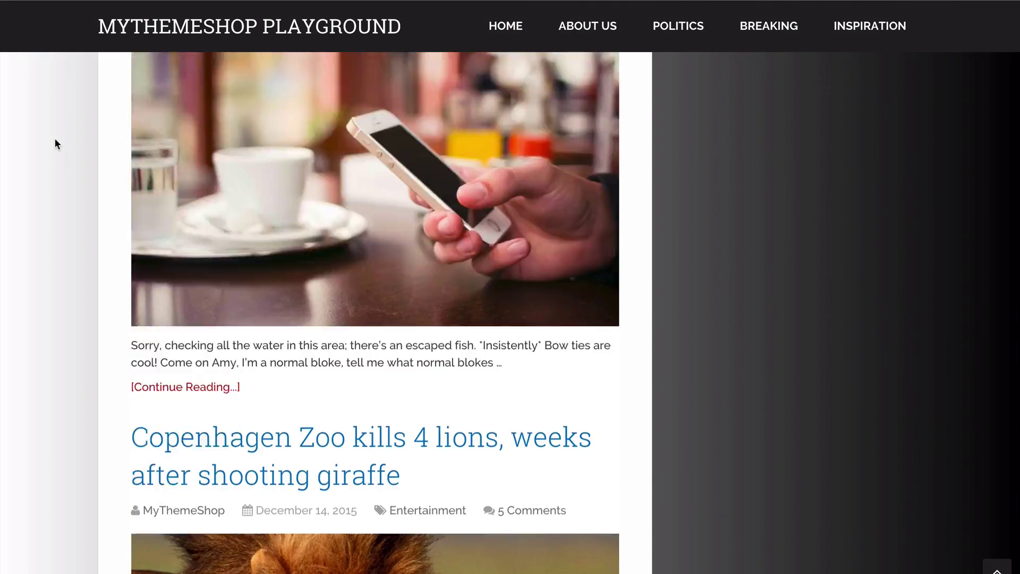
pyautogui.press('Home')
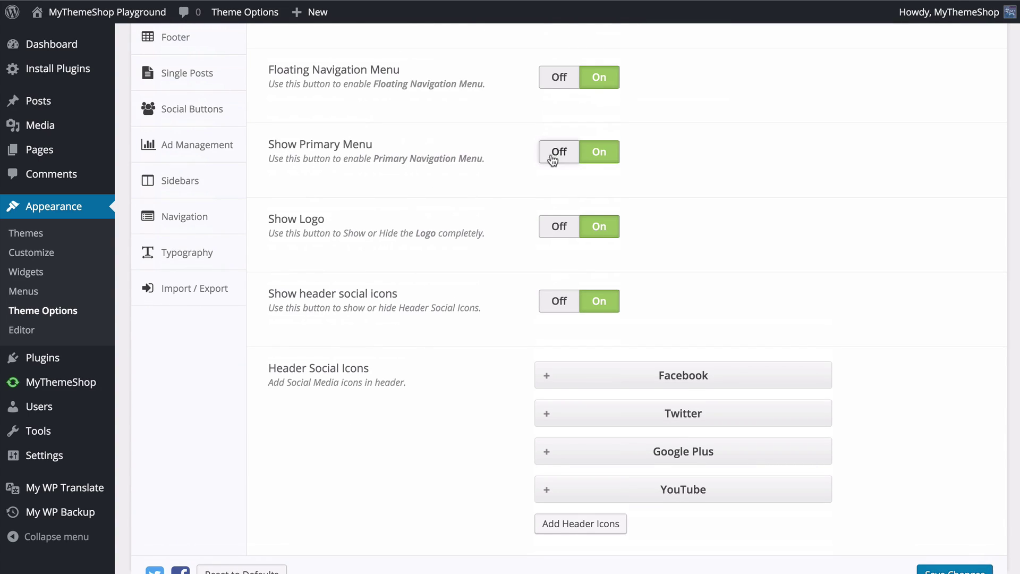
# Step: Try turning Show header social icons off, and turn it on again
pyautogui.scroll(-2, 462, 200)
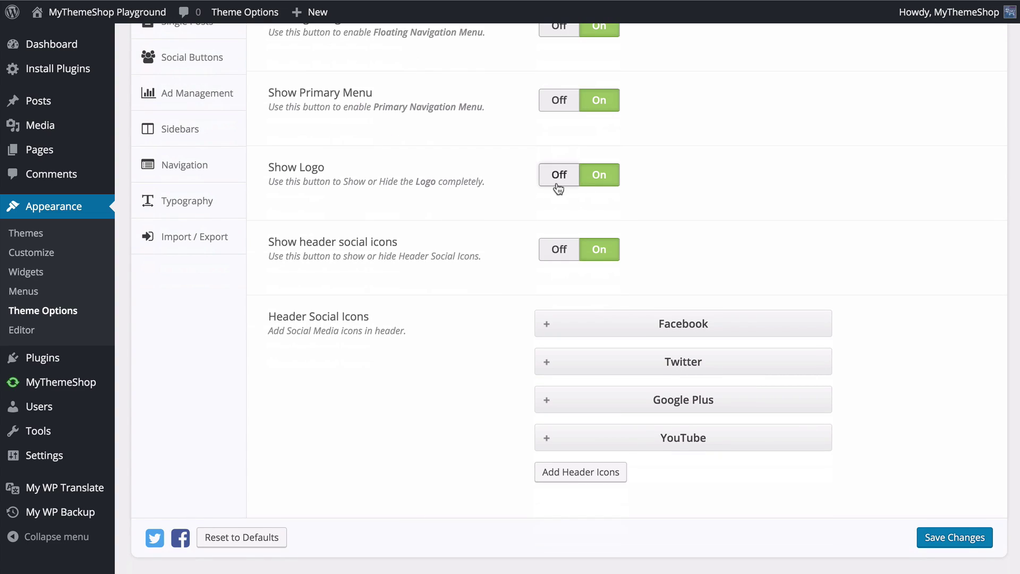
pyautogui.scroll(-1, 495, 187)
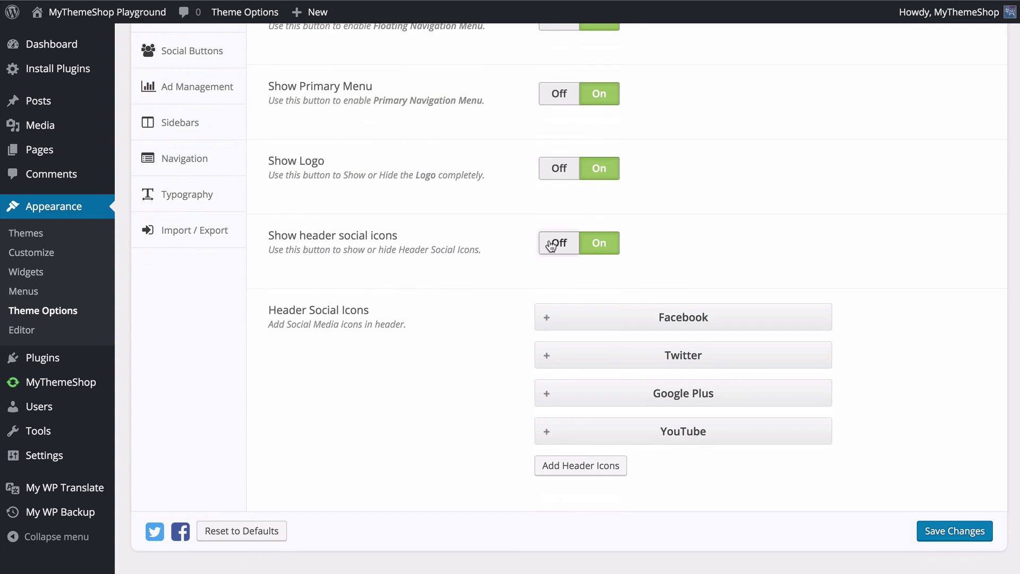
pyautogui.click(584, 244)
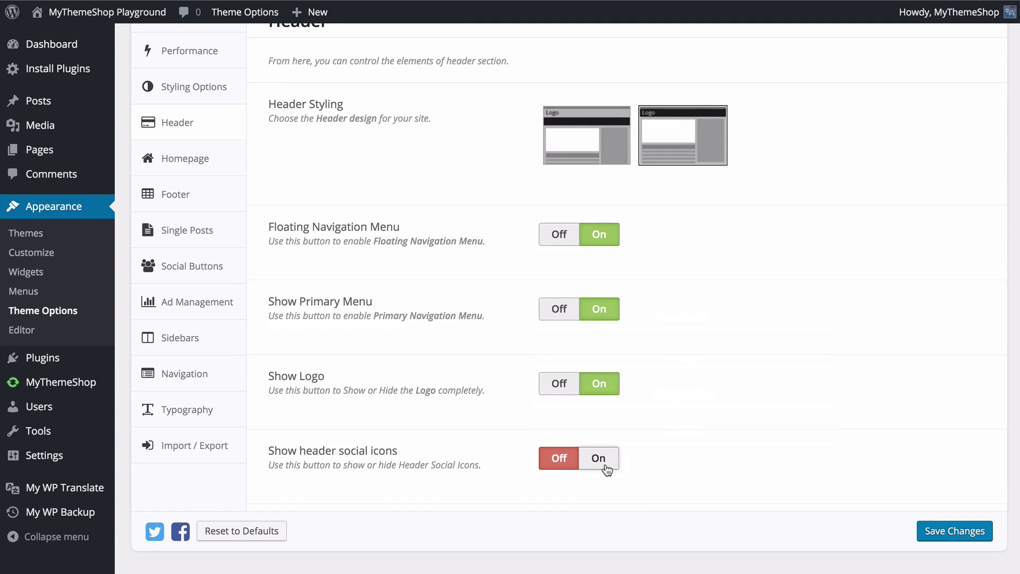
pyautogui.click(606, 468)
pyautogui.scroll(-5, 686, 461)
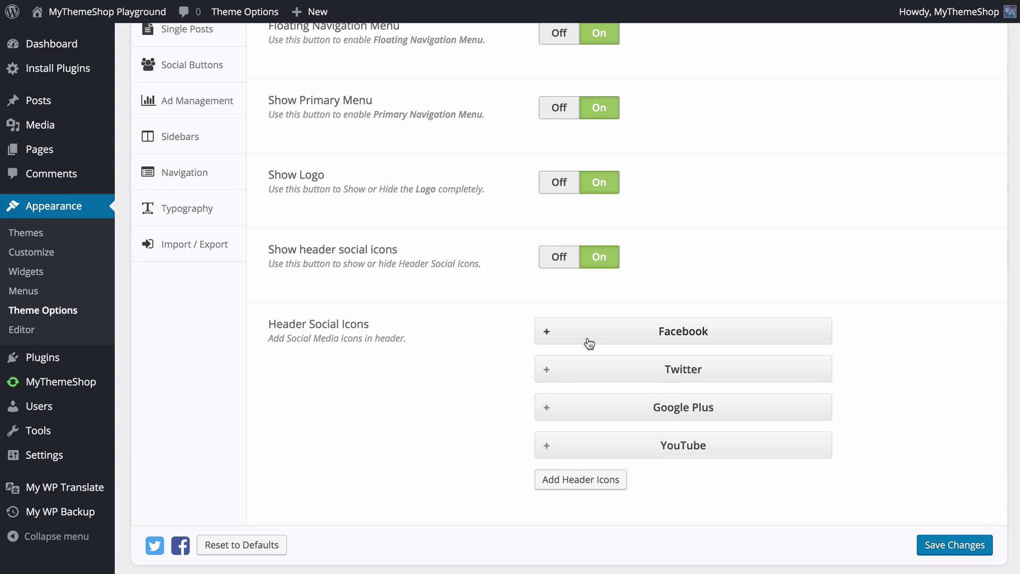
pyautogui.scroll(-1, 633, 329)
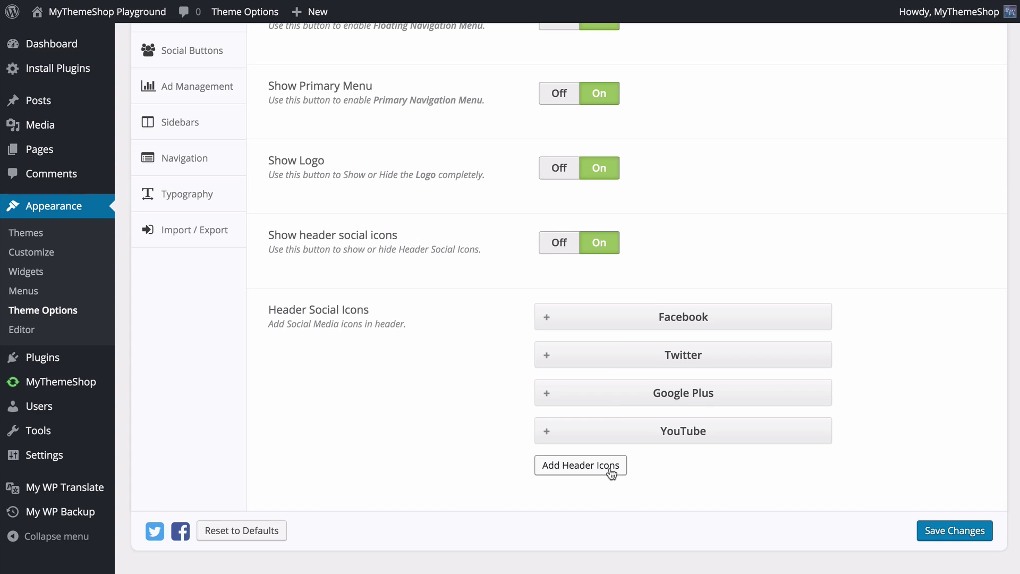
pyautogui.click(608, 325)
pyautogui.scroll(-5, 478, 340)
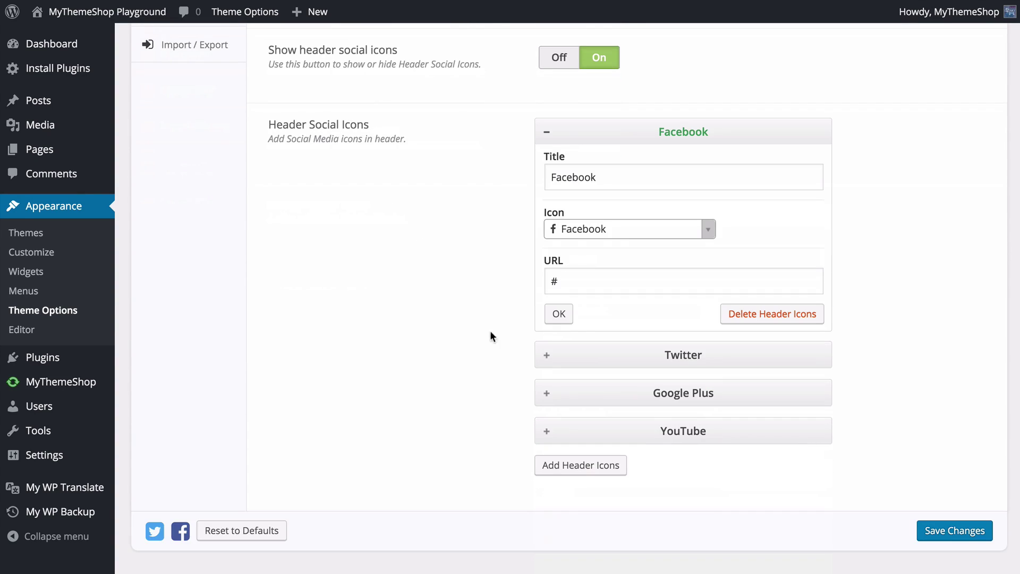
pyautogui.moveTo(566, 280); pyautogui.dragTo(533, 284)
pyautogui.write('h')
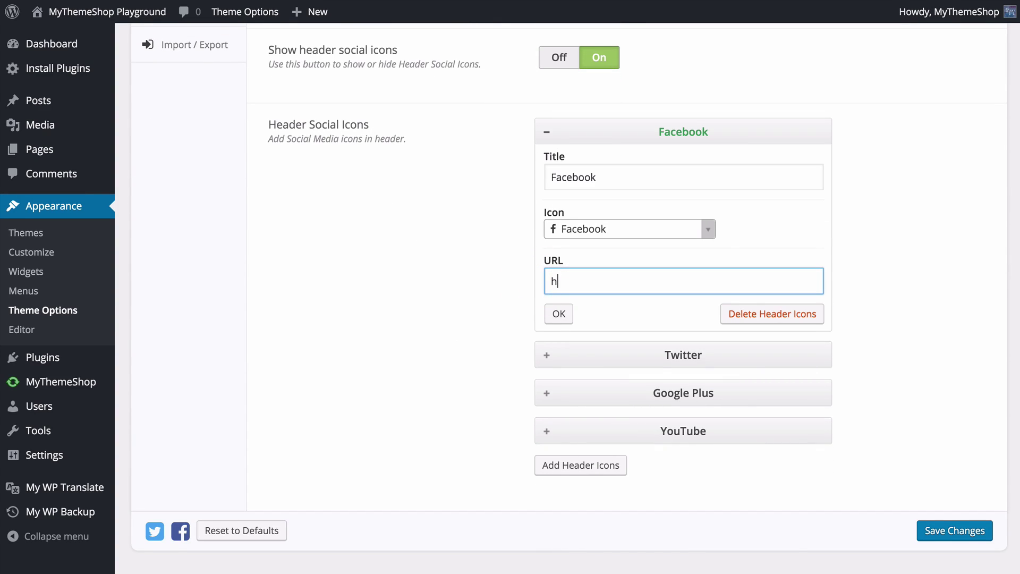
pyautogui.write('ttp://facebook.com/mythe')
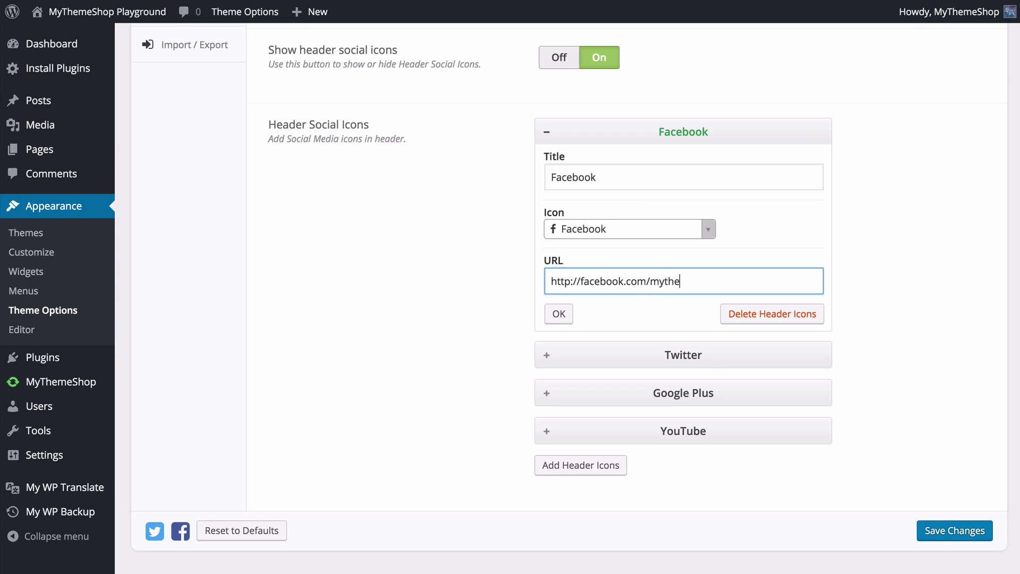
pyautogui.write('meshop')
# Step: Browse the Facebook entry's icon choices without changing it, collapse the entry, and move it below Twitter
pyautogui.click(712, 230)
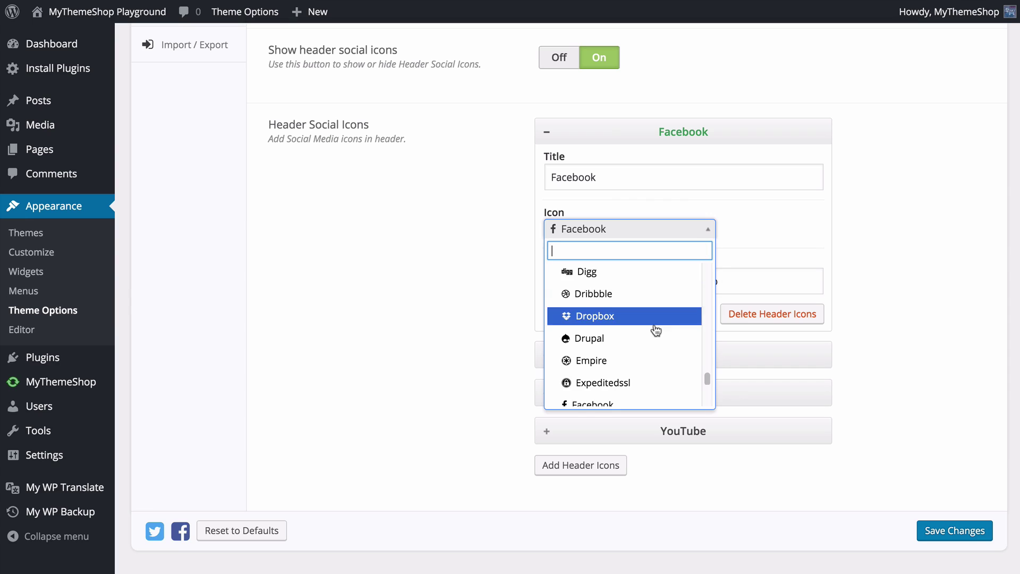
pyautogui.click(884, 287)
pyautogui.click(544, 135)
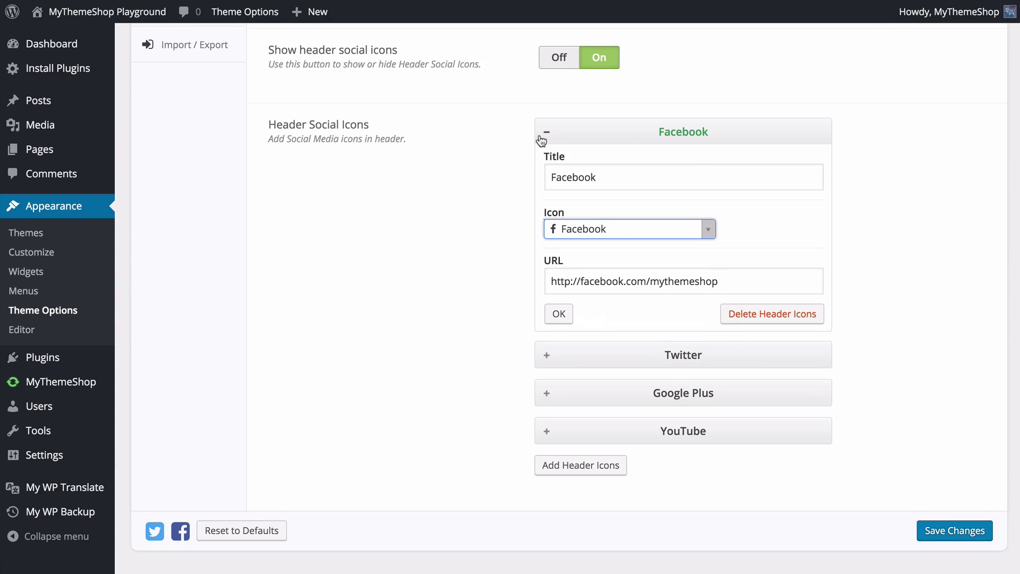
pyautogui.moveTo(646, 320); pyautogui.dragTo(650, 386)
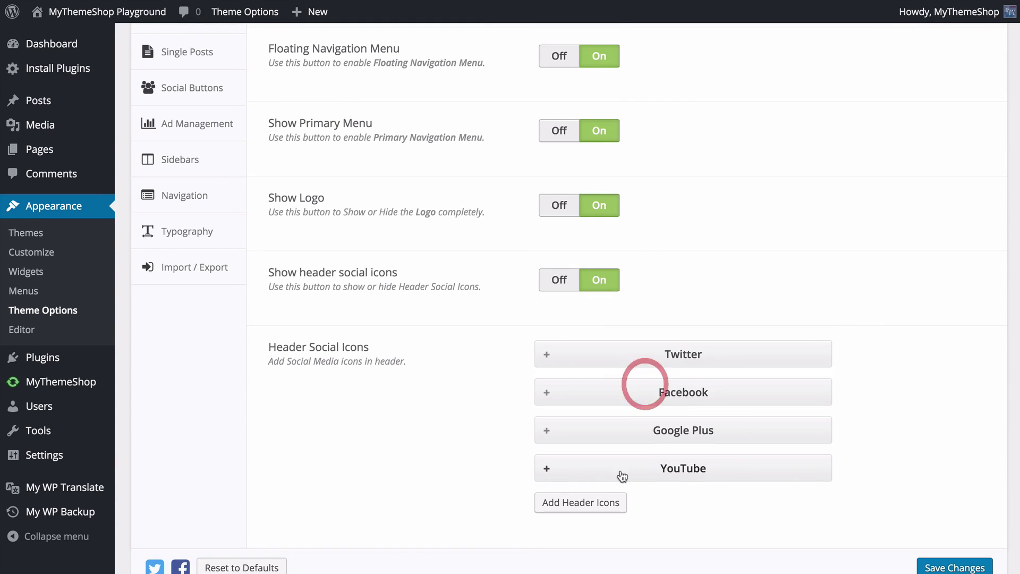
# Step: Try adding a new Header Social Icons entry, browse its icon choices, and delete the entry
pyautogui.click(609, 503)
pyautogui.scroll(-5, 510, 340)
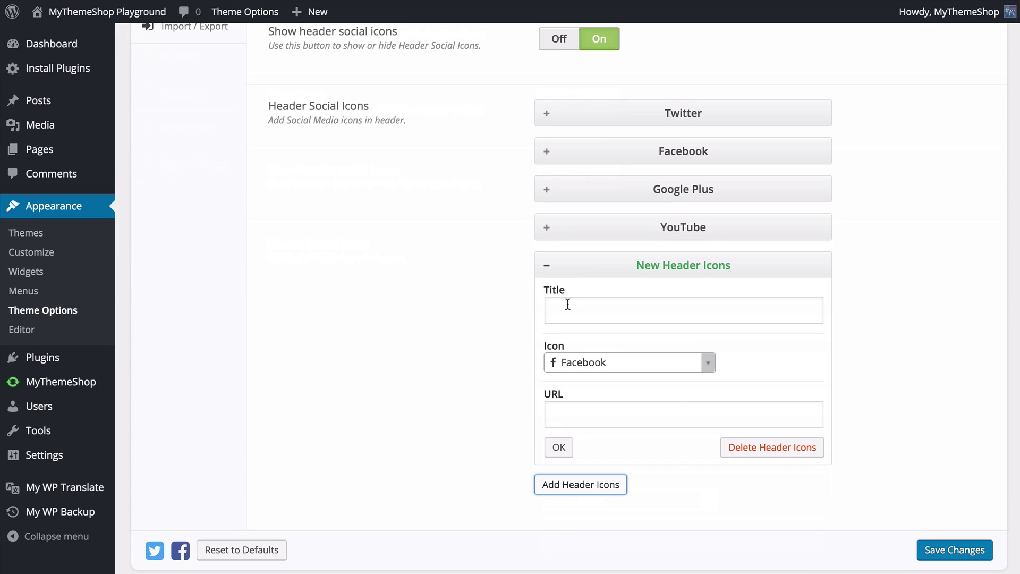
pyautogui.click(672, 362)
pyautogui.scroll(-5, 661, 424)
pyautogui.scroll(20, 662, 424)
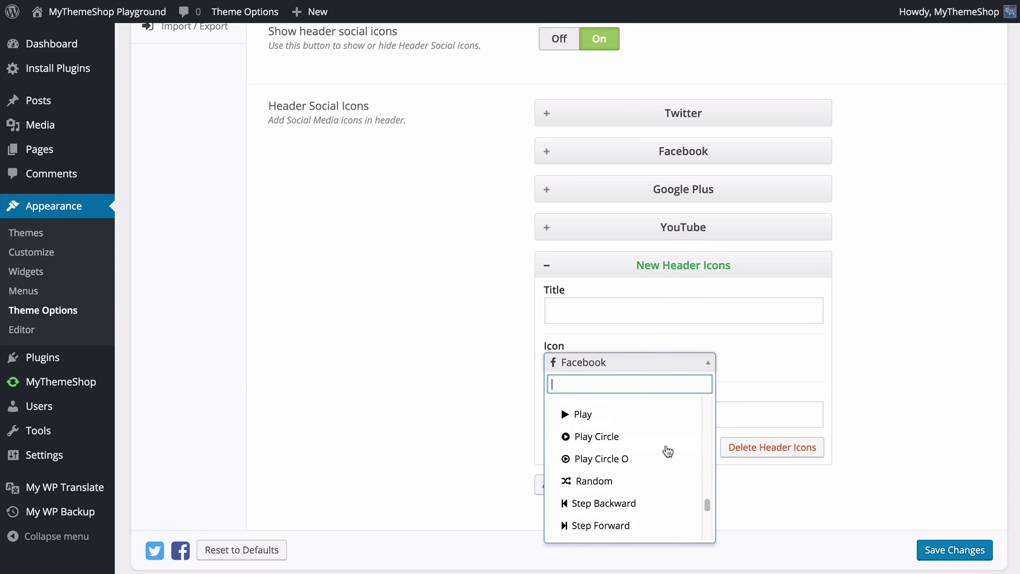
pyautogui.scroll(10, 663, 454)
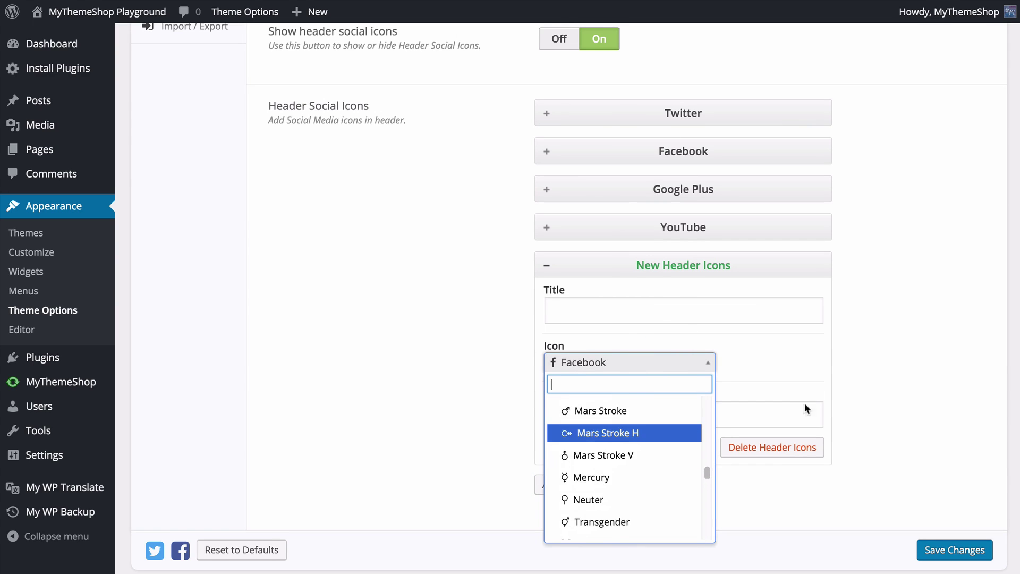
pyautogui.click(879, 383)
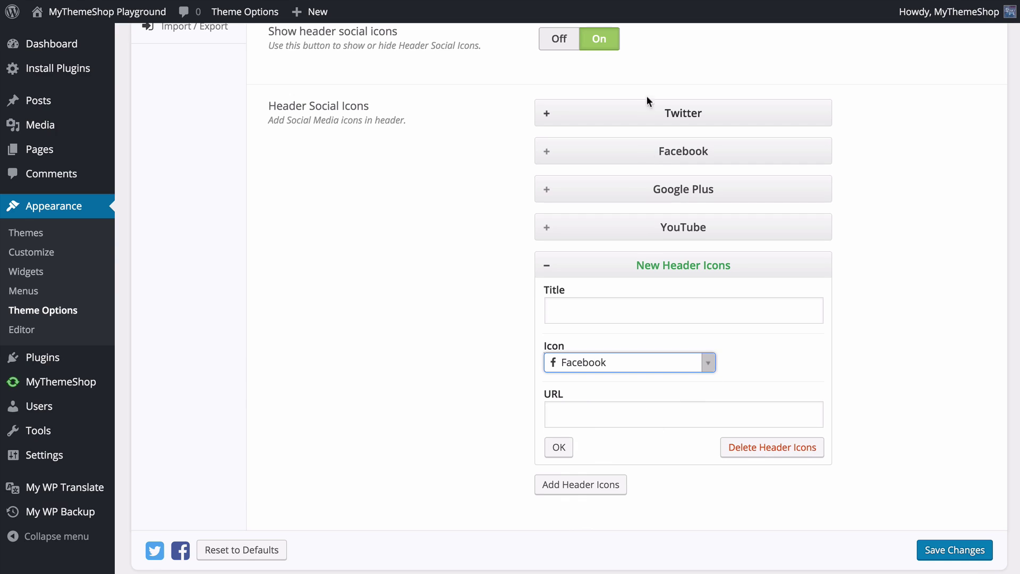
pyautogui.click(770, 448)
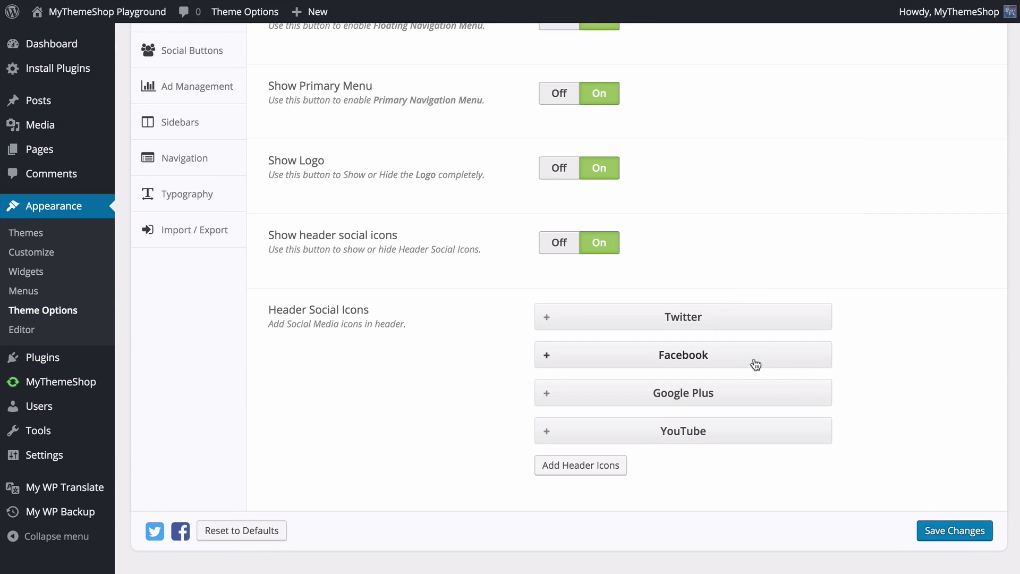
# Step: Save the header options and turn on the Homepage Slider in the Homepage options
pyautogui.click(931, 530)
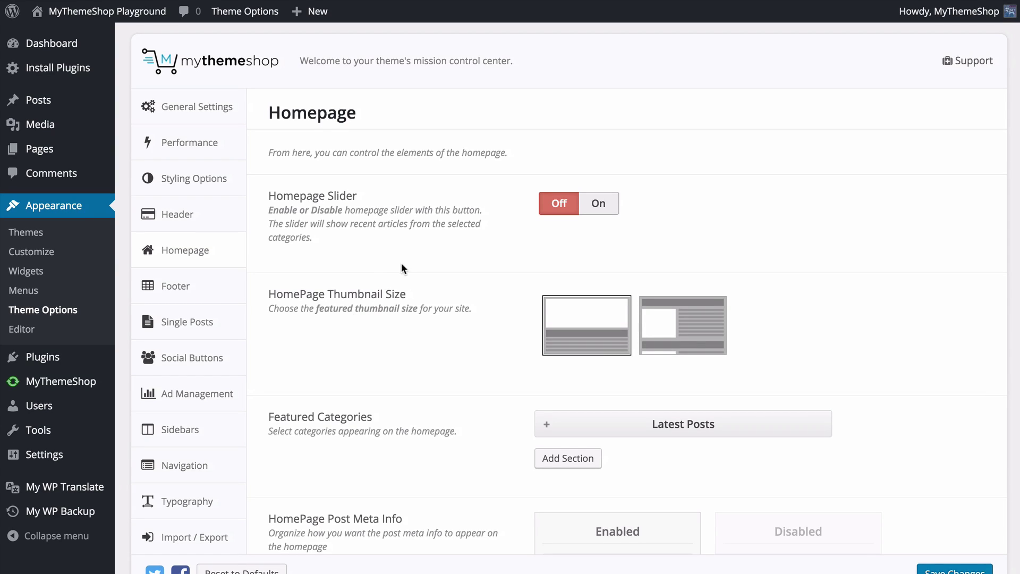
pyautogui.click(599, 204)
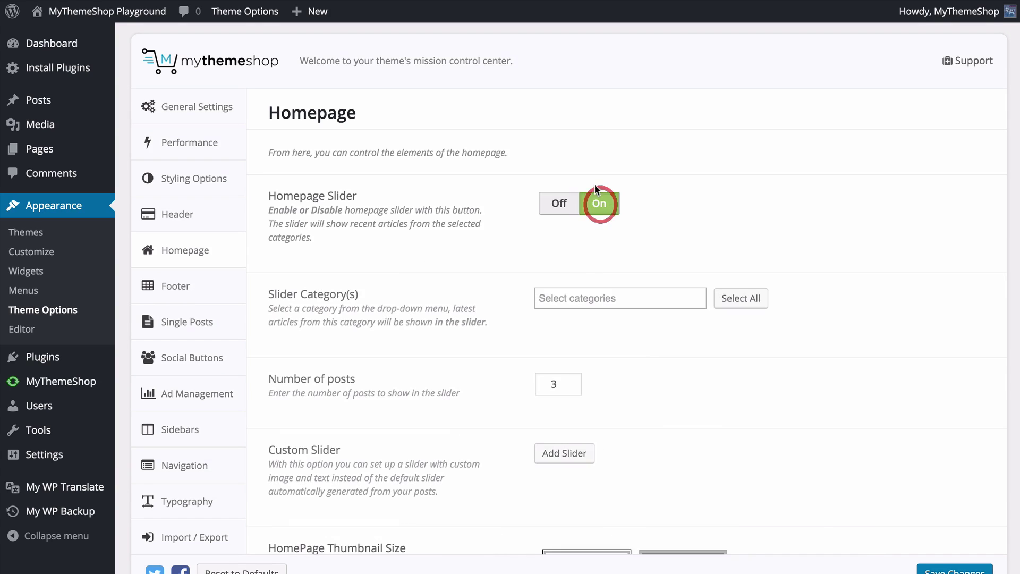
# Step: Try Business and Breaking as slider categories, removing each one again
pyautogui.scroll(-1, 599, 205)
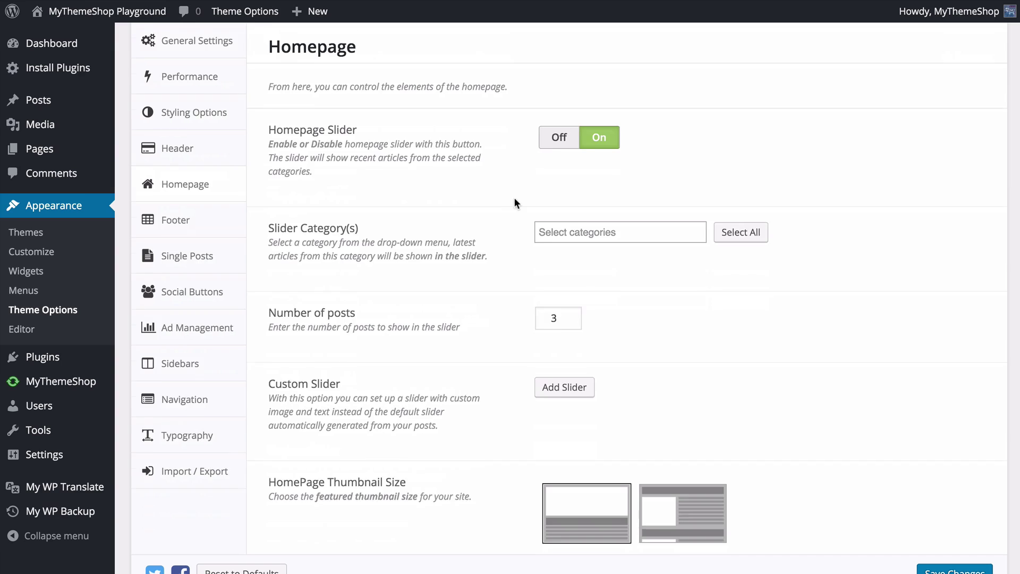
pyautogui.scroll(-1, 514, 196)
pyautogui.click(565, 209)
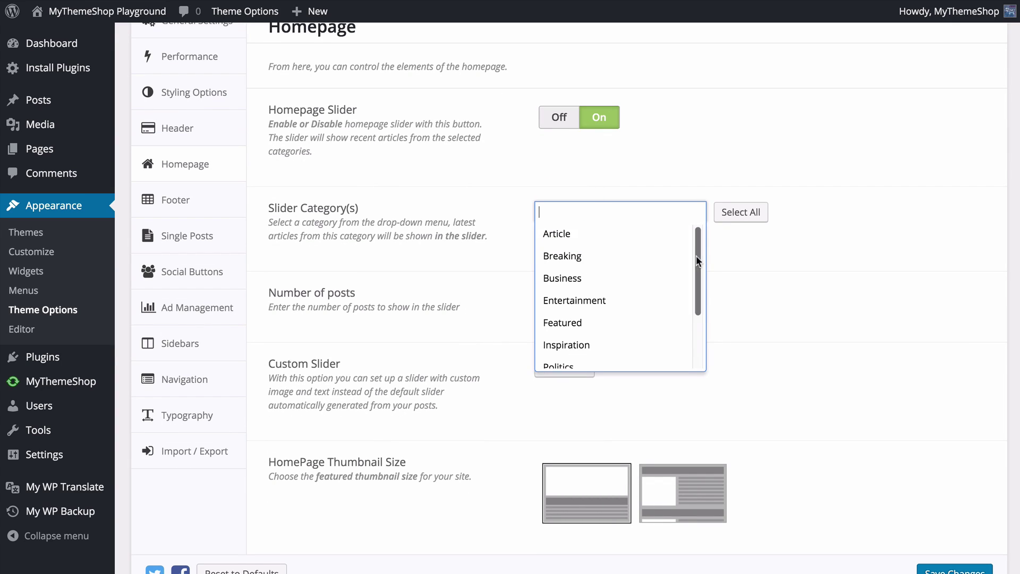
pyautogui.moveTo(696, 256); pyautogui.dragTo(700, 236)
pyautogui.click(642, 277)
pyautogui.click(669, 216)
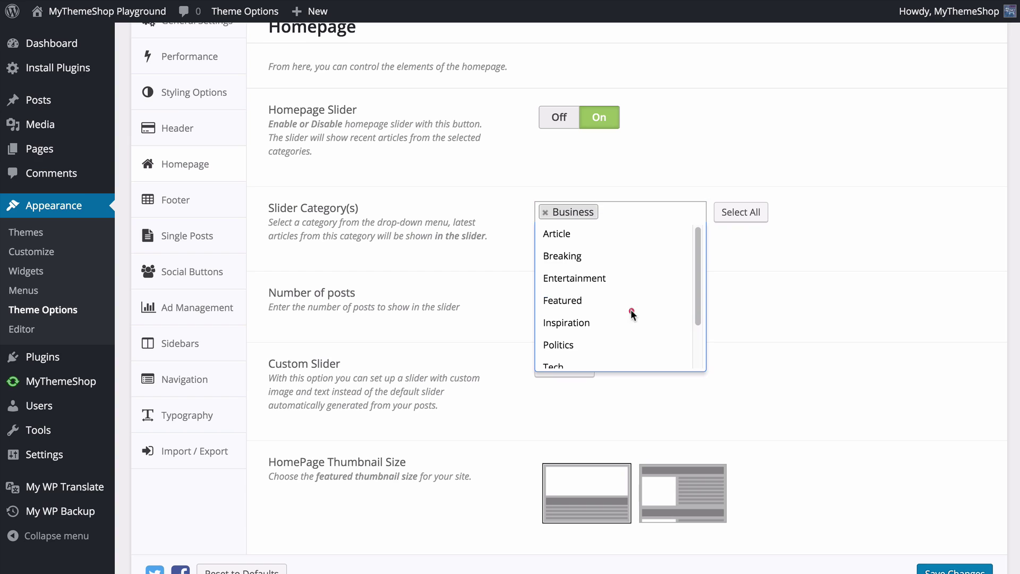
pyautogui.click(603, 255)
pyautogui.click(545, 213)
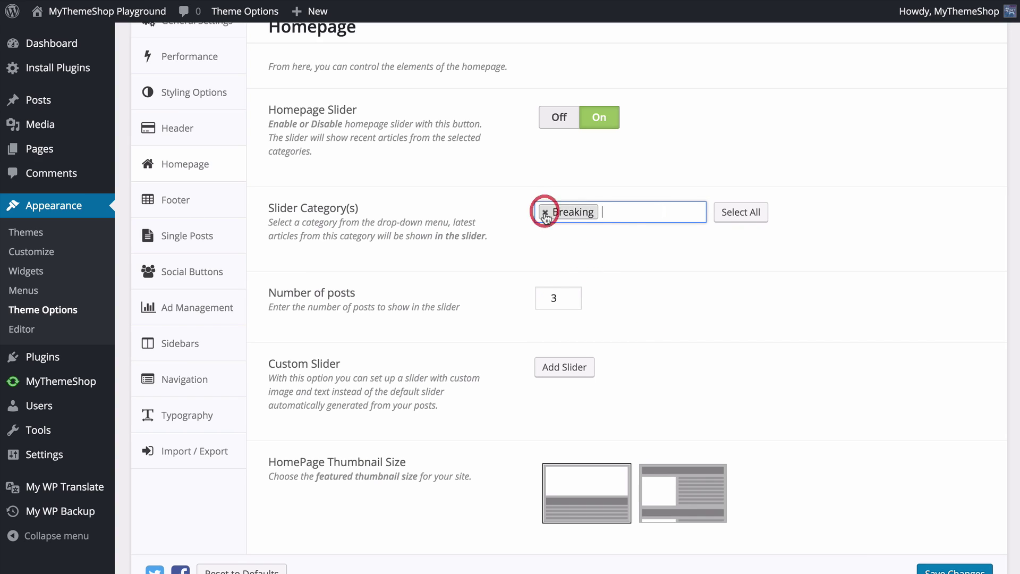
pyautogui.click(544, 212)
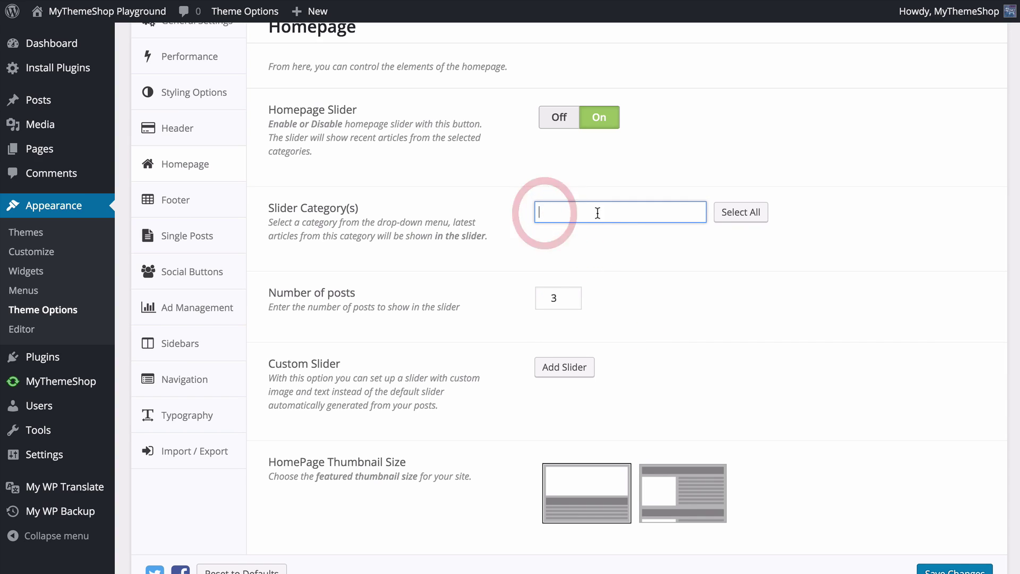
# Step: Select all available categories for the homepage slider
pyautogui.click(727, 212)
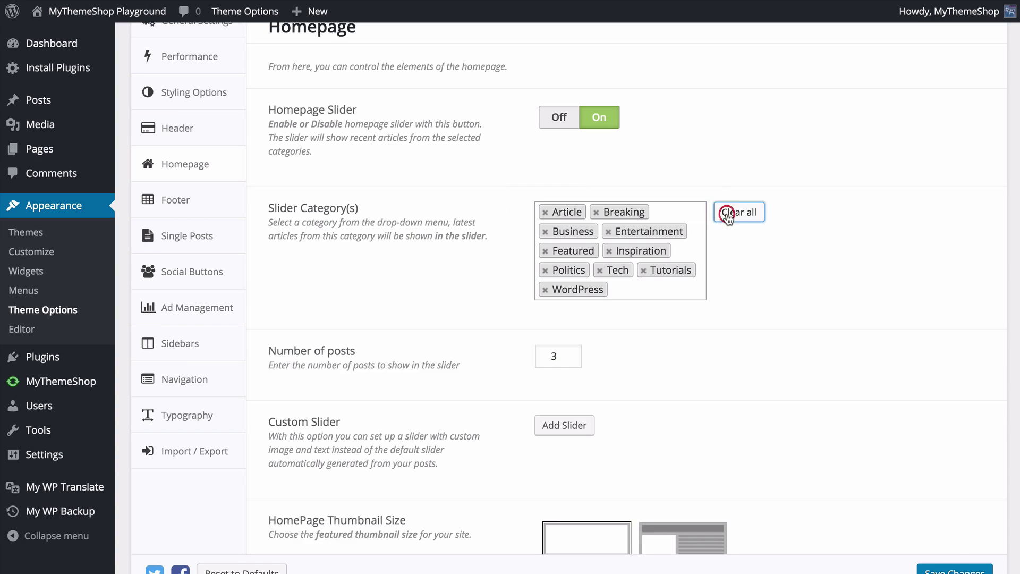
pyautogui.click(815, 260)
pyautogui.scroll(-2, 699, 285)
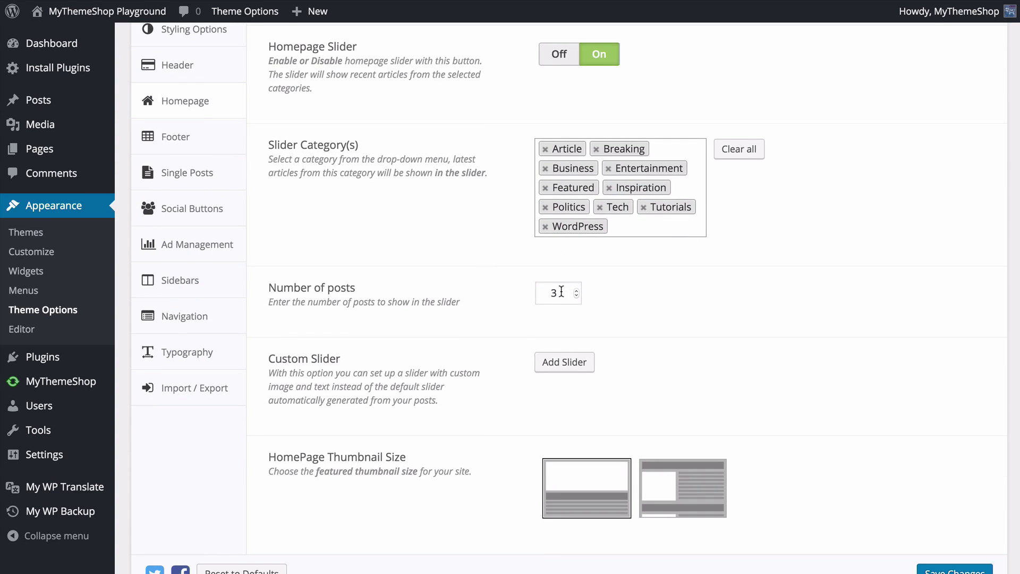
pyautogui.scroll(-1, 388, 358)
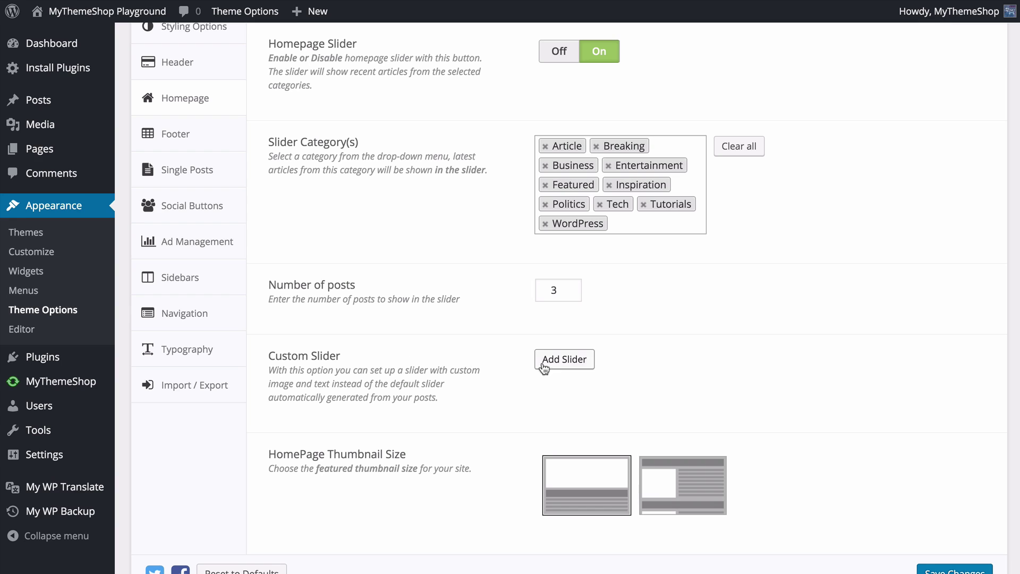
# Step: Add a custom slide, look at its image library and upload options without choosing a file, and collapse the empty slide
pyautogui.click(565, 359)
pyautogui.scroll(-2, 398, 372)
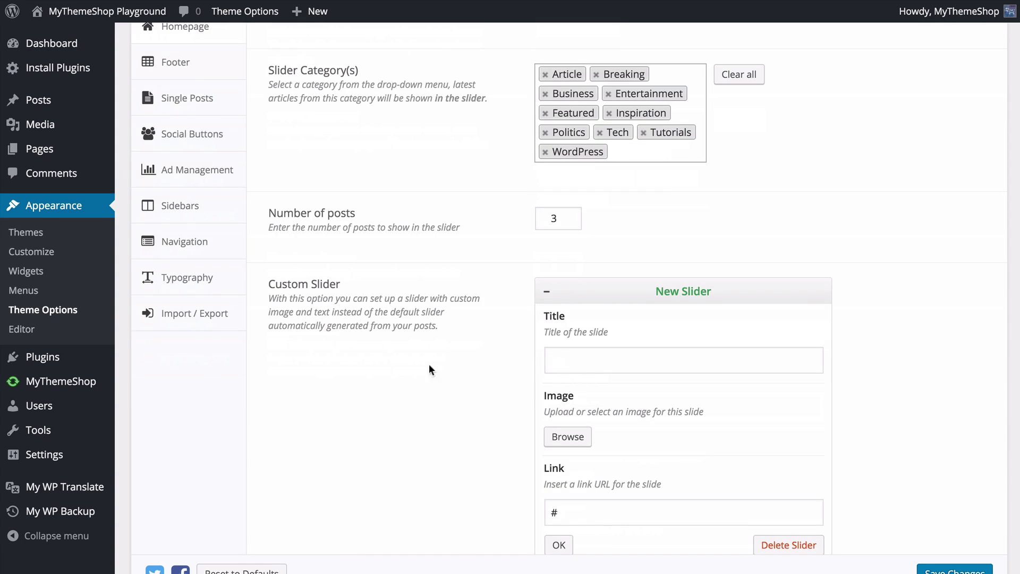
pyautogui.scroll(-2, 559, 352)
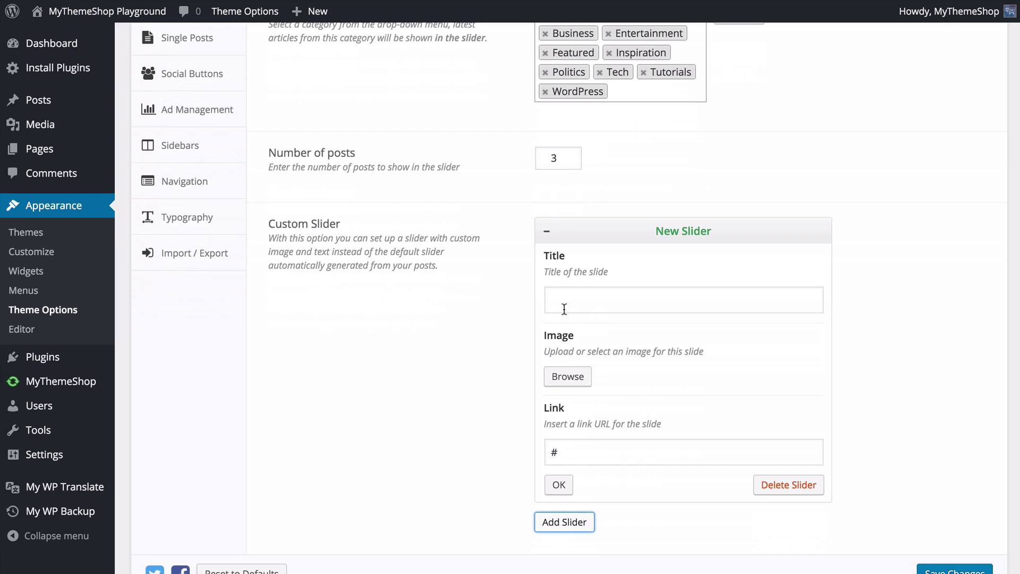
pyautogui.click(584, 291)
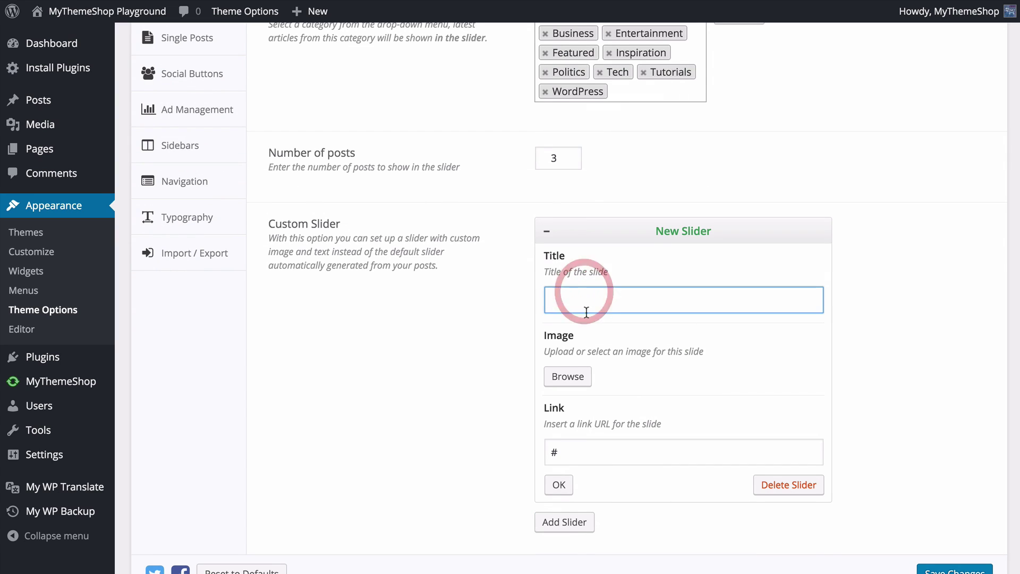
pyautogui.click(577, 375)
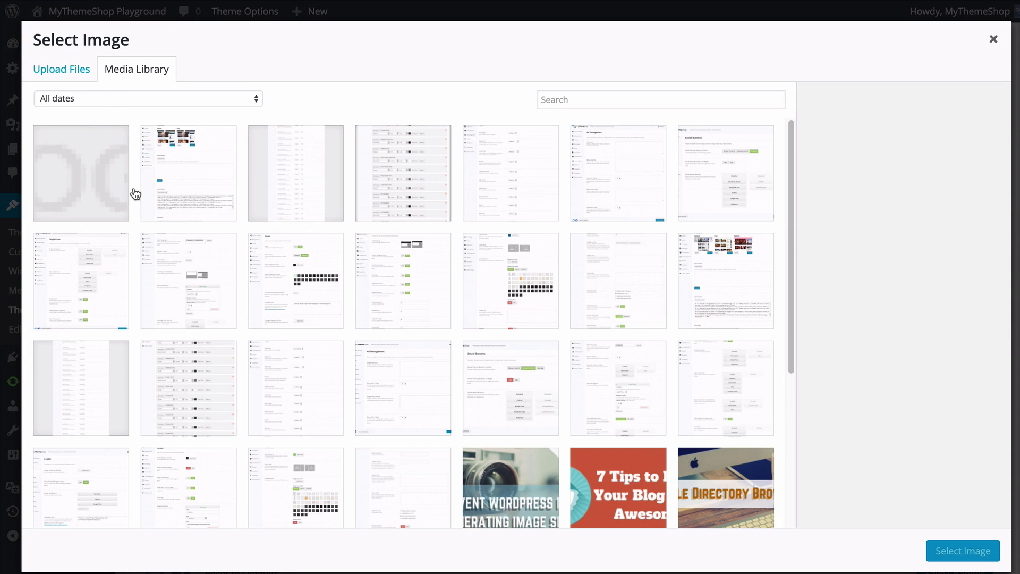
pyautogui.click(61, 79)
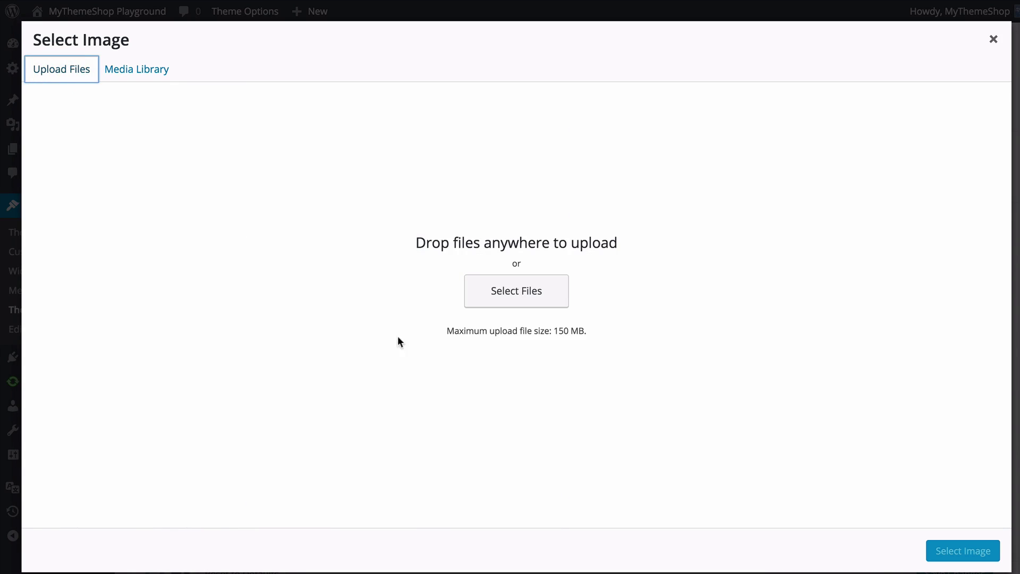
pyautogui.click(991, 39)
pyautogui.scroll(-1, 687, 369)
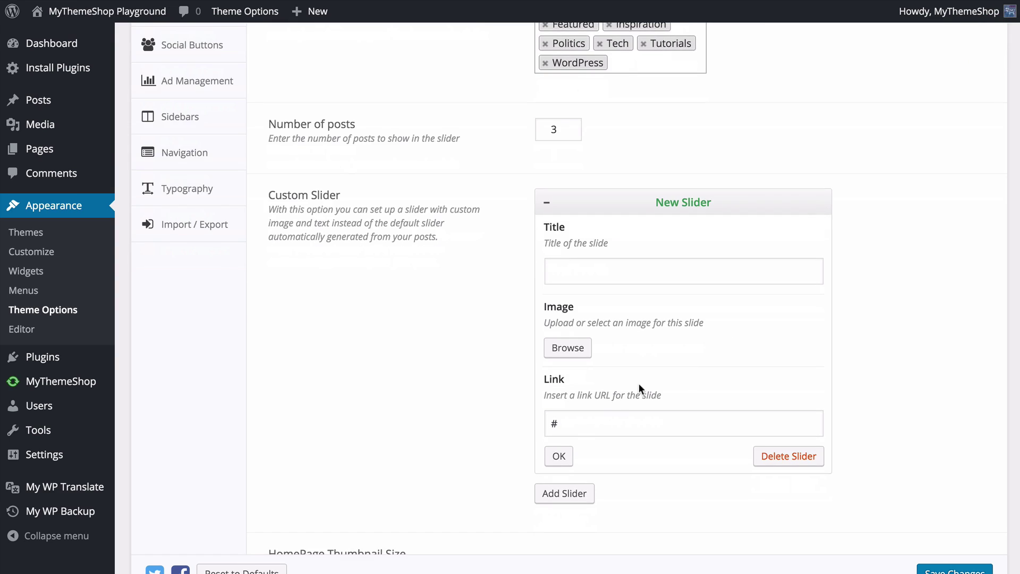
pyautogui.click(616, 421)
pyautogui.click(875, 413)
pyautogui.click(559, 455)
# Step: Add a second custom slide and try to reorder the two slides
pyautogui.click(566, 238)
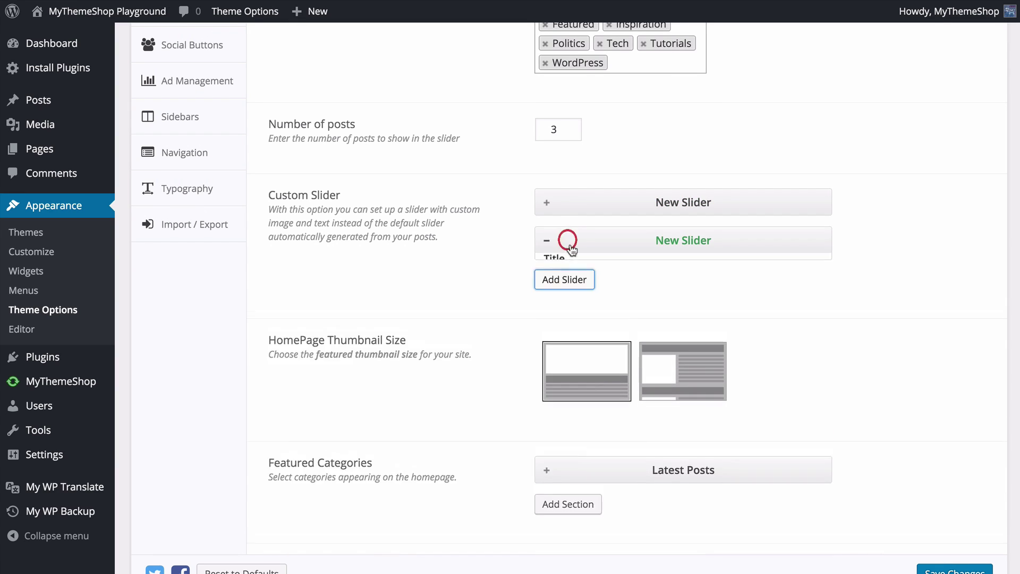
pyautogui.moveTo(577, 226); pyautogui.dragTo(580, 168)
pyautogui.moveTo(586, 204); pyautogui.dragTo(590, 269)
pyautogui.click(546, 240)
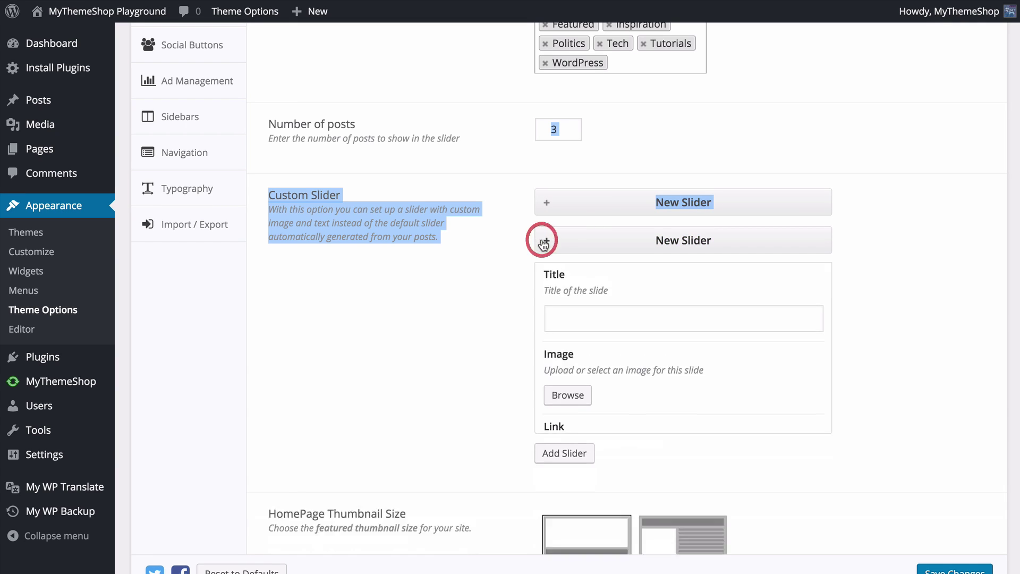
# Step: Delete both empty custom slides from the Custom Slider option
pyautogui.click(546, 241)
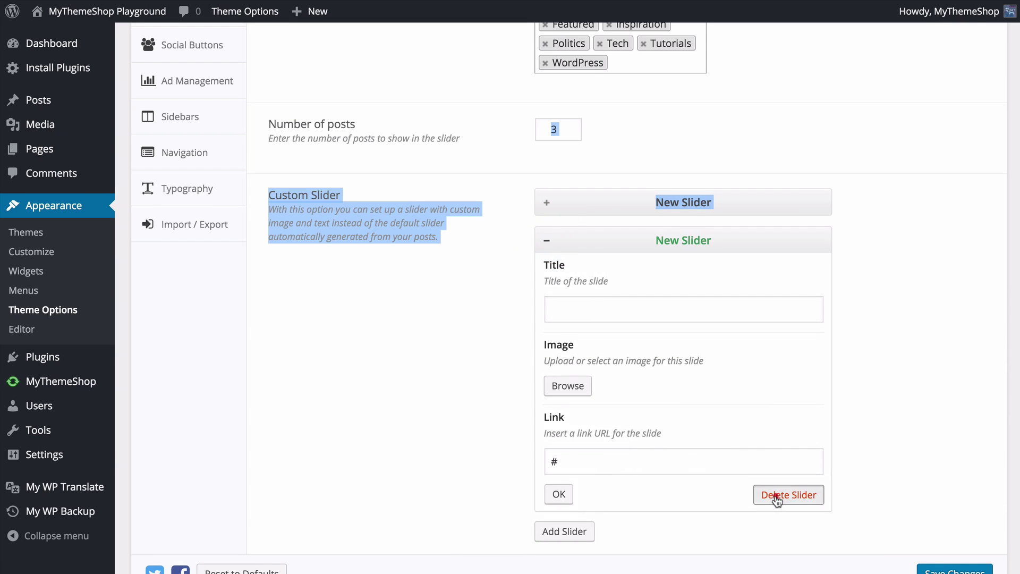
pyautogui.click(776, 495)
pyautogui.click(546, 202)
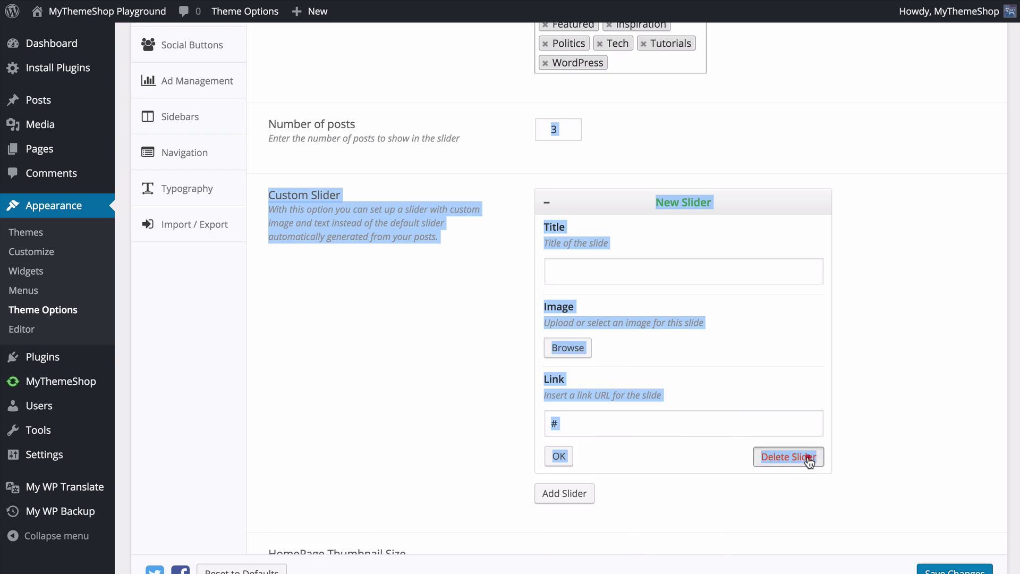
pyautogui.click(808, 456)
pyautogui.click(871, 360)
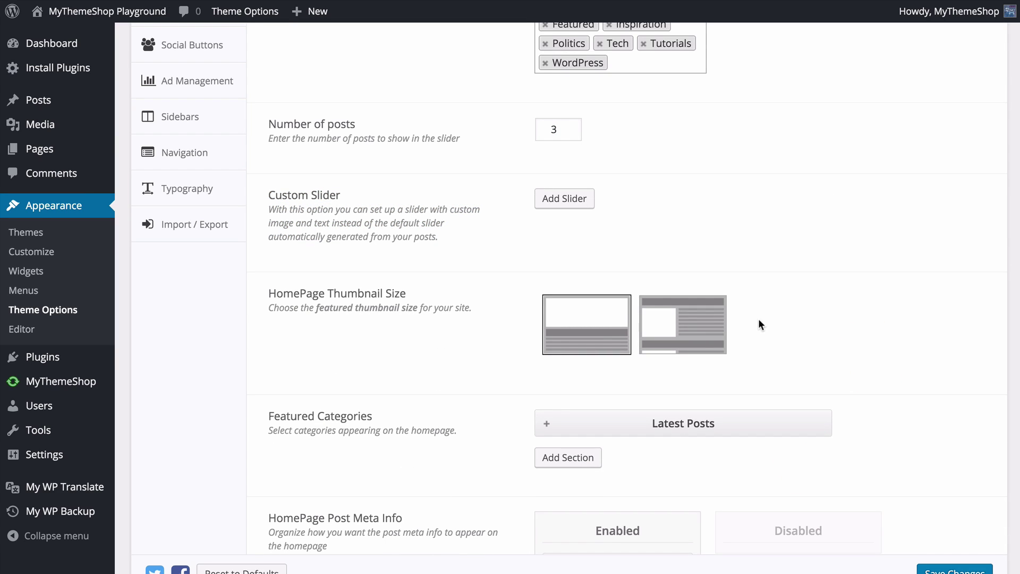
# Step: Save the homepage slider settings and browse through the slider's slides on the site's front page
pyautogui.scroll(-4, 740, 342)
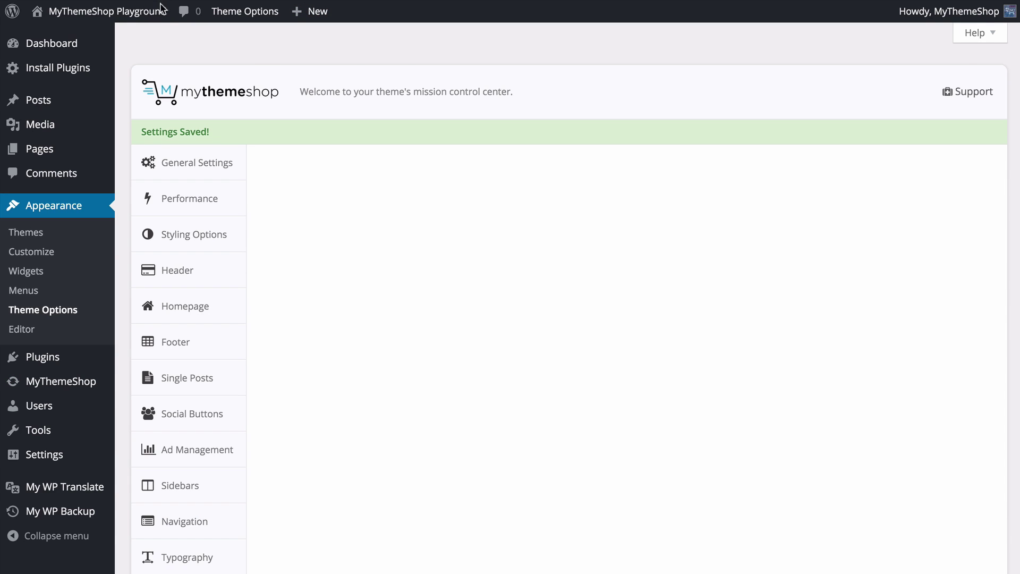
pyautogui.click(106, 12)
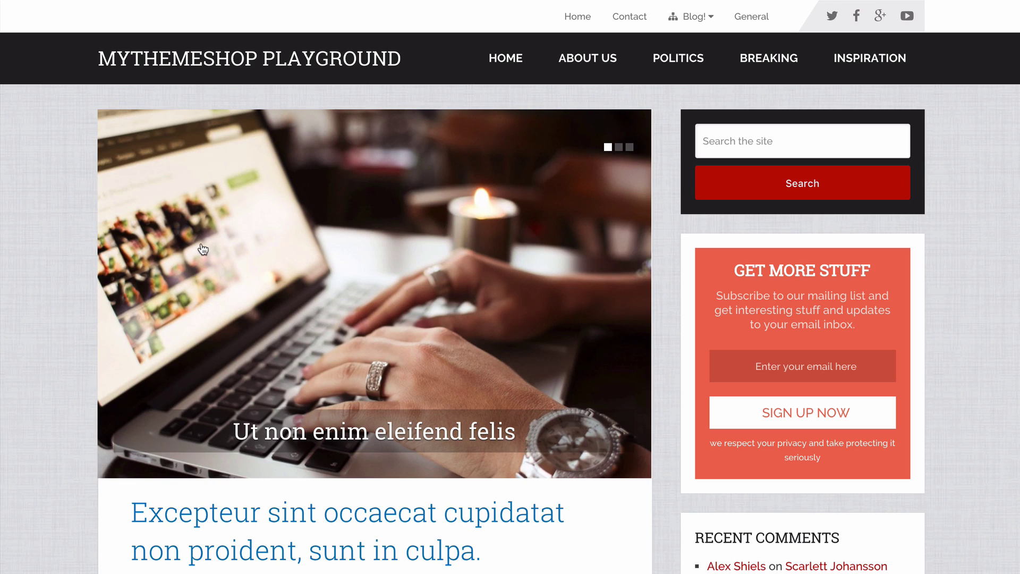
pyautogui.click(618, 148)
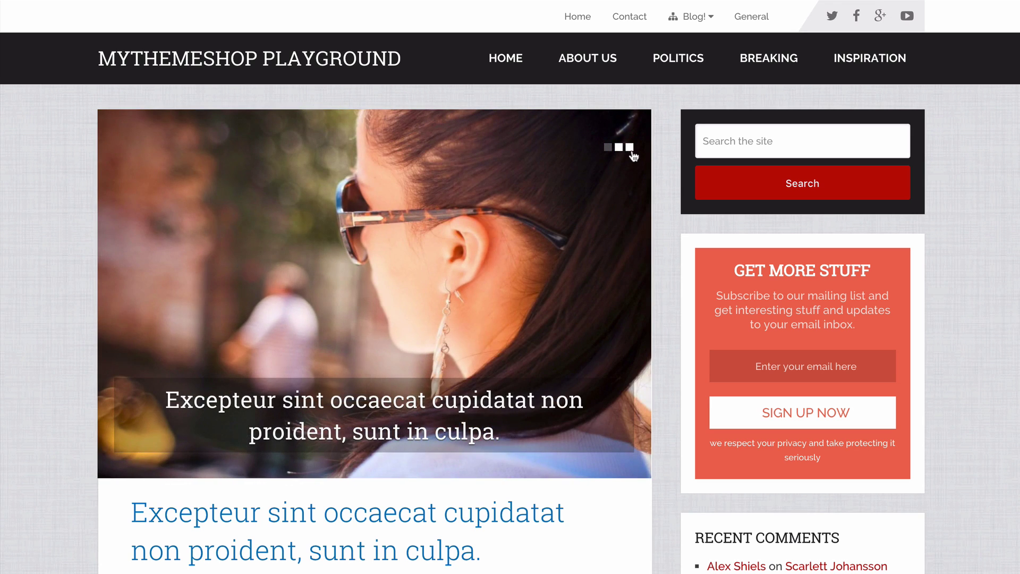
pyautogui.click(629, 147)
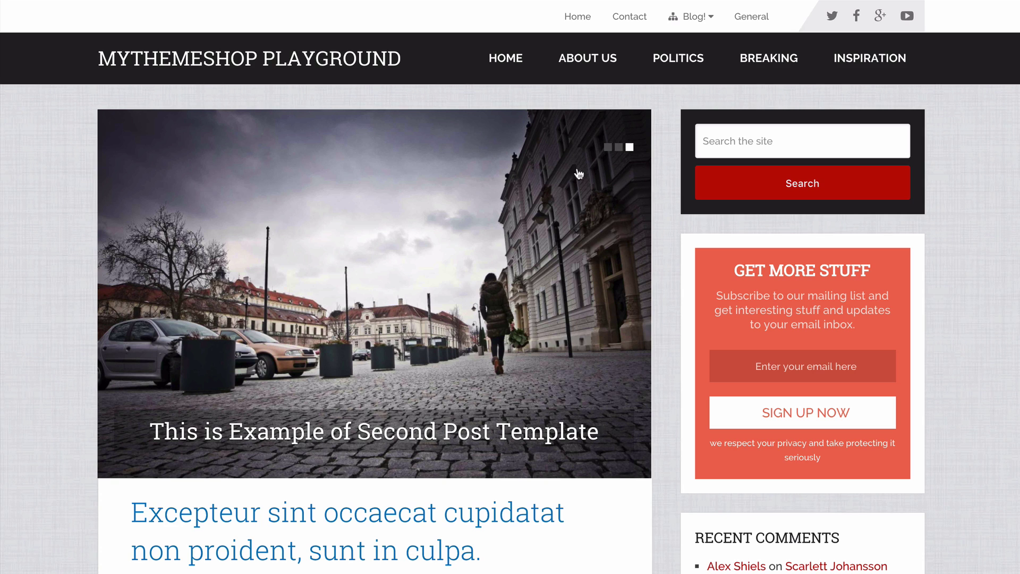
pyautogui.click(608, 147)
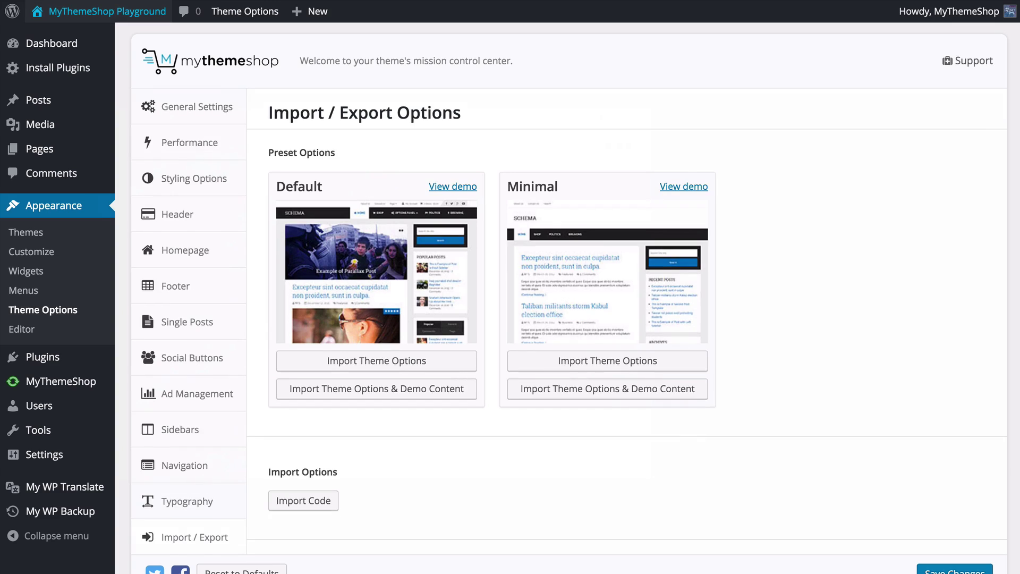
# Step: Return to the Homepage options and set HomePage Thumbnail Size to the layout with a small image beside the text
pyautogui.click(201, 248)
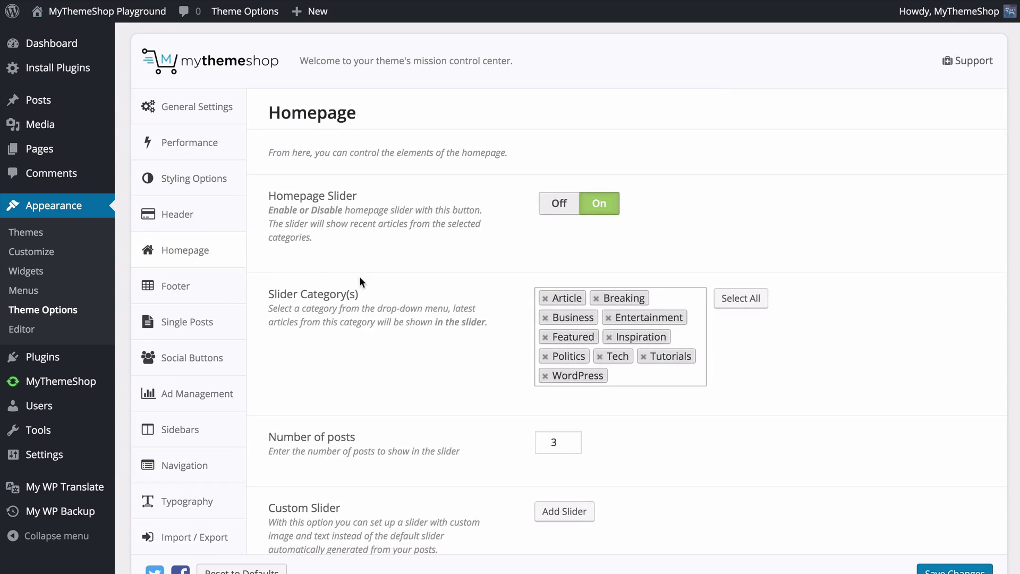
pyautogui.scroll(-10, 358, 282)
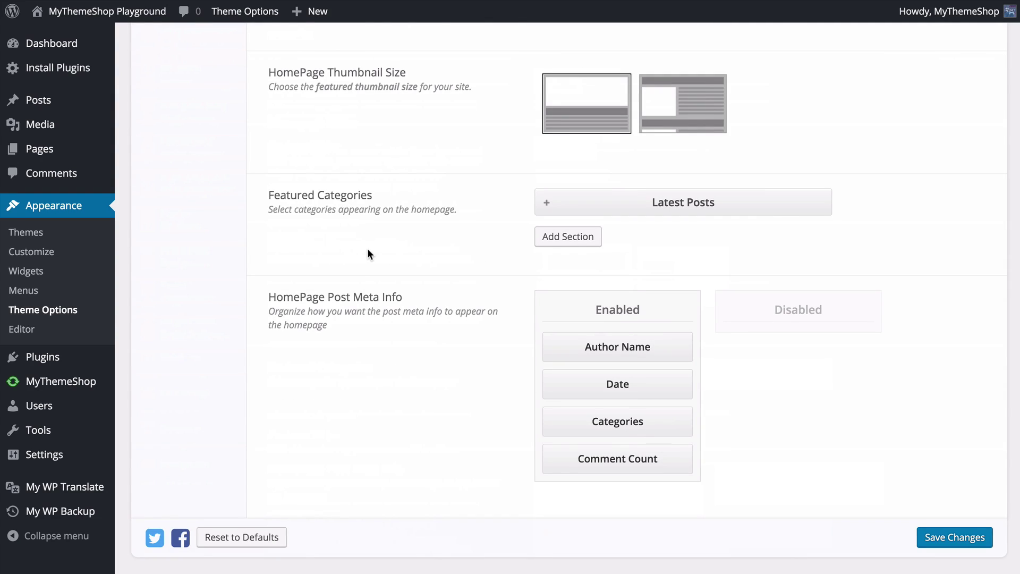
pyautogui.scroll(1, 368, 235)
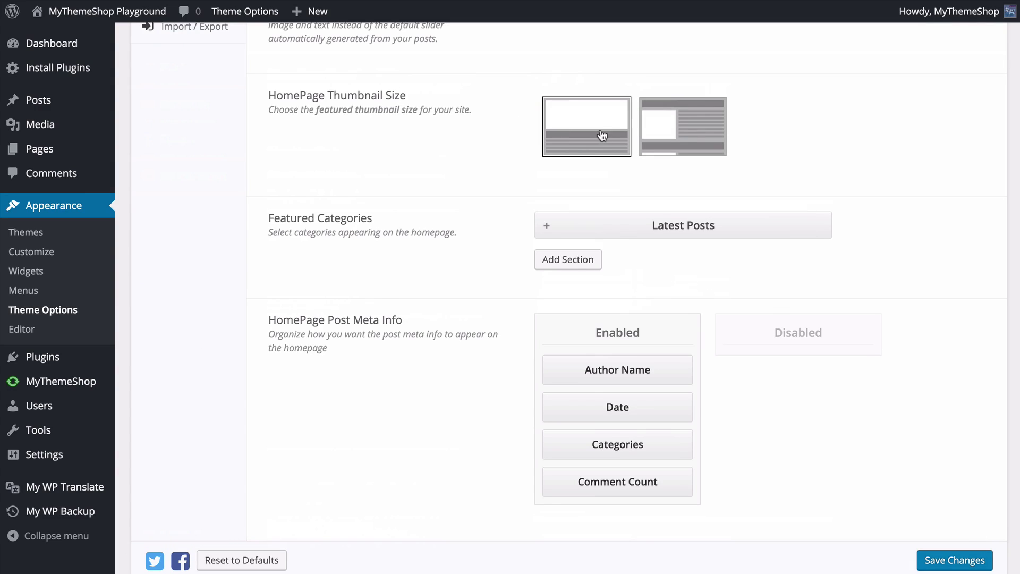
pyautogui.click(675, 133)
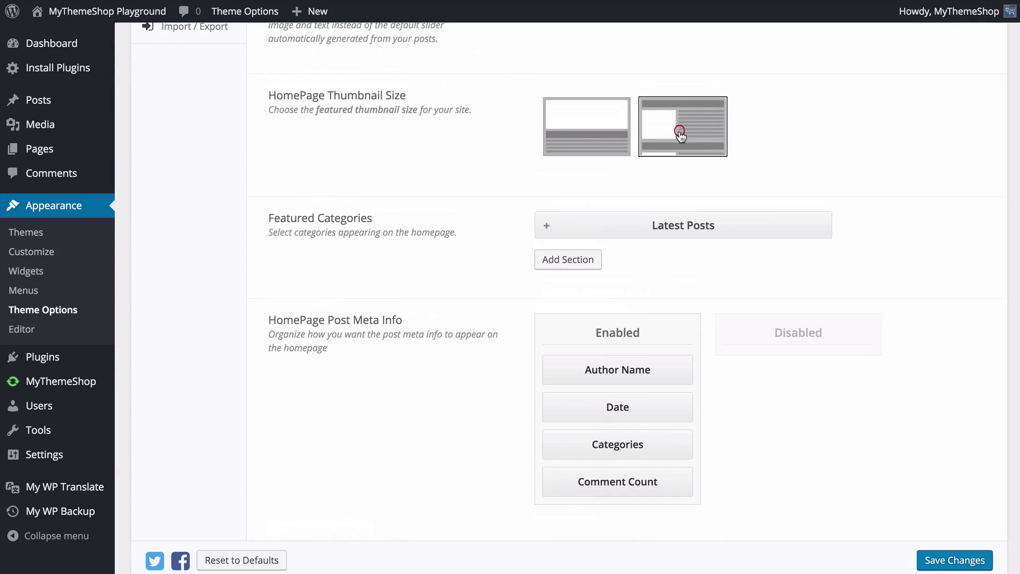
# Step: Save the homepage thumbnail size setting and review the post layout on the site's front page
pyautogui.click(951, 560)
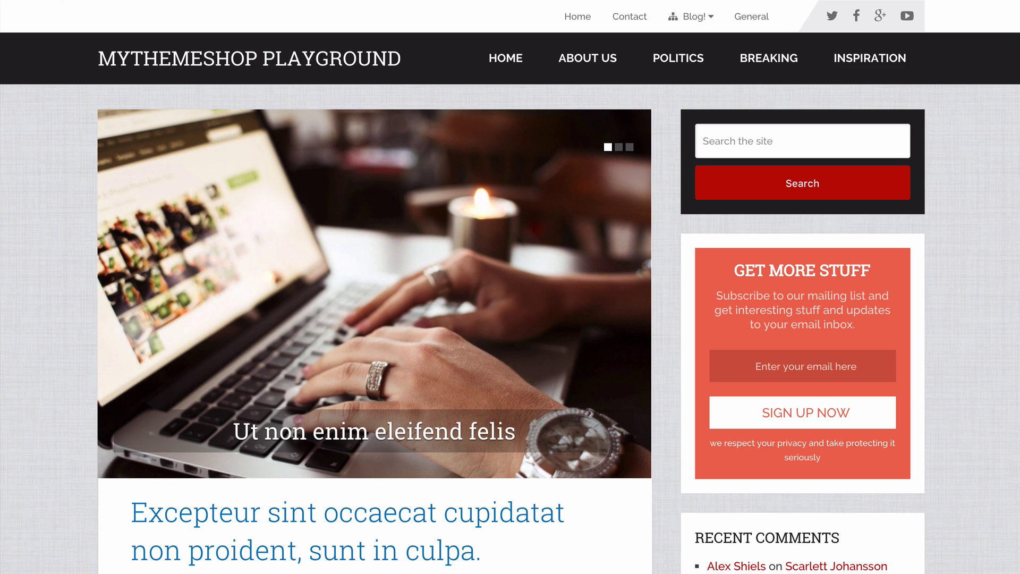
pyautogui.click(57, 6)
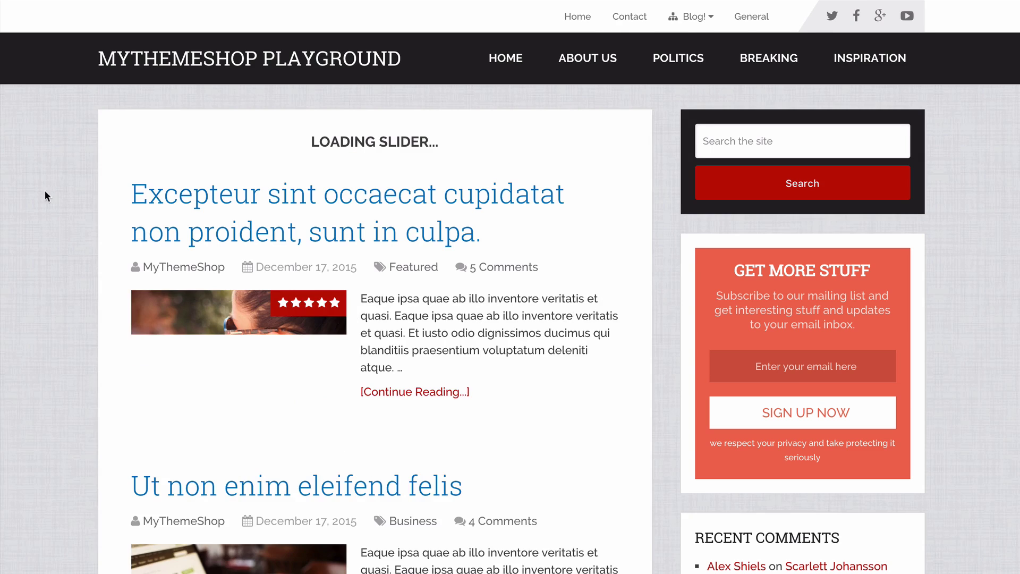
pyautogui.scroll(-10, 29, 232)
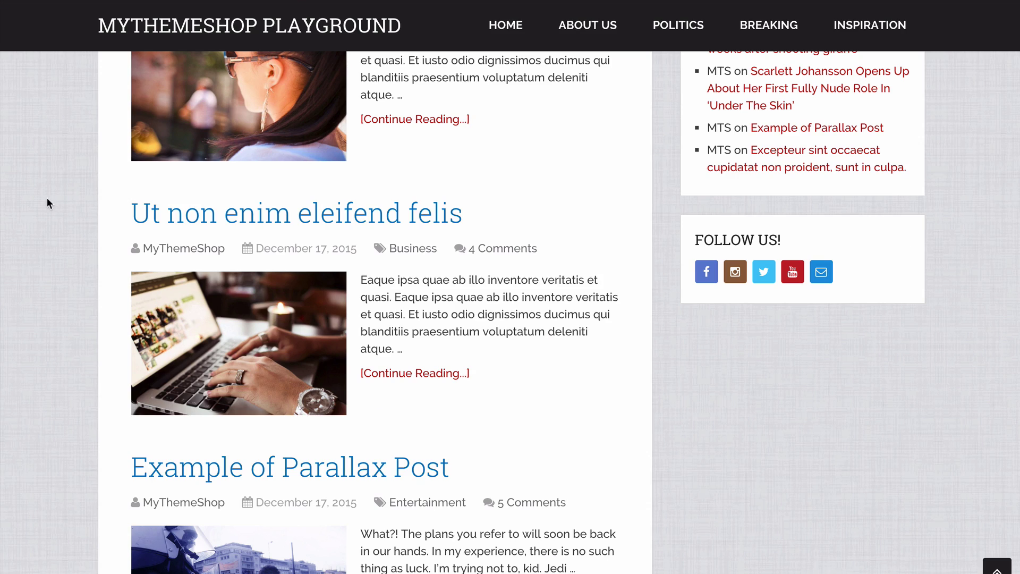
pyautogui.scroll(1, 165, 159)
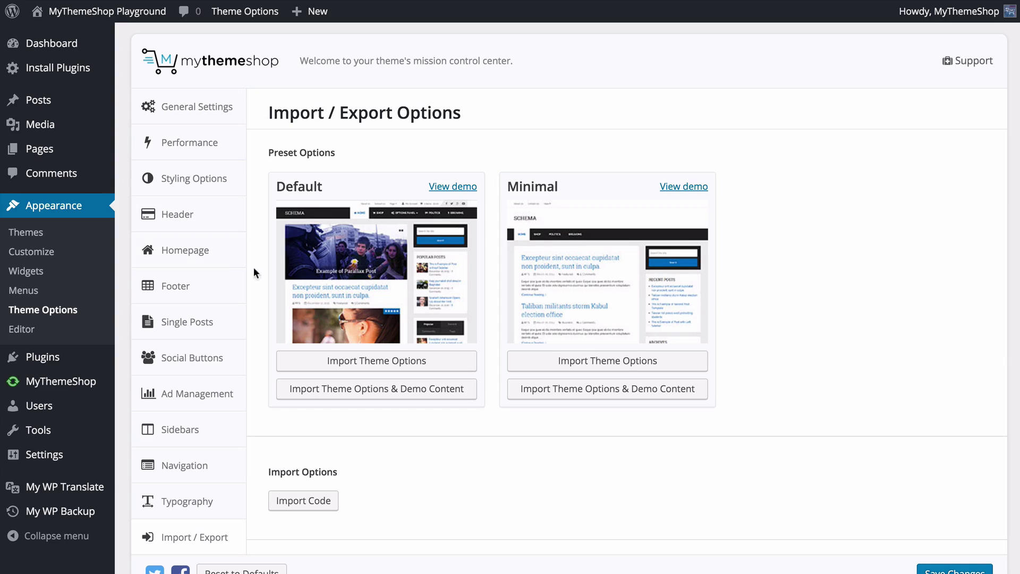
# Step: Expand the Latest Posts section under Featured Categories in the Homepage options and examine its category and post-number settings
pyautogui.click(221, 254)
pyautogui.scroll(-9, 383, 295)
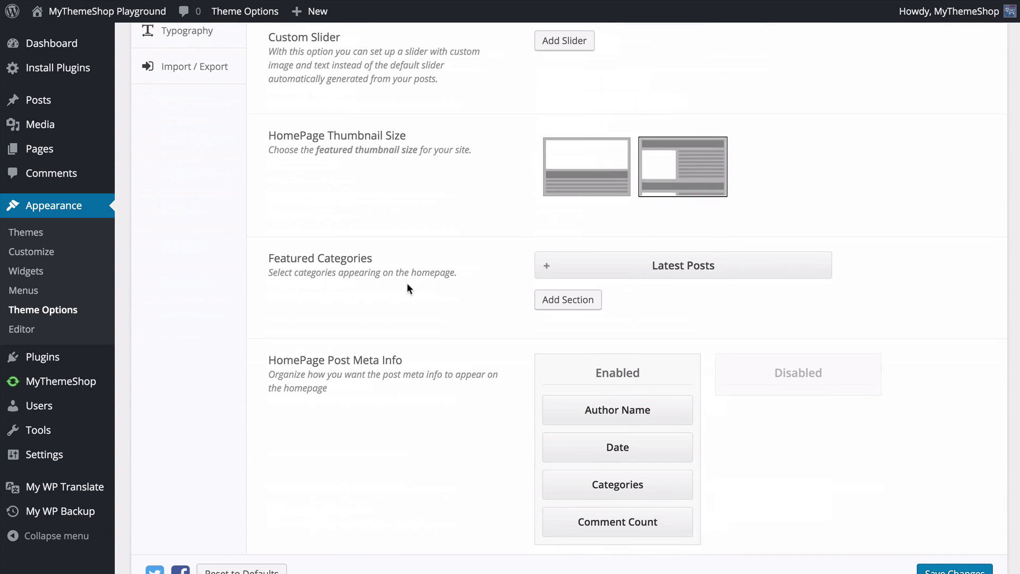
pyautogui.scroll(-2, 411, 278)
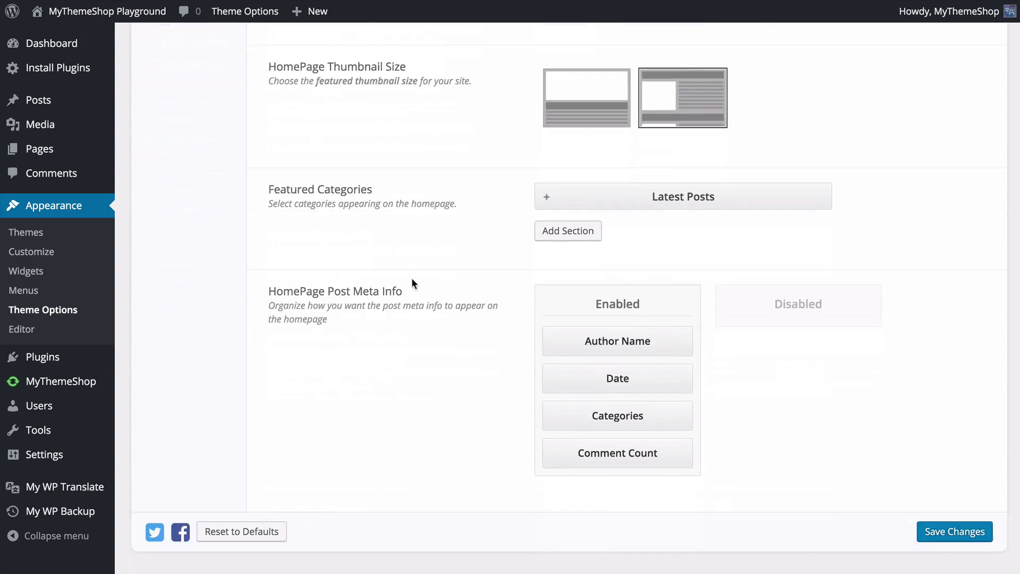
pyautogui.click(547, 199)
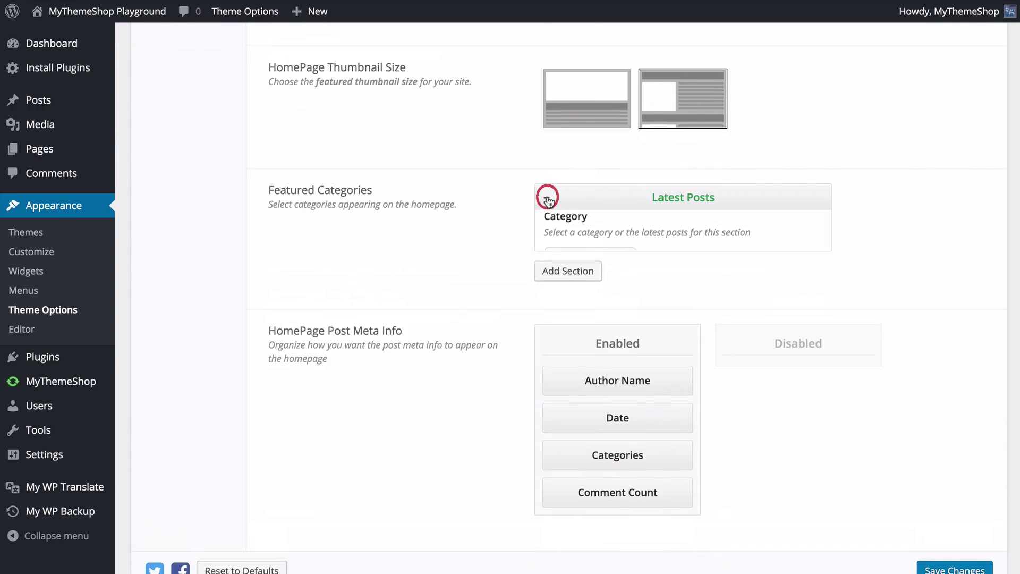
pyautogui.click(583, 257)
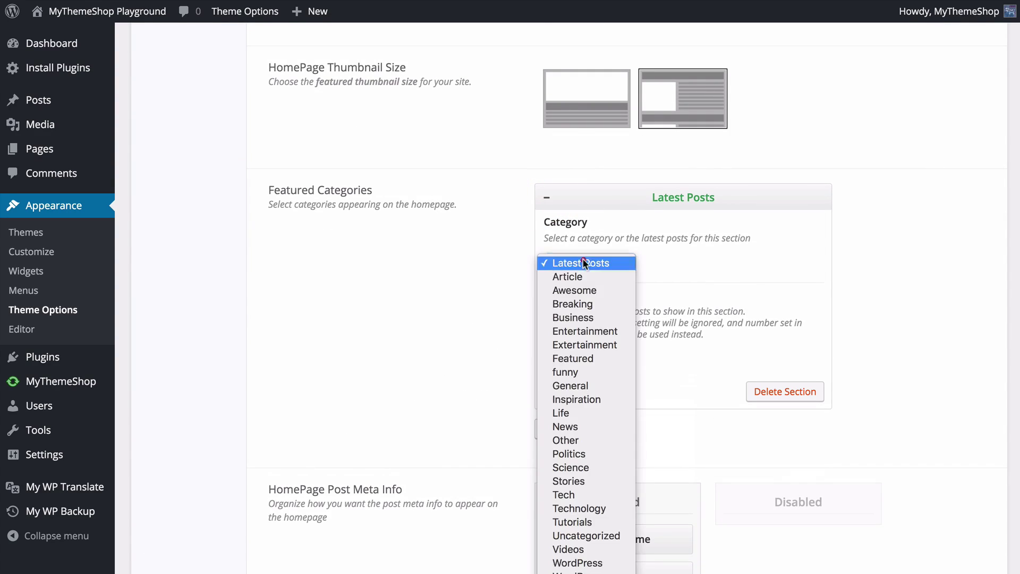
pyautogui.click(587, 263)
pyautogui.click(496, 275)
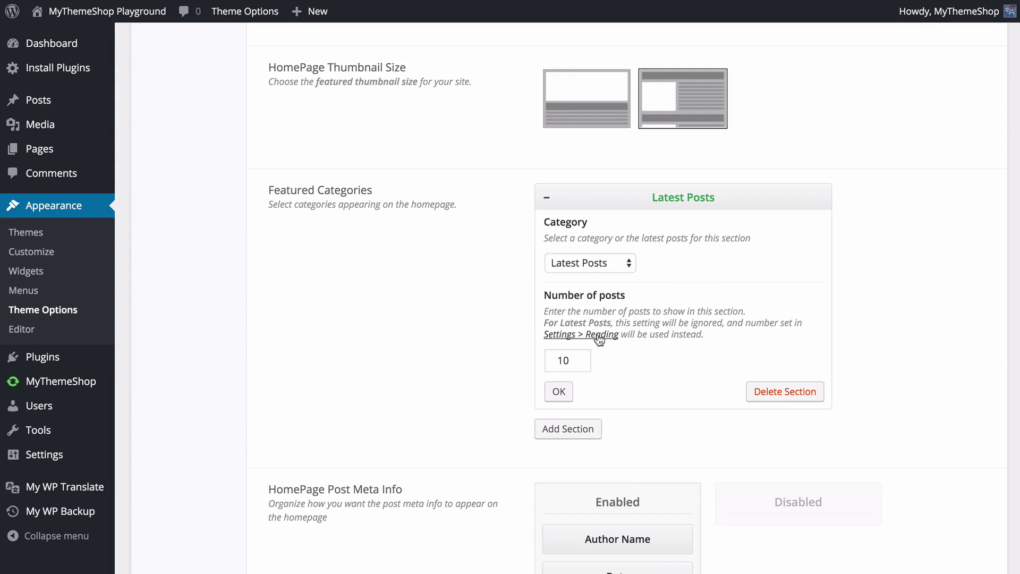
pyautogui.moveTo(74, 456)
# Step: Set the existing featured section's category to Breaking and its number of posts to 2
pyautogui.click(626, 266)
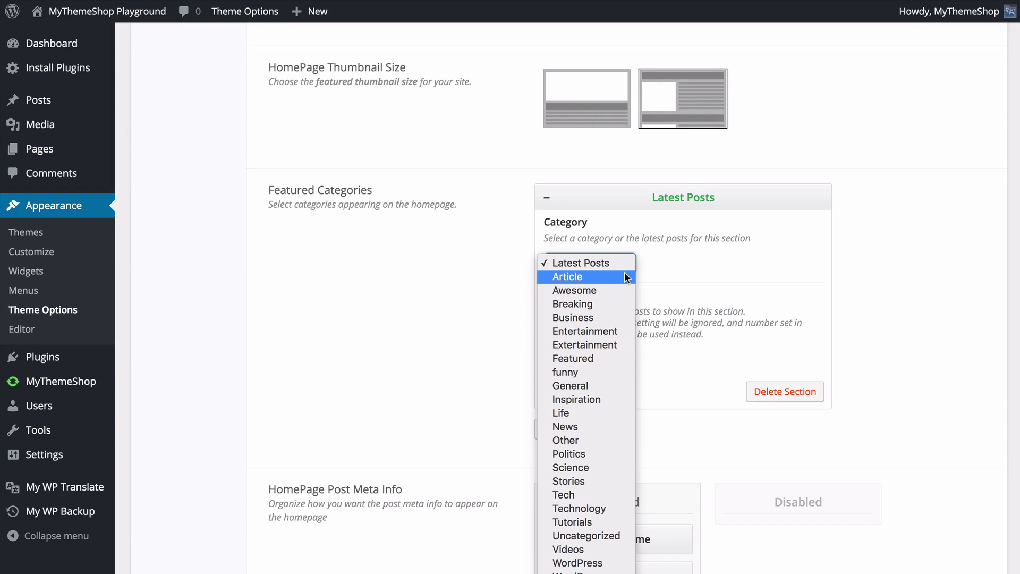
pyautogui.click(618, 300)
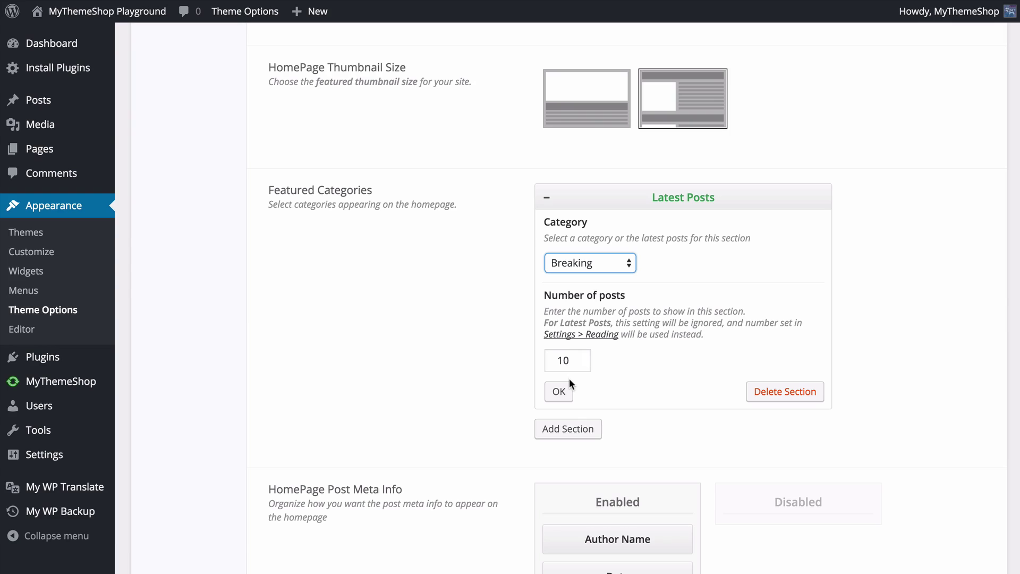
pyautogui.click(586, 363)
pyautogui.click(585, 364)
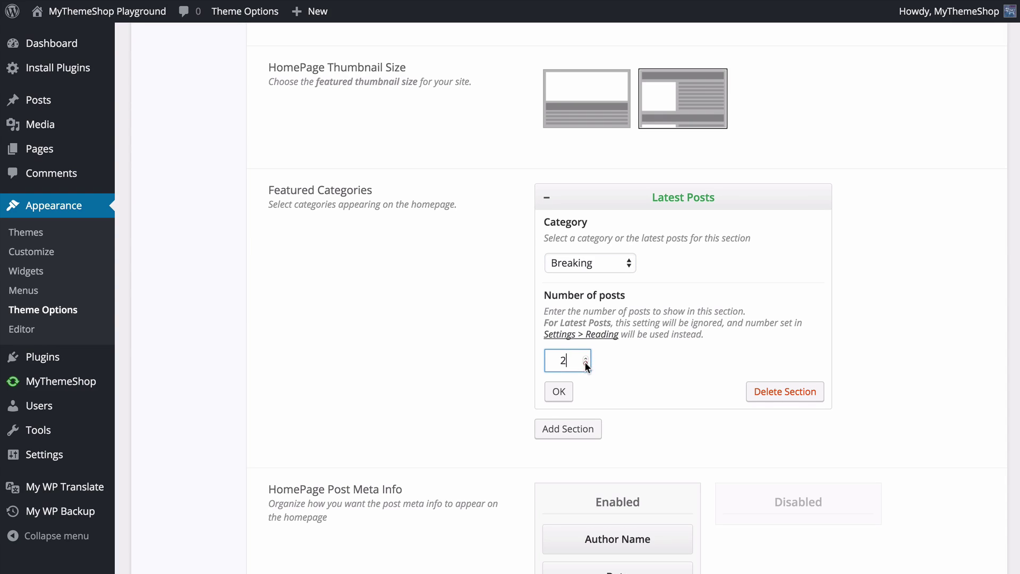
# Step: Add a second featured section showing Latest Posts and keep it below the Breaking section
pyautogui.click(573, 428)
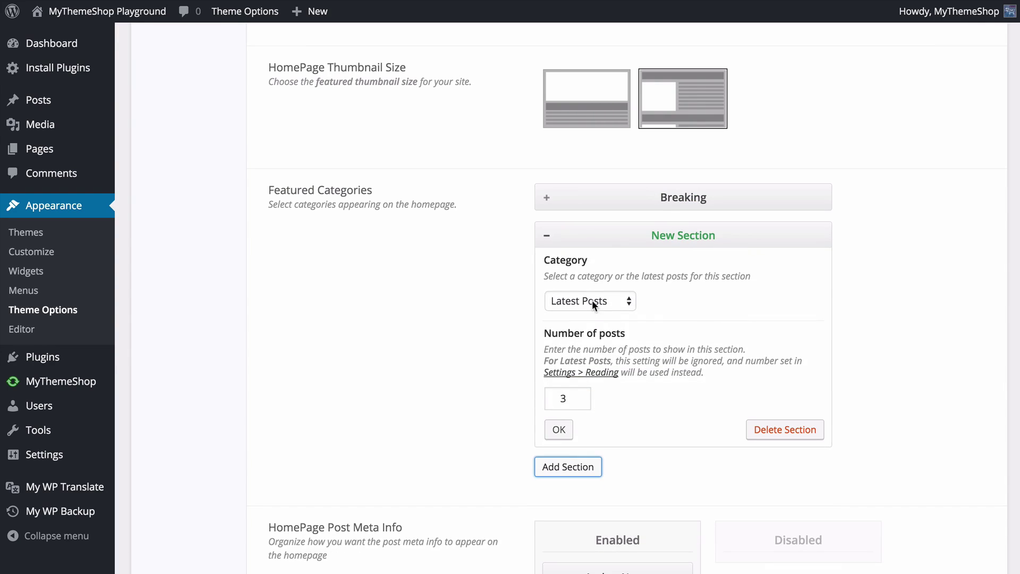
pyautogui.click(560, 430)
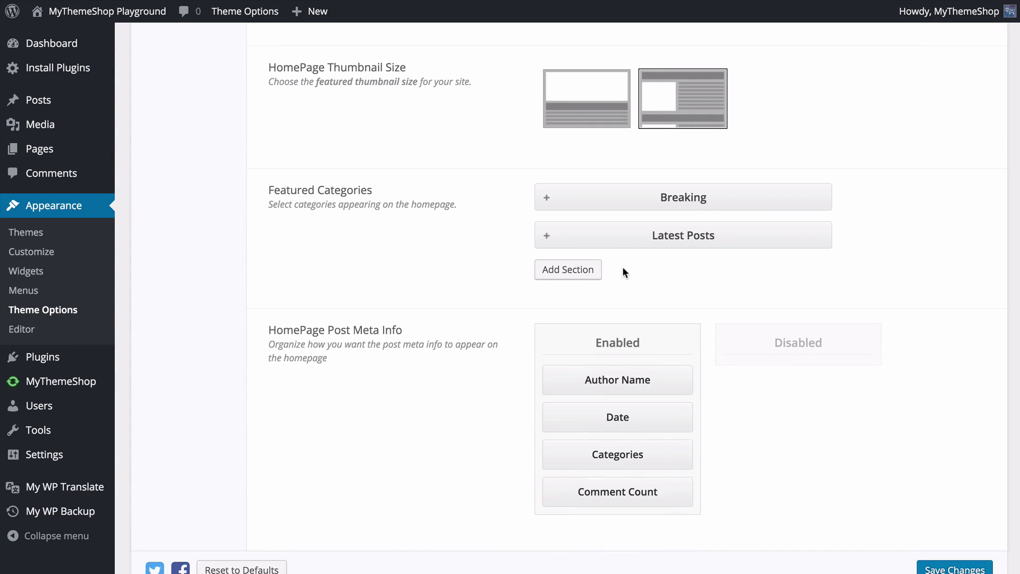
pyautogui.moveTo(632, 234)
pyautogui.mouseDown()
pyautogui.moveTo(638, 196)
pyautogui.moveTo(635, 264)
pyautogui.moveTo(635, 246)
pyautogui.mouseUp()
# Step: Save the featured categories and review the Breaking and latest posts sections on the site's front page
pyautogui.click(955, 567)
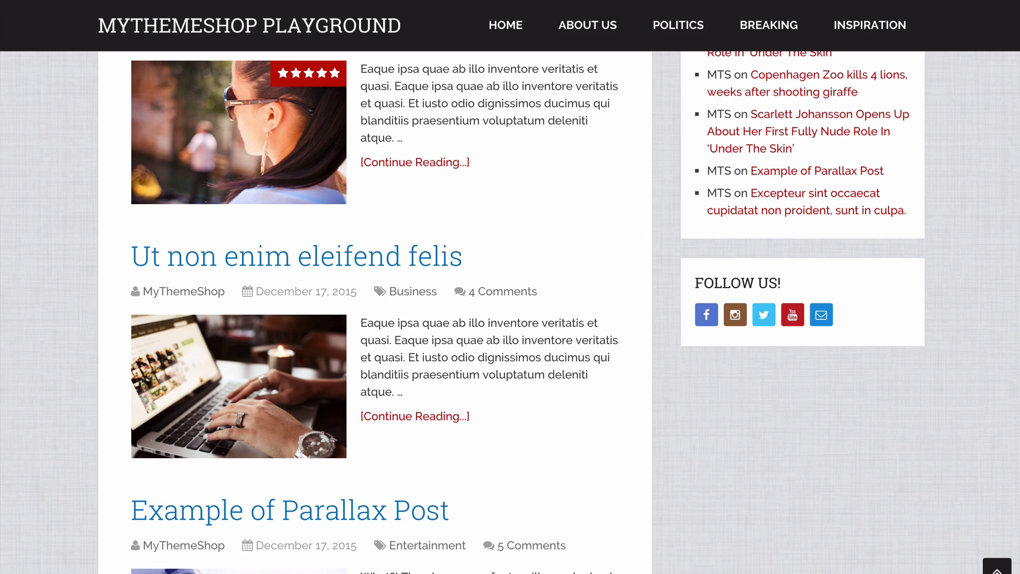
pyautogui.scroll(15, 43, 56)
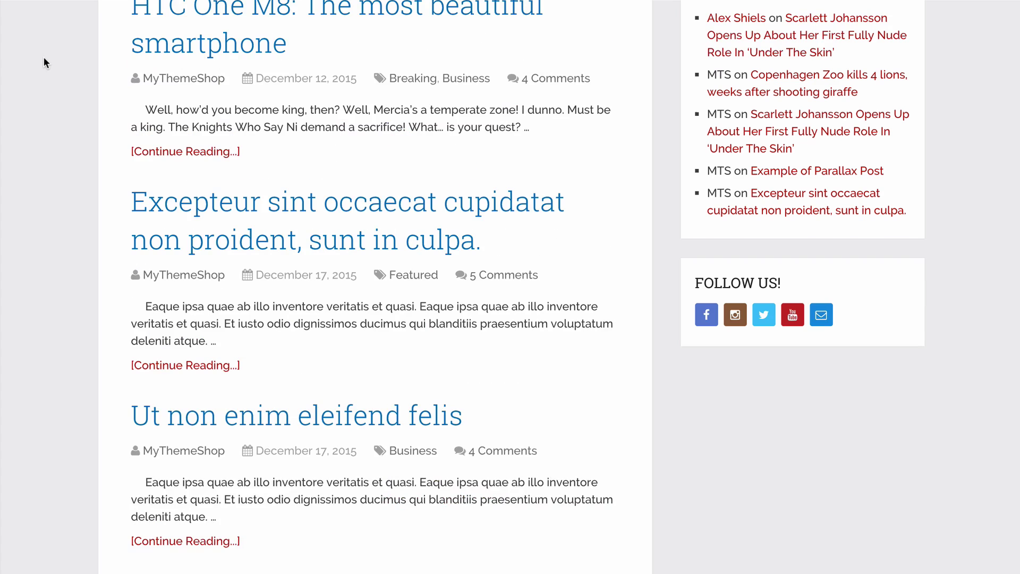
pyautogui.scroll(-10, 53, 148)
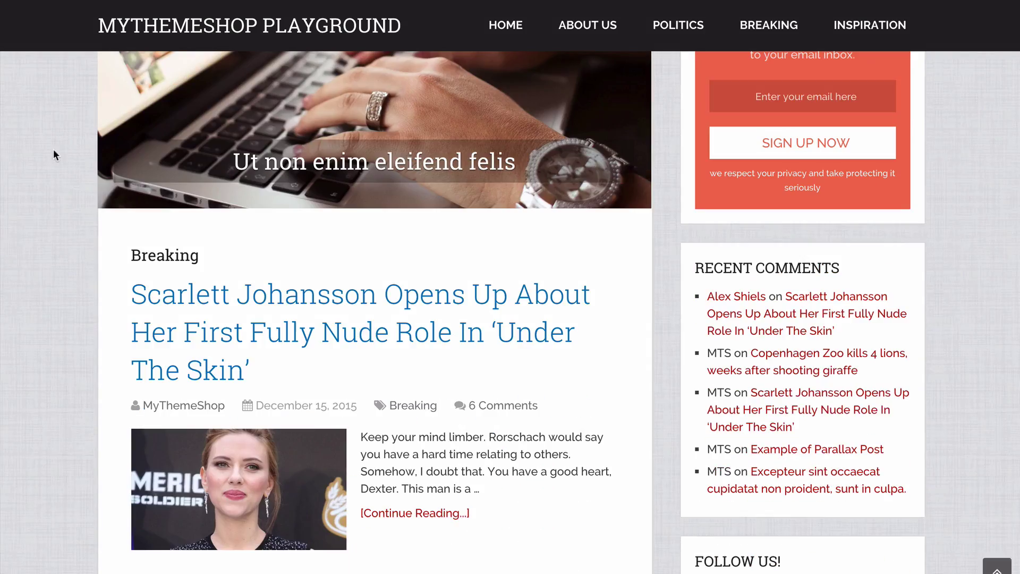
pyautogui.scroll(-17, 99, 299)
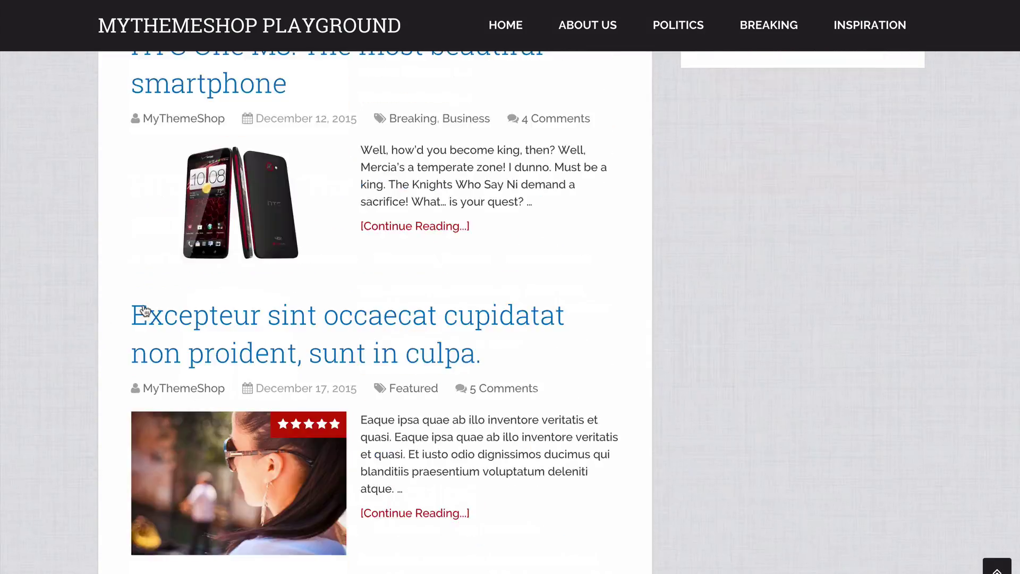
pyautogui.scroll(20, 124, 348)
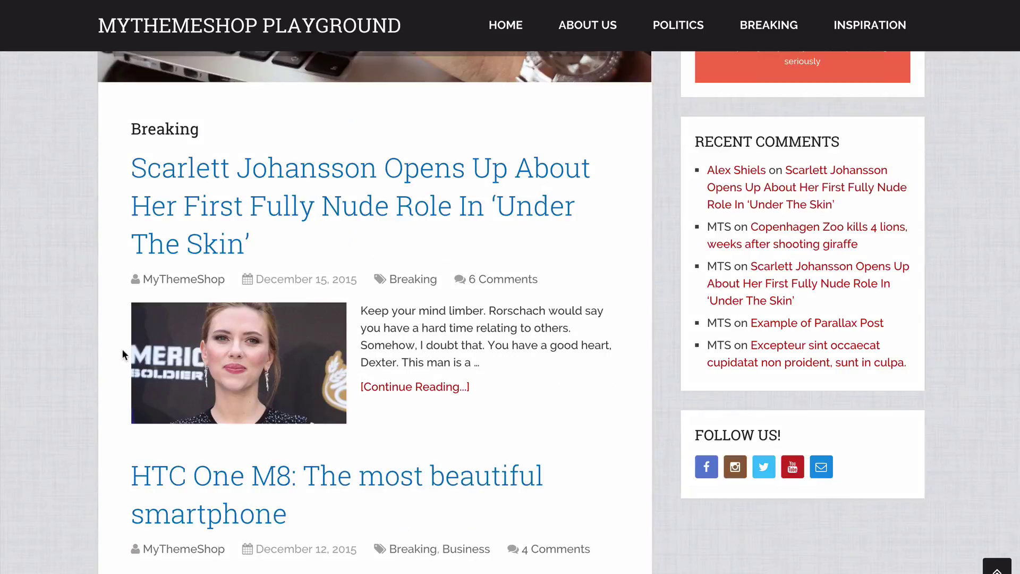
# Step: Move Date and Categories to Disabled in the HomePage Post Meta Info option
pyautogui.scroll(-4, 123, 349)
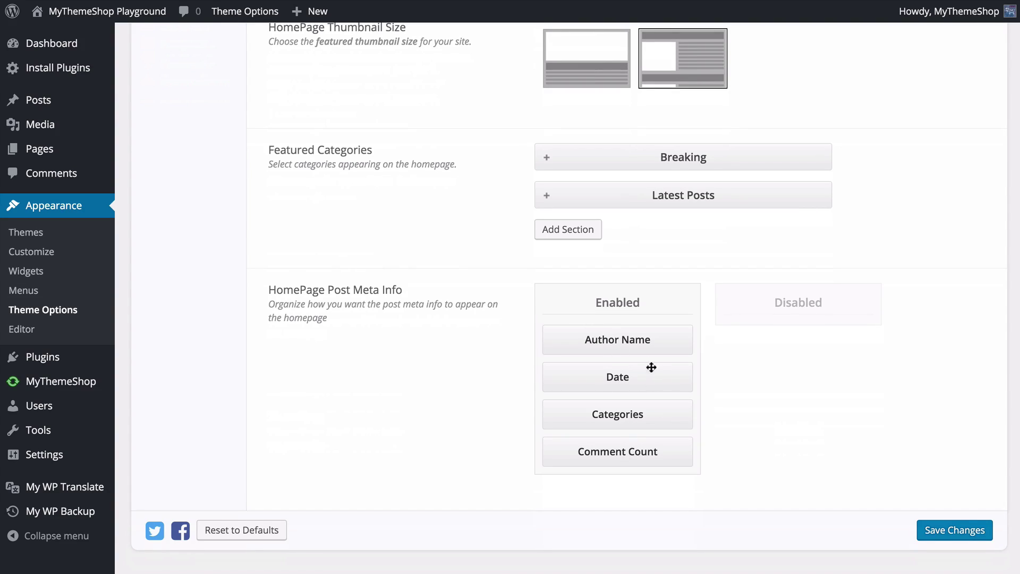
pyautogui.moveTo(625, 346)
pyautogui.mouseDown()
pyautogui.moveTo(626, 460)
pyautogui.moveTo(615, 358)
pyautogui.mouseUp()
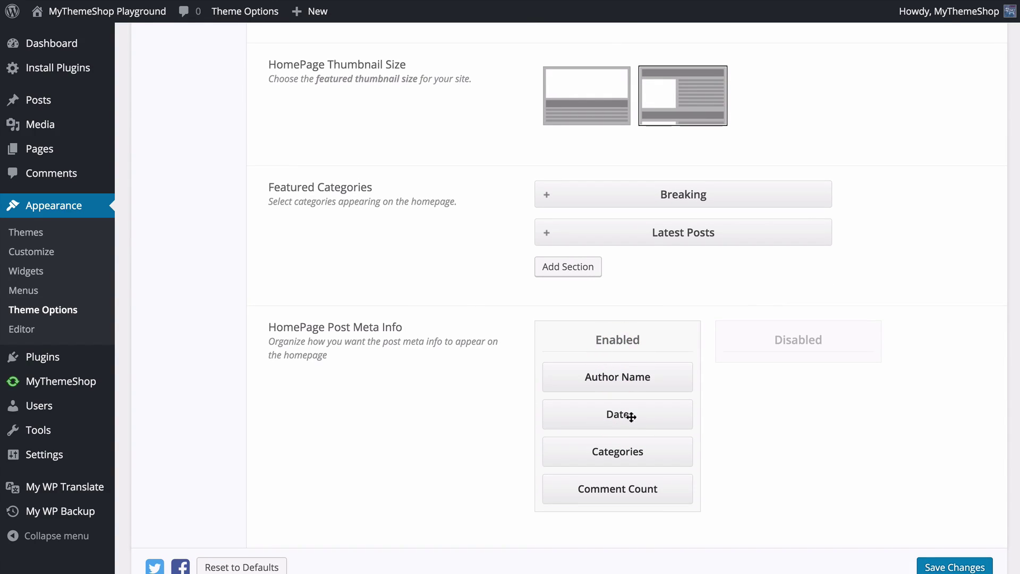
pyautogui.moveTo(609, 422); pyautogui.dragTo(786, 374)
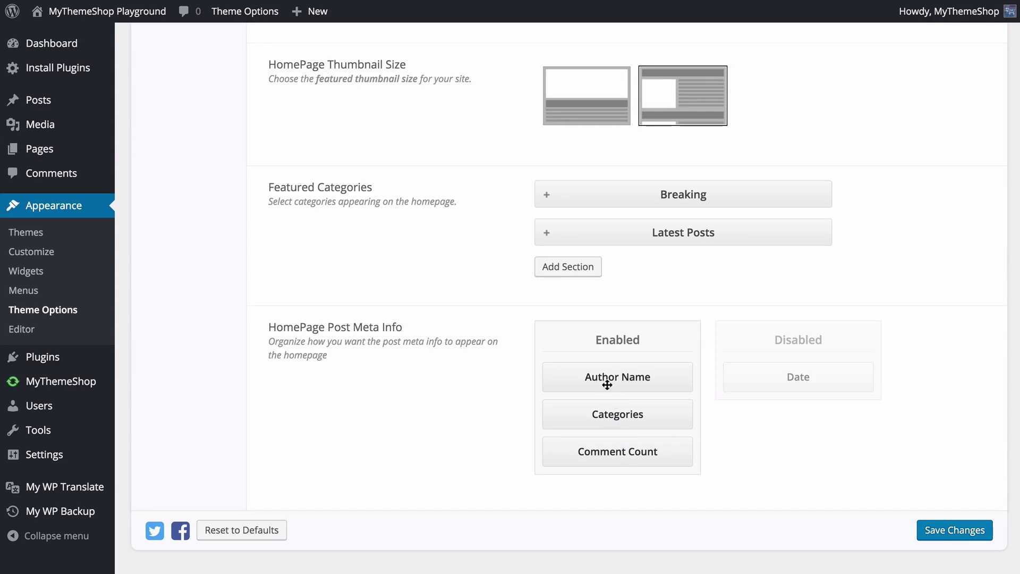
pyautogui.moveTo(612, 414); pyautogui.dragTo(781, 415)
# Step: Save the post meta settings and check the posts' meta info on the site's front page
pyautogui.click(948, 533)
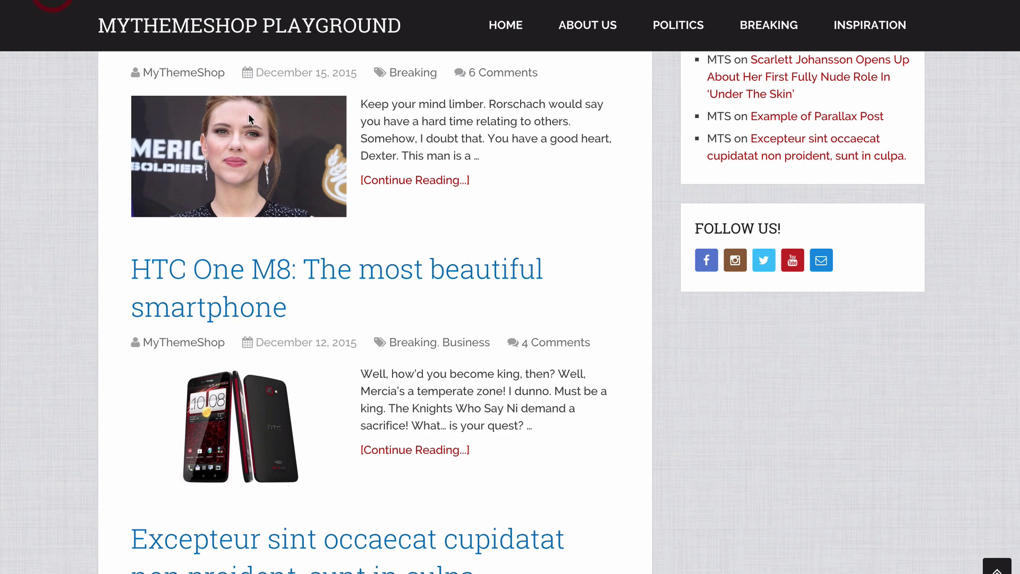
pyautogui.scroll(5, 249, 114)
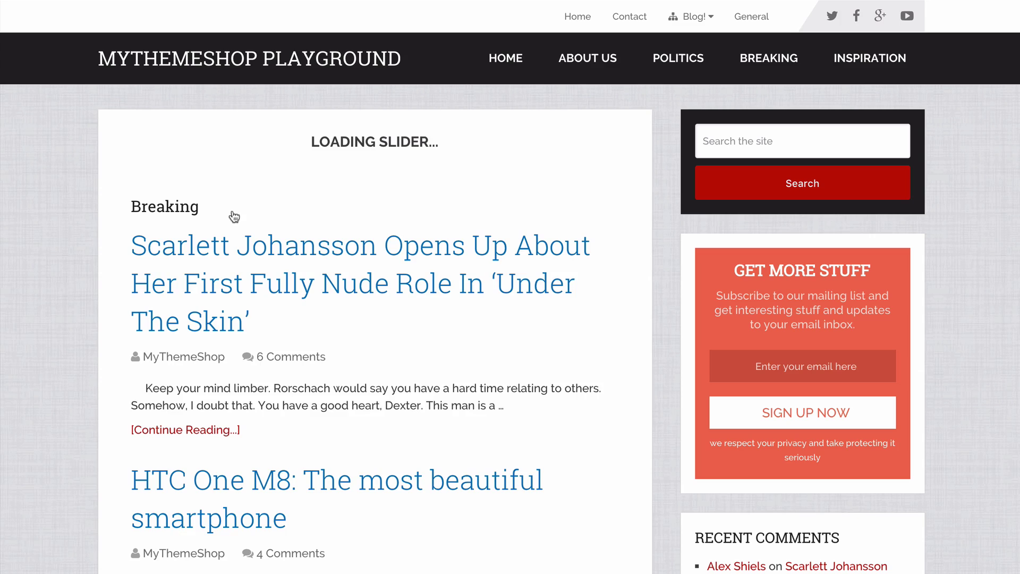
pyautogui.scroll(-5, 258, 343)
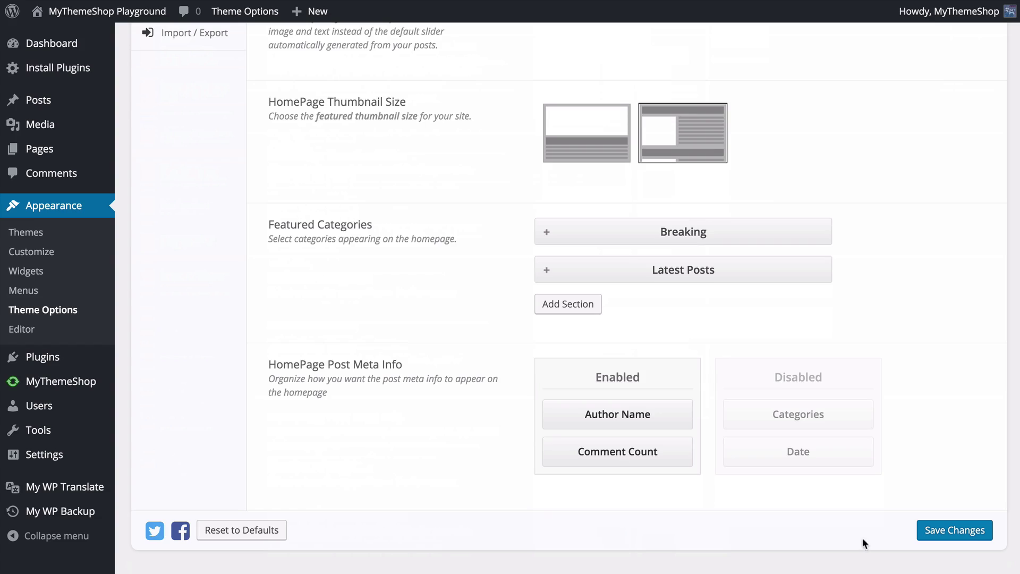
pyautogui.click(926, 531)
pyautogui.scroll(10, 334, 352)
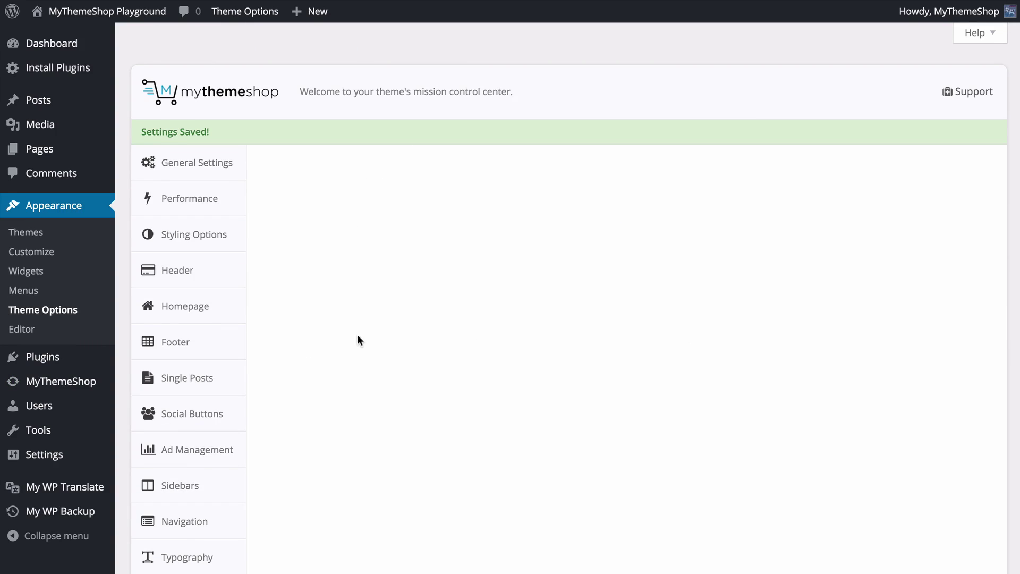
# Step: Enable the footer in the Footer options and set Footer Layout to 3 Widgets
pyautogui.click(218, 316)
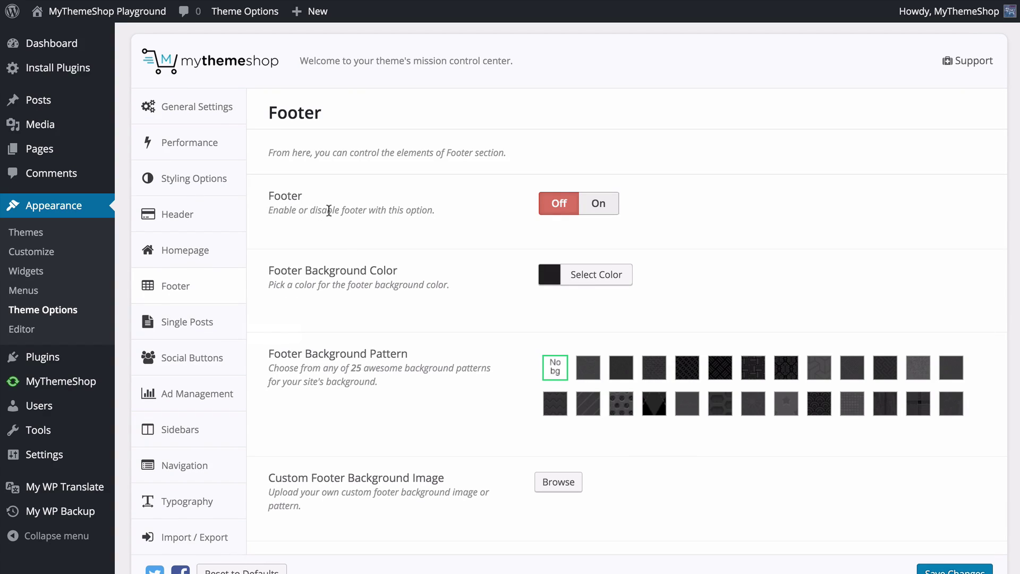
pyautogui.click(597, 204)
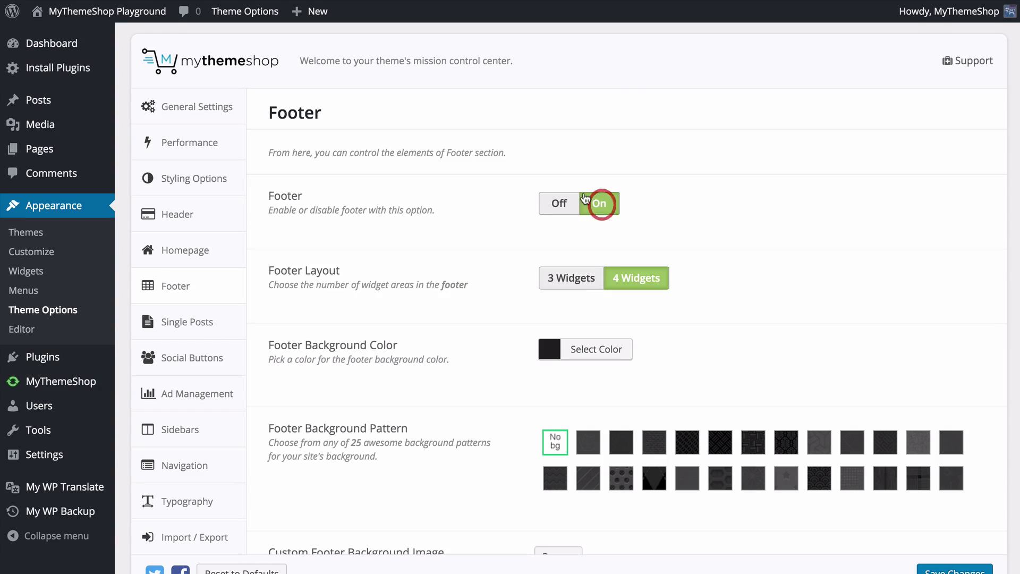
pyautogui.scroll(-2, 469, 239)
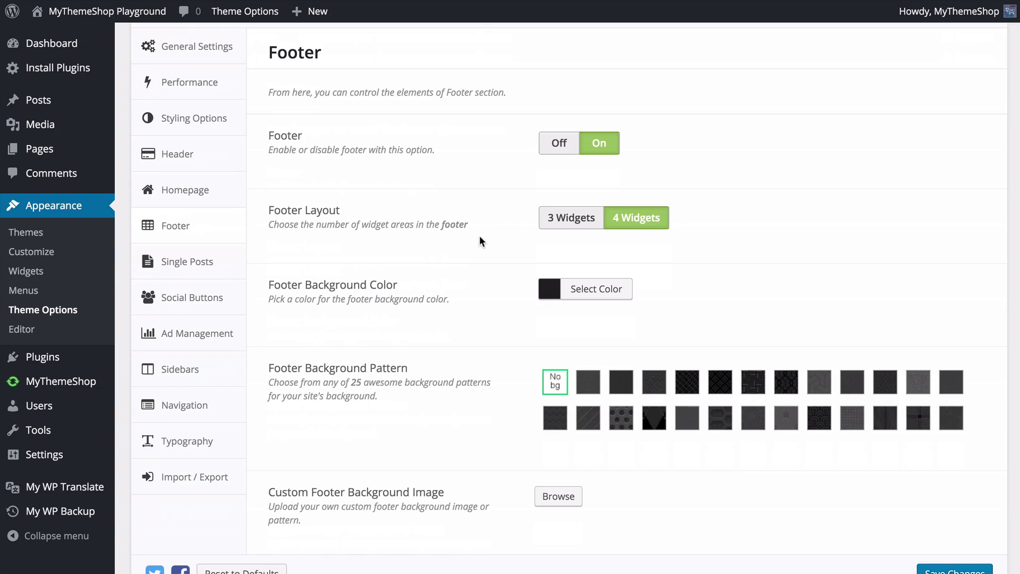
pyautogui.click(562, 216)
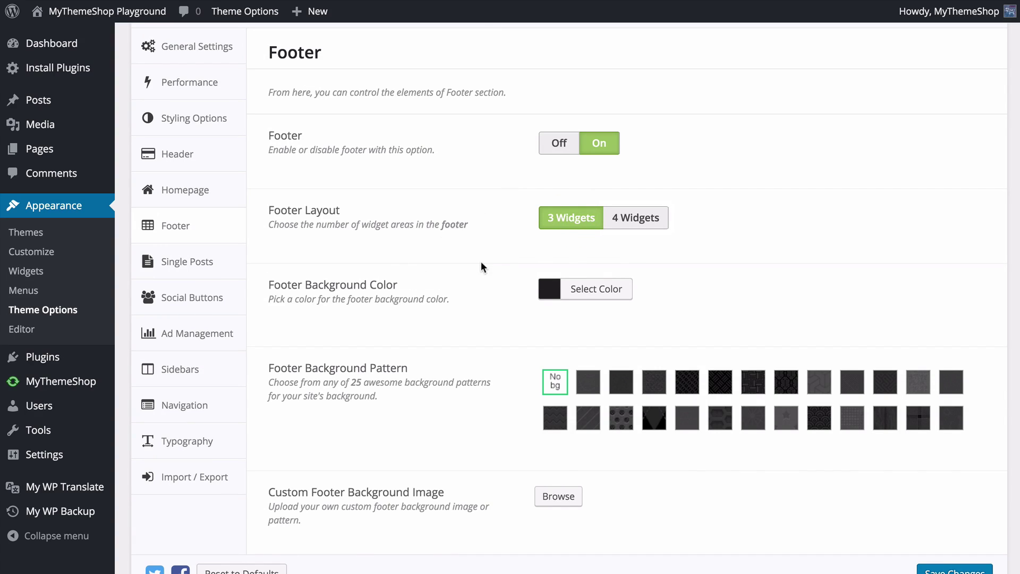
# Step: Try #303030 and the red swatch as the Footer Background Color, and restore the default color
pyautogui.scroll(-1, 503, 253)
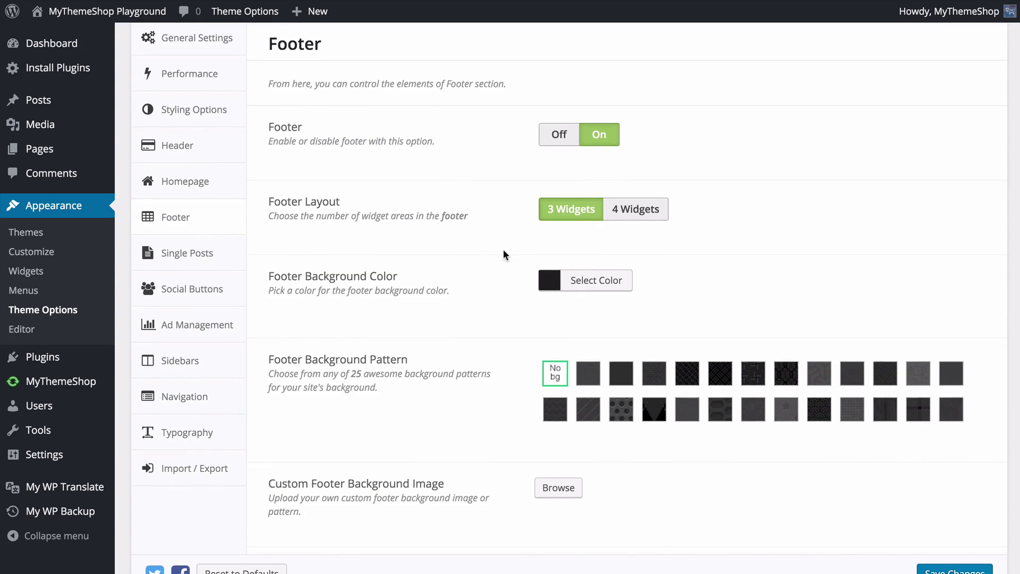
pyautogui.scroll(-2, 494, 247)
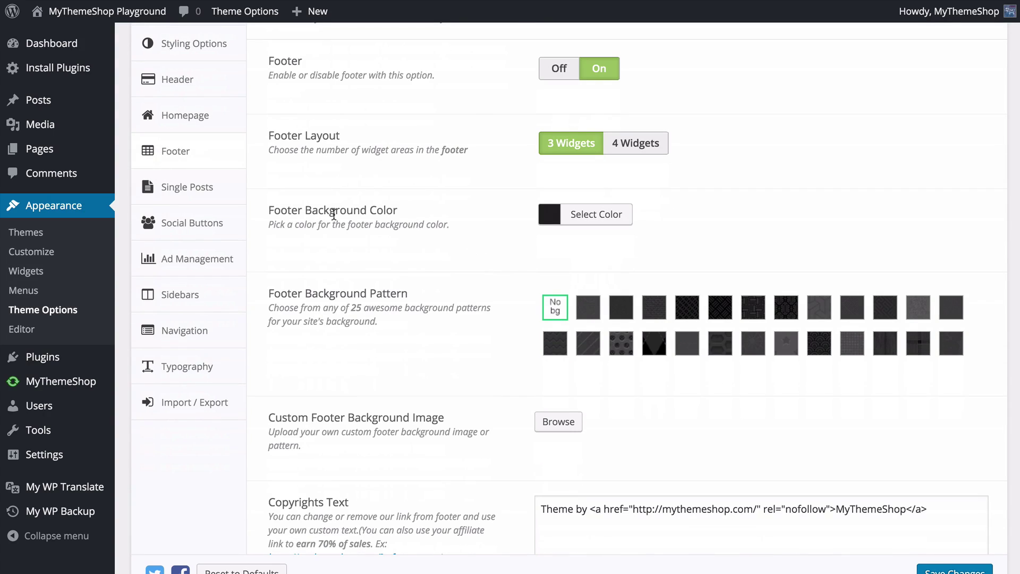
pyautogui.click(584, 215)
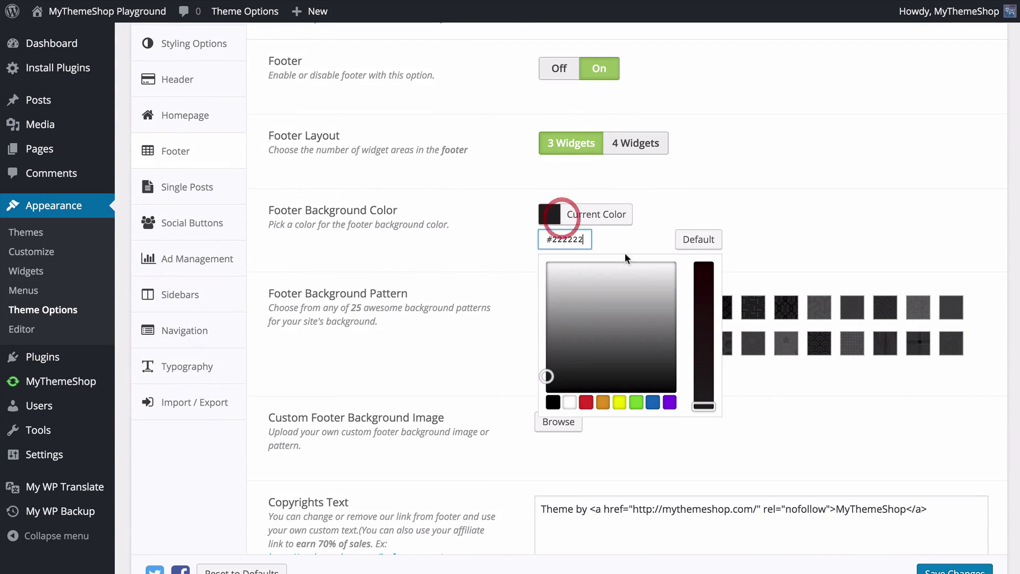
pyautogui.moveTo(548, 377)
pyautogui.mouseDown()
pyautogui.moveTo(619, 372)
pyautogui.moveTo(530, 375)
pyautogui.moveTo(540, 352)
pyautogui.moveTo(517, 346)
pyautogui.moveTo(530, 370)
pyautogui.mouseUp()
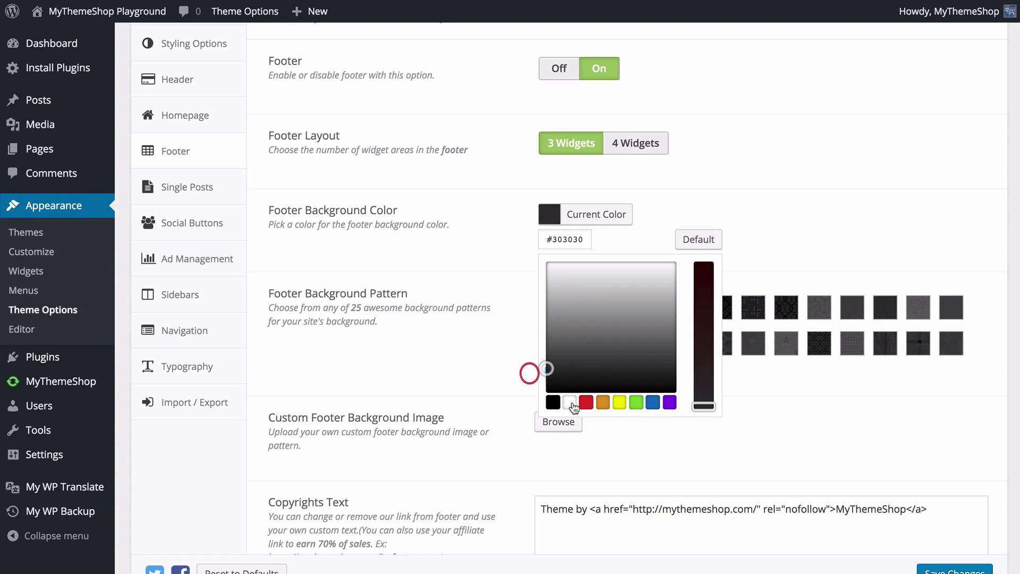
pyautogui.click(585, 402)
pyautogui.click(697, 239)
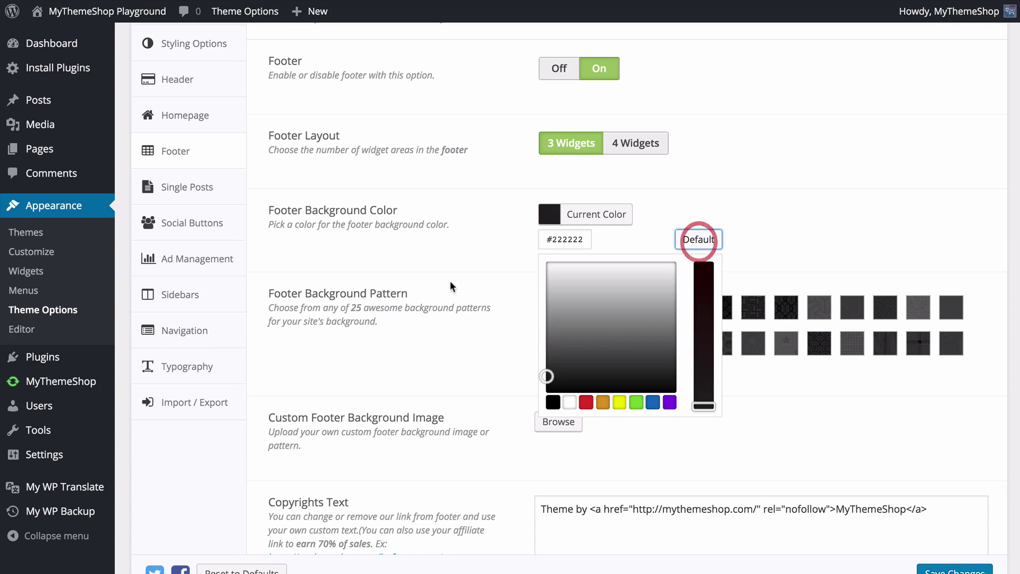
# Step: Review the Footer options for background pattern, custom background image, copyrights text with its affiliate link, and copyrights background color
pyautogui.click(475, 248)
pyautogui.scroll(-3, 466, 275)
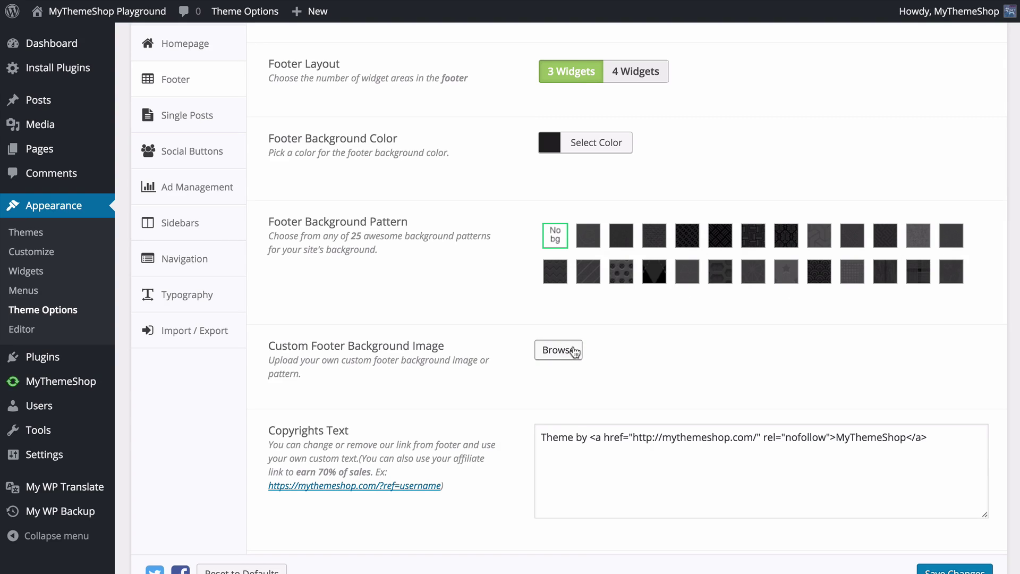
pyautogui.scroll(-3, 497, 383)
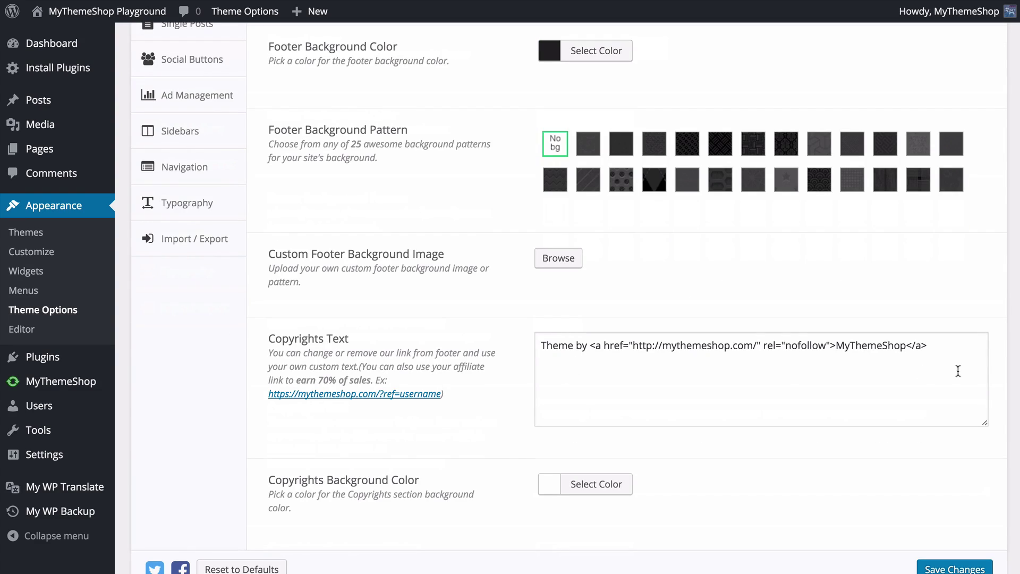
pyautogui.moveTo(691, 379); pyautogui.dragTo(908, 351)
pyautogui.click(938, 352)
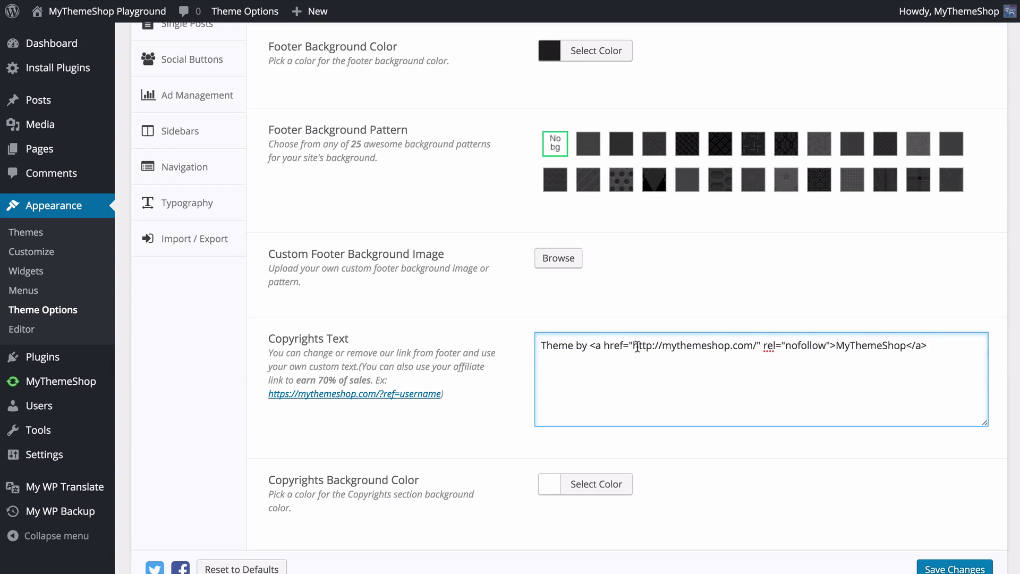
pyautogui.click(488, 406)
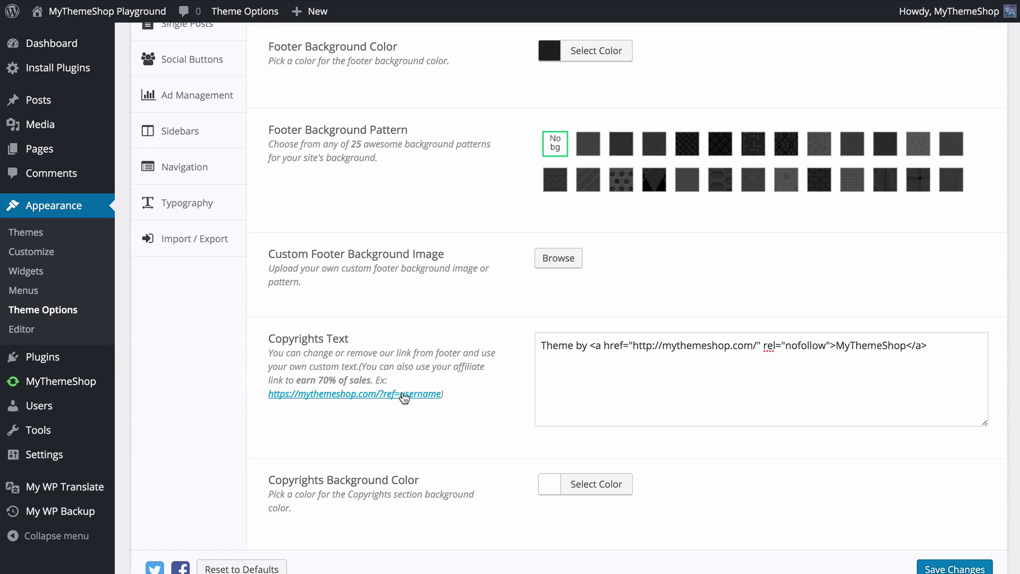
pyautogui.scroll(-2, 469, 406)
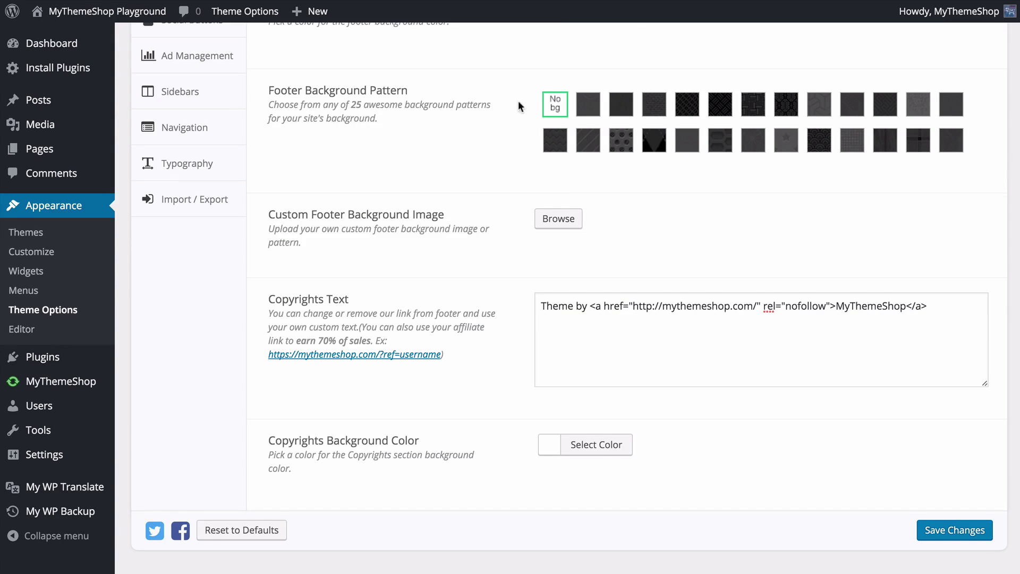
pyautogui.scroll(2, 519, 102)
pyautogui.scroll(-2, 503, 66)
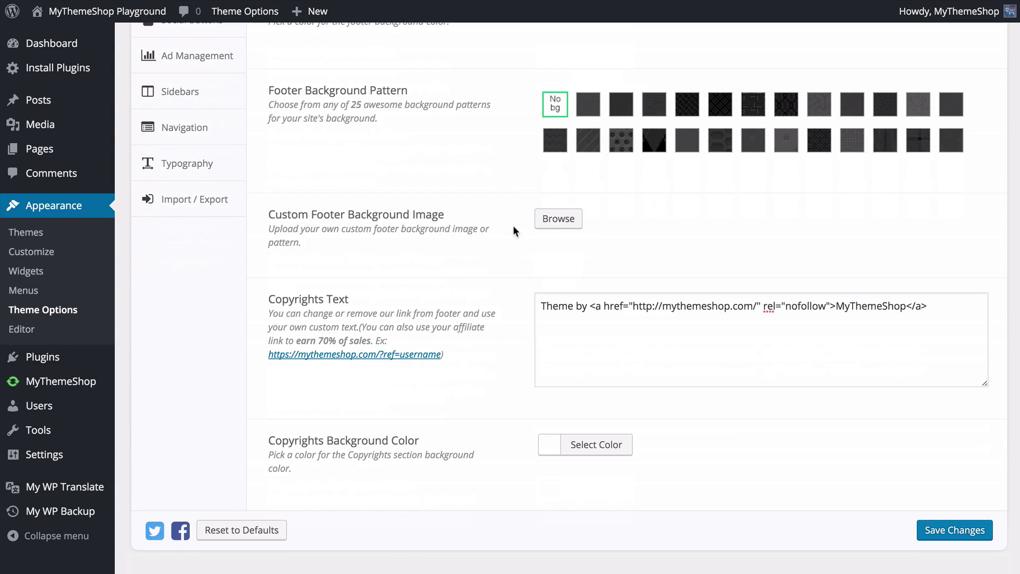
# Step: Save the footer settings and check the footer on the site's front page
pyautogui.click(941, 533)
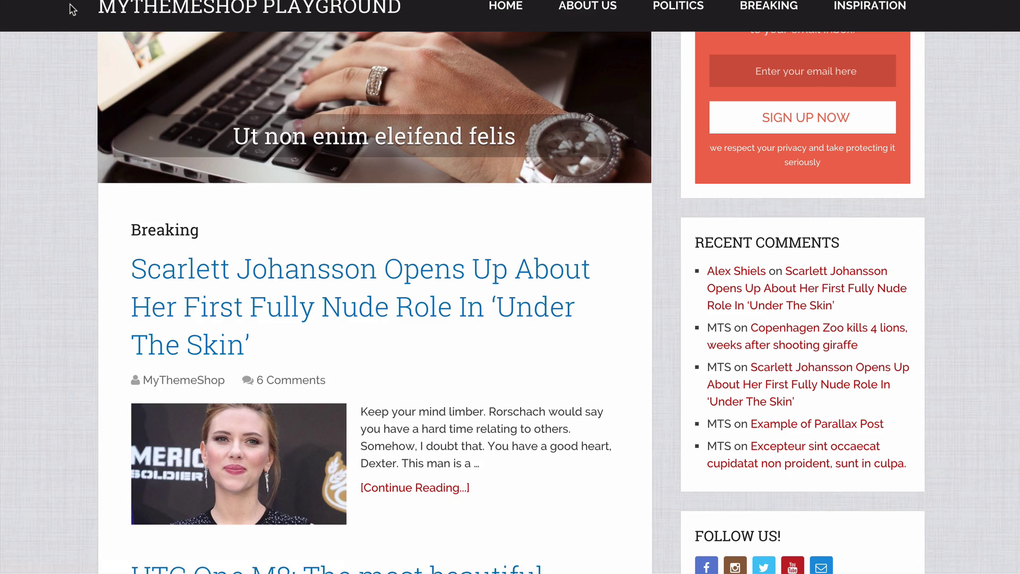
pyautogui.scroll(-15, 53, 192)
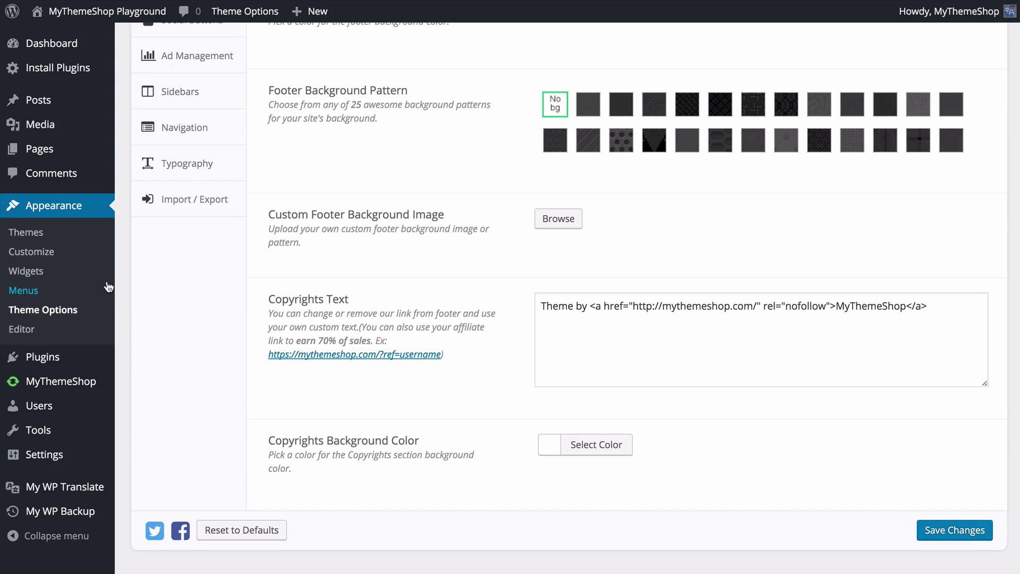
# Step: Open the Single Posts options and move Related Posts below Author Box in Single Post Layout
pyautogui.scroll(3, 207, 314)
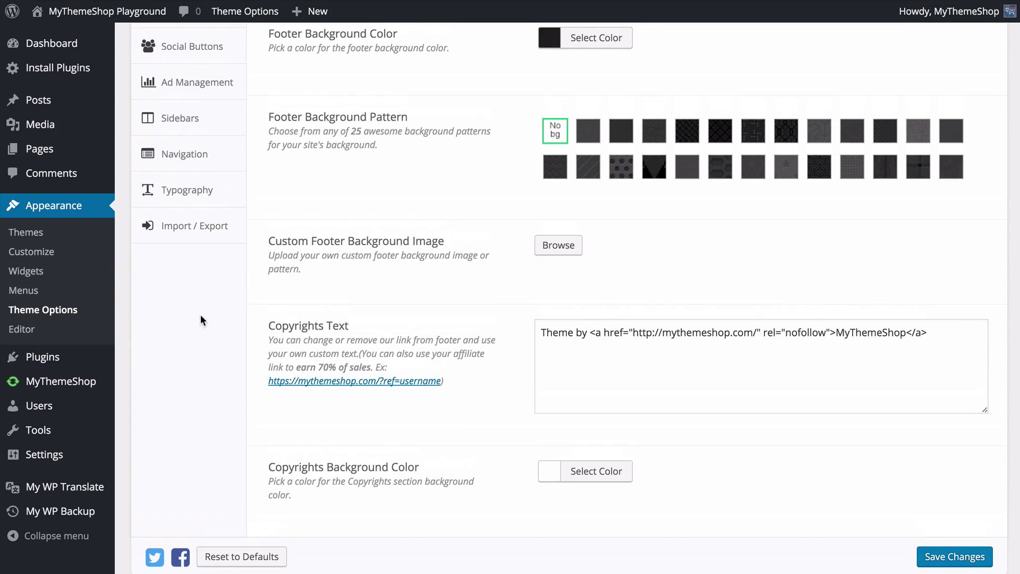
pyautogui.scroll(3, 234, 313)
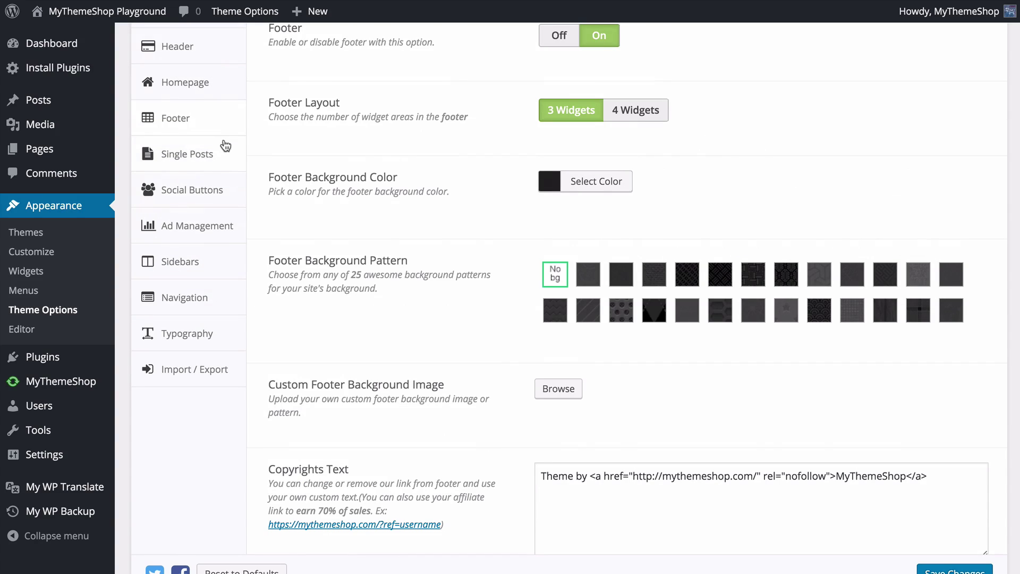
pyautogui.click(222, 154)
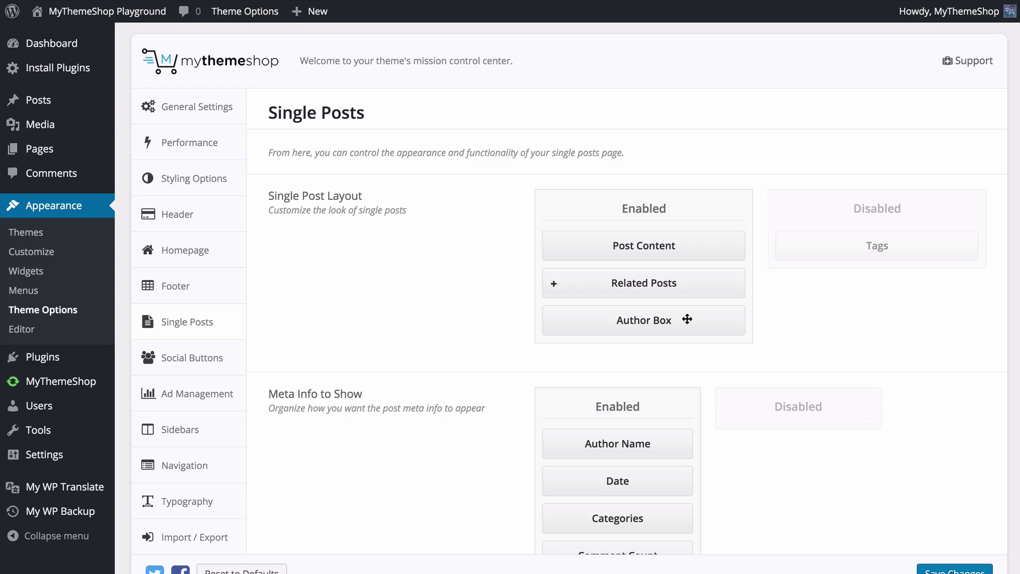
pyautogui.moveTo(652, 285); pyautogui.dragTo(655, 325)
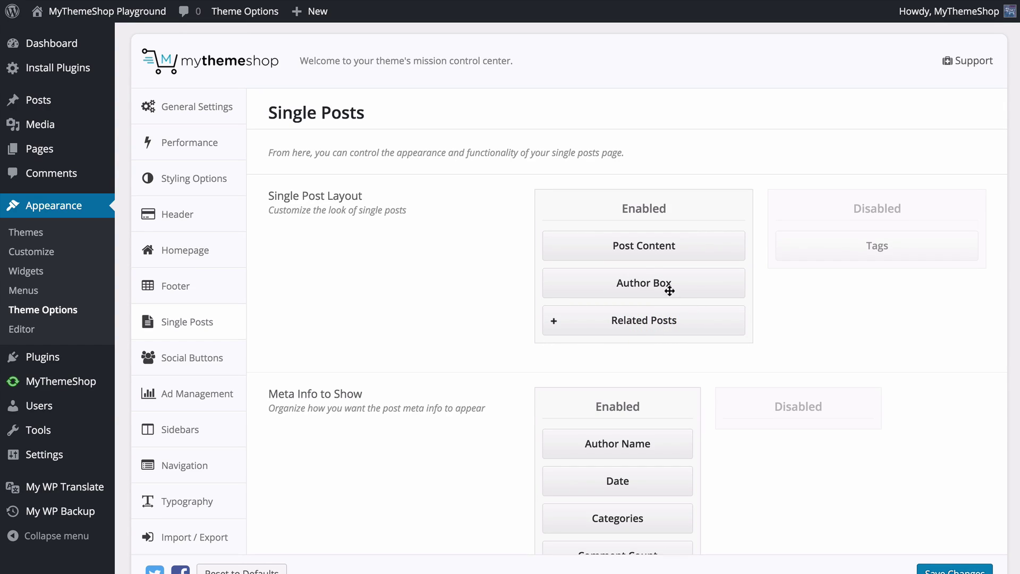
# Step: Expand the Related Posts settings, try Tags as the Related Posts Taxonomy, restore Categories and collapse the settings
pyautogui.click(553, 322)
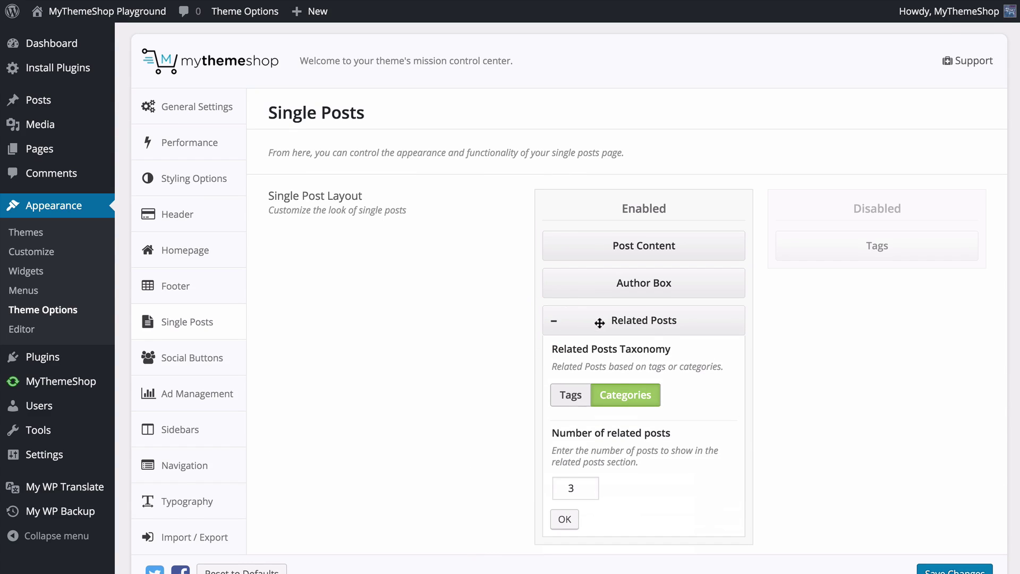
pyautogui.scroll(-1, 617, 324)
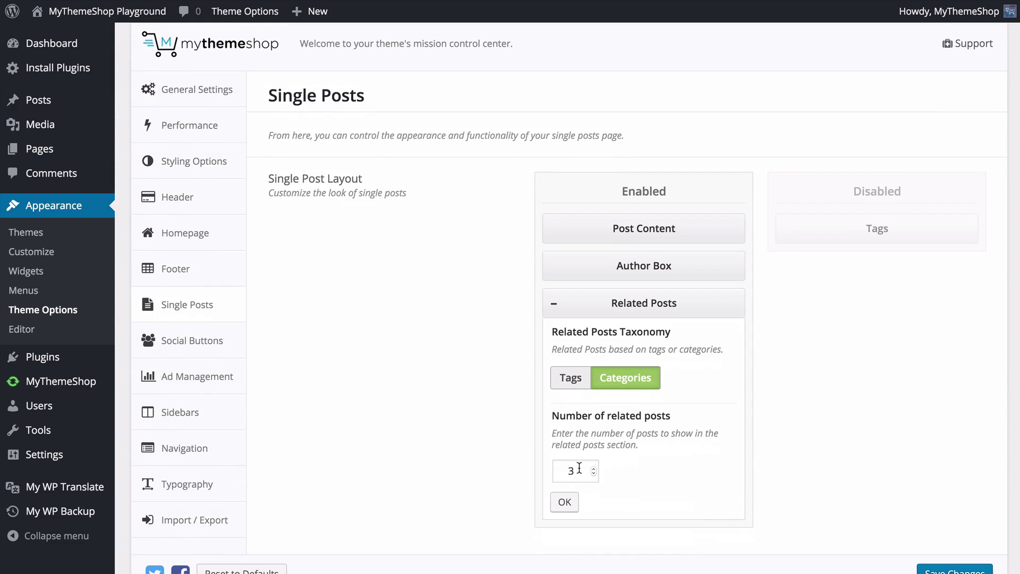
pyautogui.click(584, 380)
pyautogui.click(611, 385)
pyautogui.click(552, 307)
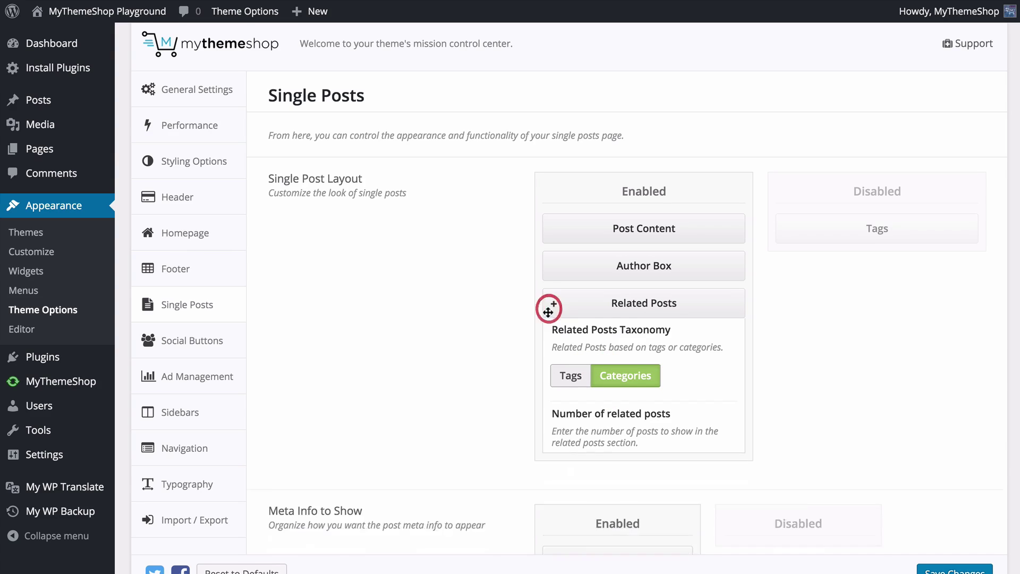
# Step: Move Tags from Disabled to Enabled in Single Post Layout, above Post Content
pyautogui.moveTo(859, 237); pyautogui.dragTo(638, 223)
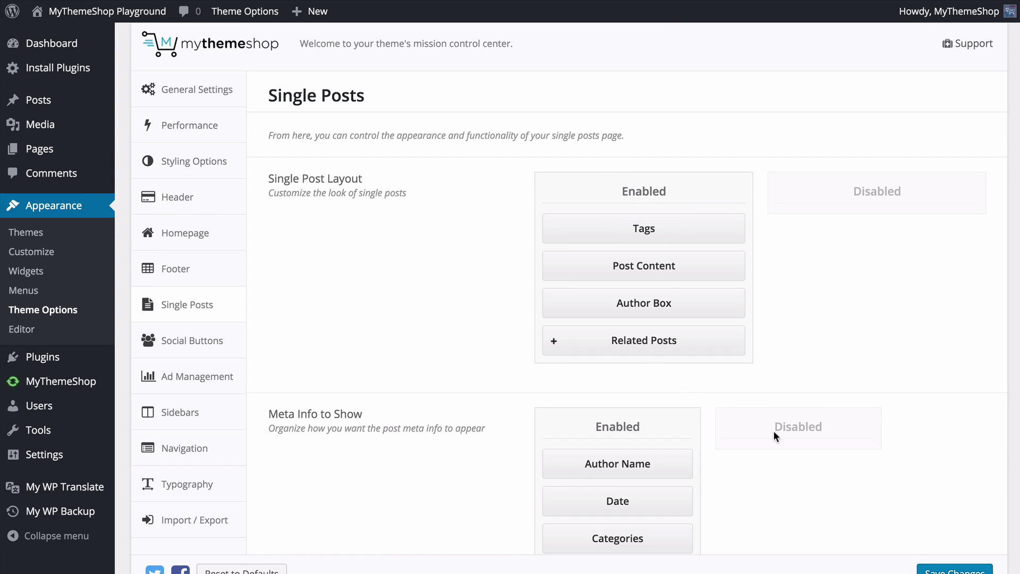
pyautogui.scroll(-1, 646, 234)
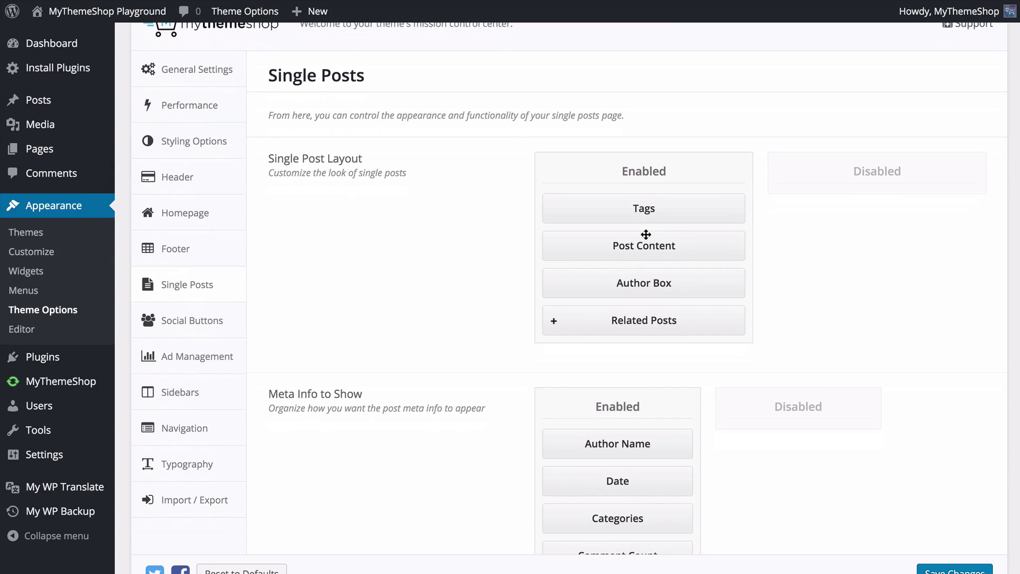
pyautogui.scroll(-3, 646, 234)
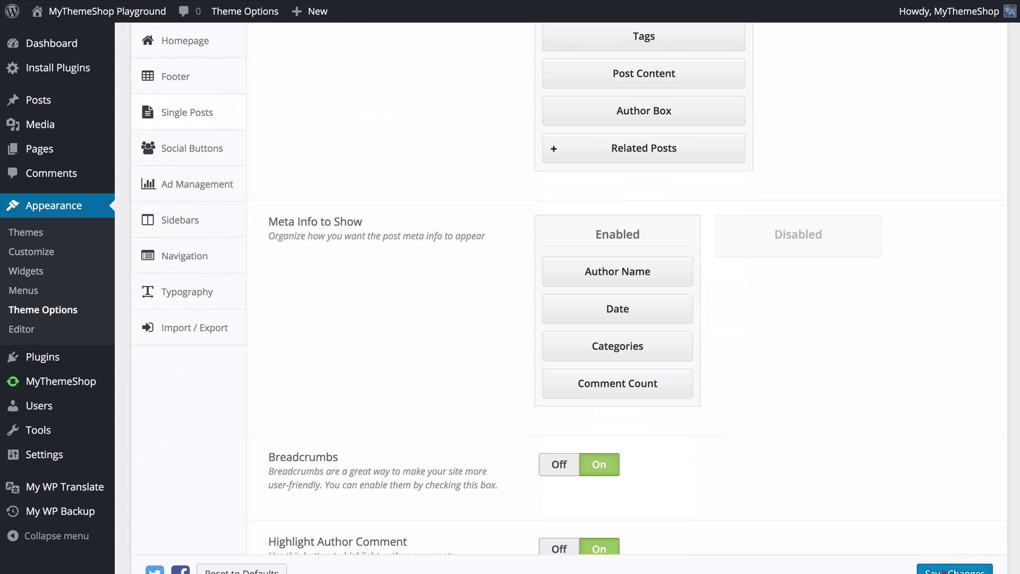
# Step: Save the single post layout and check the tags, author box and related posts on a post page
pyautogui.click(944, 570)
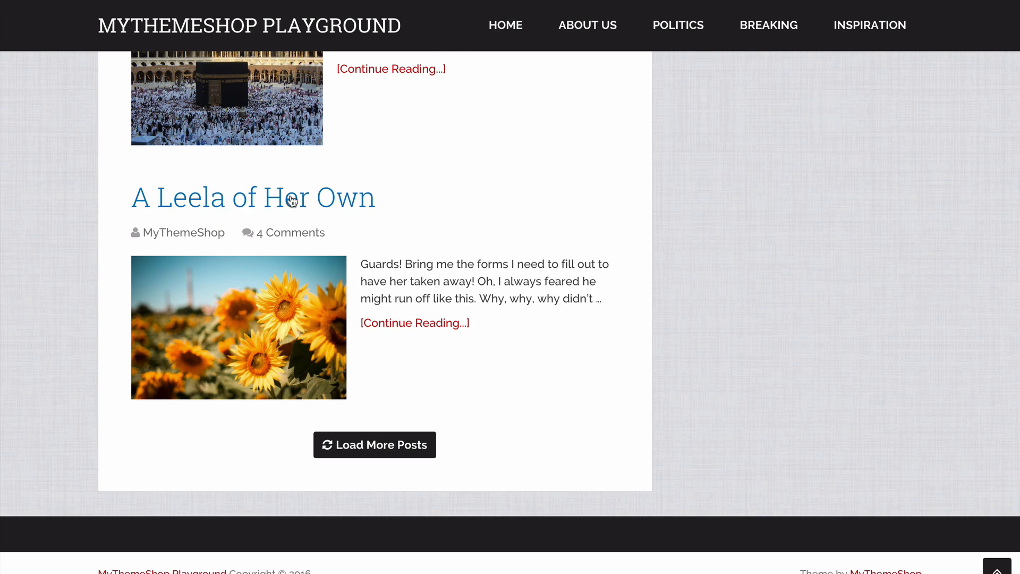
pyautogui.scroll(-10, 292, 201)
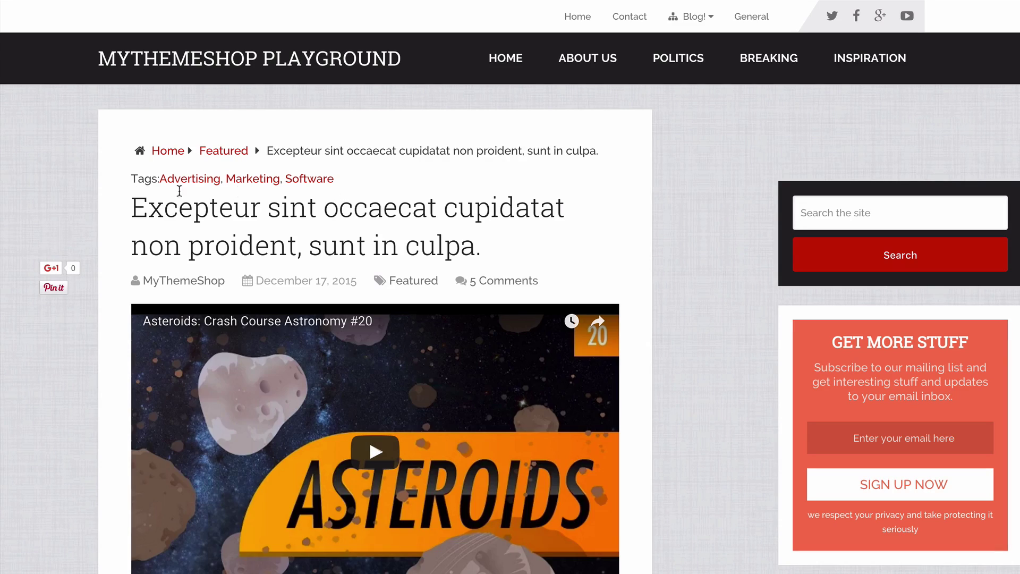
pyautogui.scroll(-15, 118, 193)
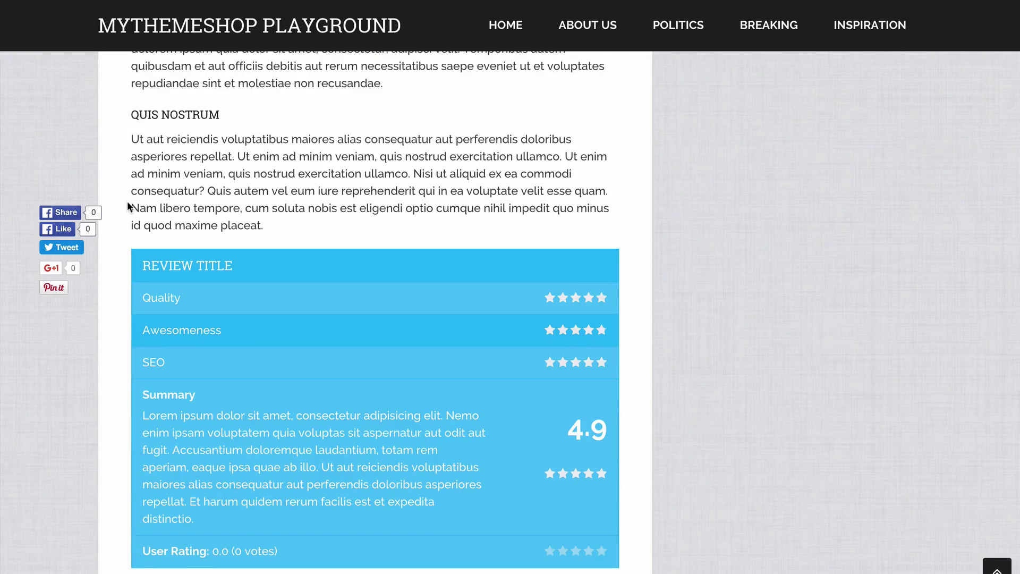
pyautogui.scroll(-15, 127, 202)
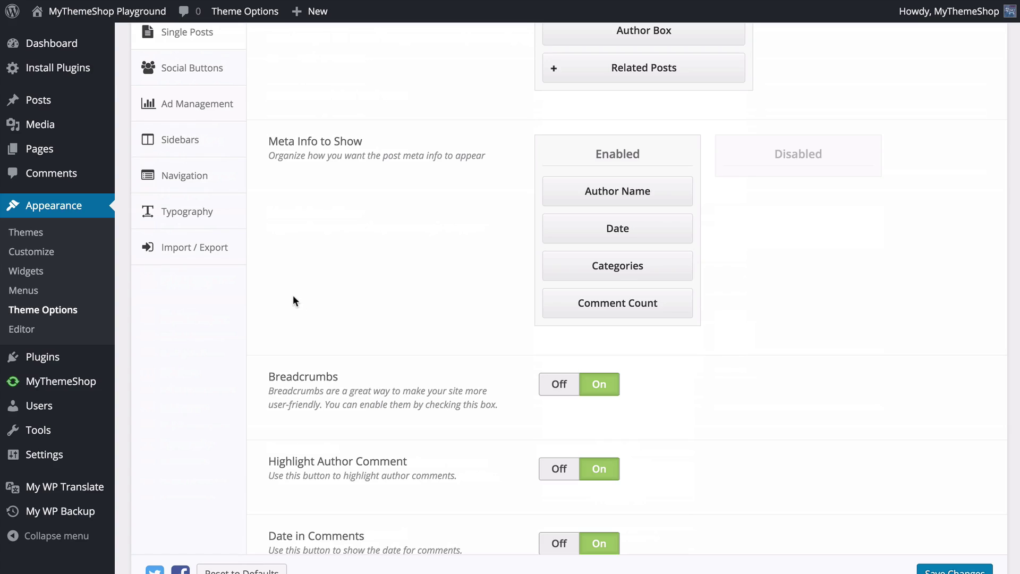
# Step: Review the Meta Info to Show, Breadcrumbs, Highlight Author Comment and Date in Comments options, and save the Single Posts settings
pyautogui.click(598, 193)
pyautogui.moveTo(611, 303); pyautogui.dragTo(633, 304)
pyautogui.scroll(-3, 718, 309)
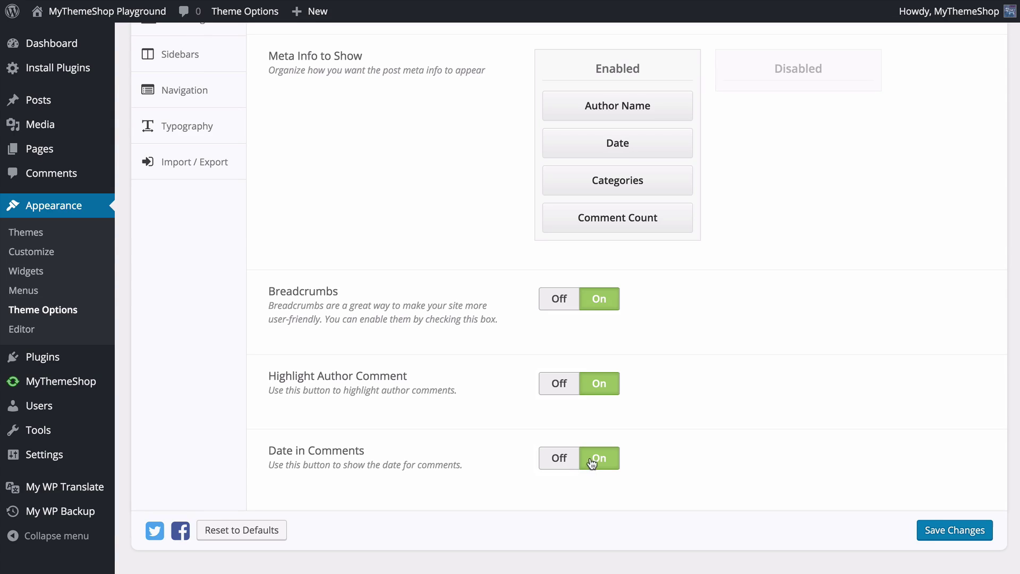
pyautogui.click(925, 530)
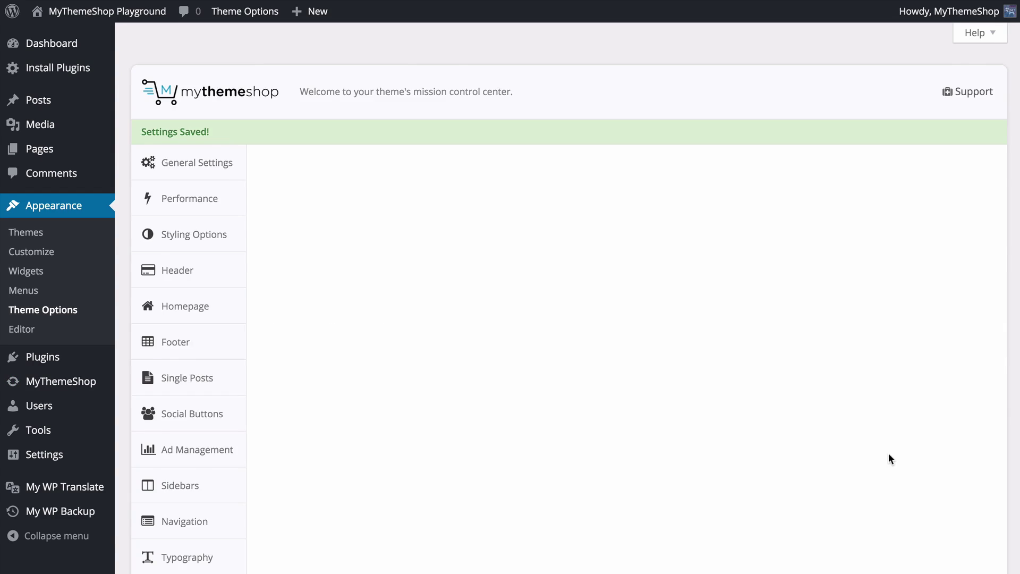
# Step: Open the Social Buttons options and examine the floating share buttons along the single post page
pyautogui.click(186, 358)
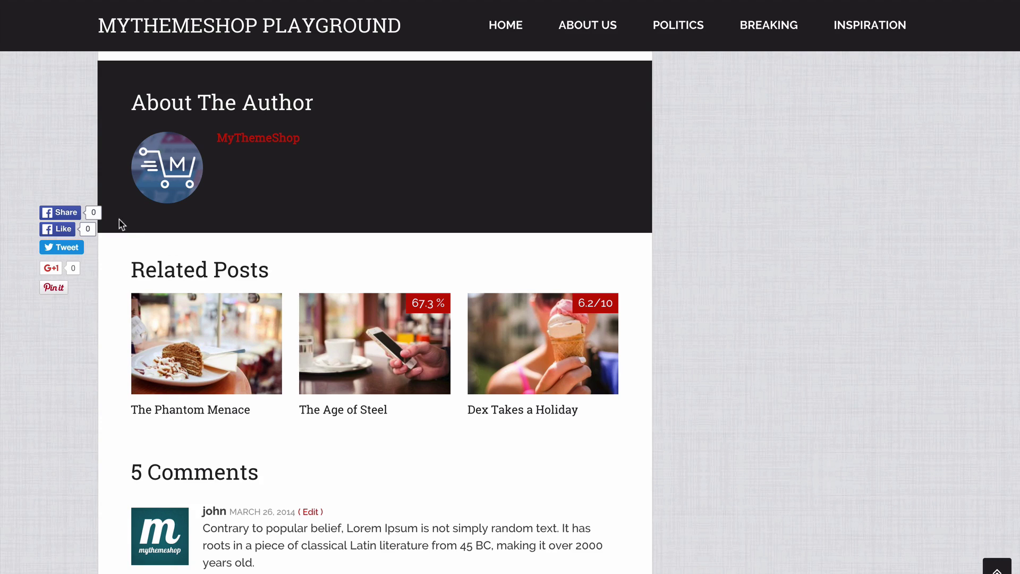
pyautogui.scroll(15, 118, 221)
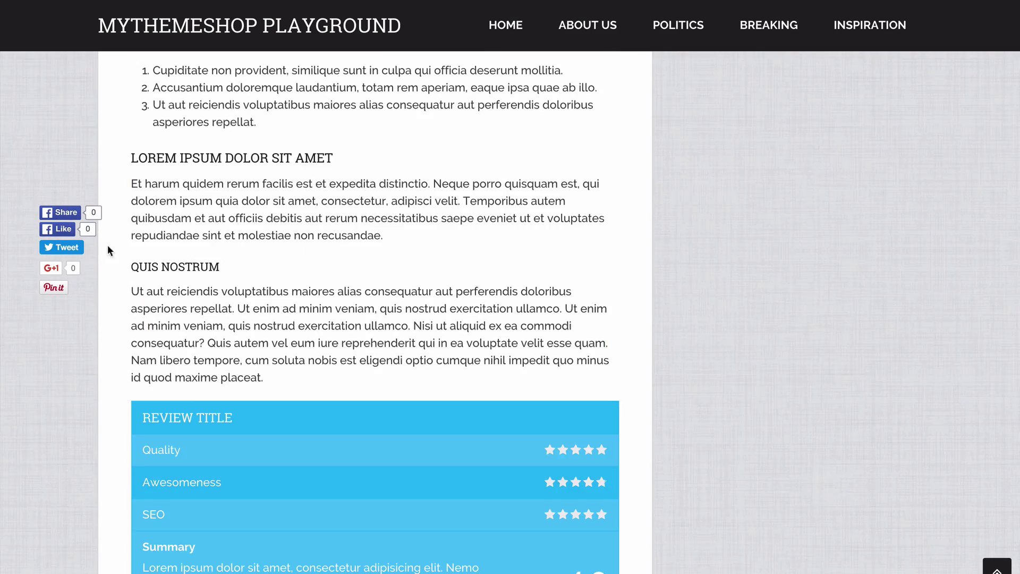
pyautogui.scroll(10, 107, 250)
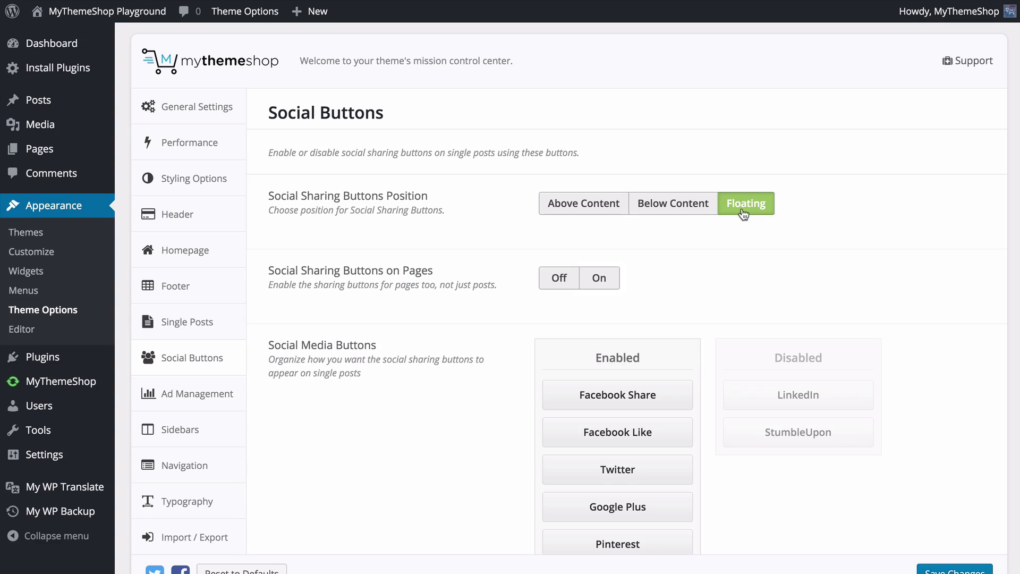
# Step: Set Social Sharing Buttons Position to Below Content and switch Social Sharing Buttons on Pages off
pyautogui.click(588, 205)
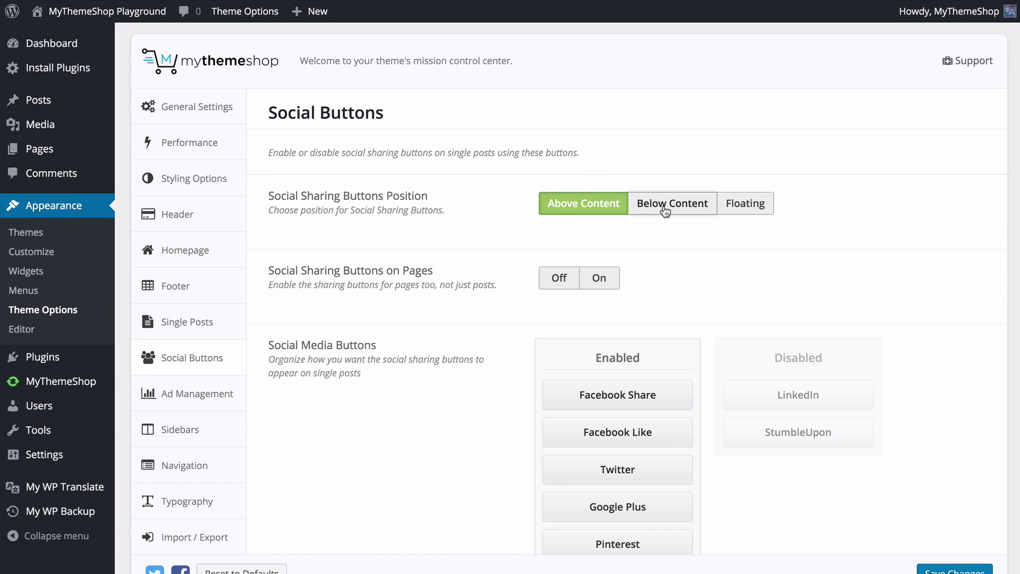
pyautogui.click(664, 211)
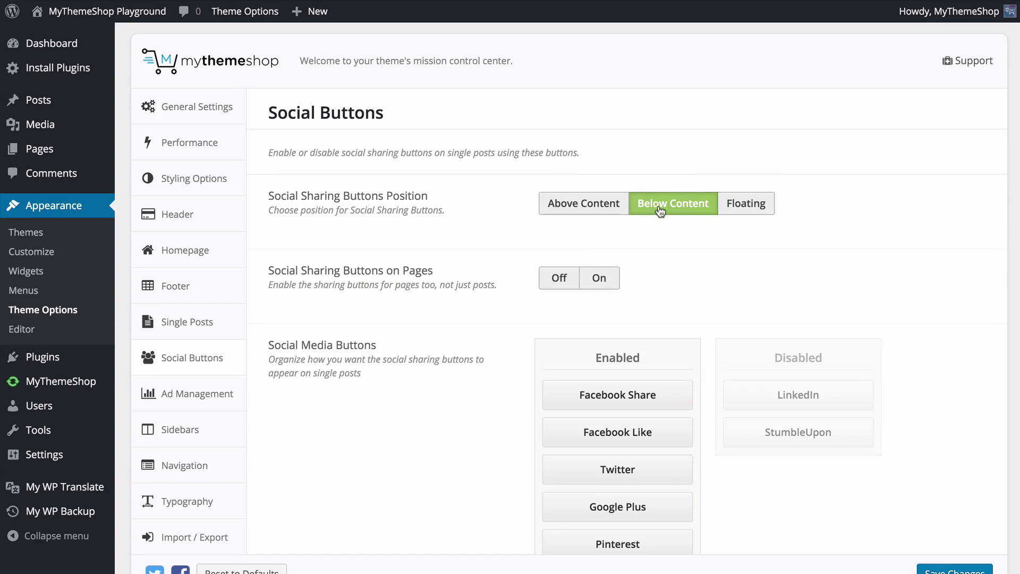
pyautogui.scroll(-2, 660, 211)
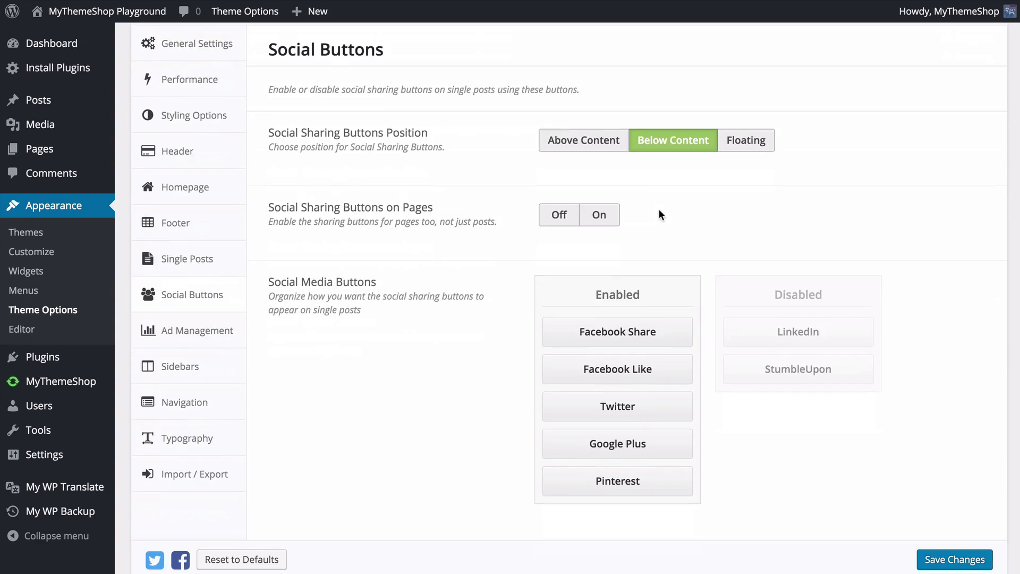
pyautogui.click(564, 219)
# Step: Move Facebook Like to Disabled and LinkedIn to Enabled in Social Media Buttons, and disable one more button low in the Enabled list
pyautogui.scroll(-1, 528, 229)
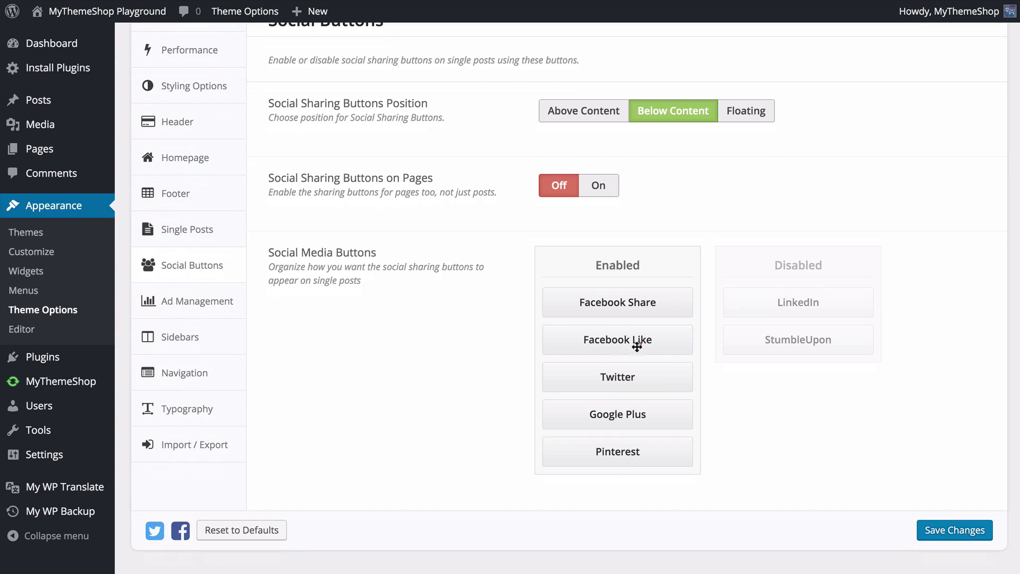
pyautogui.moveTo(637, 347); pyautogui.dragTo(799, 340)
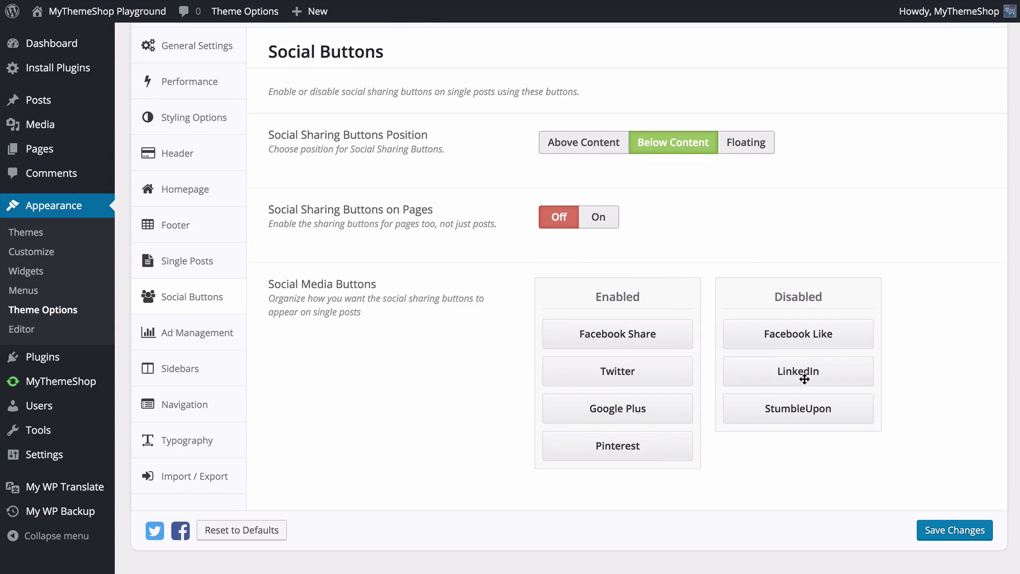
pyautogui.moveTo(804, 379); pyautogui.dragTo(624, 387)
pyautogui.moveTo(615, 441); pyautogui.dragTo(784, 346)
# Step: Save the social button settings, reload the single post and check the share buttons below its content
pyautogui.click(930, 530)
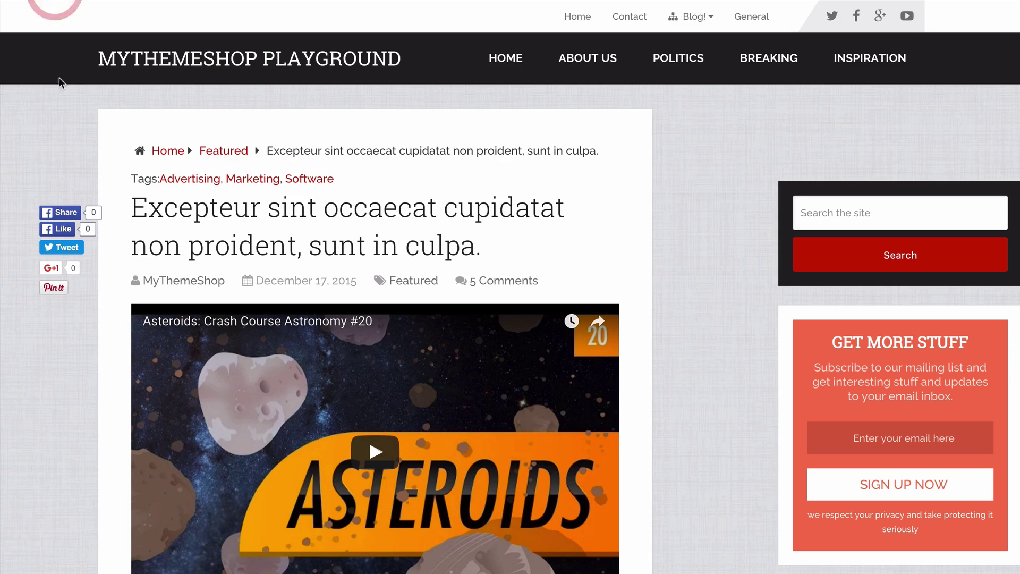
pyautogui.press('F5')
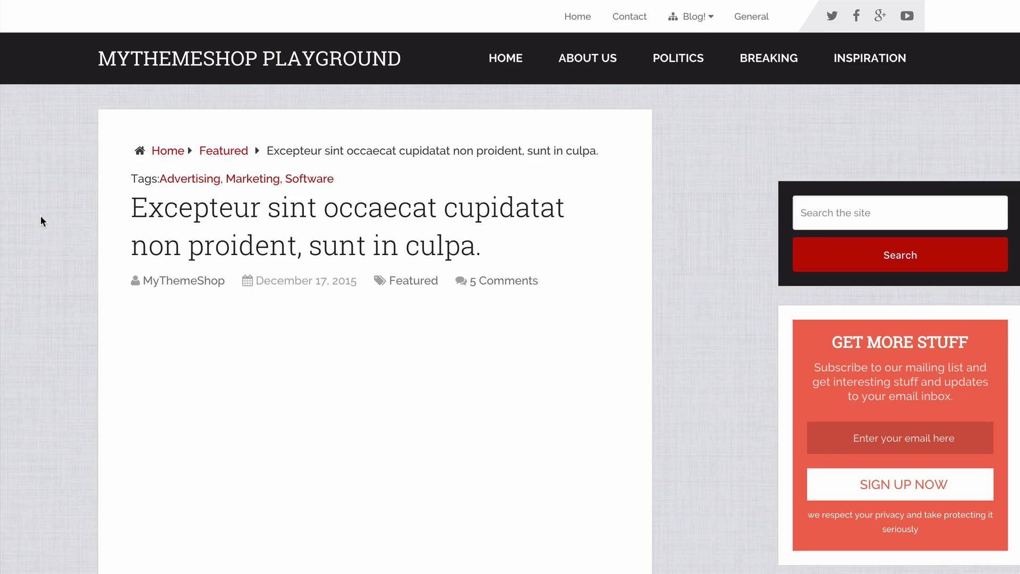
pyautogui.scroll(-8, 52, 215)
pyautogui.scroll(-10, 53, 215)
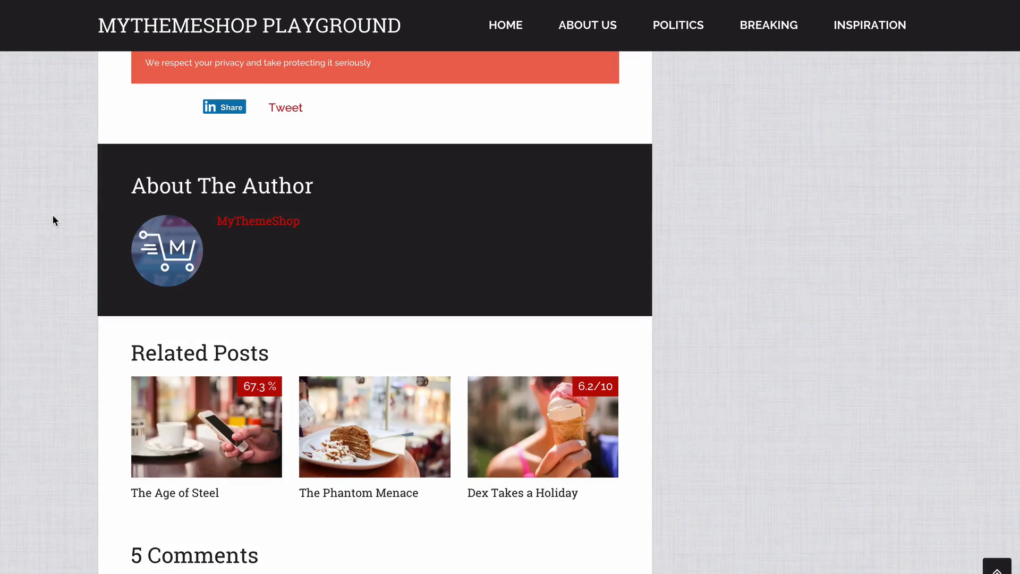
# Step: Open the Ad Management options and examine the Header Ad, Below Post Title and Below Post Content ad code fields
pyautogui.scroll(3, 53, 216)
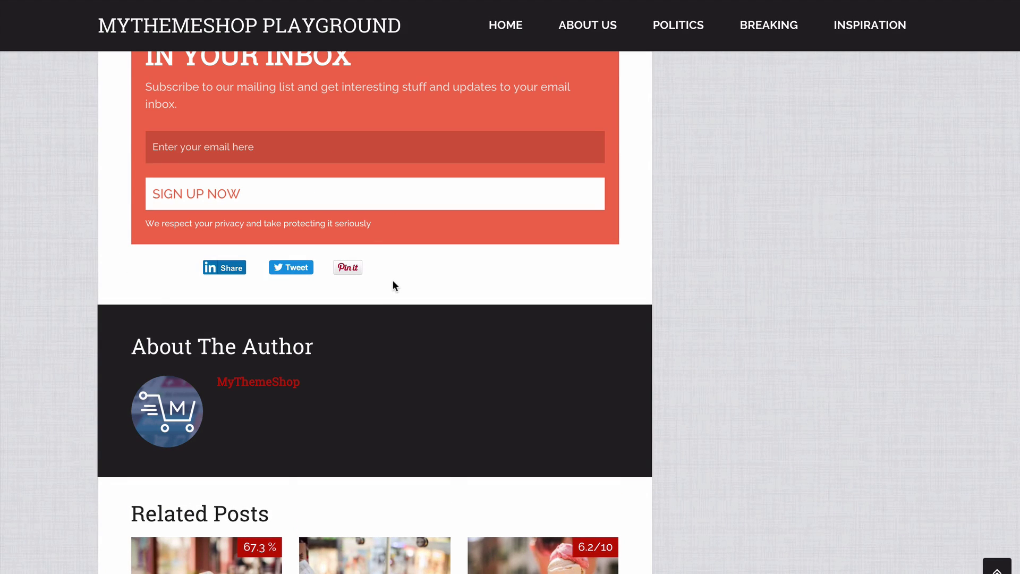
pyautogui.scroll(3, 394, 285)
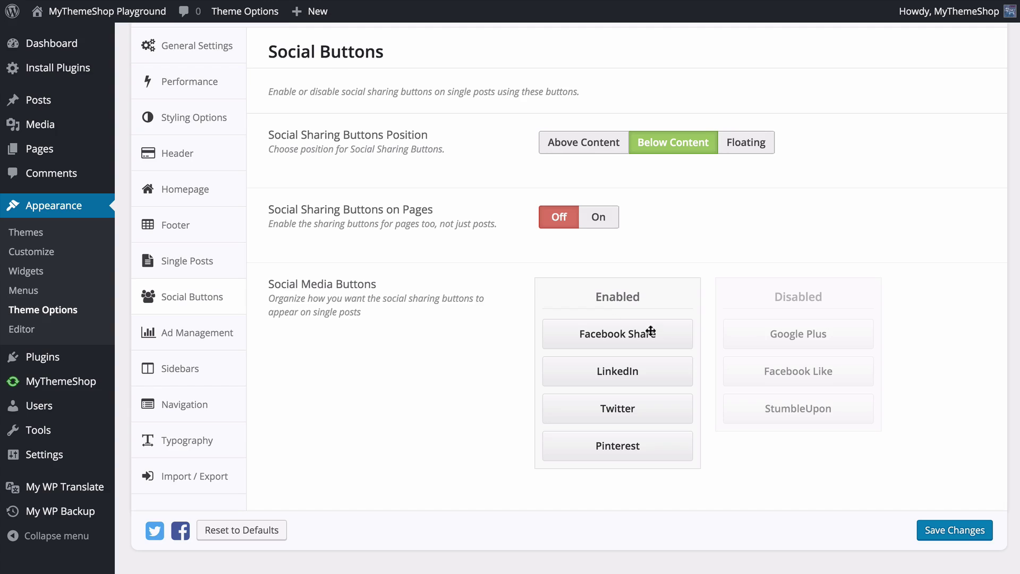
pyautogui.click(214, 334)
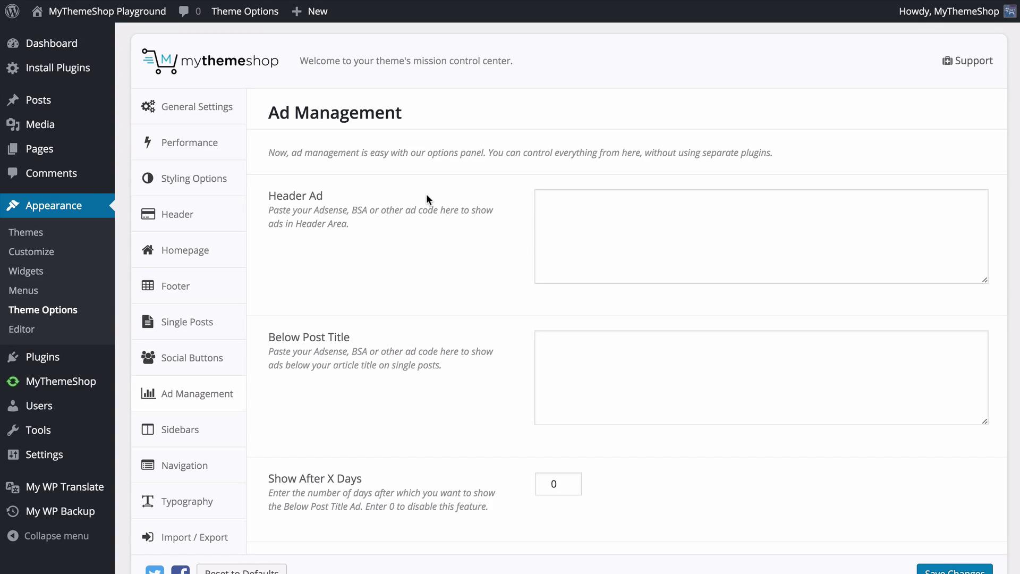
pyautogui.scroll(-1, 393, 205)
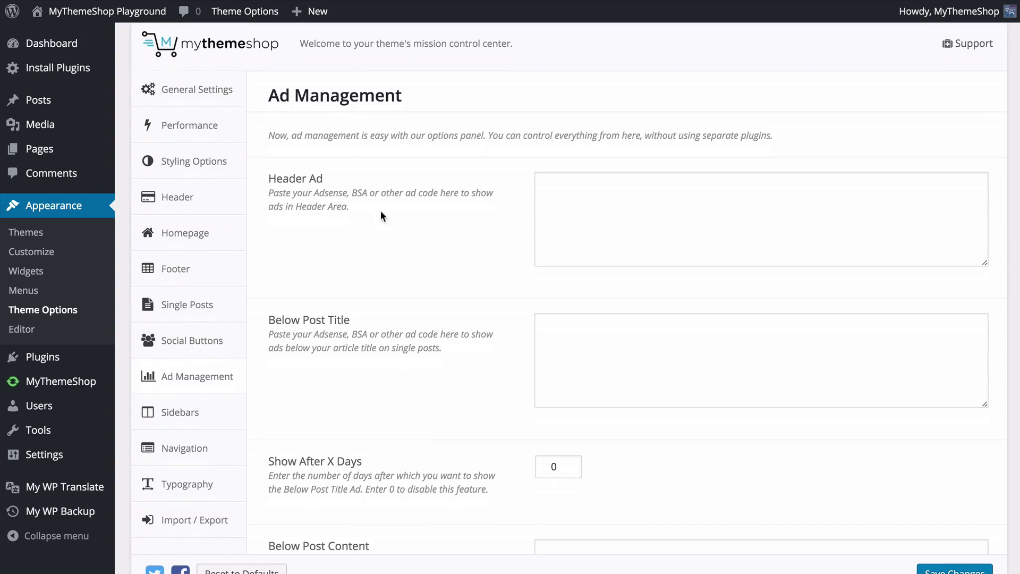
pyautogui.click(556, 219)
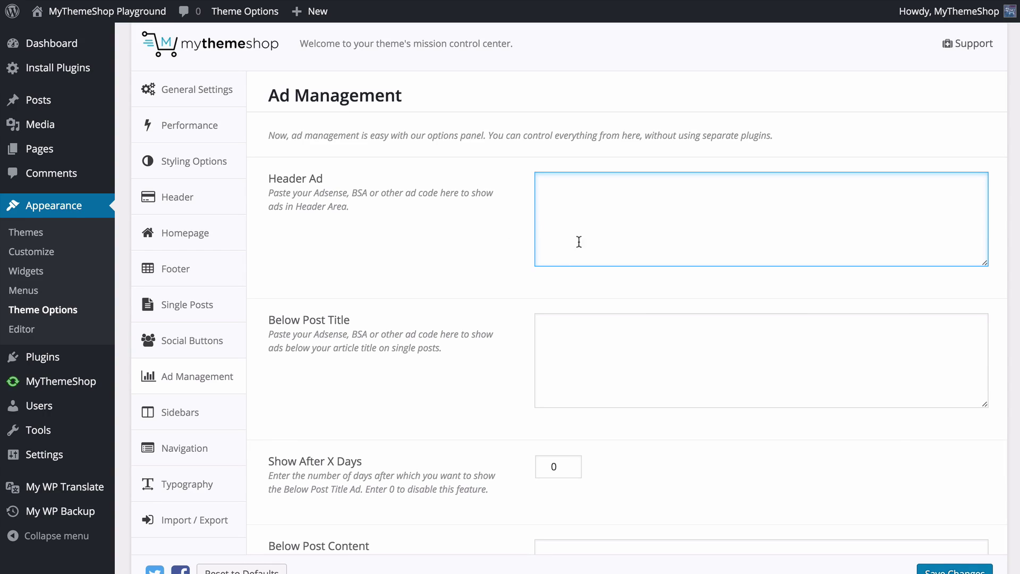
pyautogui.scroll(-5, 465, 234)
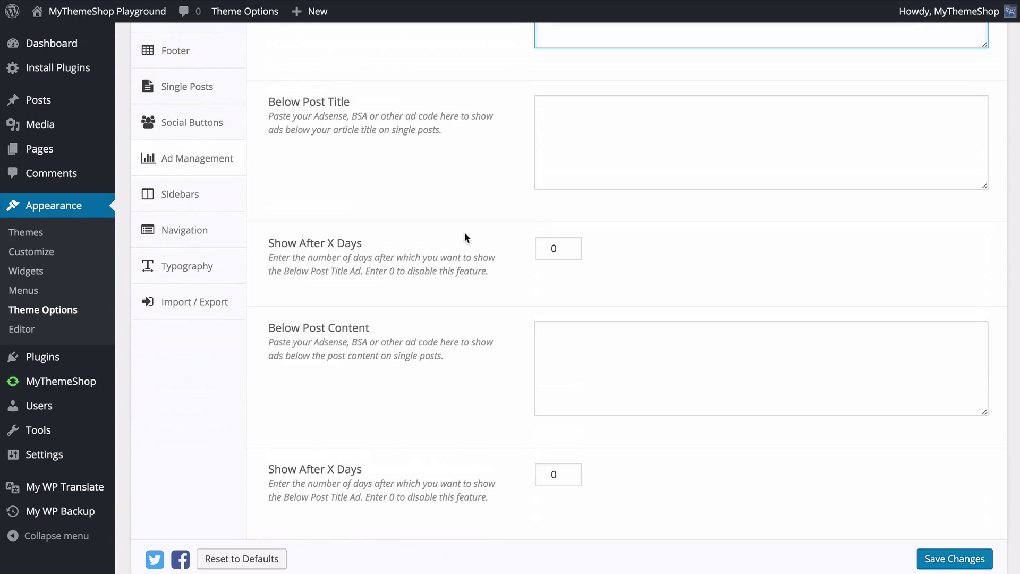
pyautogui.click(575, 169)
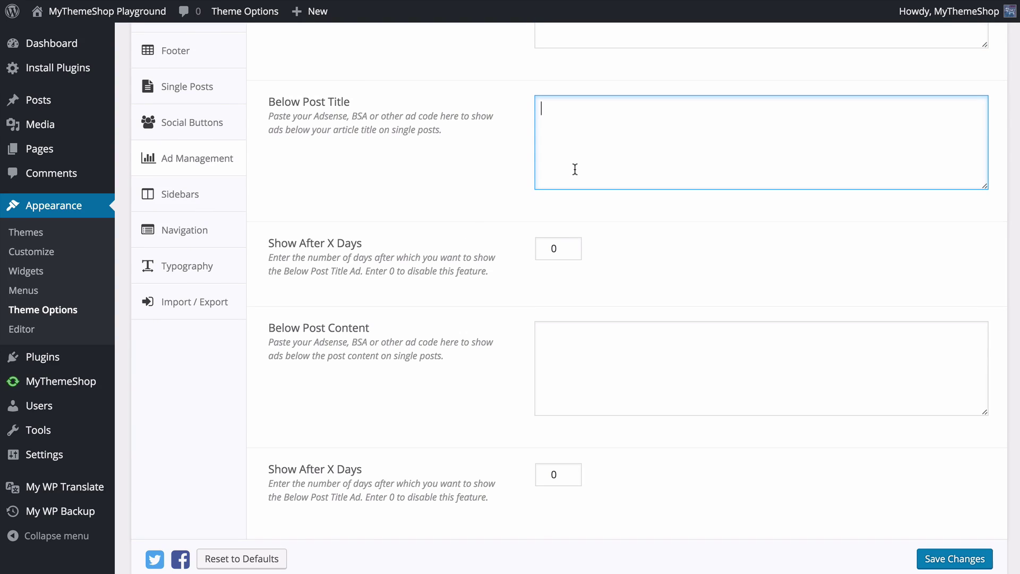
pyautogui.click(575, 345)
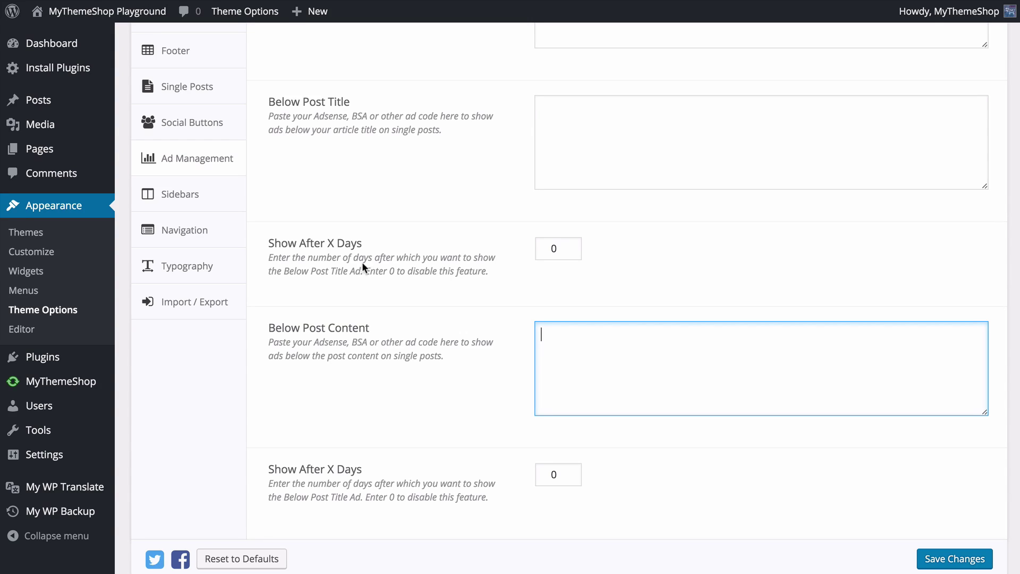
# Step: Try 7 as the Below Post Title ad's Show After X Days value and reset it to 0
pyautogui.doubleClick(553, 248)
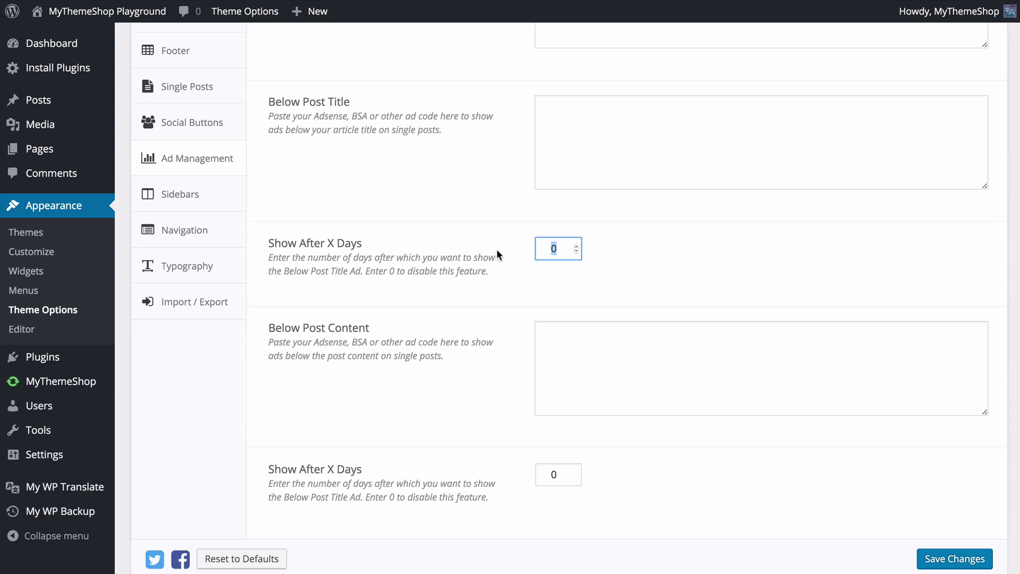
pyautogui.write('7')
pyautogui.press('BackSpace')
pyautogui.write('0')
pyautogui.click(513, 307)
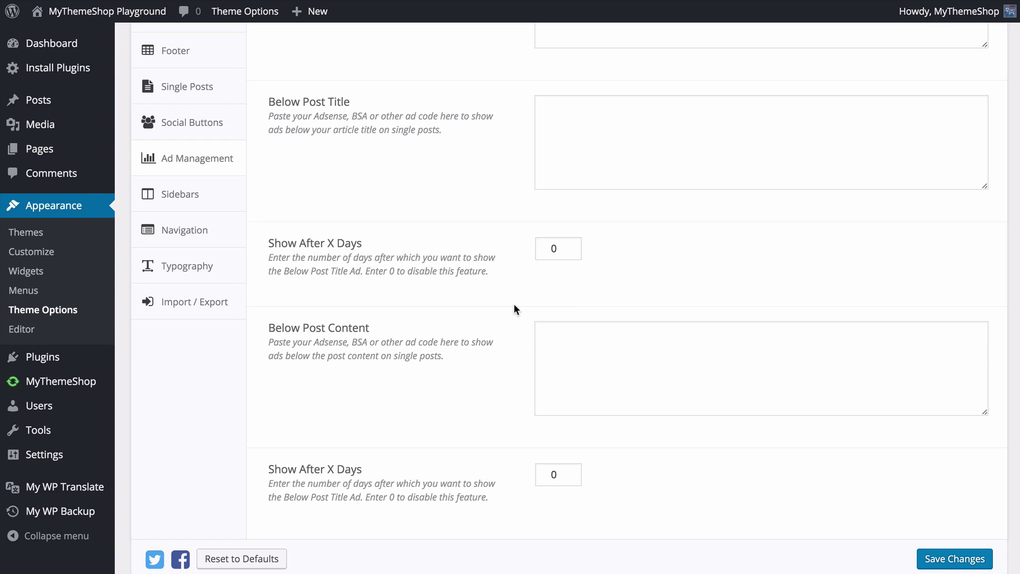
# Step: Save the ad management settings and open the Sidebars options
pyautogui.scroll(-1, 514, 308)
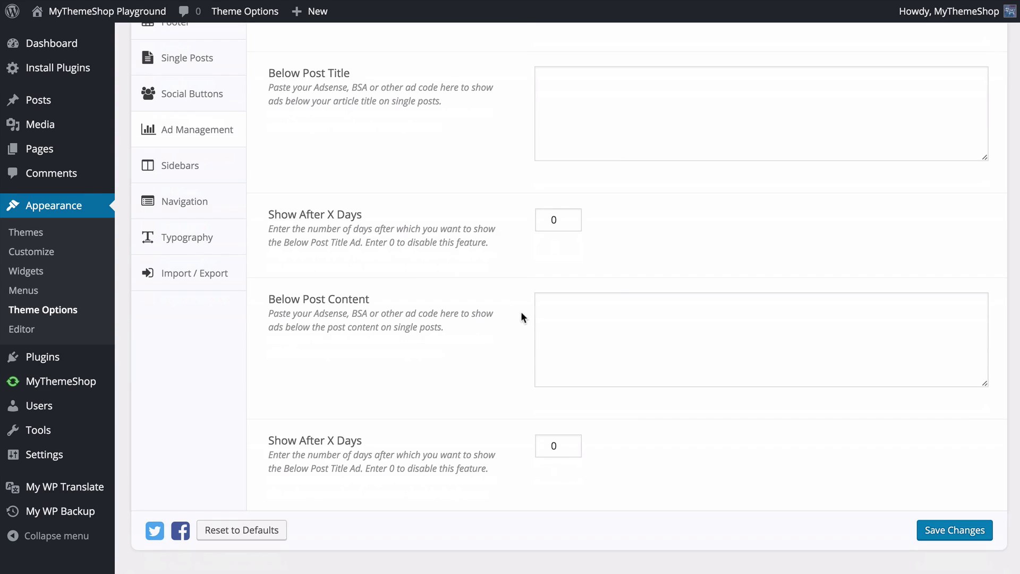
pyautogui.click(944, 538)
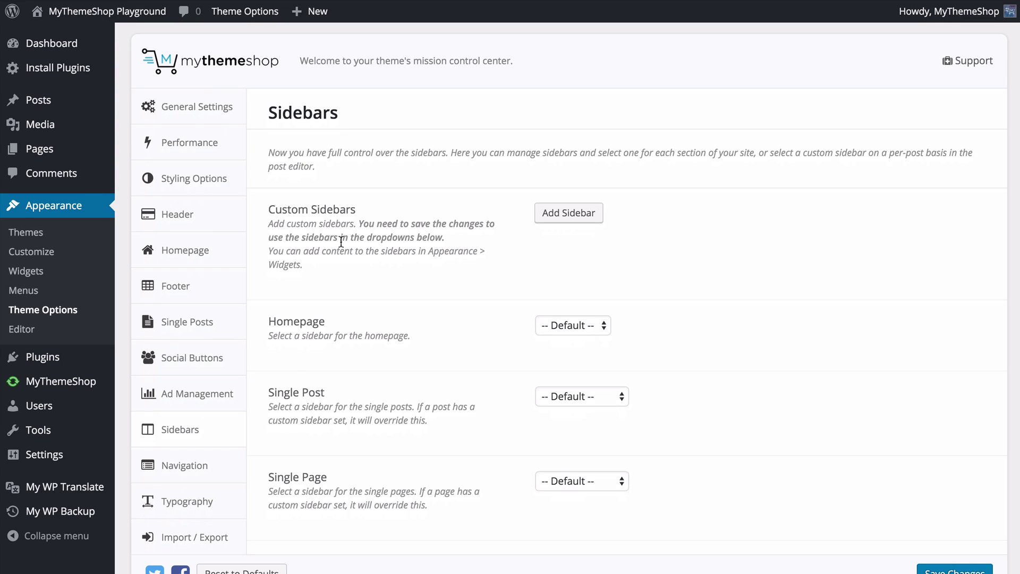
pyautogui.moveTo(96, 99)
# Step: Add a custom sidebar named Page Sidebar with the ID sidebar-page and save the options
pyautogui.click(561, 216)
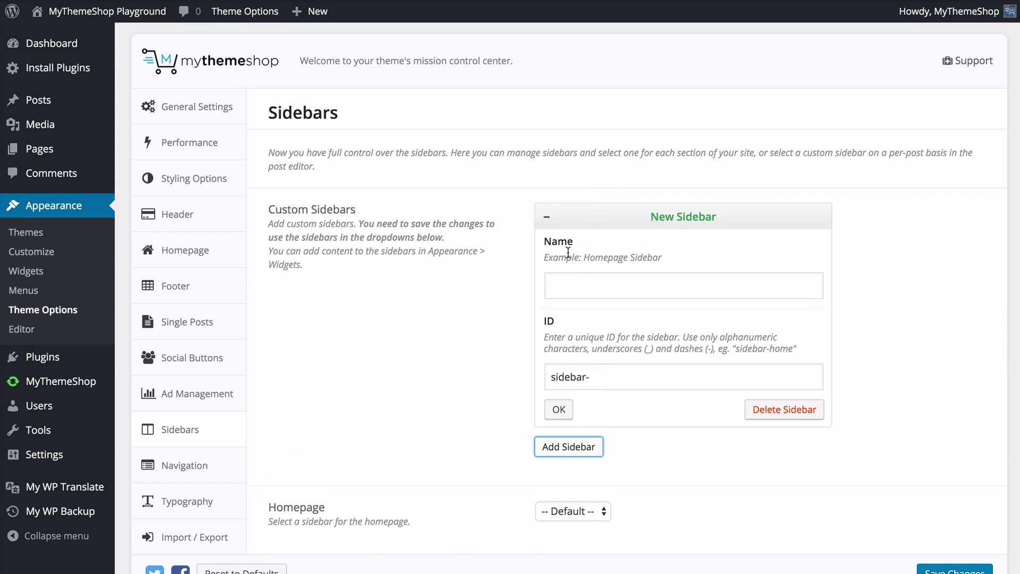
pyautogui.click(567, 286)
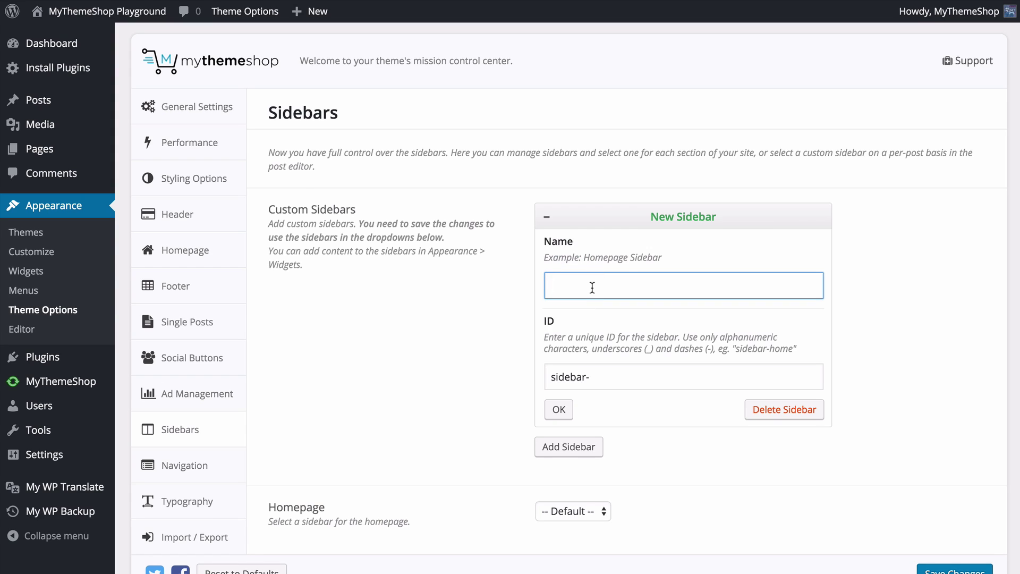
pyautogui.scroll(-1, 592, 287)
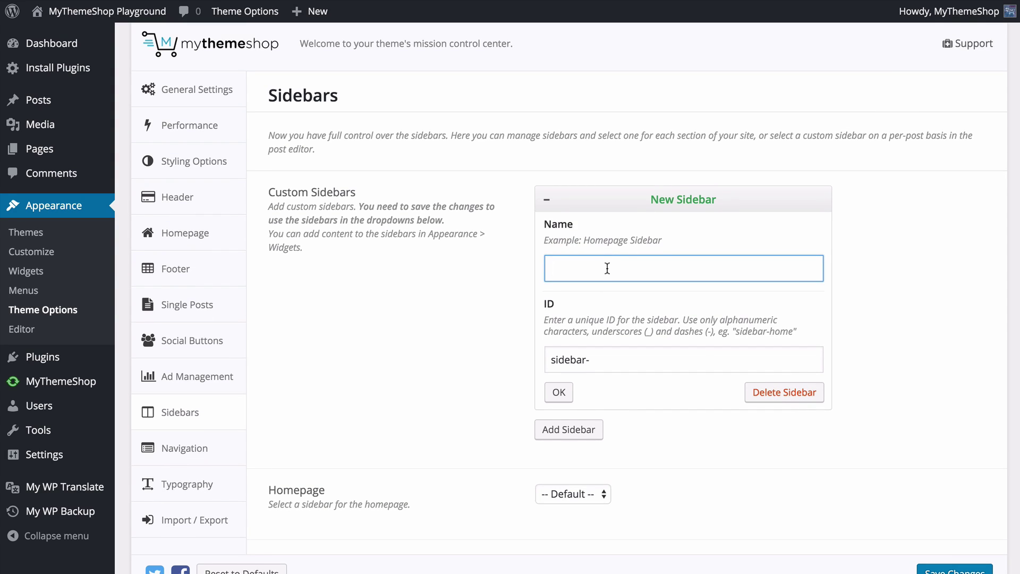
pyautogui.write('Page Sidebar')
pyautogui.click(624, 357)
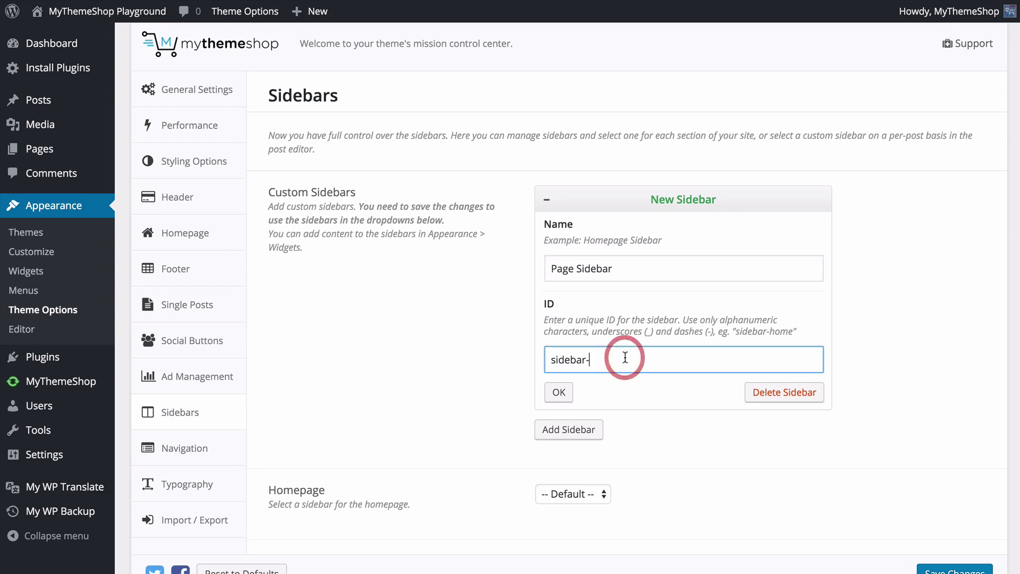
pyautogui.write('page')
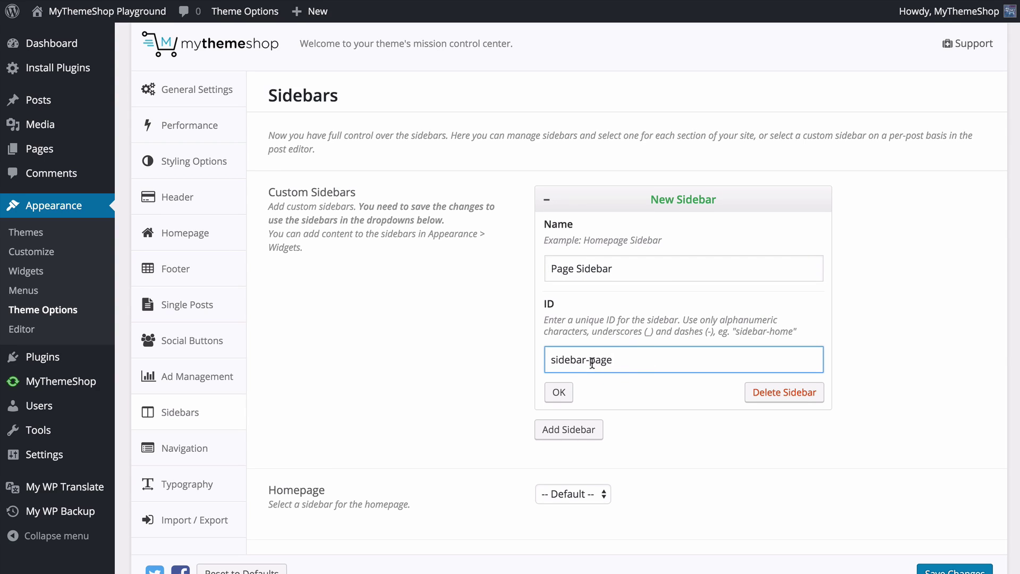
pyautogui.click(559, 392)
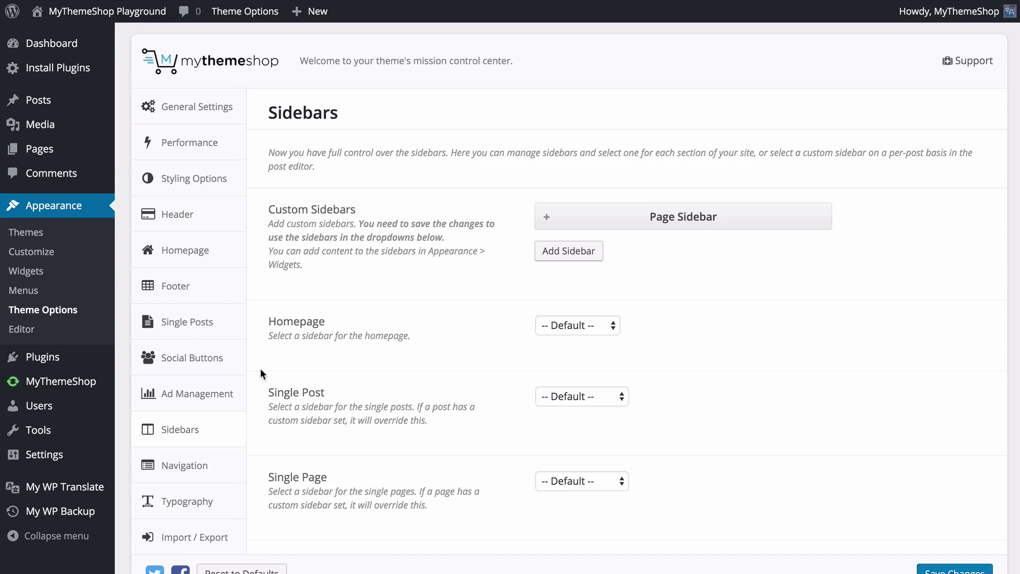
# Step: Set the Single Page sidebar to Page Sidebar and the Single Post sidebar to No Sidebar, and save the changes
pyautogui.scroll(-2, 278, 291)
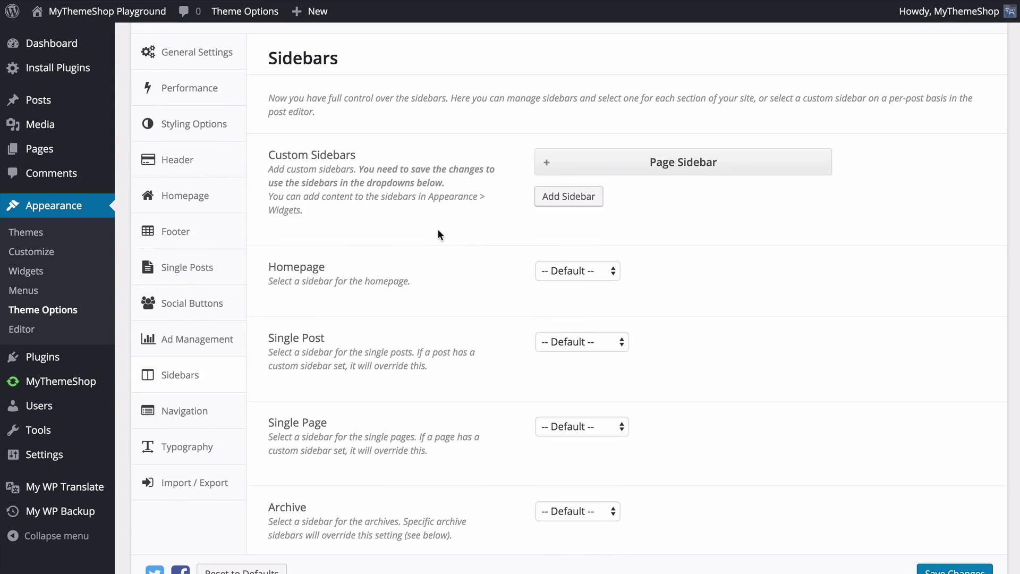
pyautogui.scroll(-3, 434, 232)
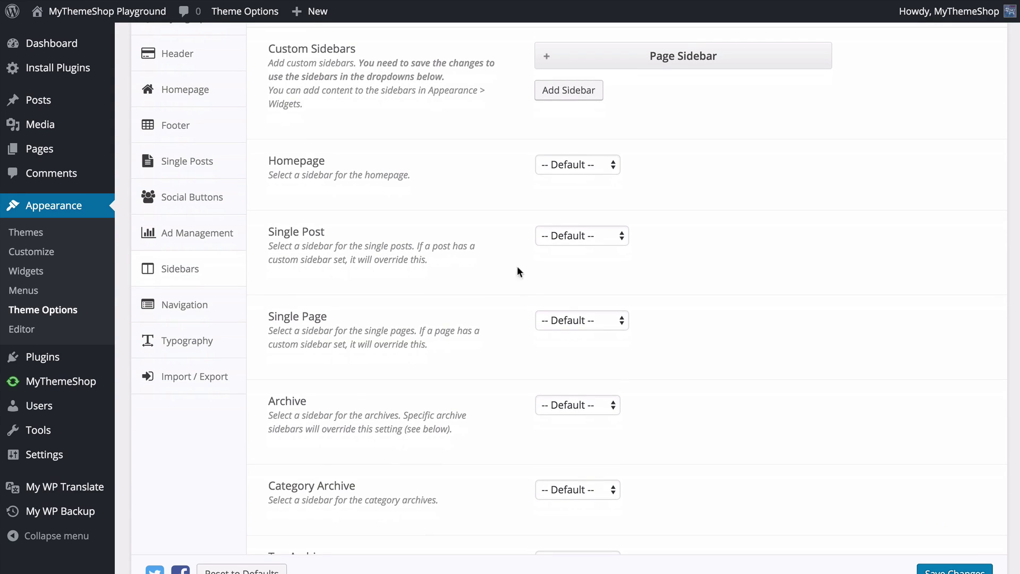
pyautogui.click(569, 322)
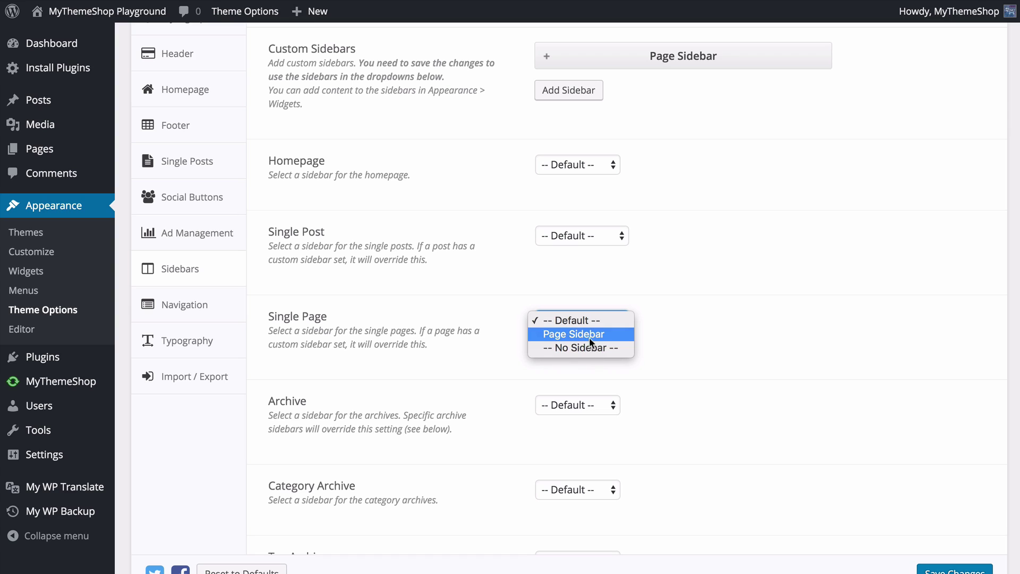
pyautogui.click(590, 335)
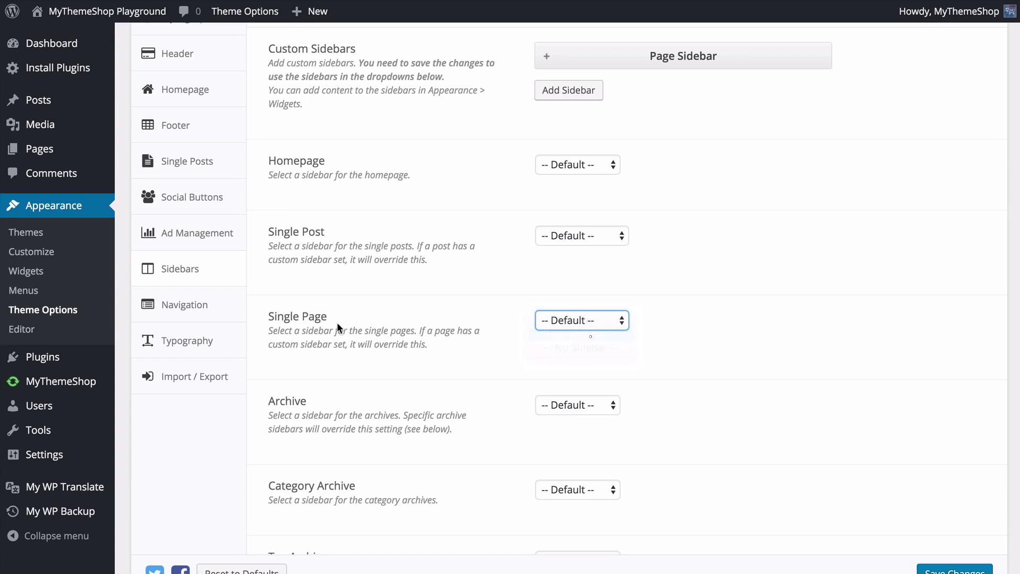
pyautogui.click(498, 348)
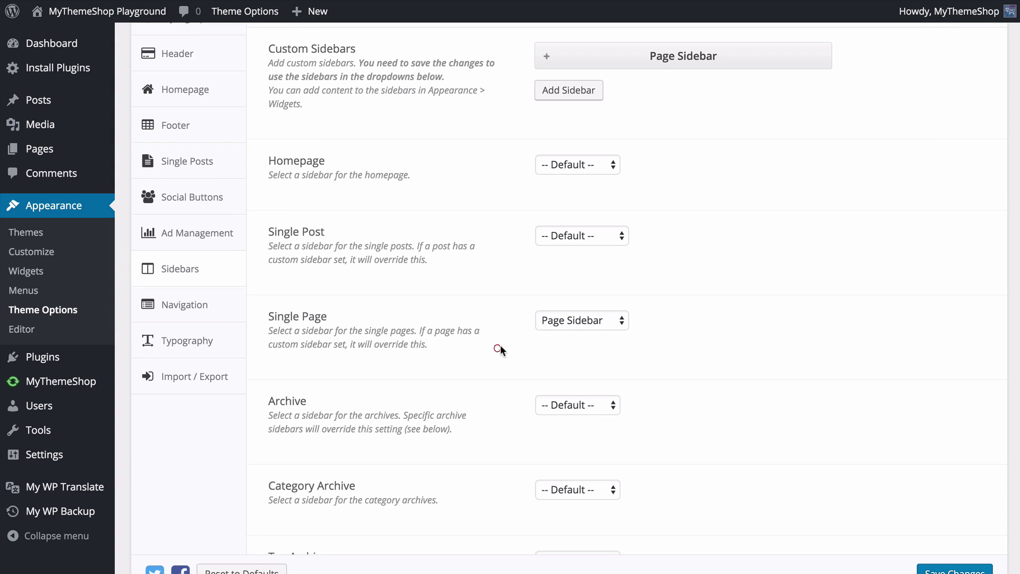
pyautogui.click(559, 240)
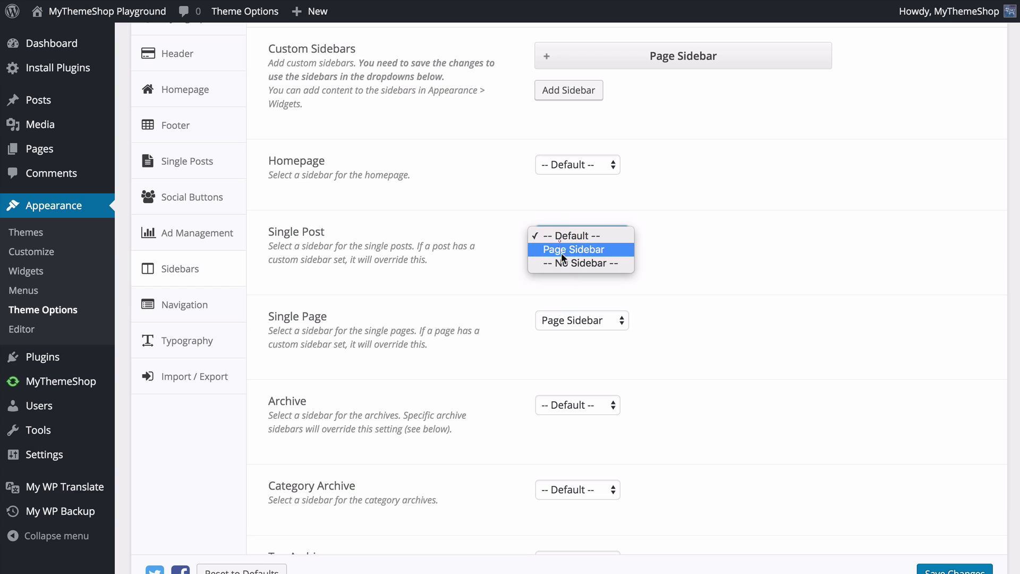
pyautogui.click(566, 265)
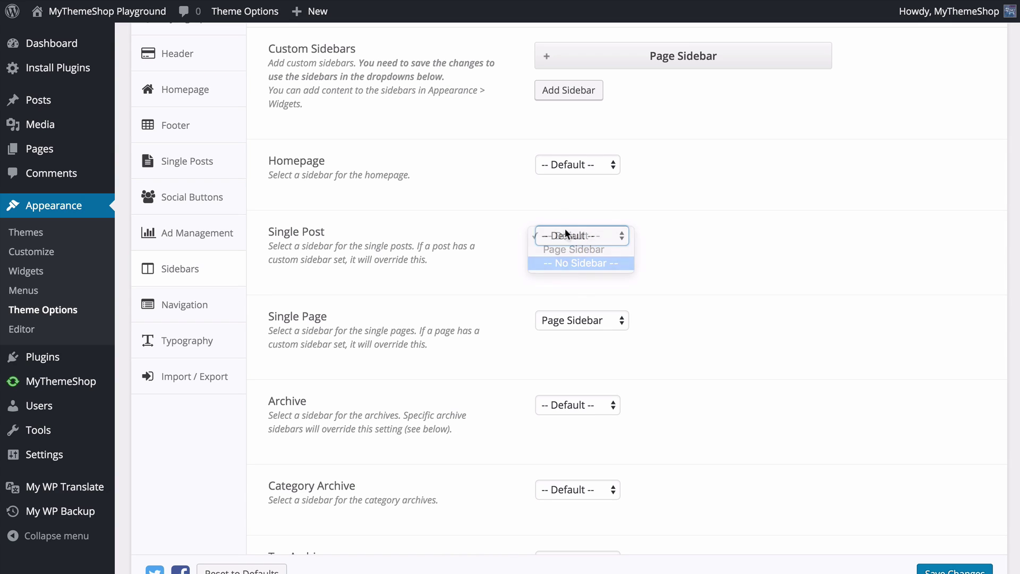
pyautogui.scroll(-10, 477, 269)
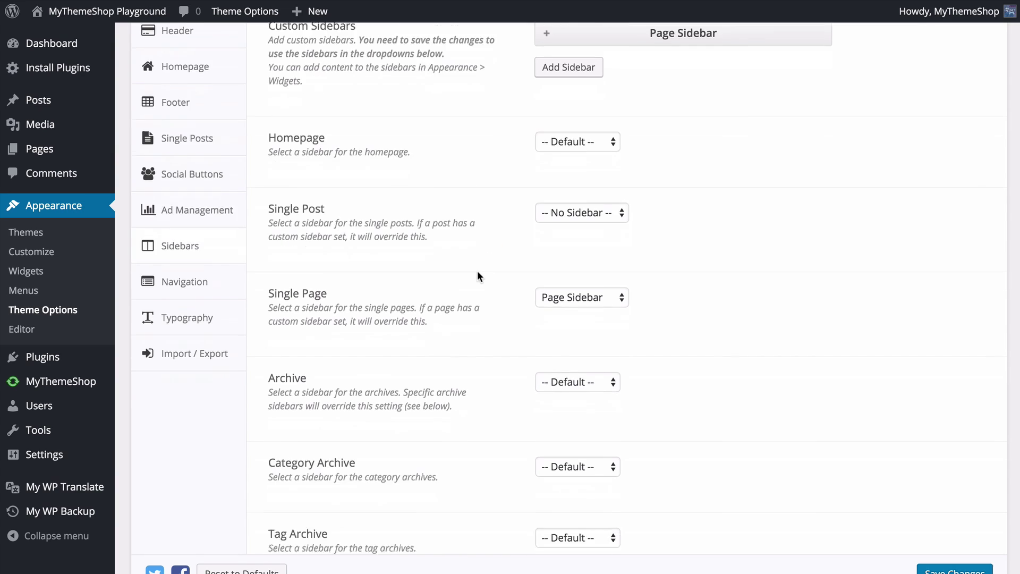
pyautogui.scroll(-4, 459, 210)
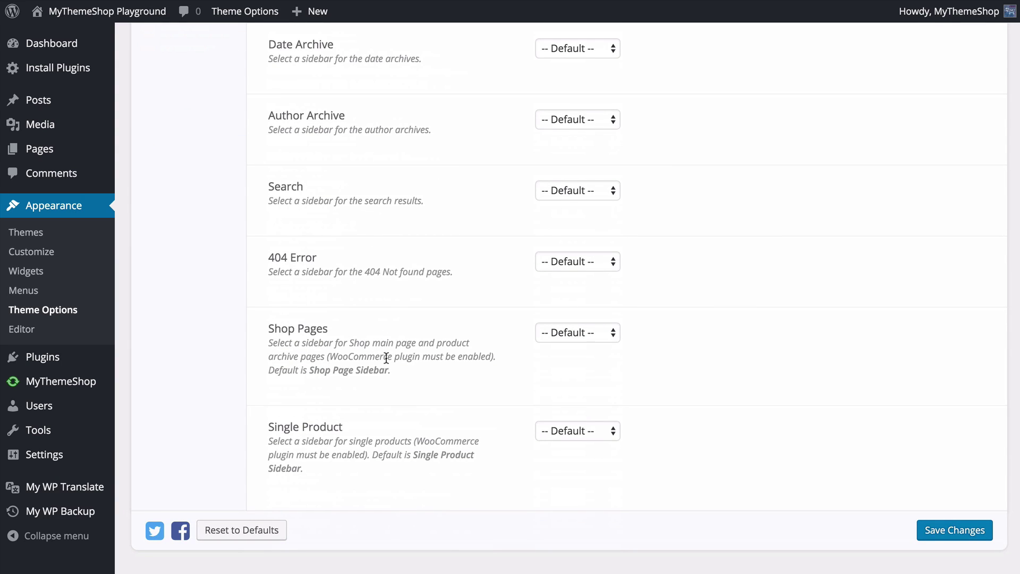
pyautogui.click(939, 537)
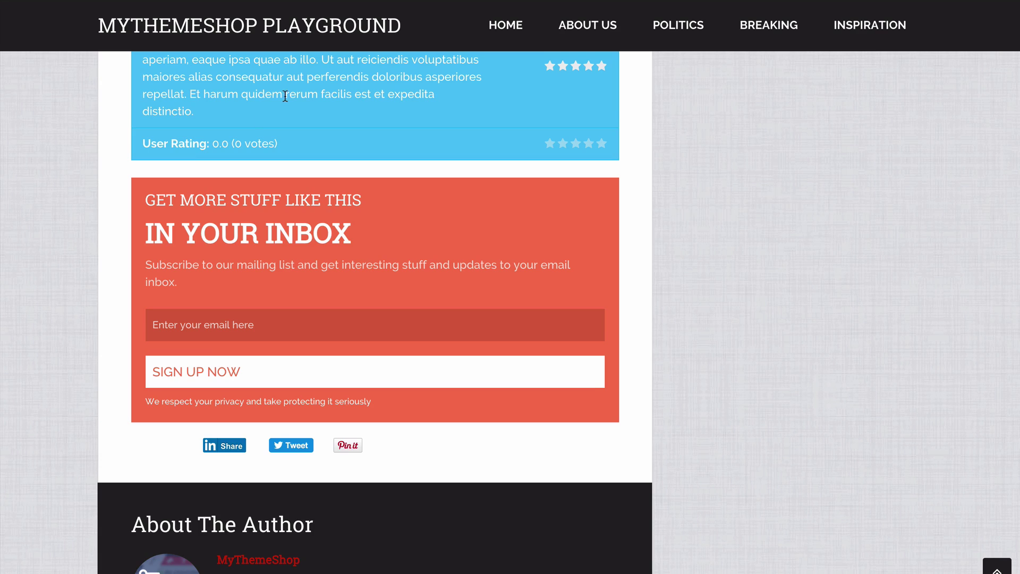
# Step: Reload the single post, and open the About Us page and the homepage to check their sidebars
pyautogui.scroll(15, 82, 91)
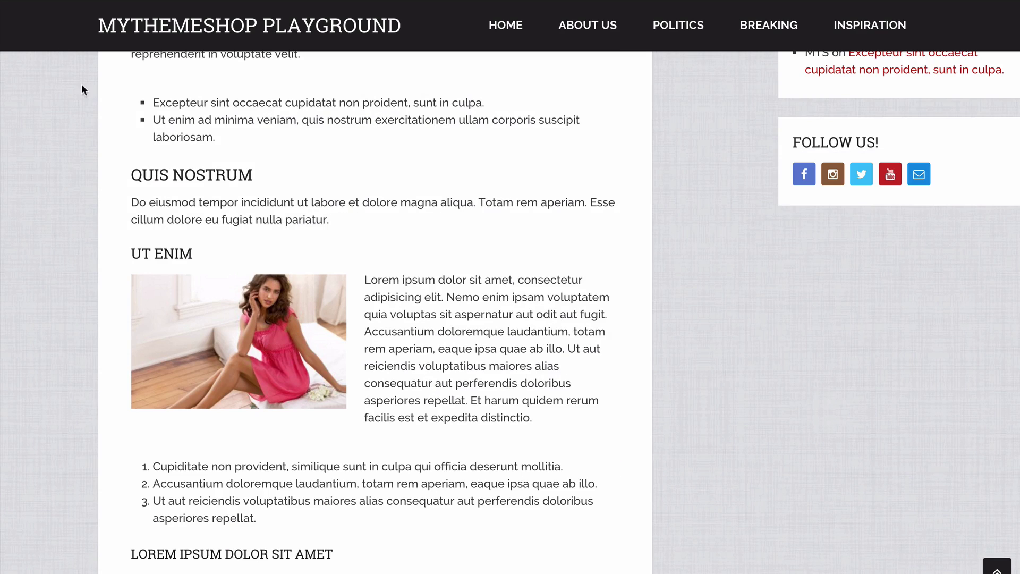
pyautogui.scroll(10, 68, 132)
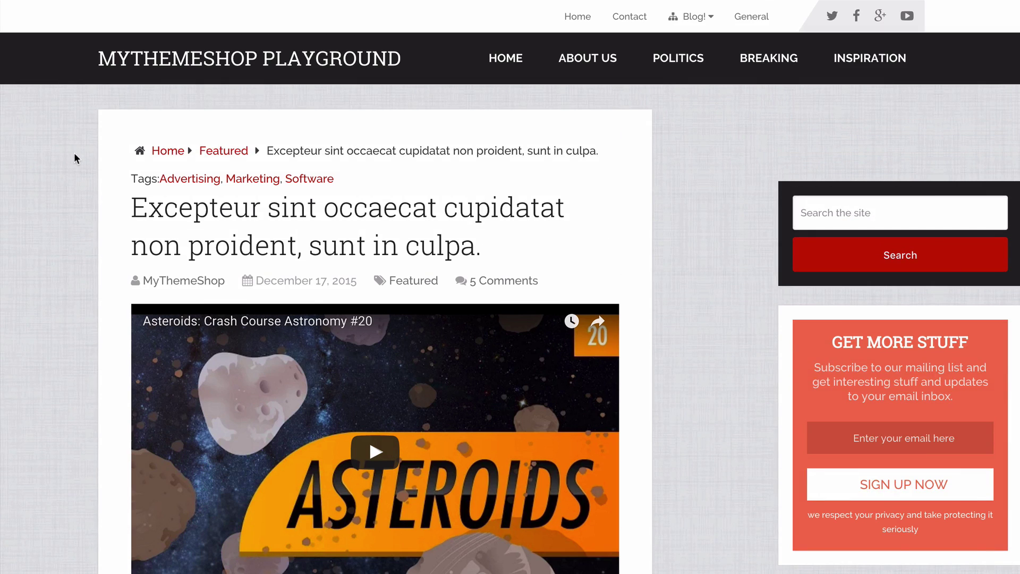
pyautogui.press('F5')
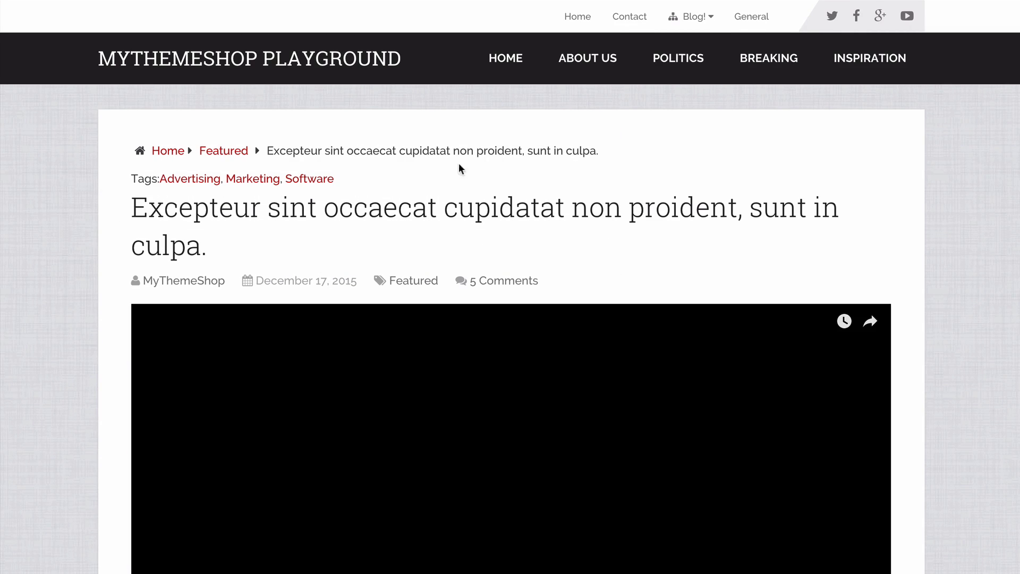
pyautogui.click(581, 62)
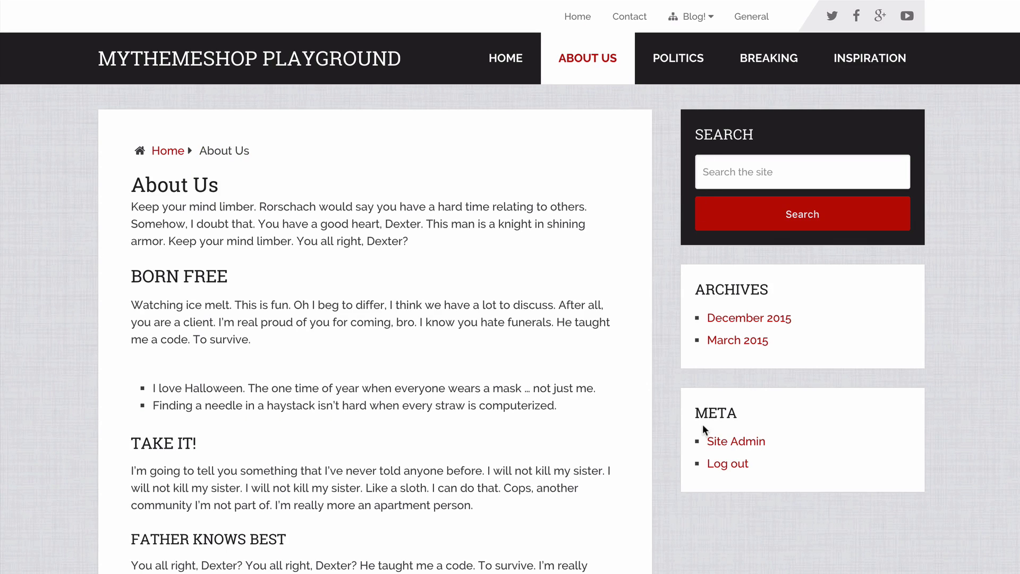
pyautogui.click(519, 54)
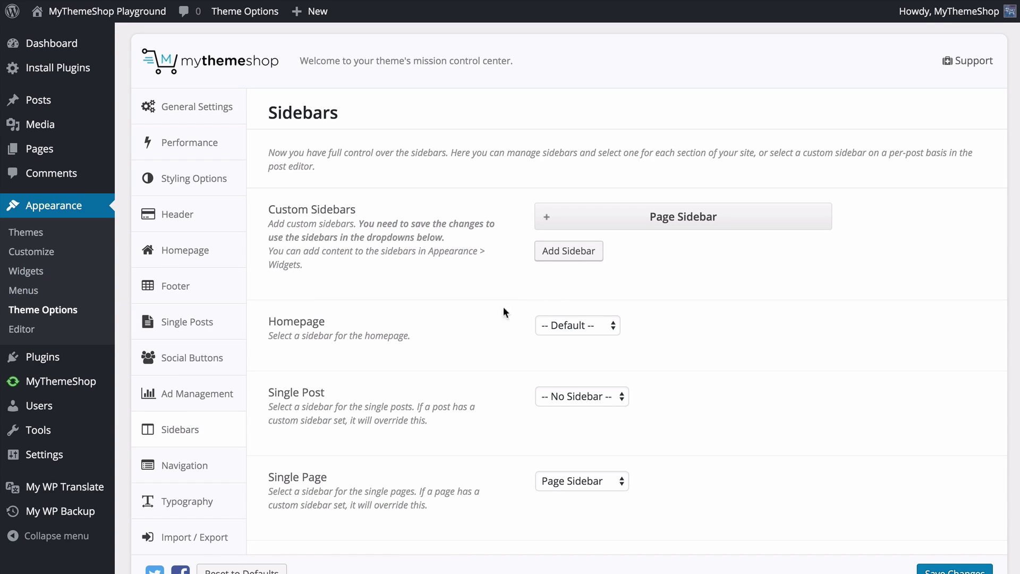
# Step: Add a blank custom sidebar entry and delete it, and review the sidebar assignments for the archive, search, 404 and shop pages
pyautogui.click(583, 251)
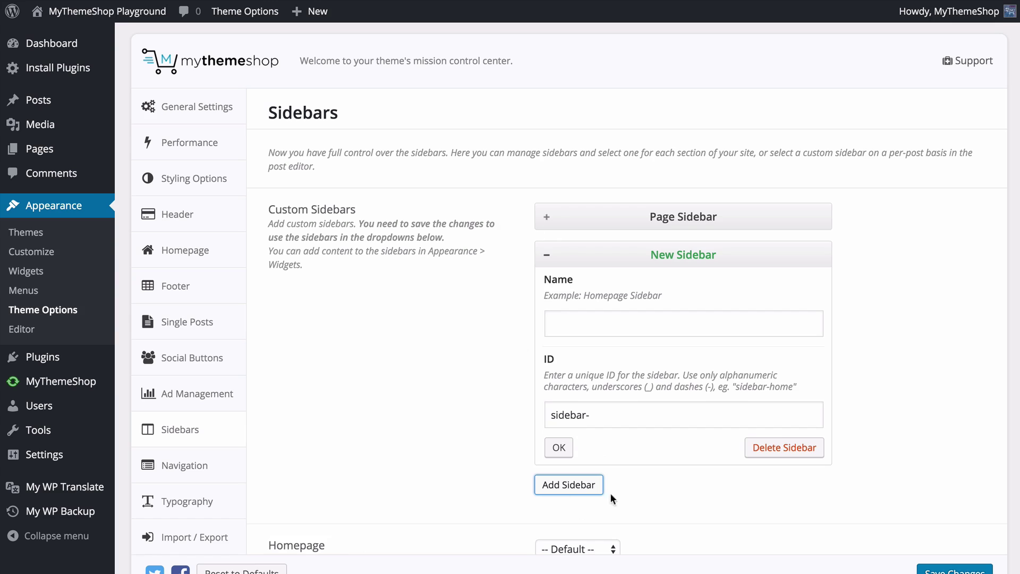
pyautogui.click(779, 449)
pyautogui.scroll(-5, 755, 436)
pyautogui.click(603, 359)
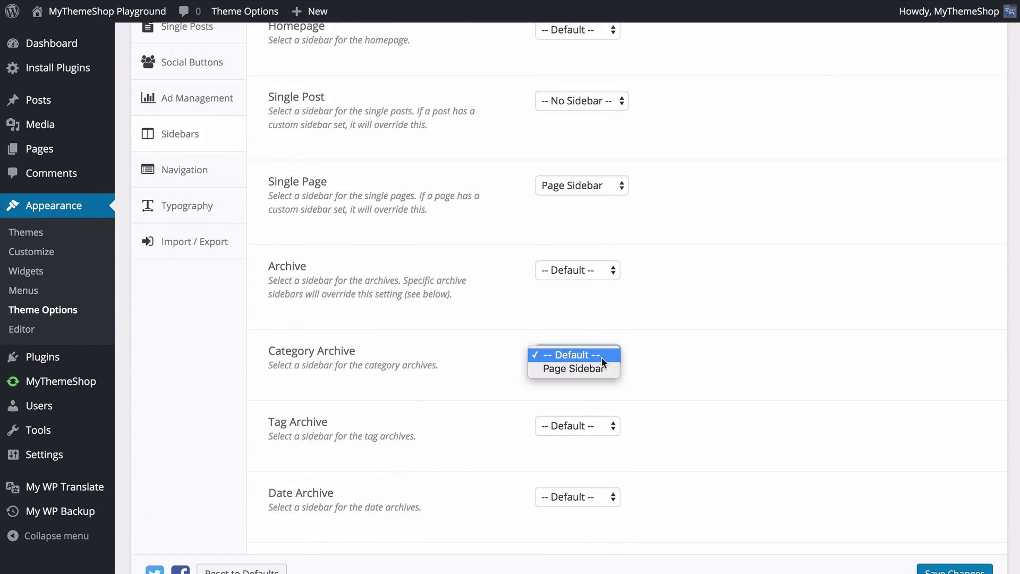
pyautogui.click(764, 296)
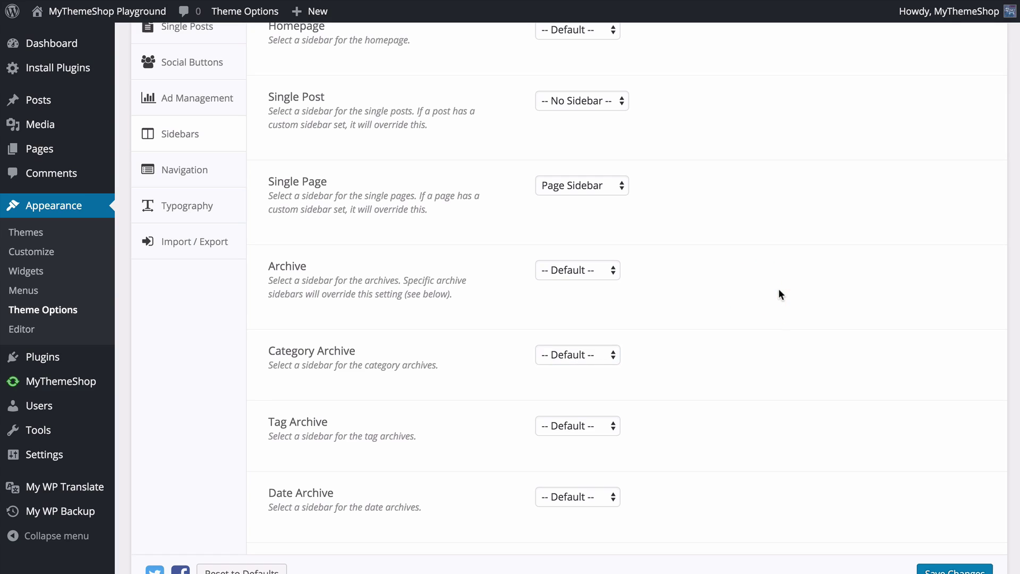
pyautogui.scroll(-7, 781, 296)
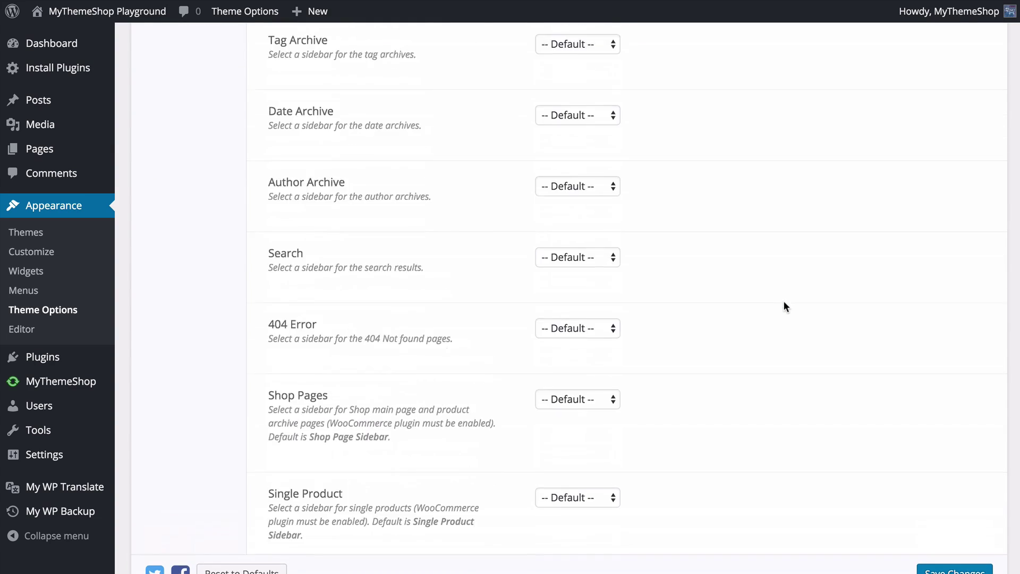
pyautogui.scroll(15, 783, 300)
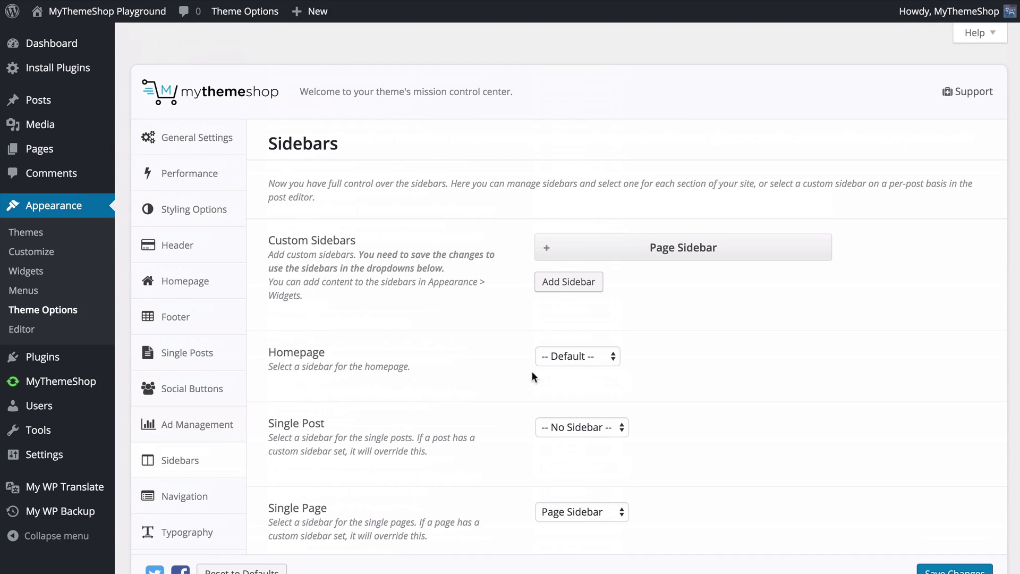
# Step: Follow the Navigation options to the Menus section and check which menus are assigned to the theme locations
pyautogui.click(186, 500)
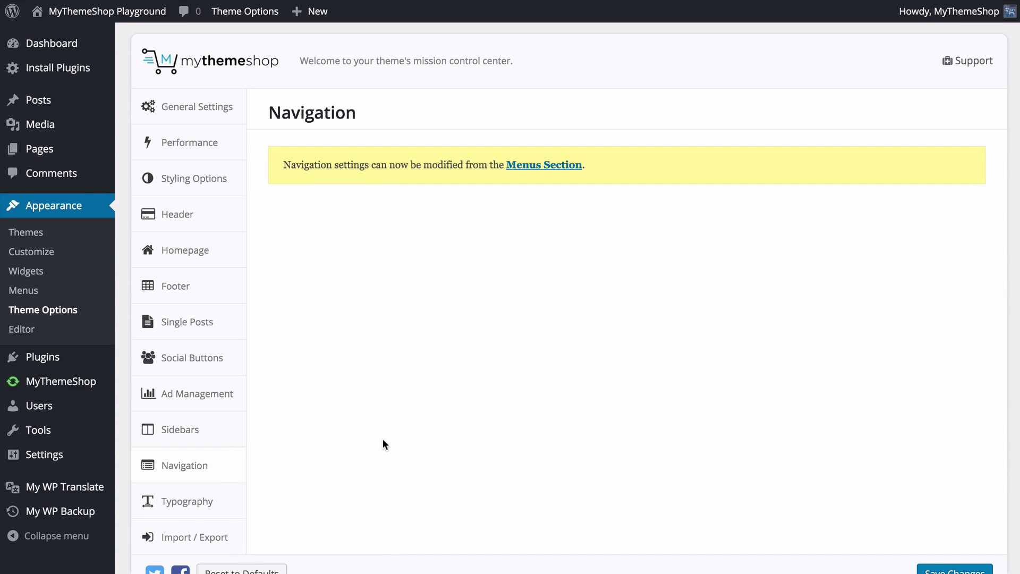
pyautogui.click(557, 166)
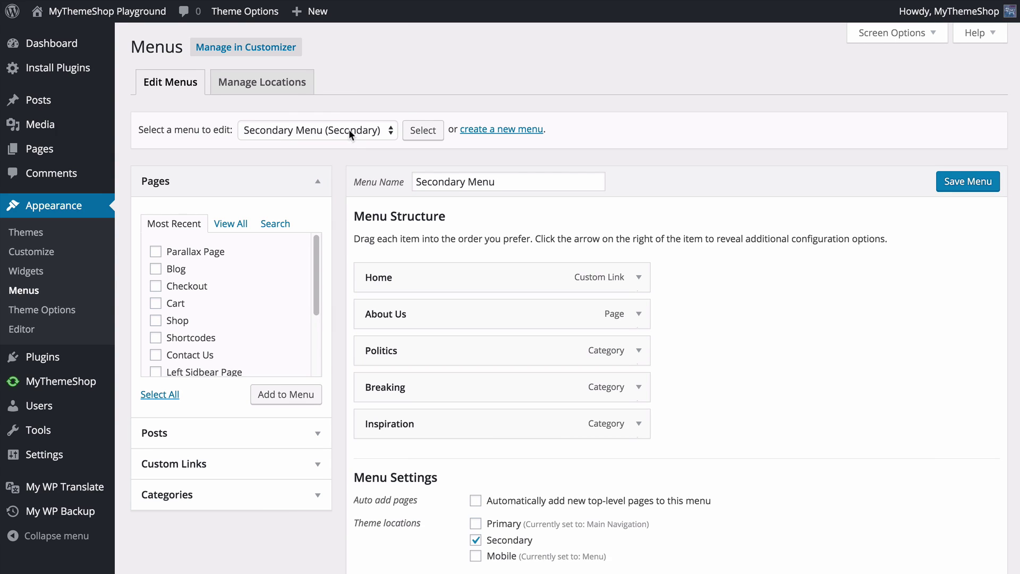
pyautogui.click(285, 85)
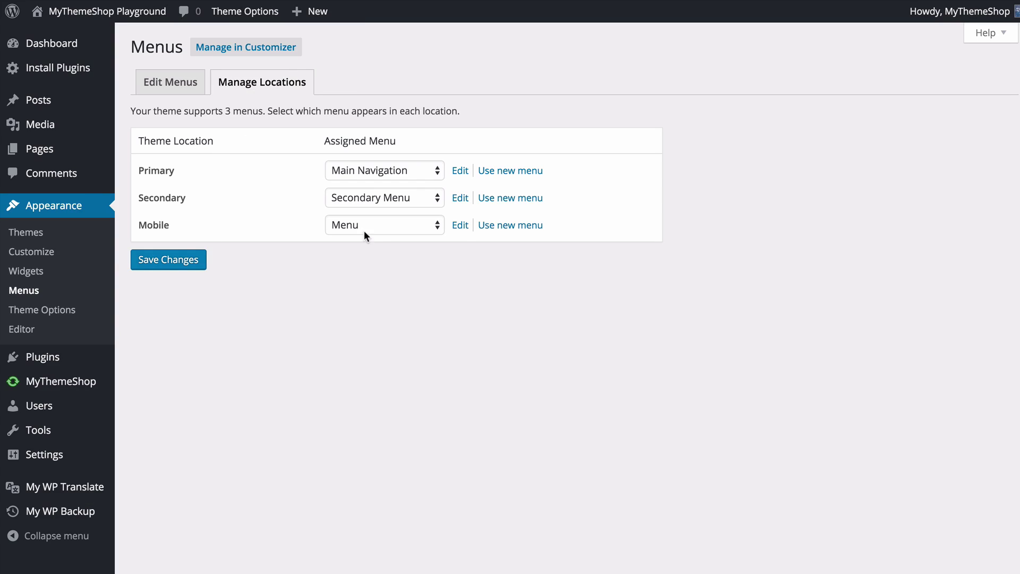
# Step: Return to menu editing and review the available menus, the Secondary Menu's structure and its location settings
pyautogui.click(169, 82)
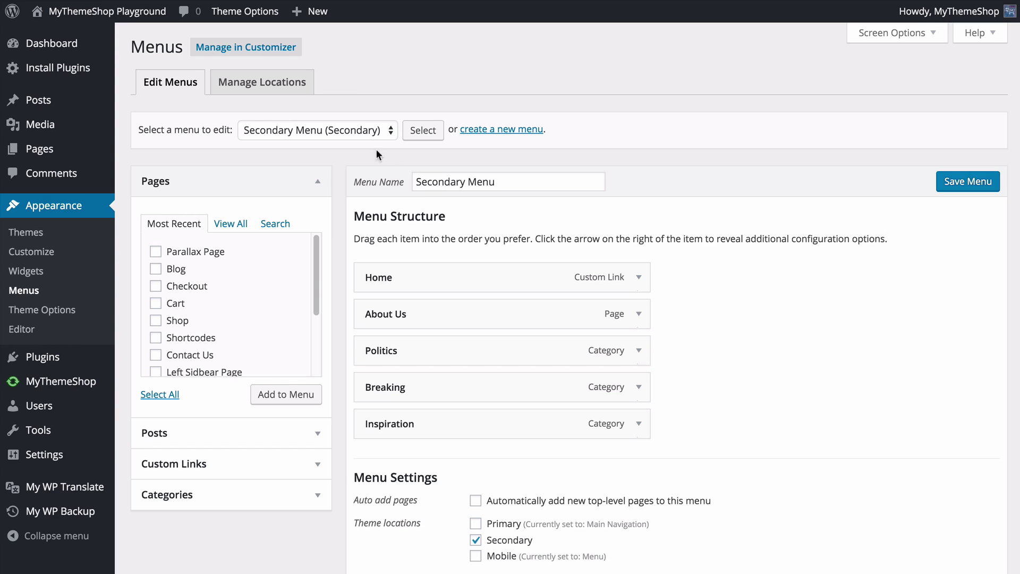
pyautogui.click(362, 130)
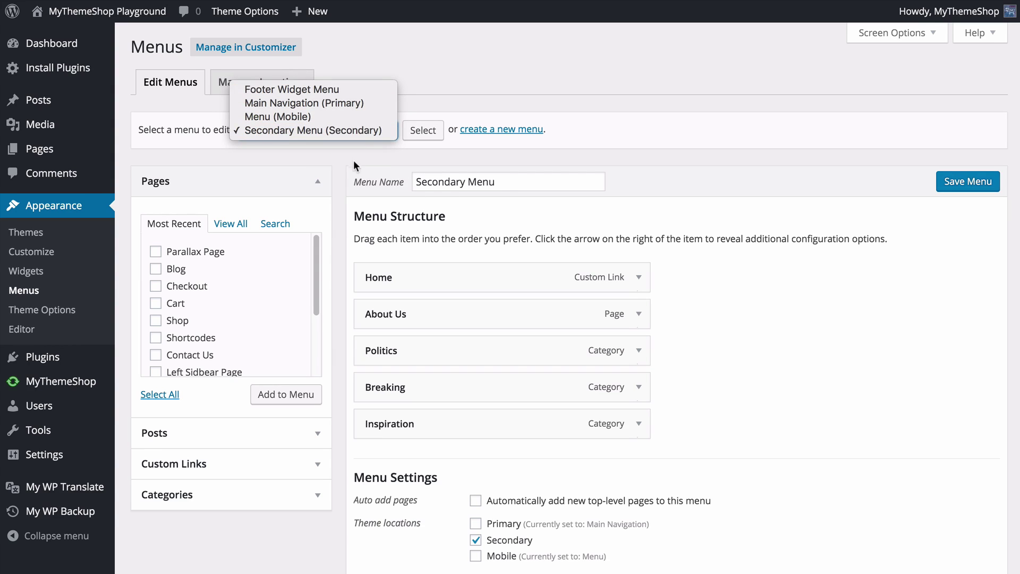
pyautogui.click(368, 160)
pyautogui.scroll(-2, 478, 255)
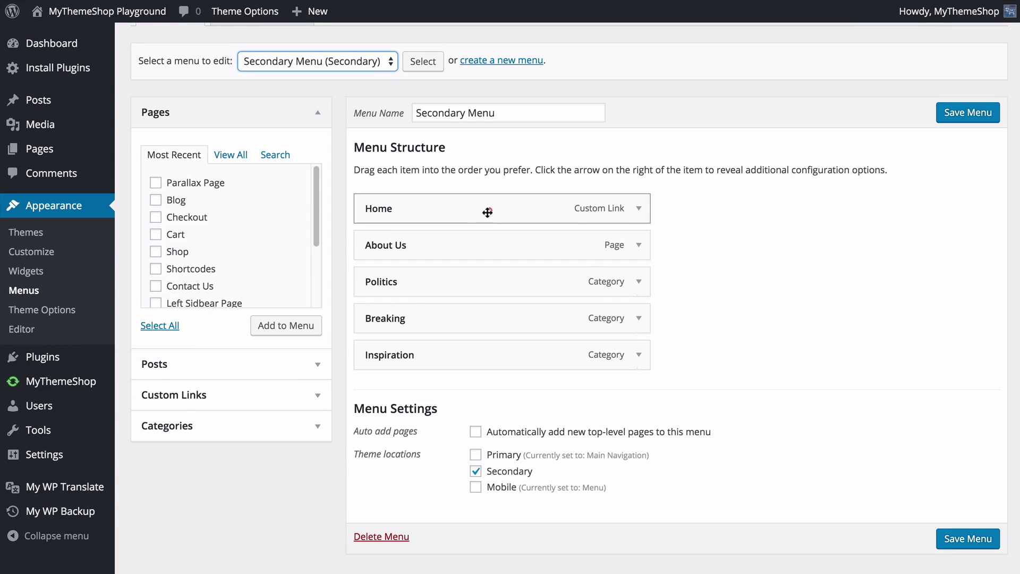
pyautogui.moveTo(485, 209)
pyautogui.mouseDown()
pyautogui.moveTo(484, 294)
pyautogui.moveTo(474, 217)
pyautogui.mouseUp()
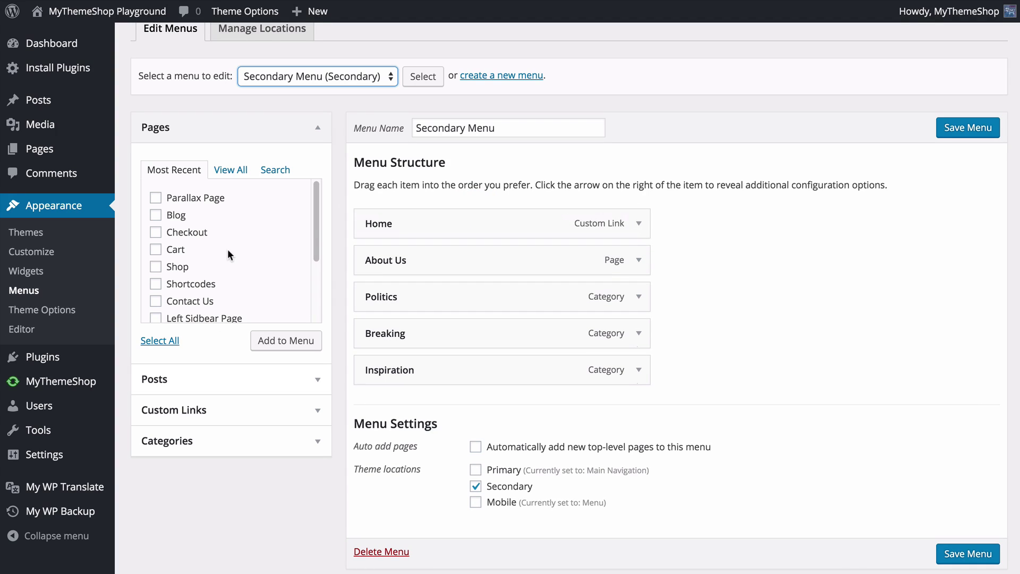
pyautogui.click(266, 37)
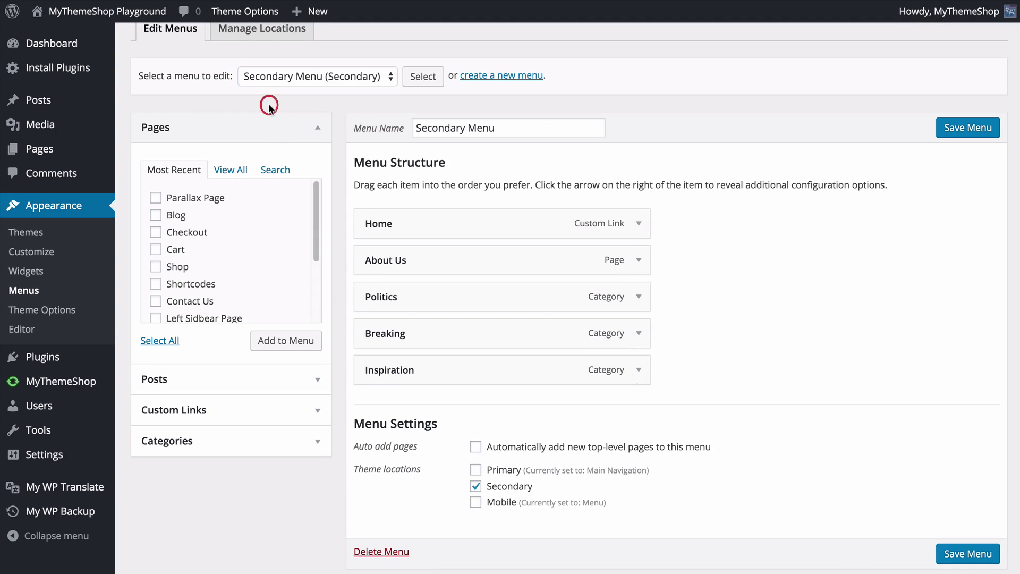
# Step: Return to the theme options, open Typography, and show the Logo font's preview and its additional CSS and fallback settings
pyautogui.click(250, 17)
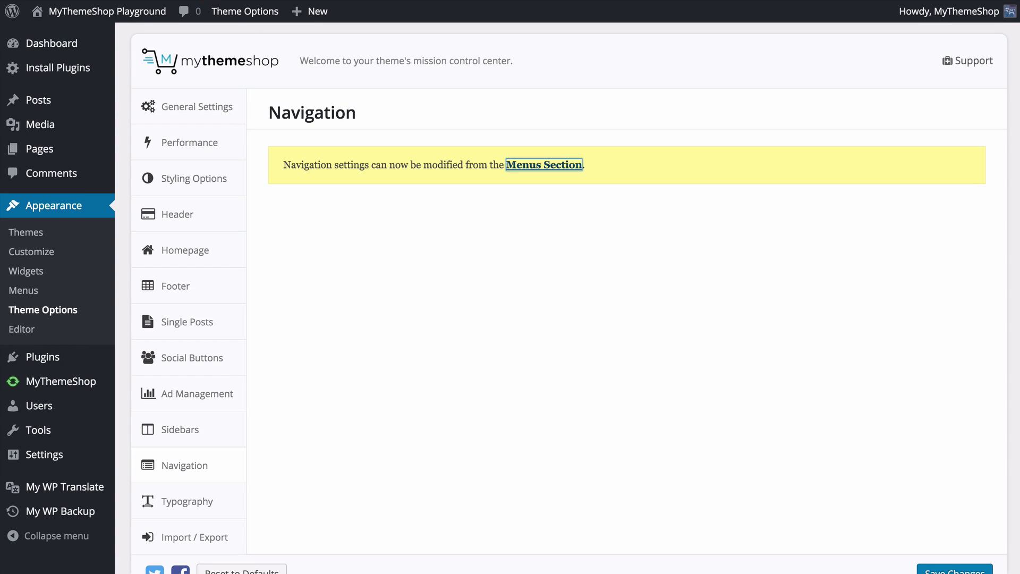
pyautogui.click(229, 496)
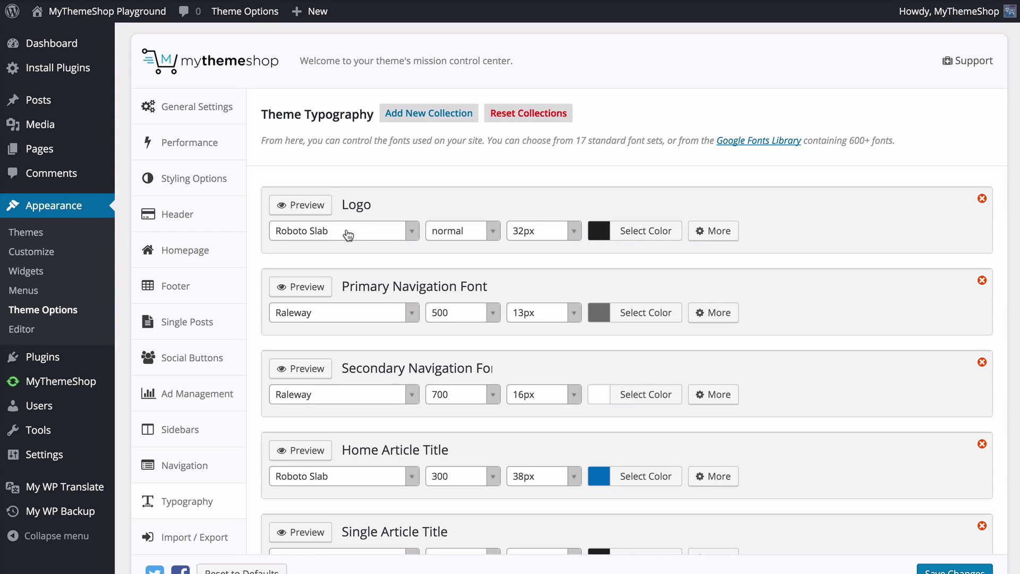
pyautogui.click(315, 208)
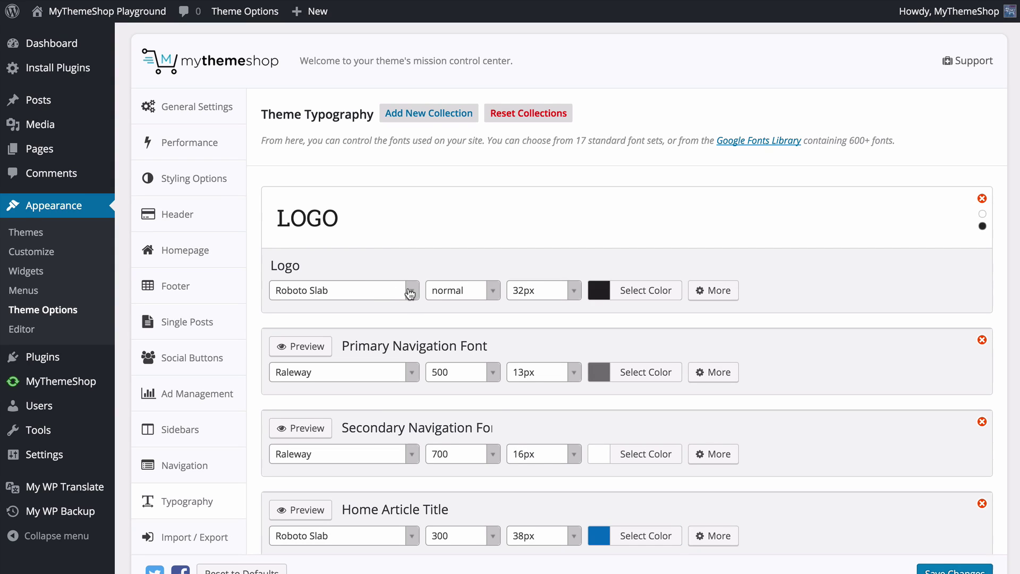
pyautogui.click(491, 291)
pyautogui.click(496, 290)
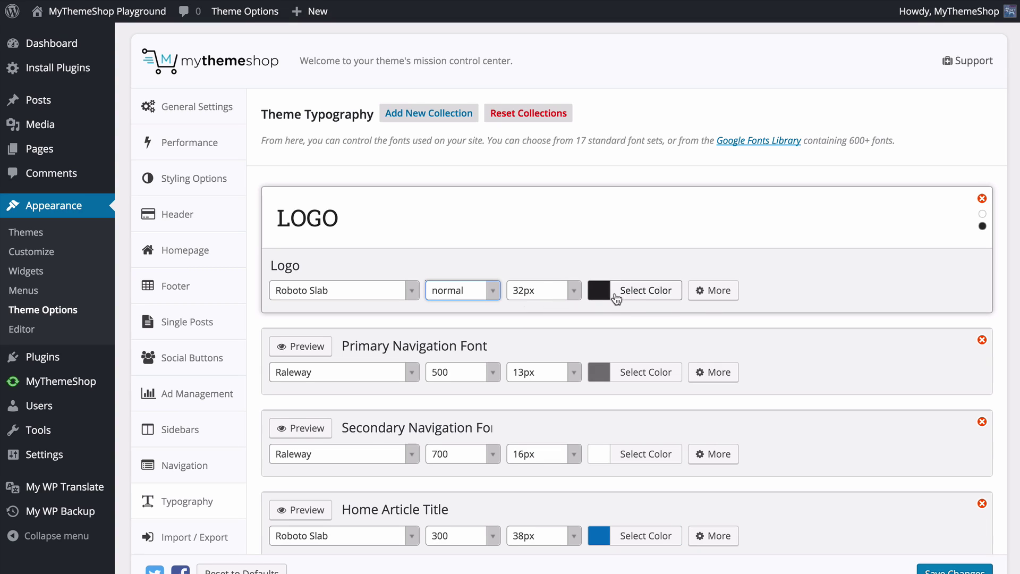
pyautogui.click(705, 295)
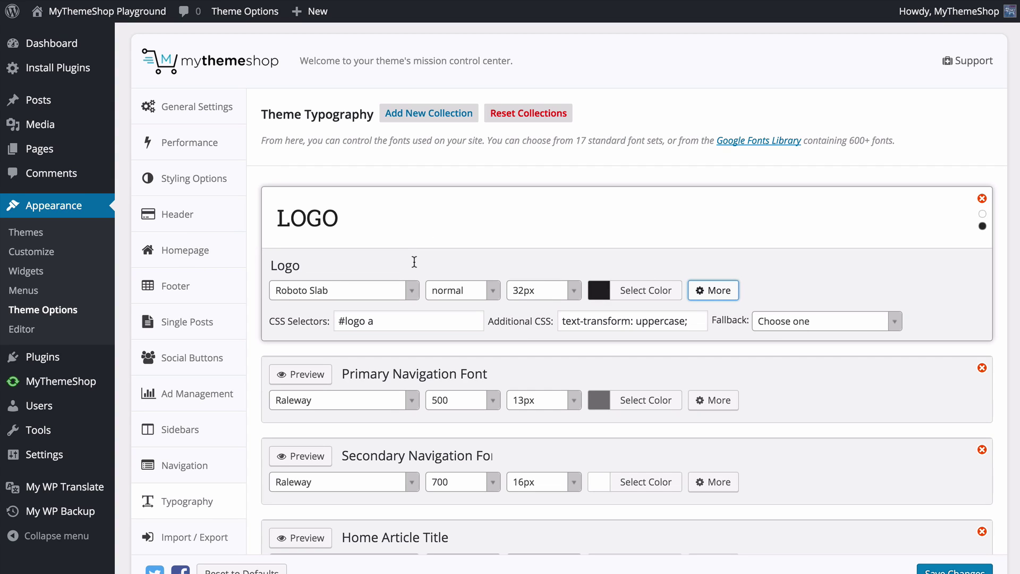
# Step: Browse the Logo font choices, search for "droid", and set the Logo font to Droid Serif
pyautogui.click(411, 289)
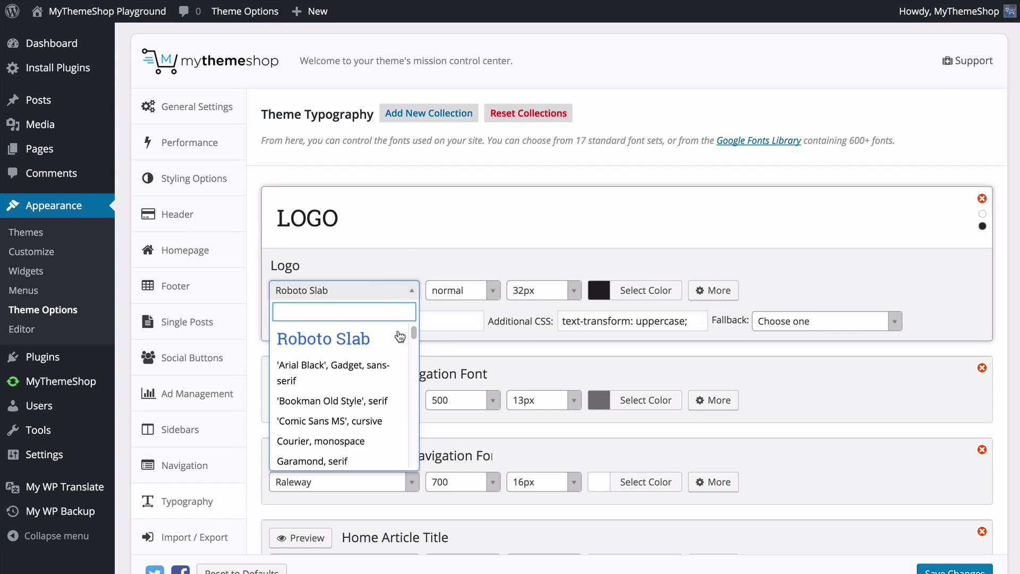
pyautogui.scroll(-3, 349, 346)
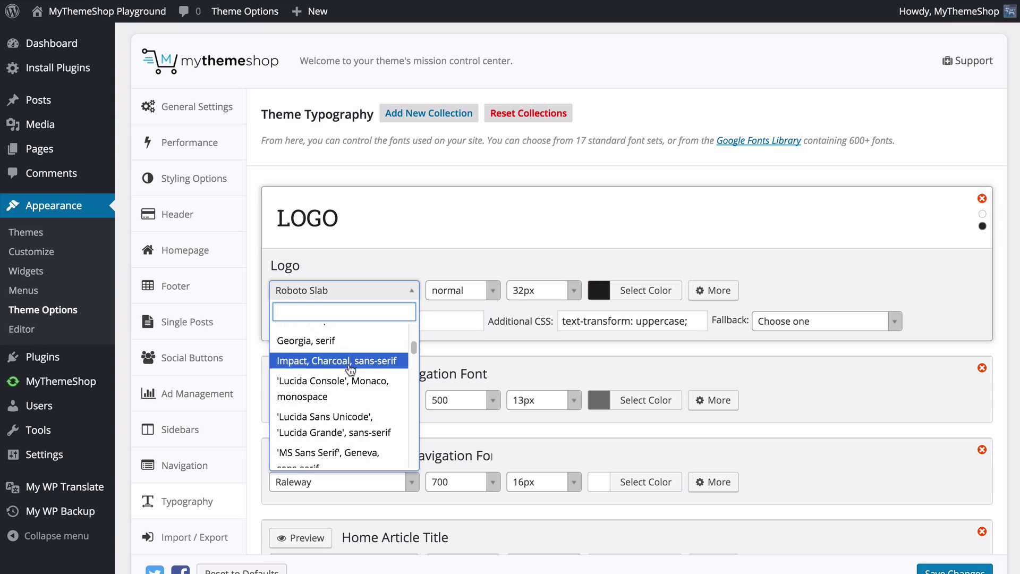
pyautogui.scroll(-6, 350, 368)
pyautogui.scroll(10, 323, 370)
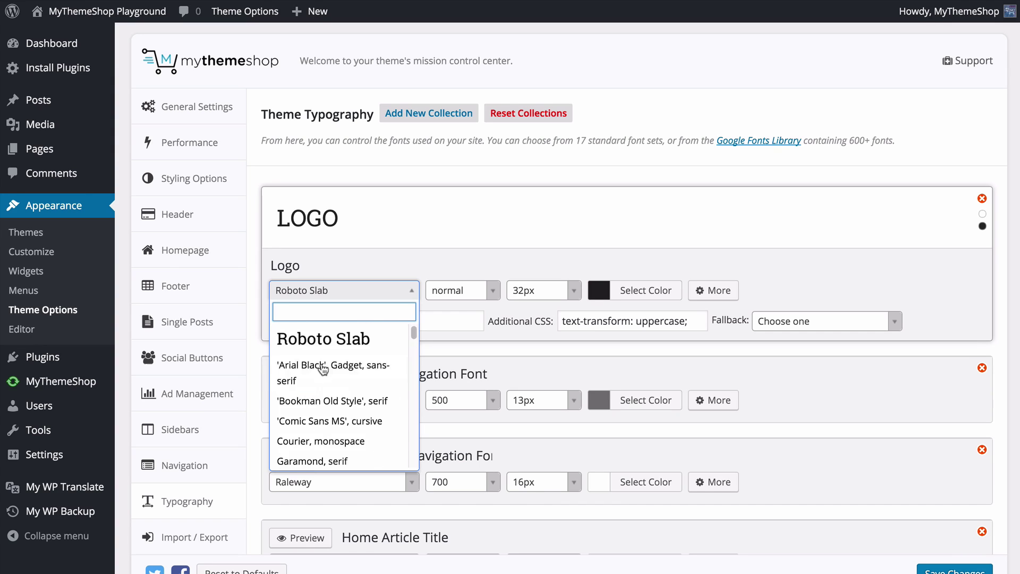
pyautogui.scroll(-7, 335, 374)
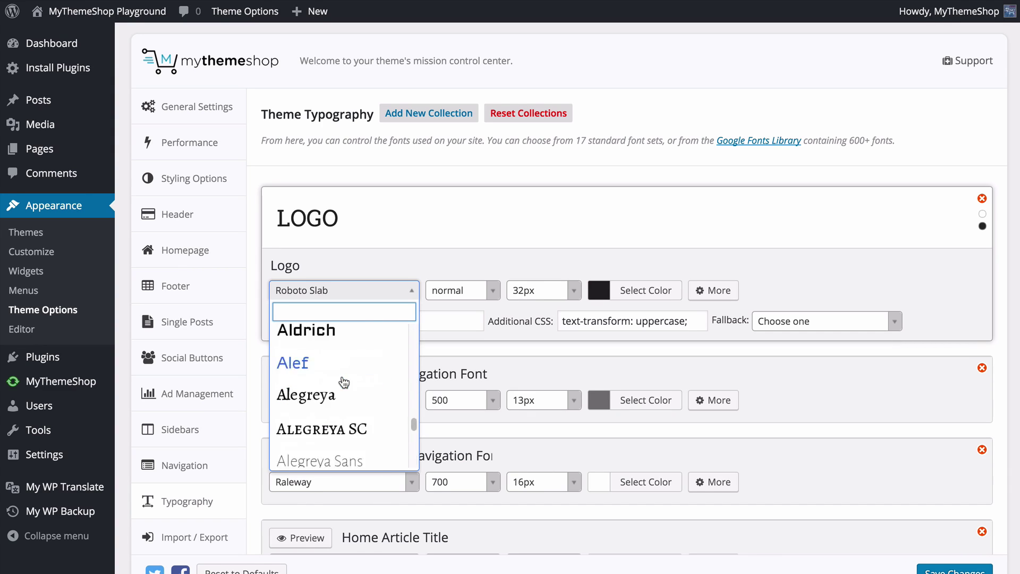
pyautogui.scroll(-6, 344, 382)
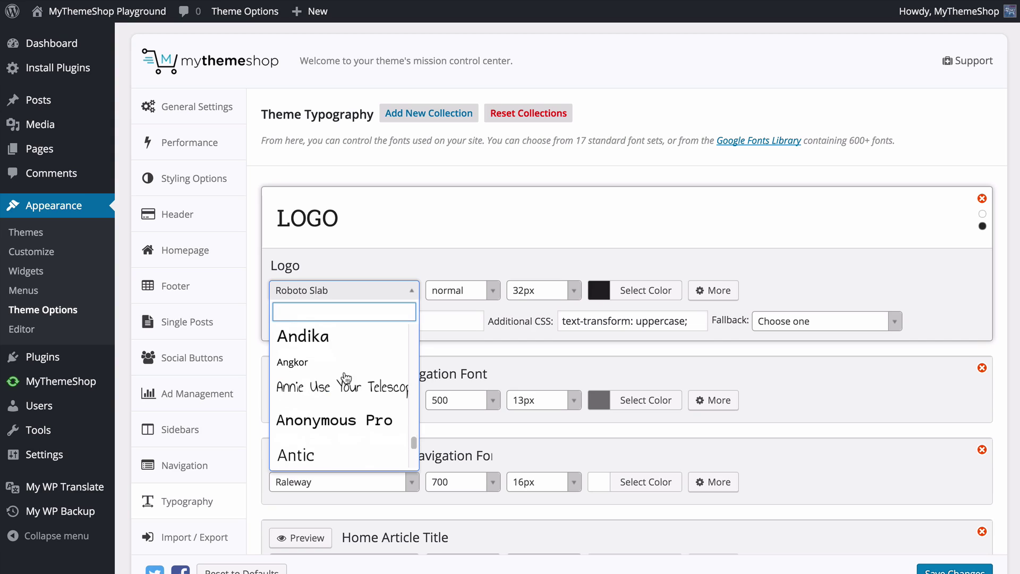
pyautogui.scroll(-6, 344, 374)
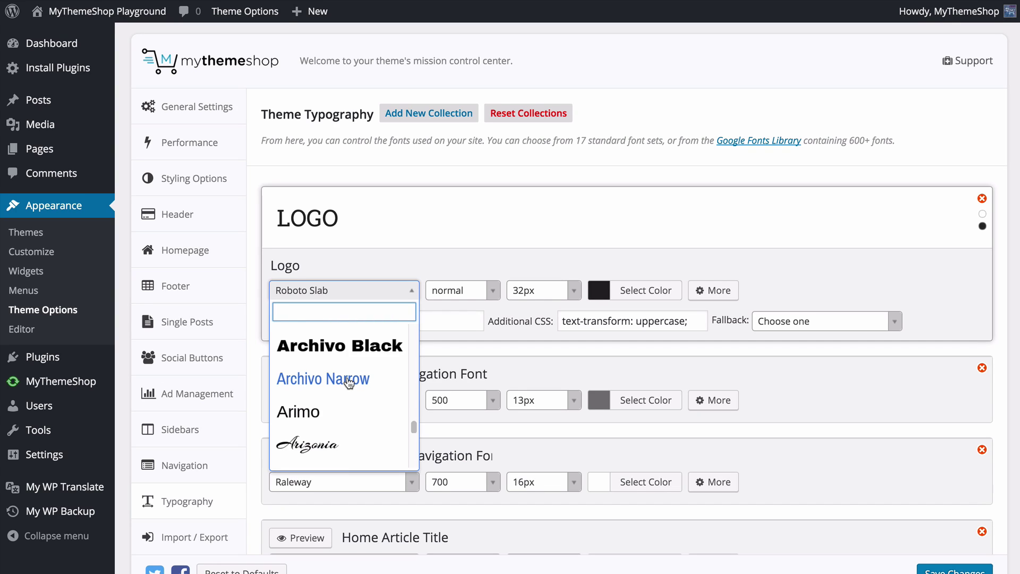
pyautogui.write('dro')
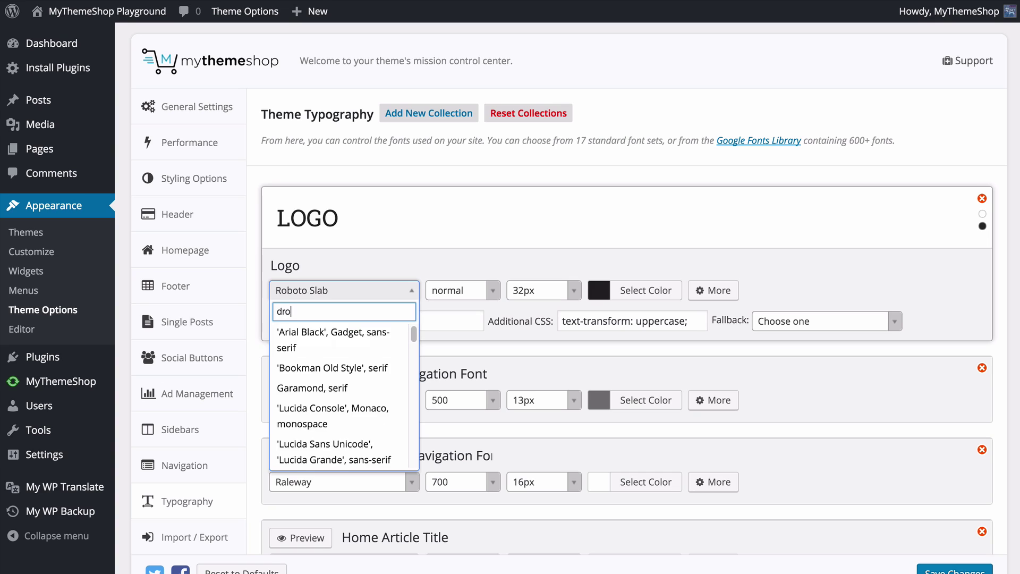
pyautogui.write('id')
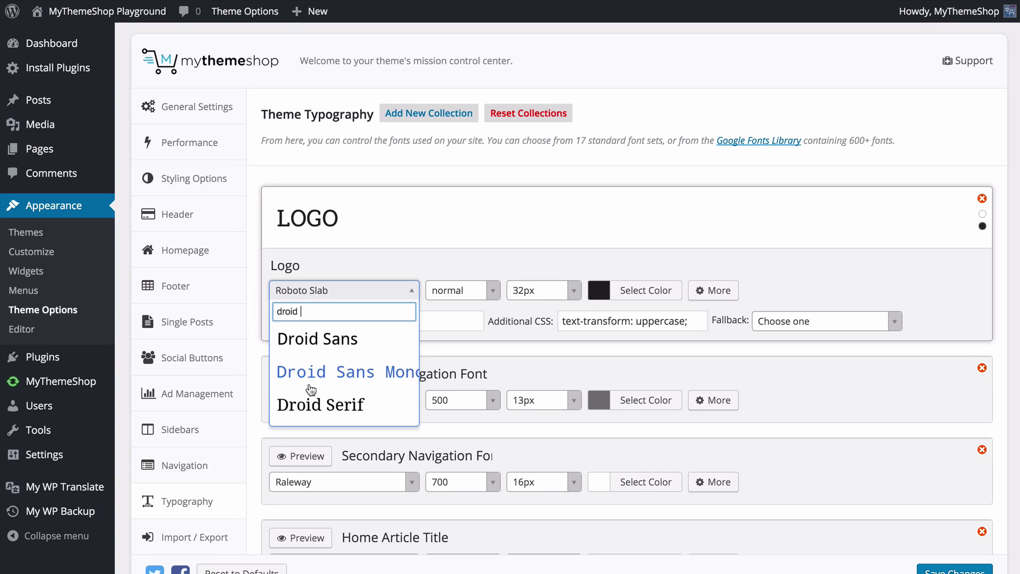
pyautogui.click(302, 406)
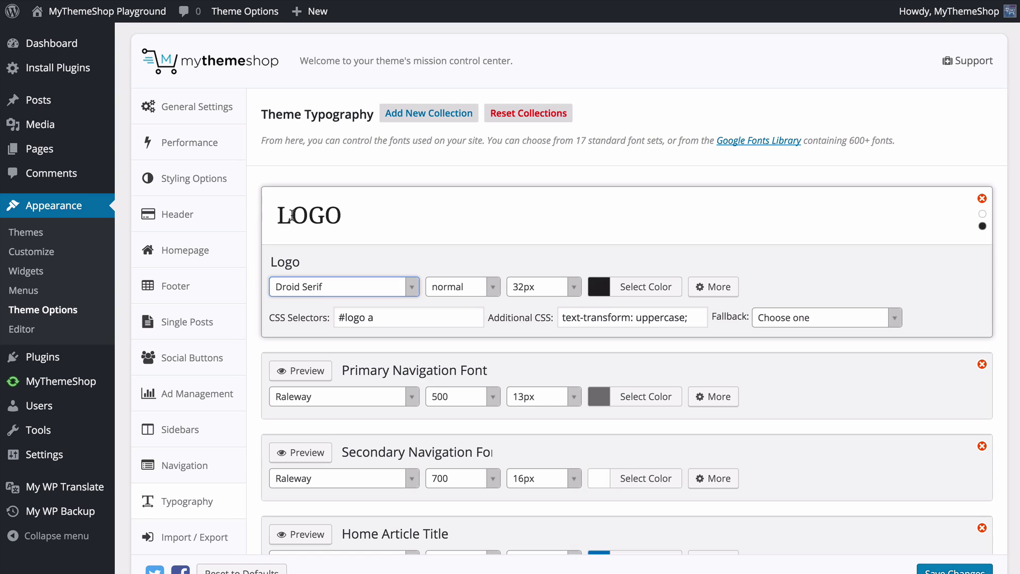
# Step: Set the Logo font's weight to 700 and keep its size at 32px
pyautogui.click(489, 290)
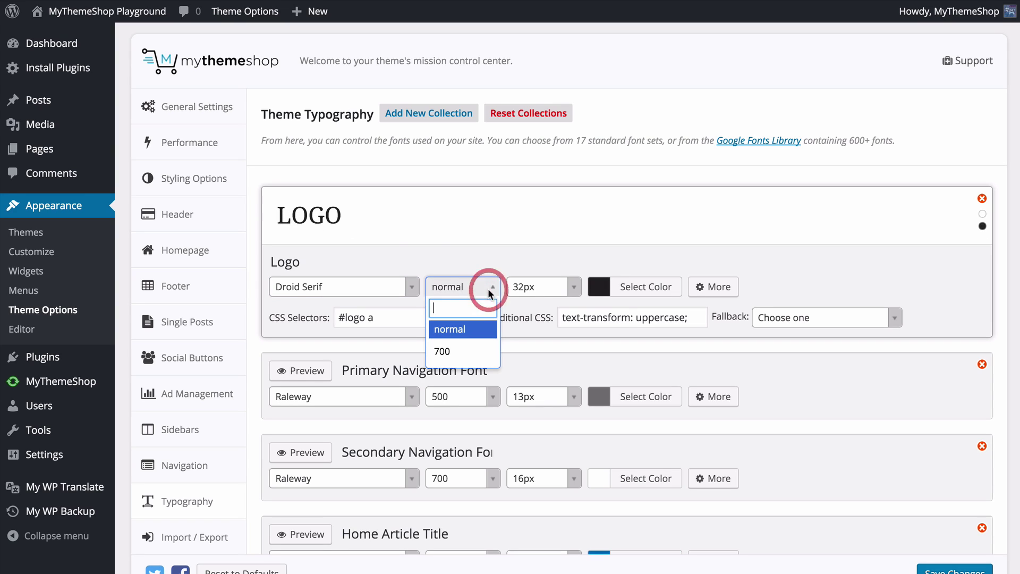
pyautogui.click(452, 352)
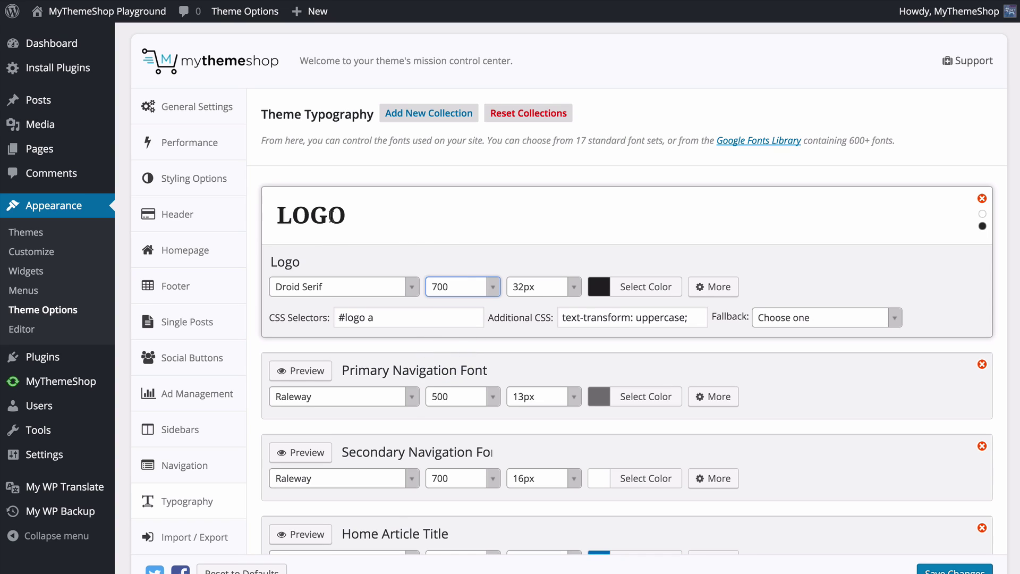
pyautogui.click(574, 290)
pyautogui.click(617, 244)
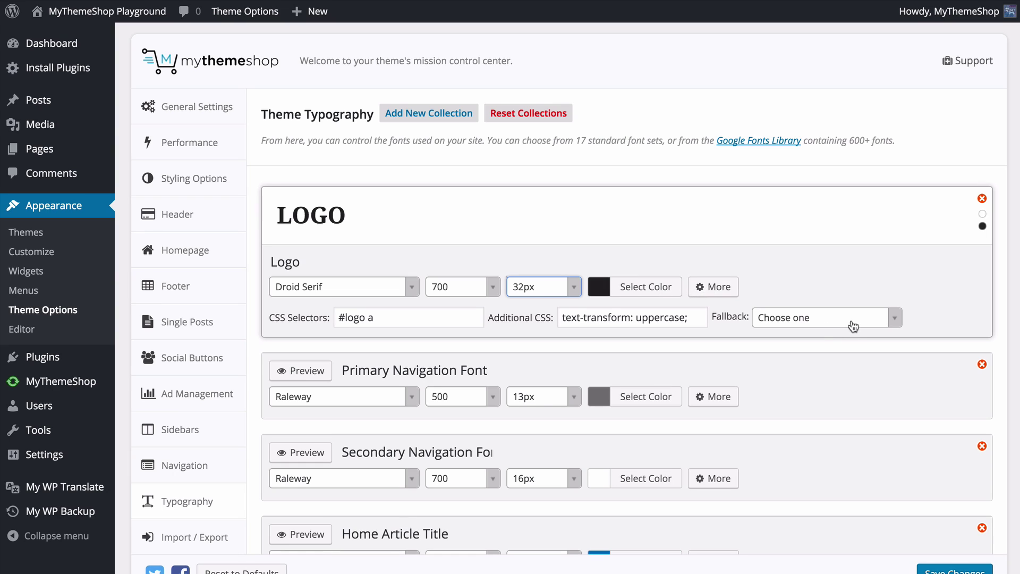
# Step: Set the Logo font's fallback to Georgia, serif
pyautogui.click(900, 319)
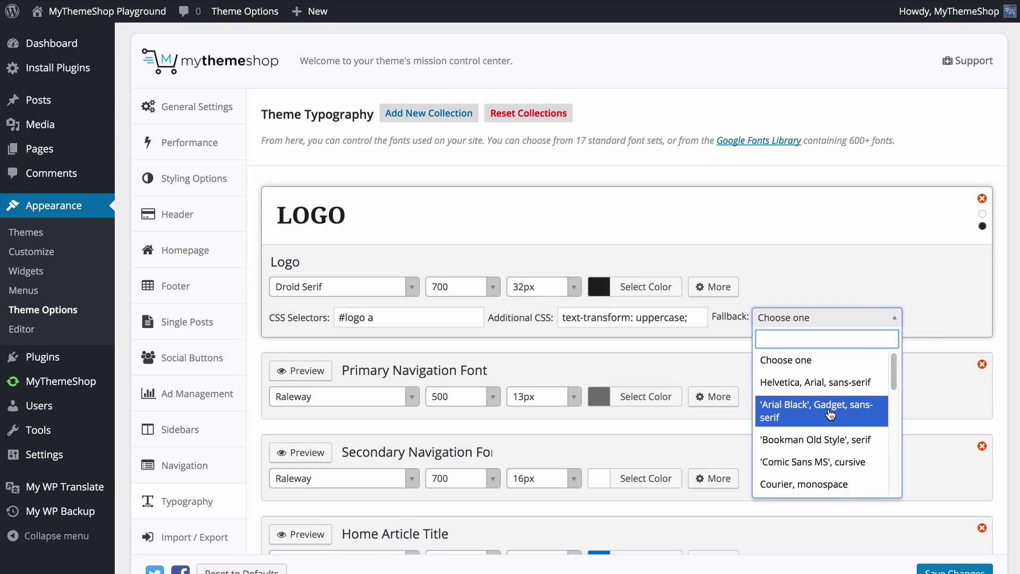
pyautogui.scroll(-3, 829, 412)
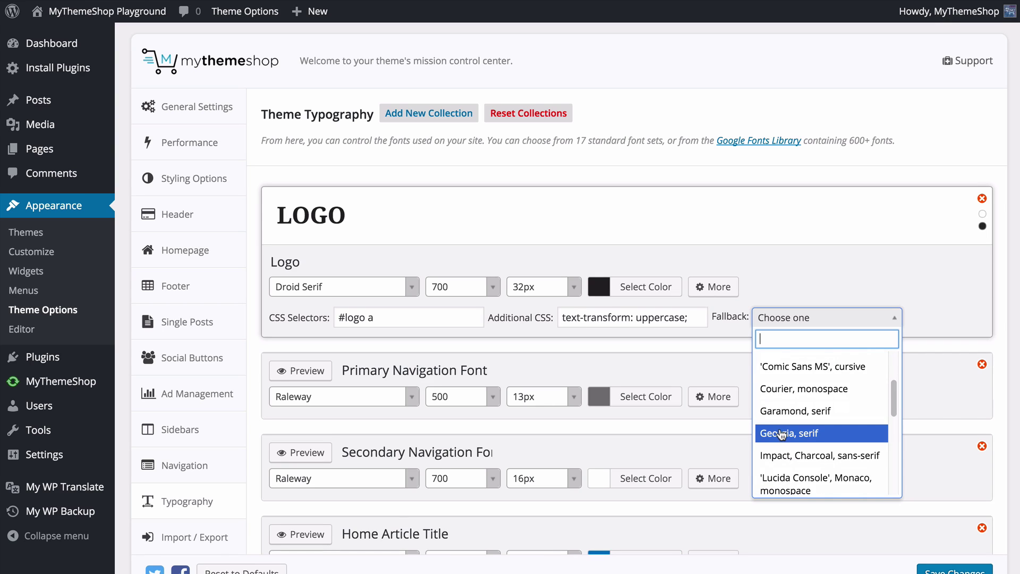
pyautogui.click(781, 433)
pyautogui.click(936, 303)
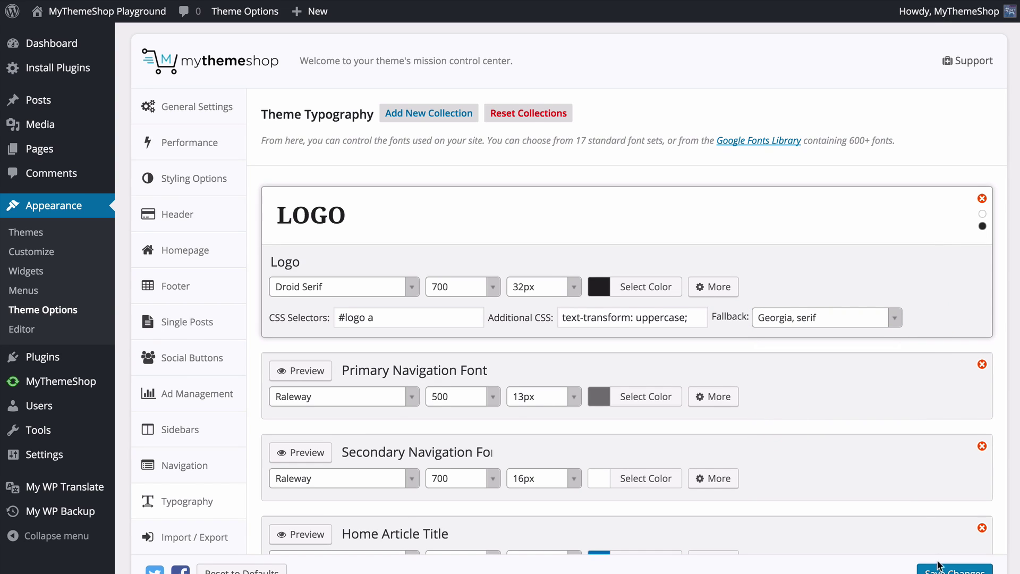
# Step: Review the remaining font collections and character sets, save the typography options, and open the site's front end
pyautogui.scroll(-3, 914, 487)
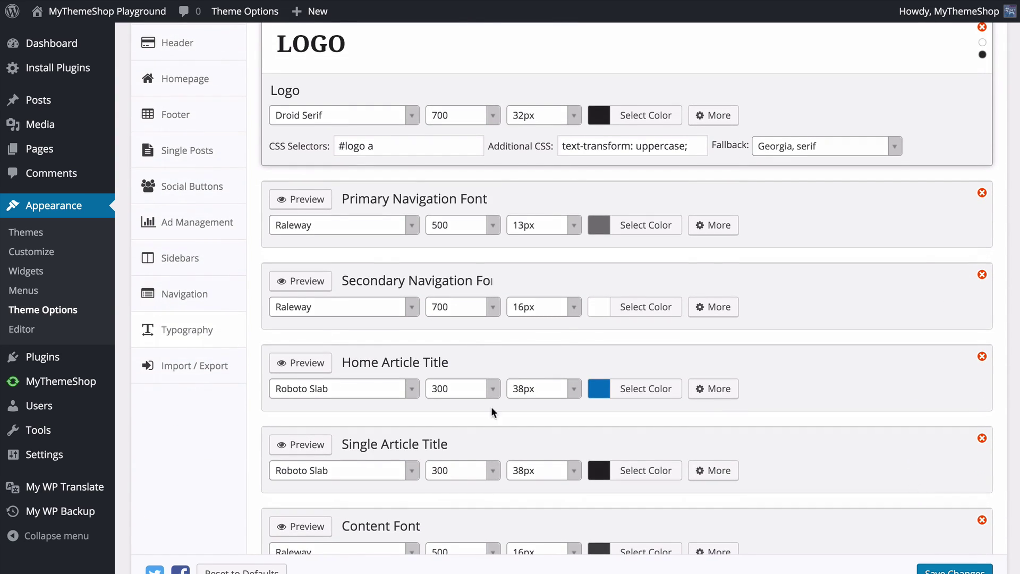
pyautogui.scroll(-10, 529, 331)
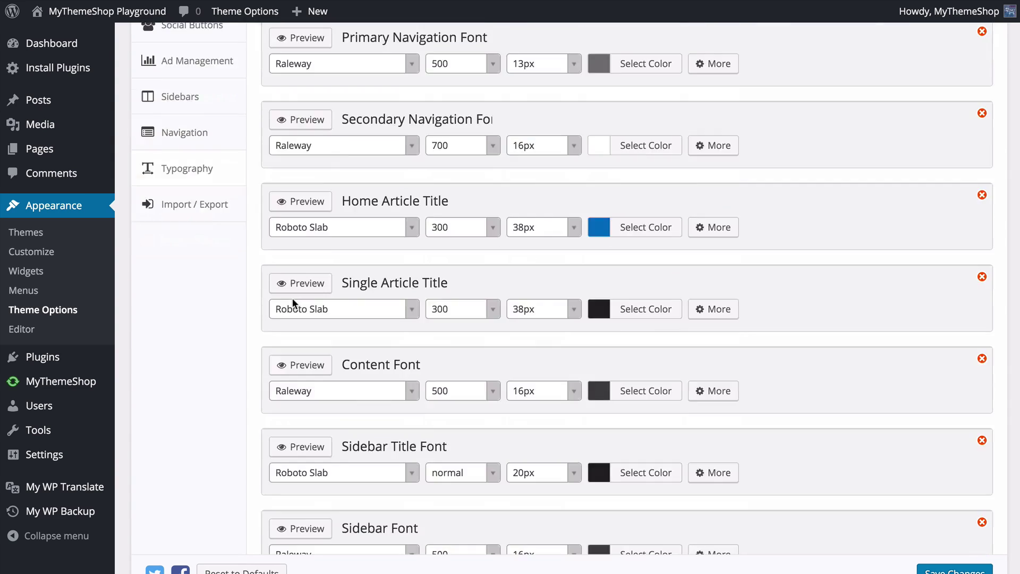
pyautogui.scroll(-13, 292, 298)
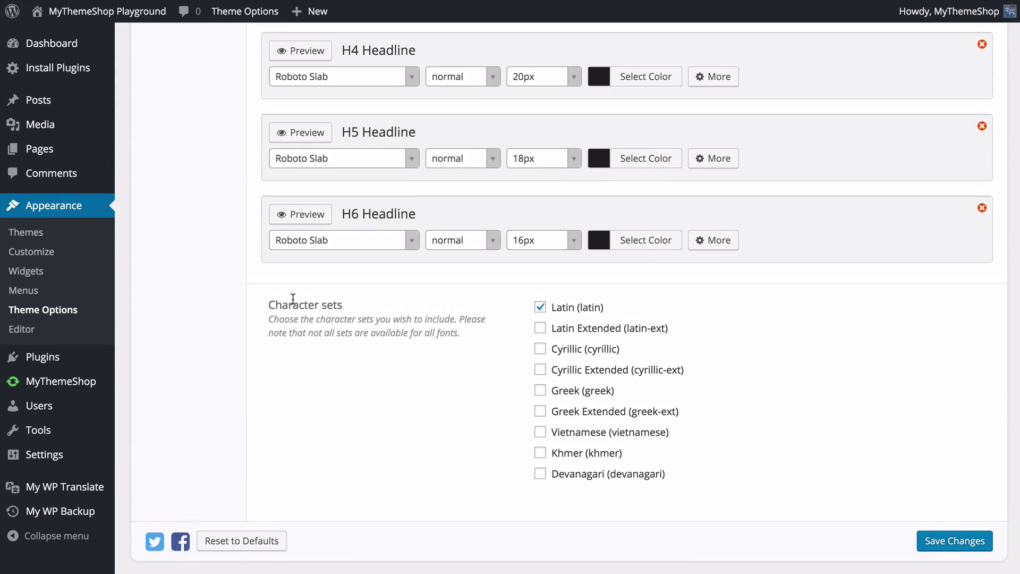
pyautogui.scroll(20, 292, 298)
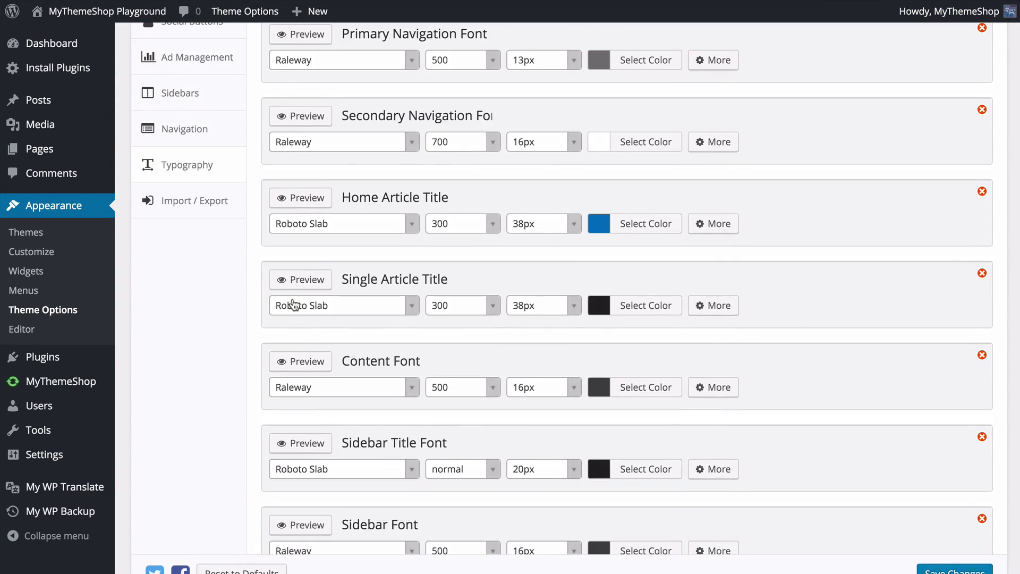
pyautogui.scroll(-20, 435, 250)
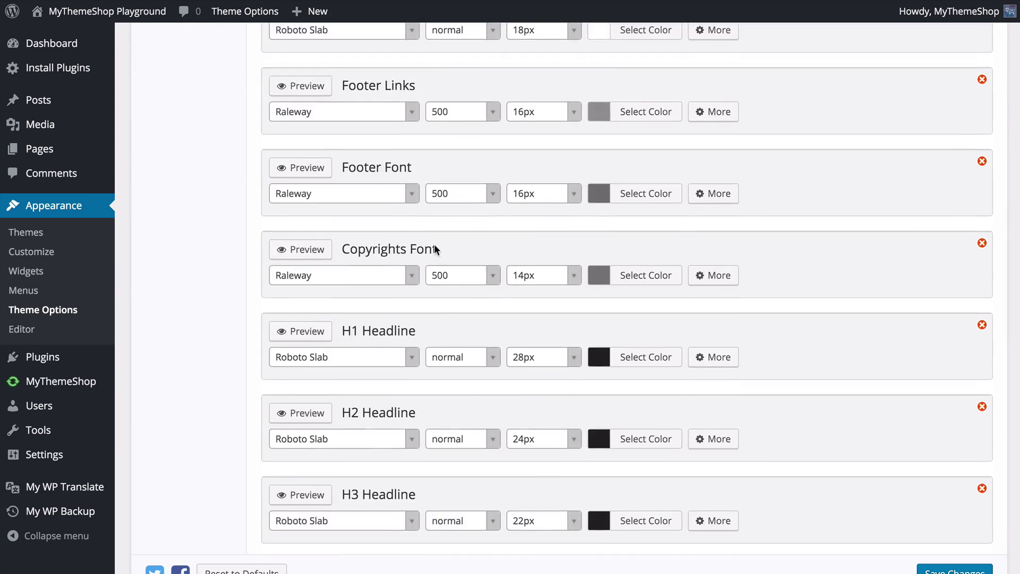
pyautogui.scroll(-2, 434, 244)
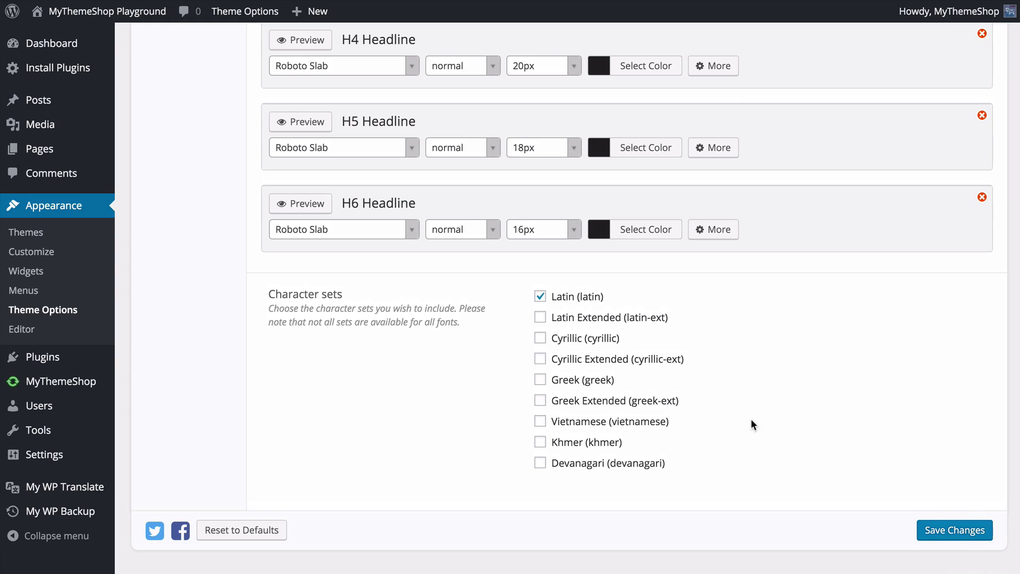
pyautogui.click(959, 531)
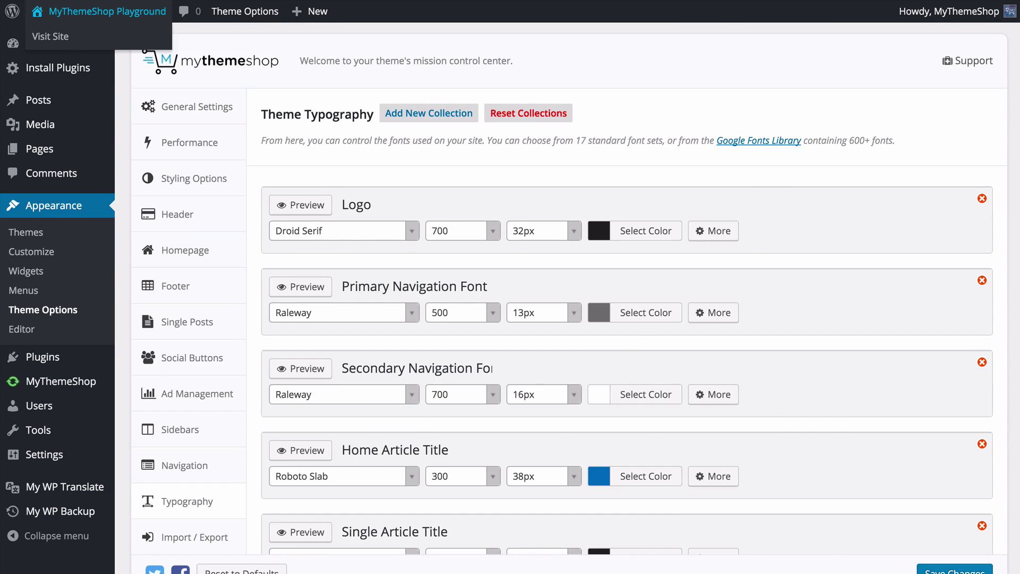
pyautogui.click(106, 11)
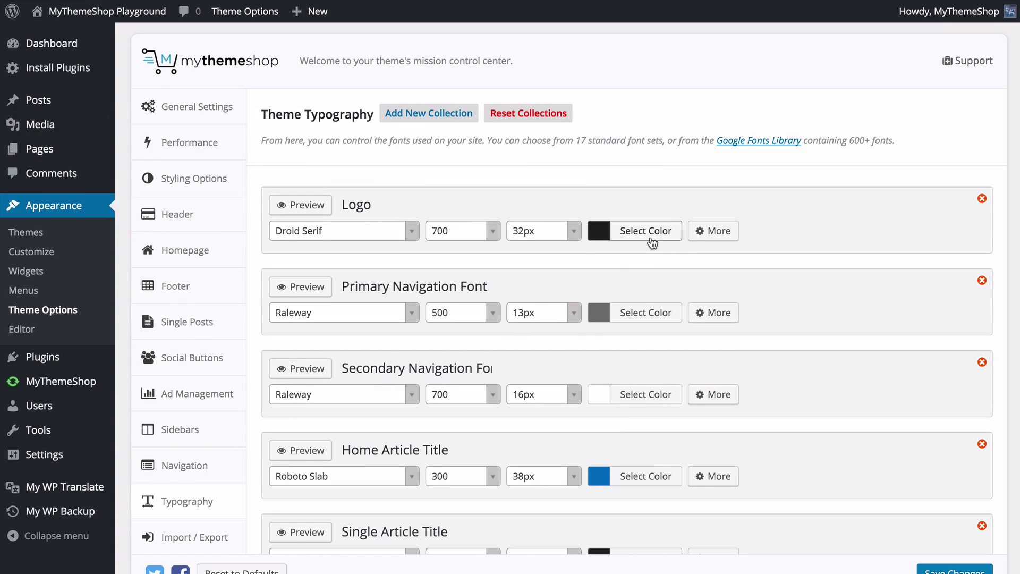
# Step: Open the Import / Export options and look through the preset, import, export and child theme sections
pyautogui.scroll(-2, 652, 242)
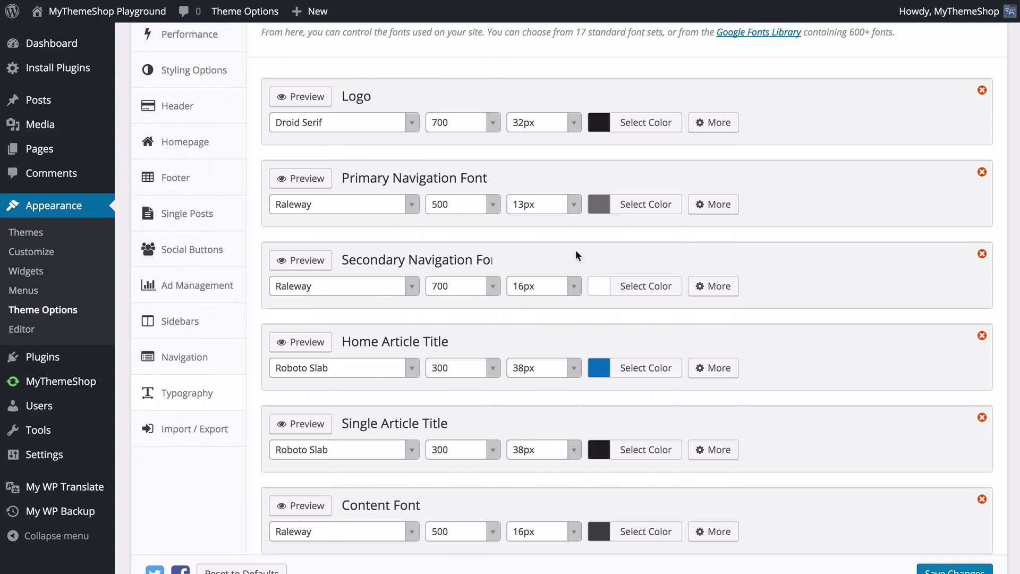
pyautogui.click(196, 428)
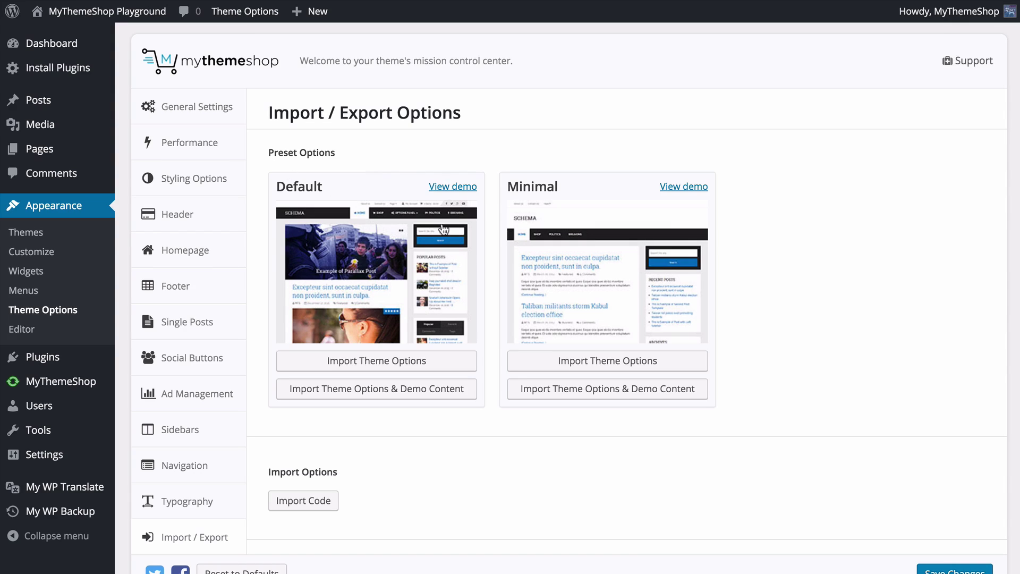
pyautogui.scroll(-3, 363, 263)
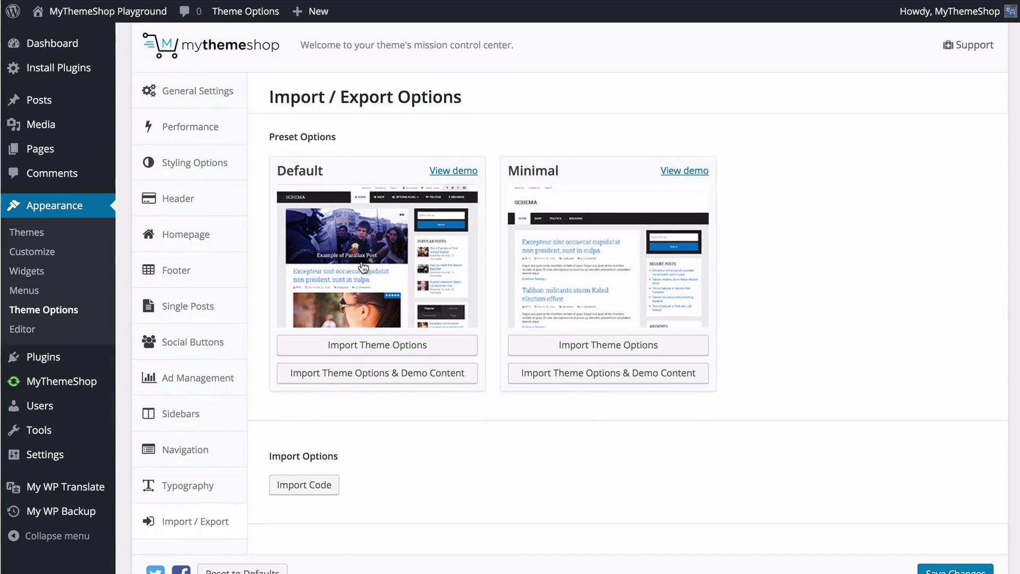
pyautogui.scroll(-1, 363, 266)
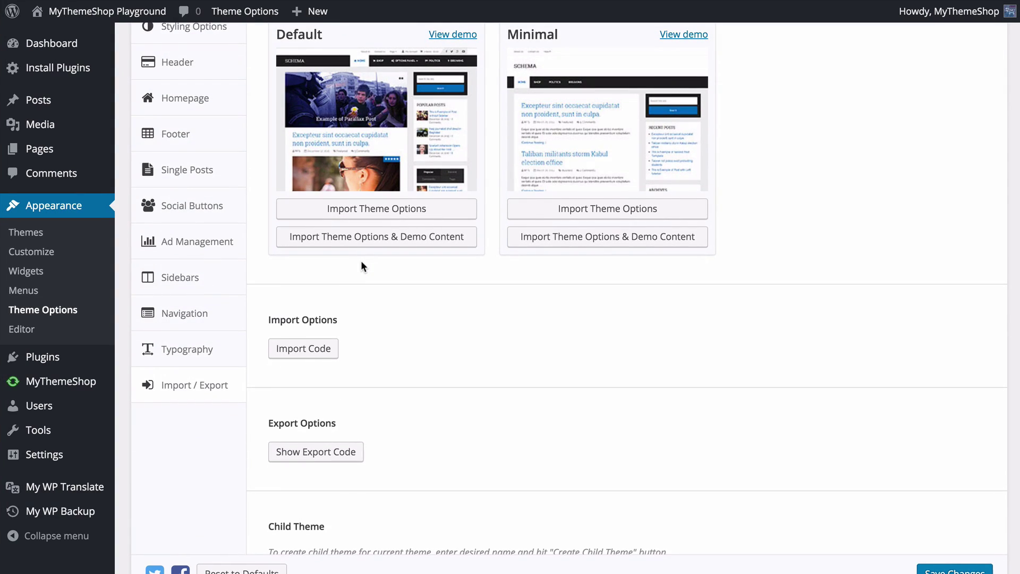
pyautogui.scroll(-3, 362, 263)
pyautogui.scroll(-1, 356, 260)
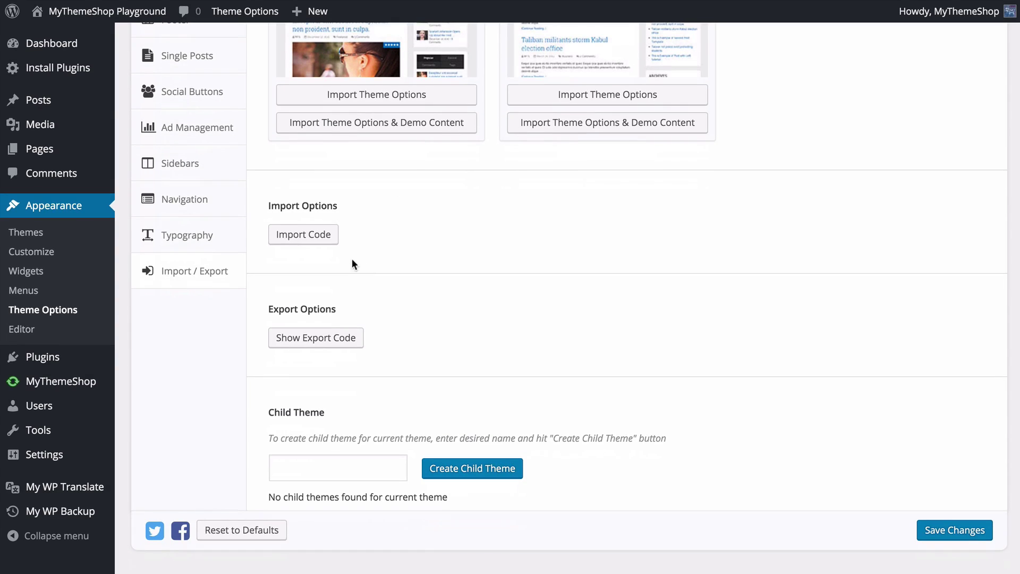
# Step: Show the theme options' export code, open and close the import code field, and hide the export code again
pyautogui.click(328, 345)
pyautogui.scroll(-3, 379, 383)
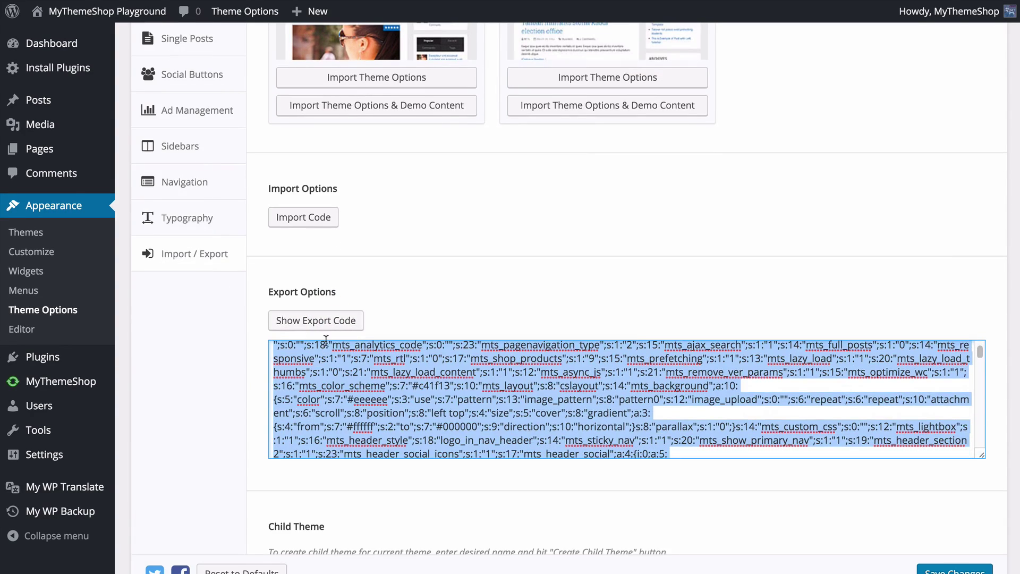
pyautogui.scroll(-1, 453, 348)
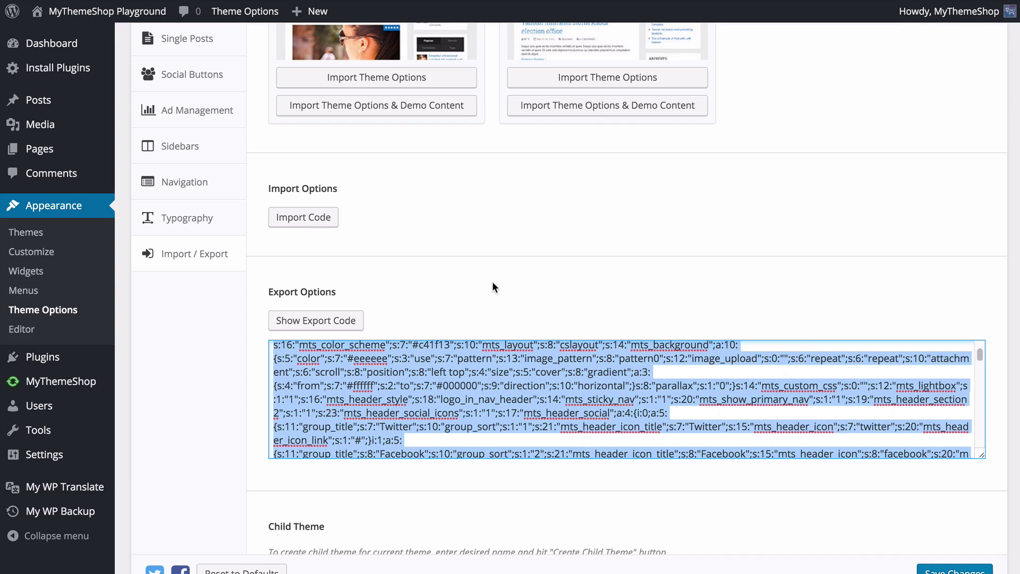
pyautogui.click(303, 217)
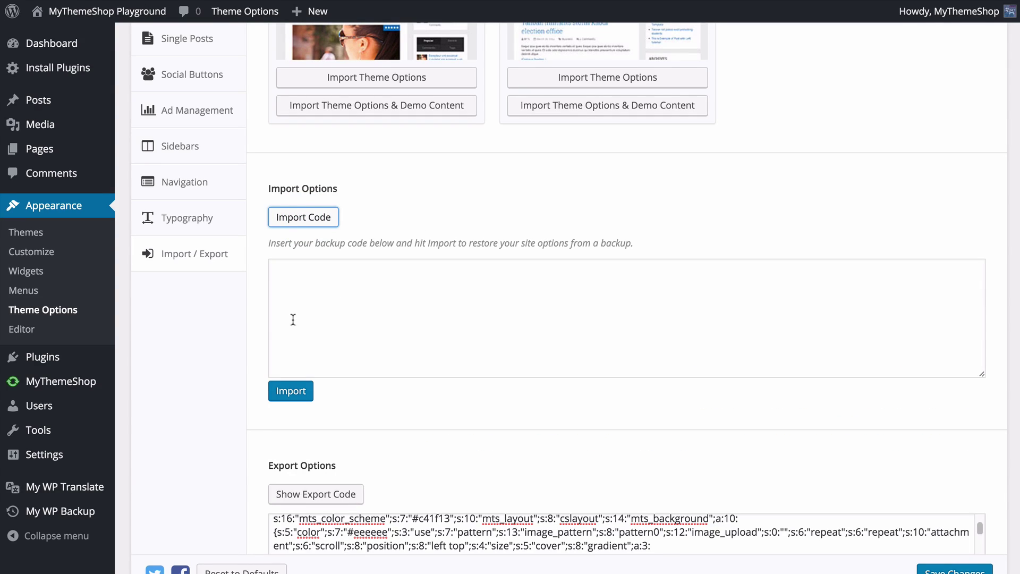
pyautogui.click(295, 225)
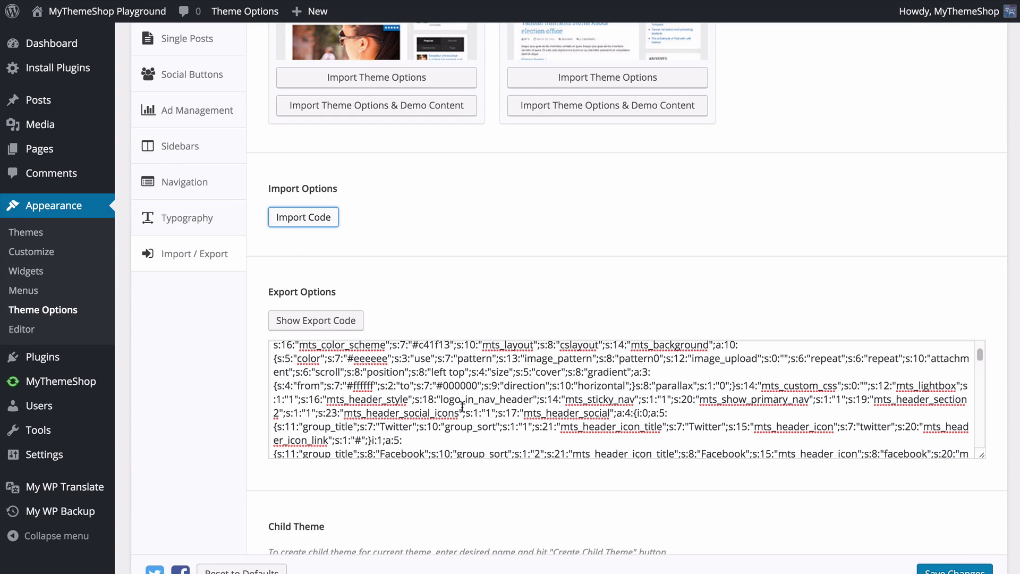
pyautogui.click(315, 321)
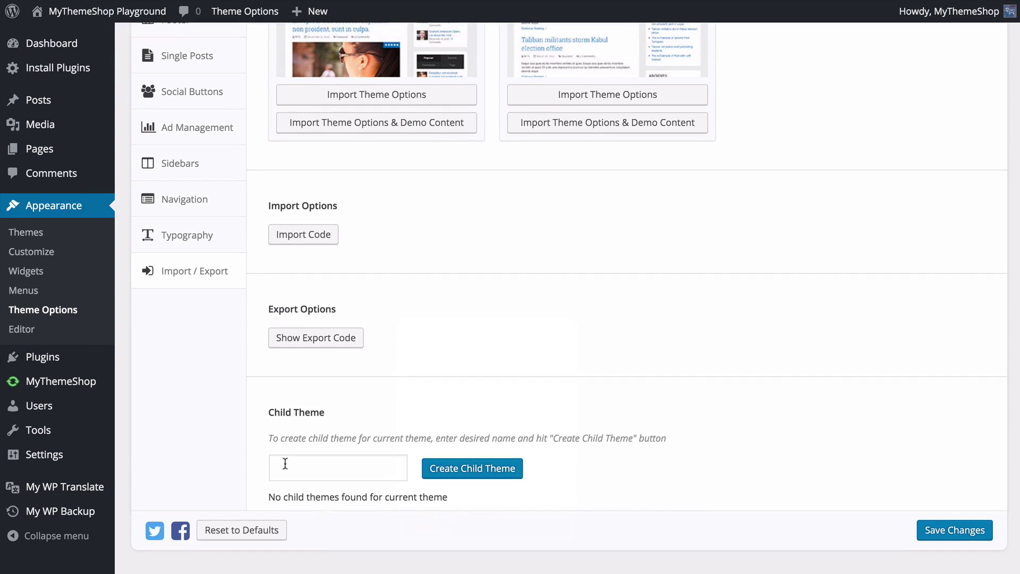
# Step: Create a child theme named "Schema Child" and save the theme options
pyautogui.click(285, 464)
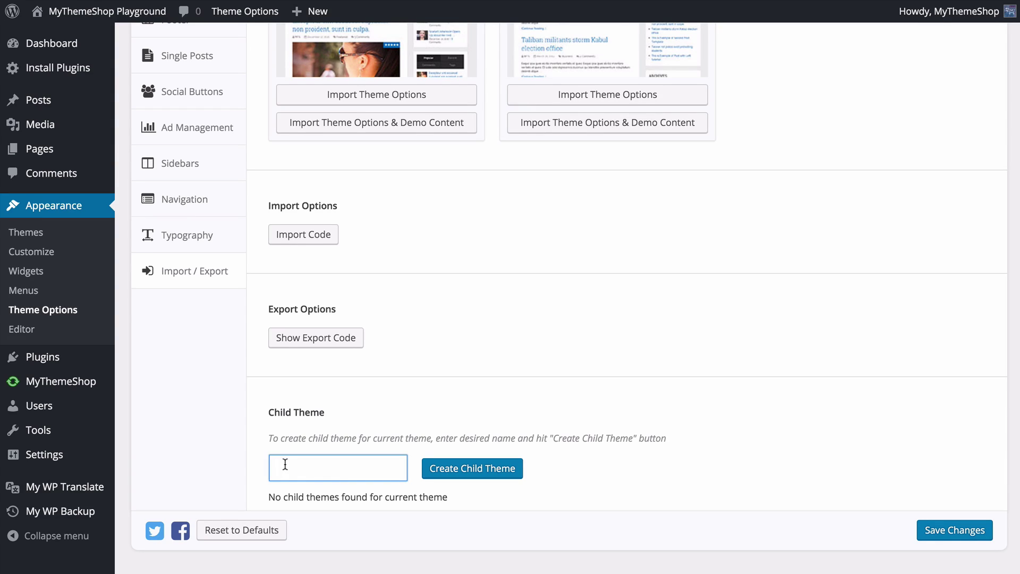
pyautogui.click(285, 464)
pyautogui.write('Schema Child')
pyautogui.click(454, 476)
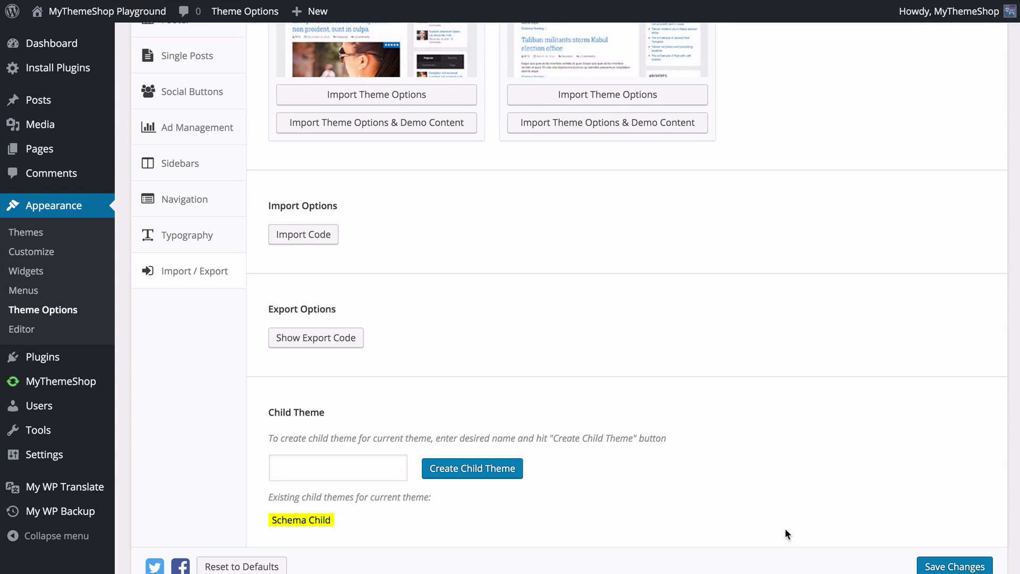
pyautogui.scroll(-1, 785, 528)
pyautogui.click(967, 534)
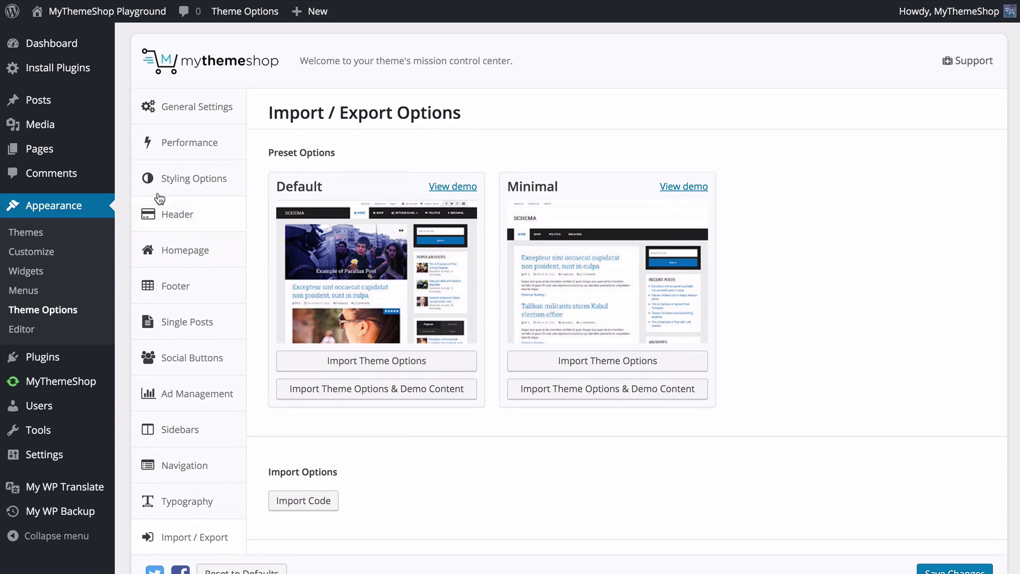
# Step: Go to the Widgets page, browse the available widgets, and expand the Footer 1, Footer 2, Footer 3 and Page Sidebar areas
pyautogui.click(52, 272)
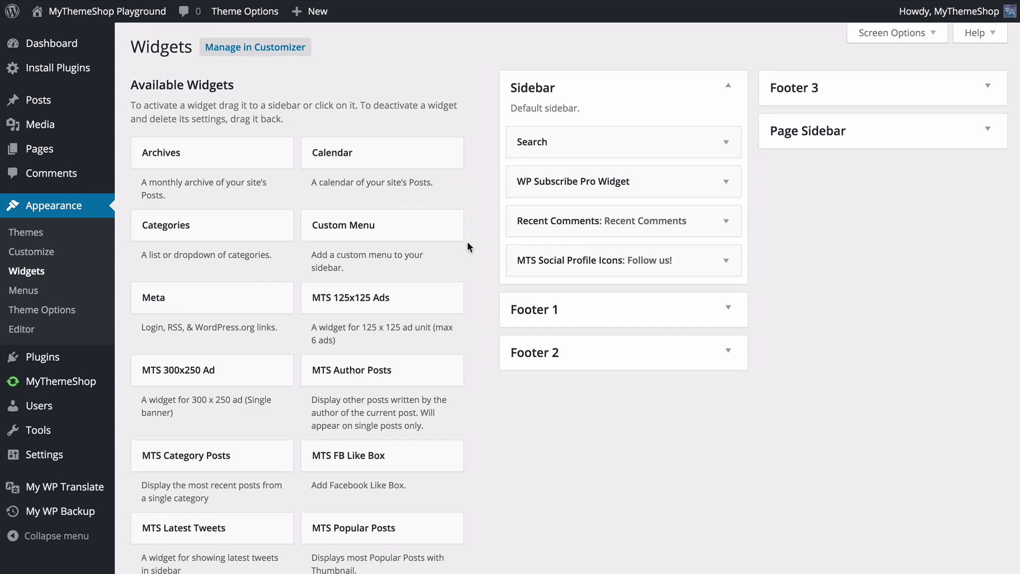
pyautogui.scroll(-15, 465, 248)
pyautogui.scroll(15, 467, 258)
pyautogui.click(585, 310)
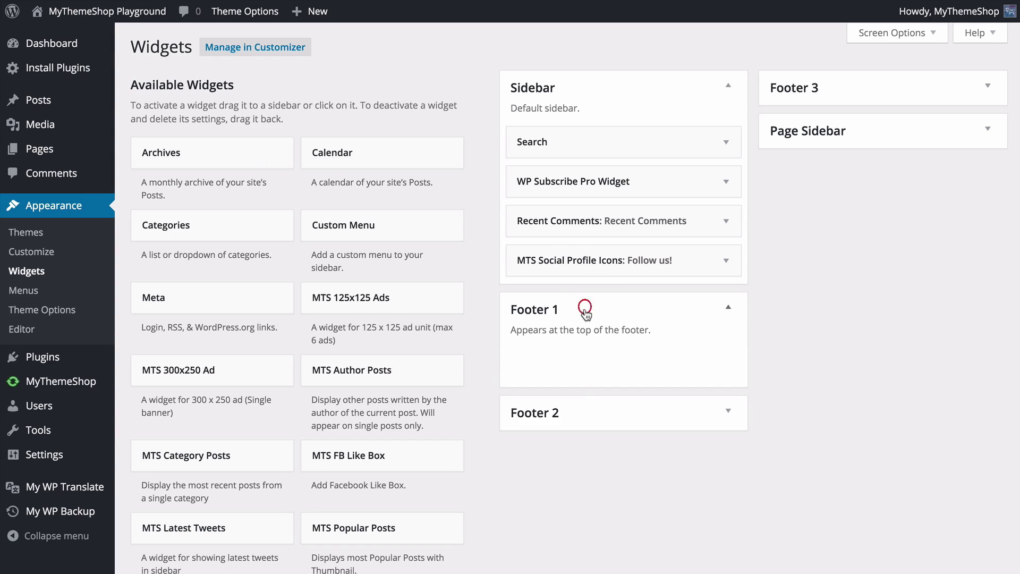
pyautogui.click(595, 419)
pyautogui.click(807, 86)
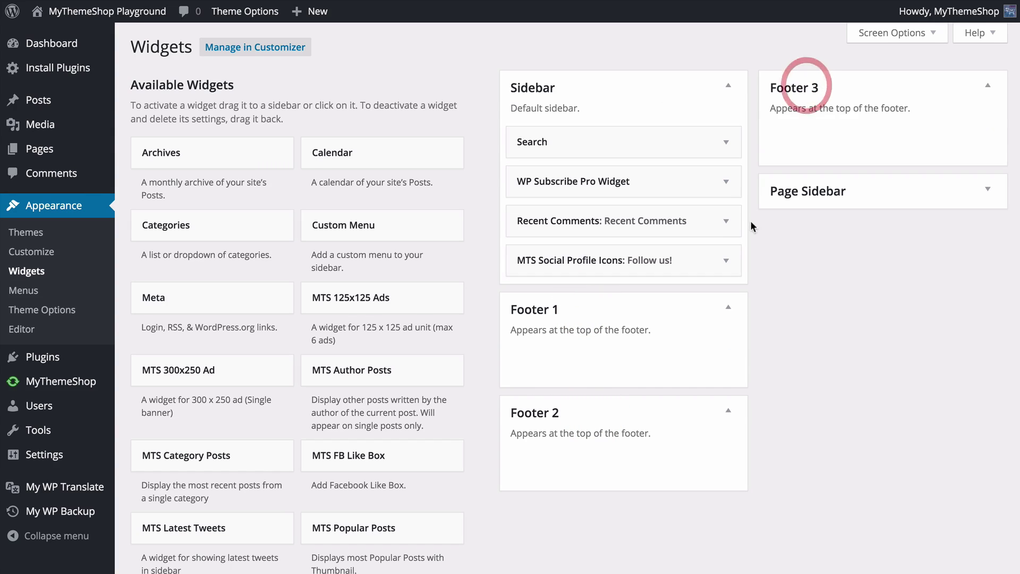
pyautogui.click(793, 196)
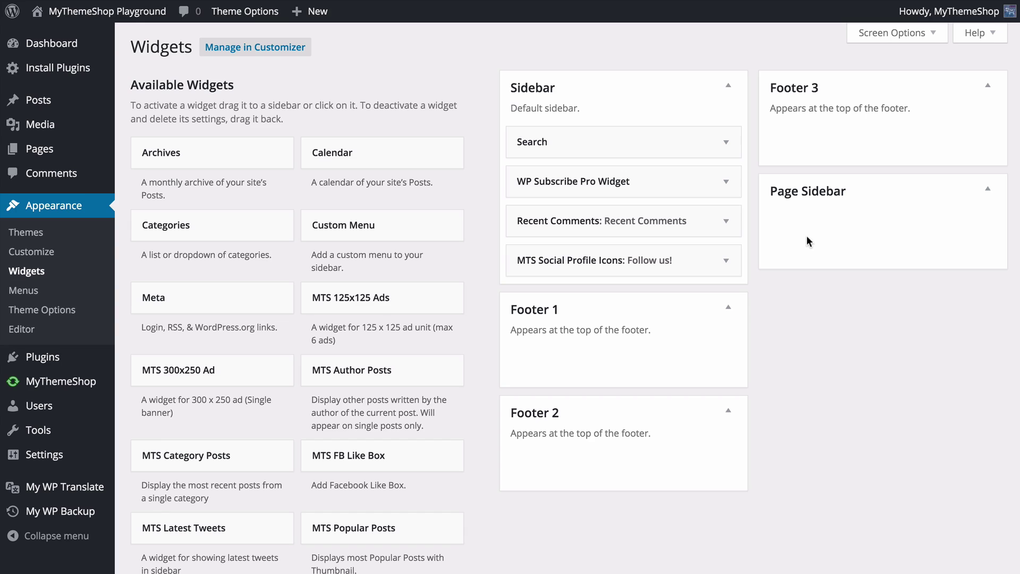
# Step: Add the MTS Post Slider widget to the Footer 1 area and place the cursor in its title
pyautogui.scroll(-3, 473, 301)
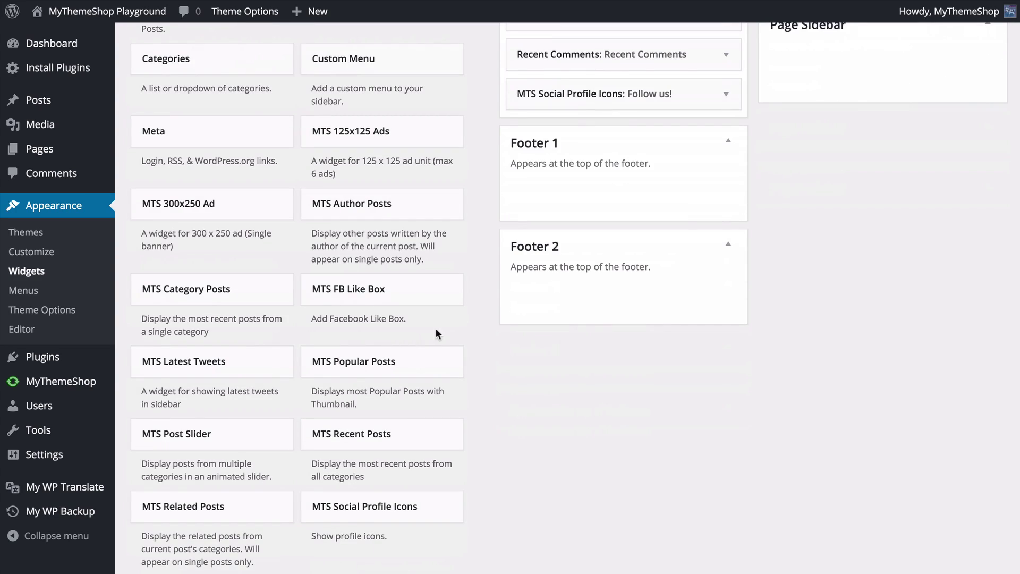
pyautogui.moveTo(257, 432); pyautogui.dragTo(651, 338)
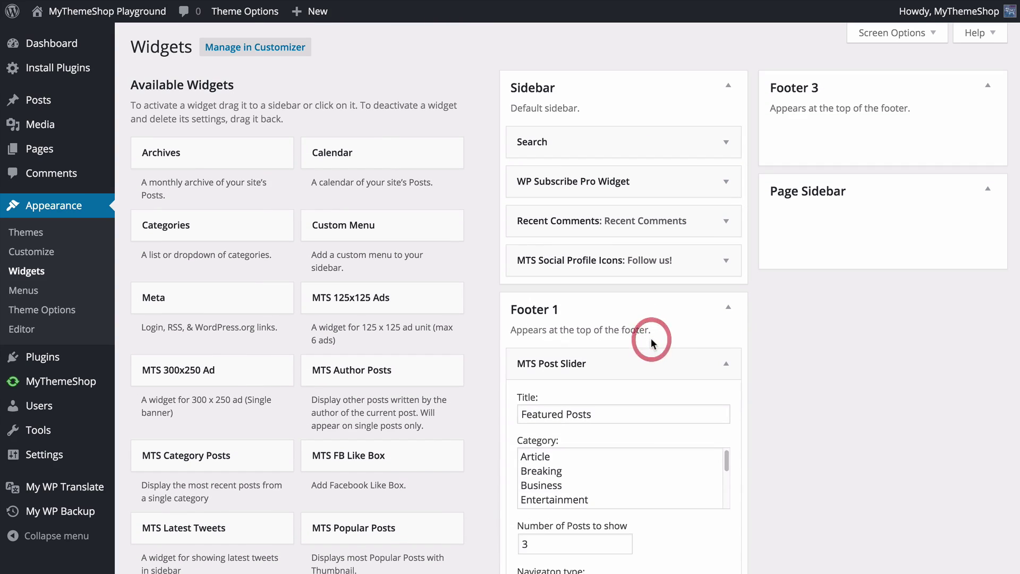
pyautogui.scroll(-1, 631, 294)
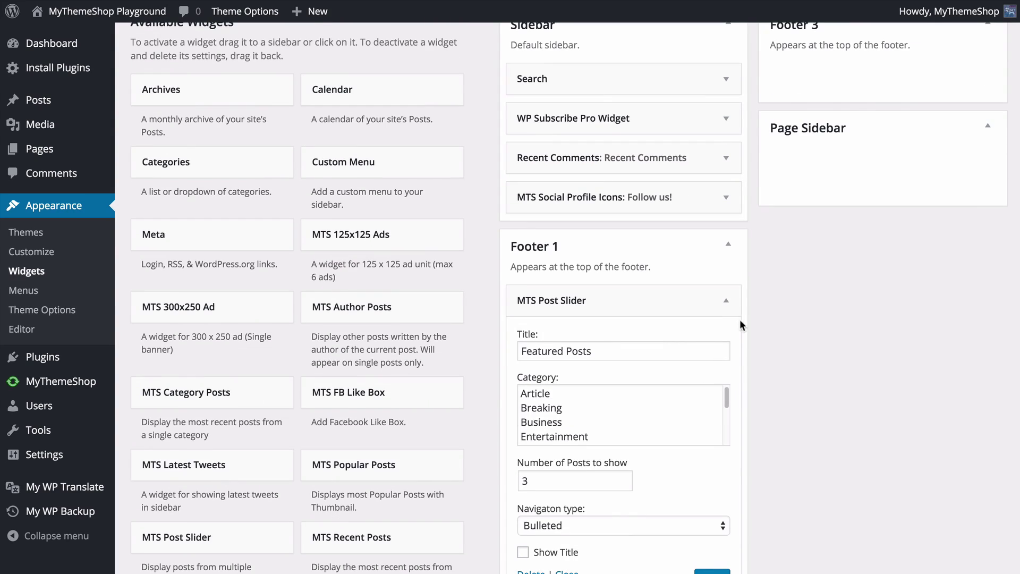
pyautogui.scroll(-1, 752, 333)
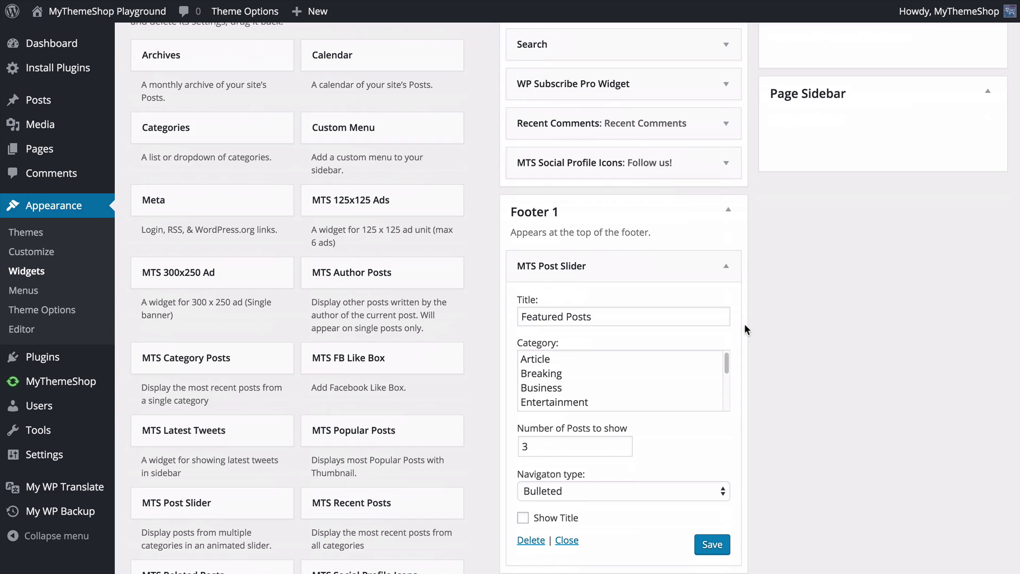
pyautogui.click(556, 318)
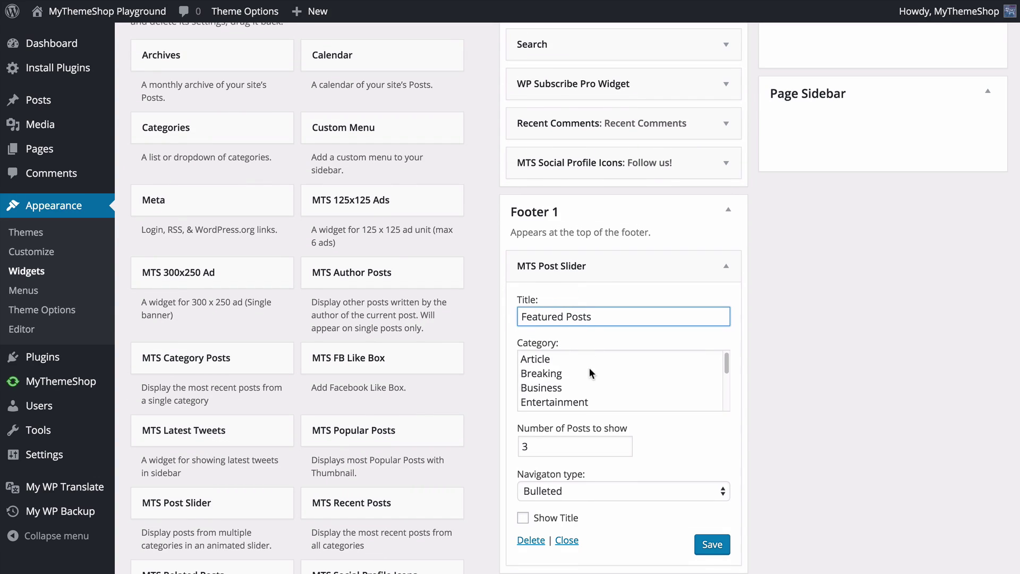
# Step: Select all categories for the MTS Post Slider widget in Footer 1
pyautogui.scroll(-1, 584, 375)
pyautogui.click(573, 375)
pyautogui.scroll(-3, 569, 381)
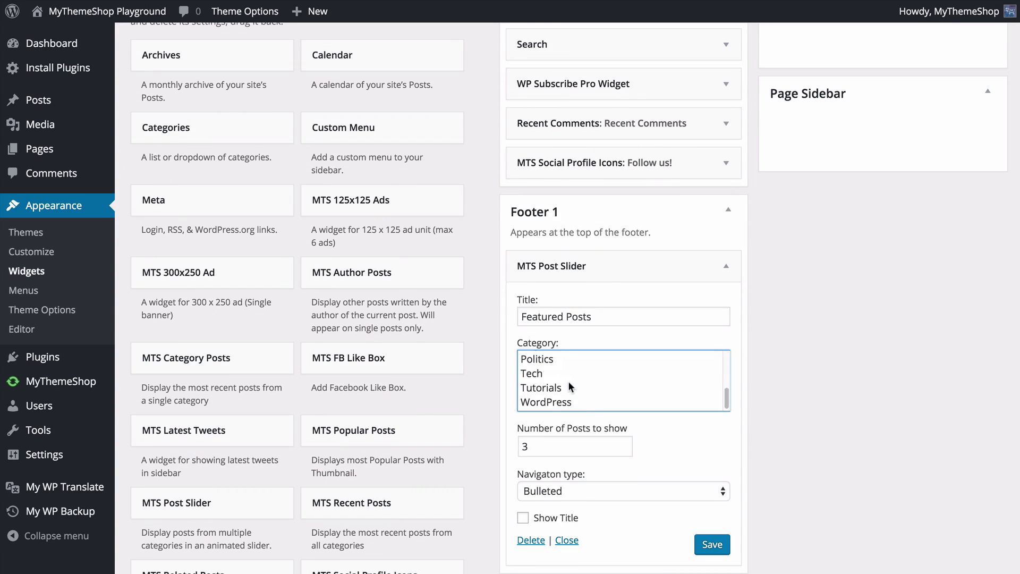
pyautogui.press('super+a')
pyautogui.scroll(4, 571, 381)
pyautogui.scroll(-5, 574, 381)
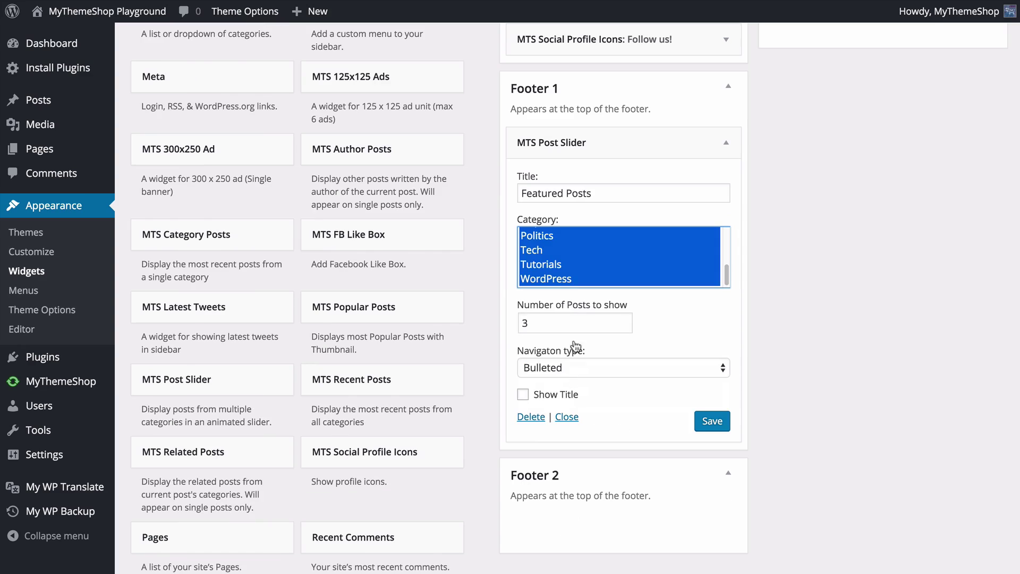
# Step: Deselect the Tutorials, Politics and Tech categories in the MTS Post Slider widget, and select all three again
pyautogui.keyDown('super'); pyautogui.click(572, 264); pyautogui.keyUp('super')
pyautogui.keyDown('super'); pyautogui.click(569, 236); pyautogui.keyUp('super')
pyautogui.keyDown('super'); pyautogui.click(568, 251); pyautogui.keyUp('super')
pyautogui.keyDown('super'); pyautogui.click(566, 264); pyautogui.keyUp('super')
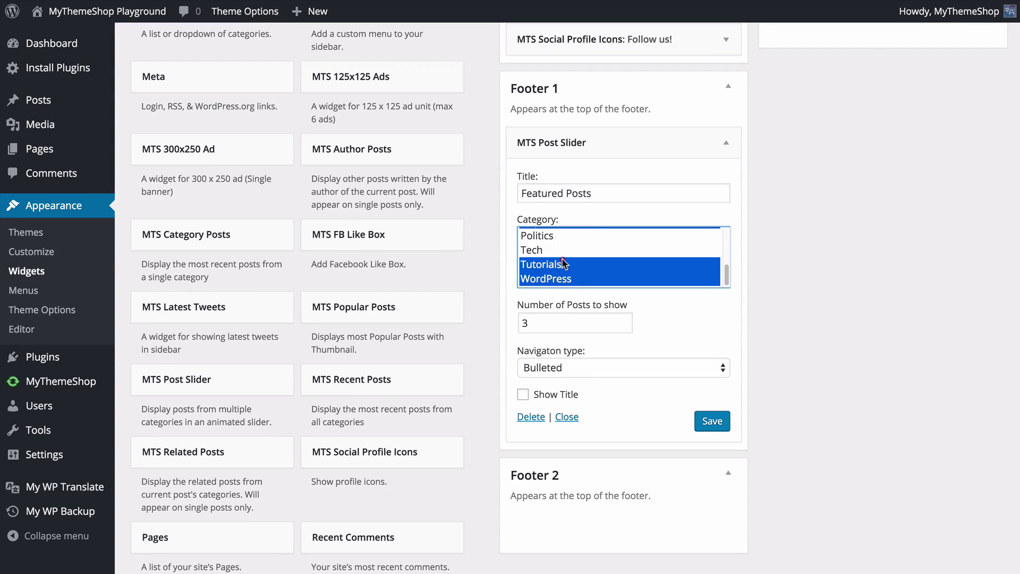
pyautogui.keyDown('super'); pyautogui.click(555, 250); pyautogui.keyUp('super')
pyautogui.keyDown('super'); pyautogui.click(542, 236); pyautogui.keyUp('super')
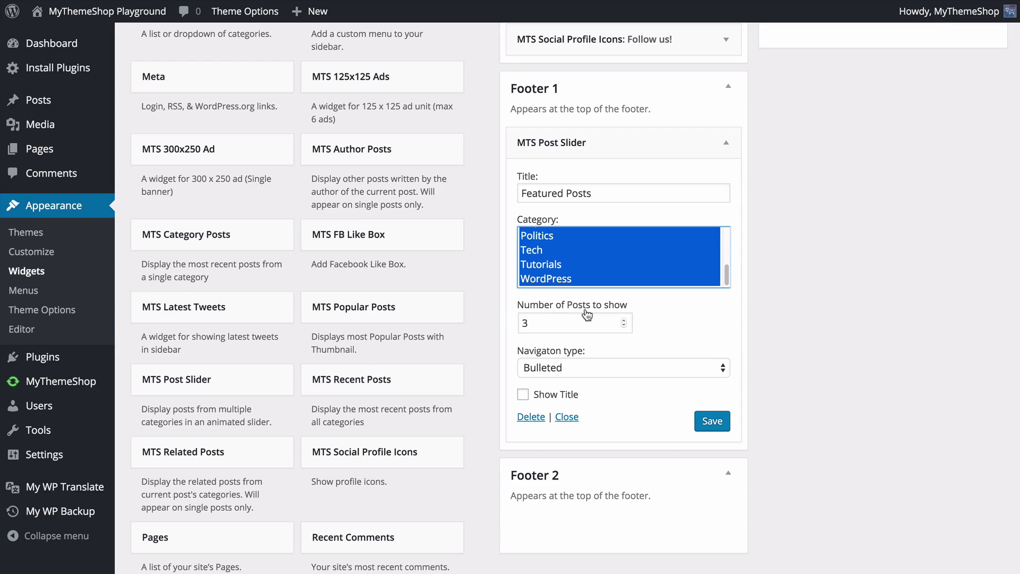
# Step: Set the navigation type of the MTS Post Slider widget in Footer 1 to Arrows, save it, and collapse the widget
pyautogui.click(585, 369)
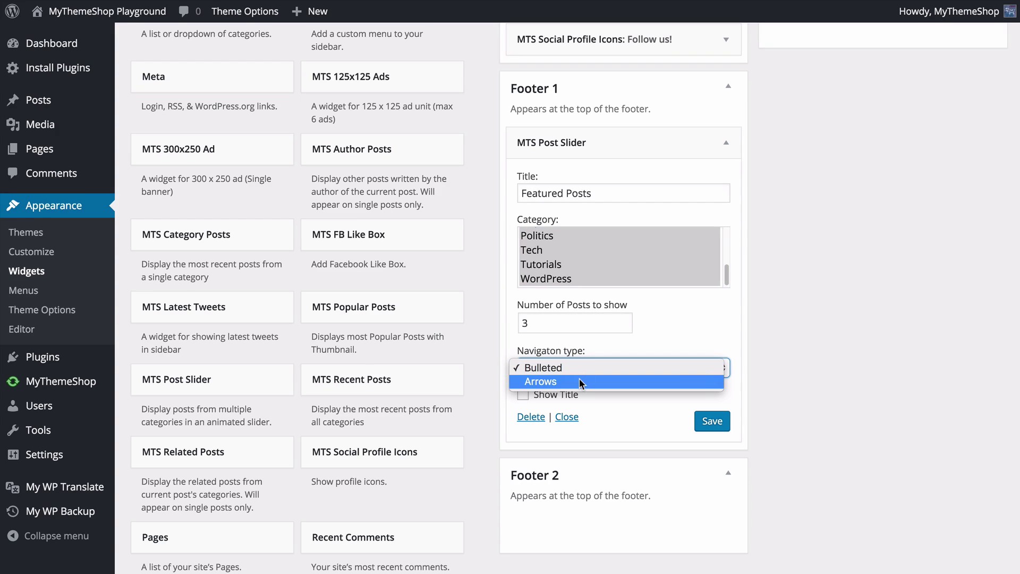
pyautogui.click(579, 382)
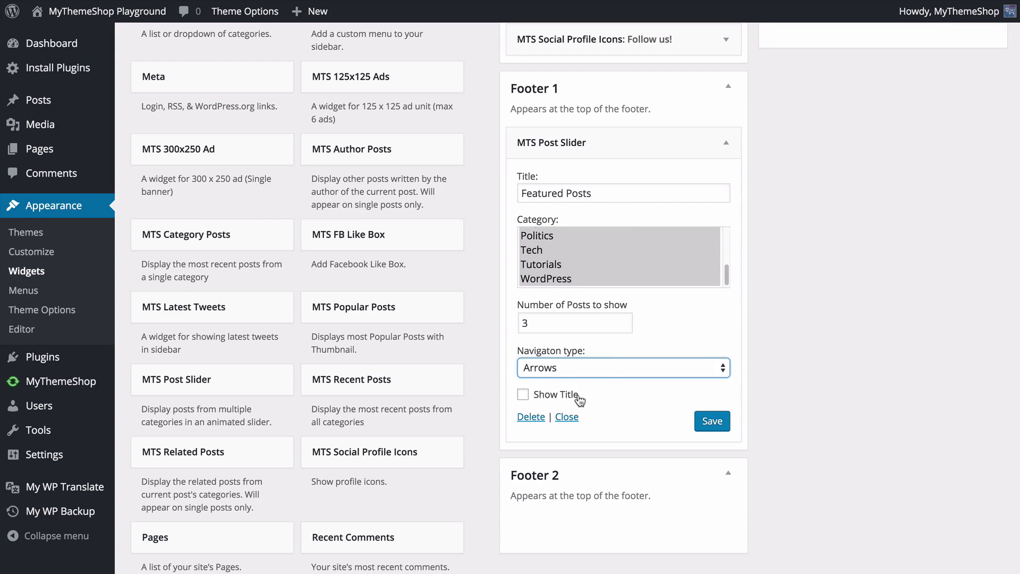
pyautogui.click(700, 419)
pyautogui.click(788, 405)
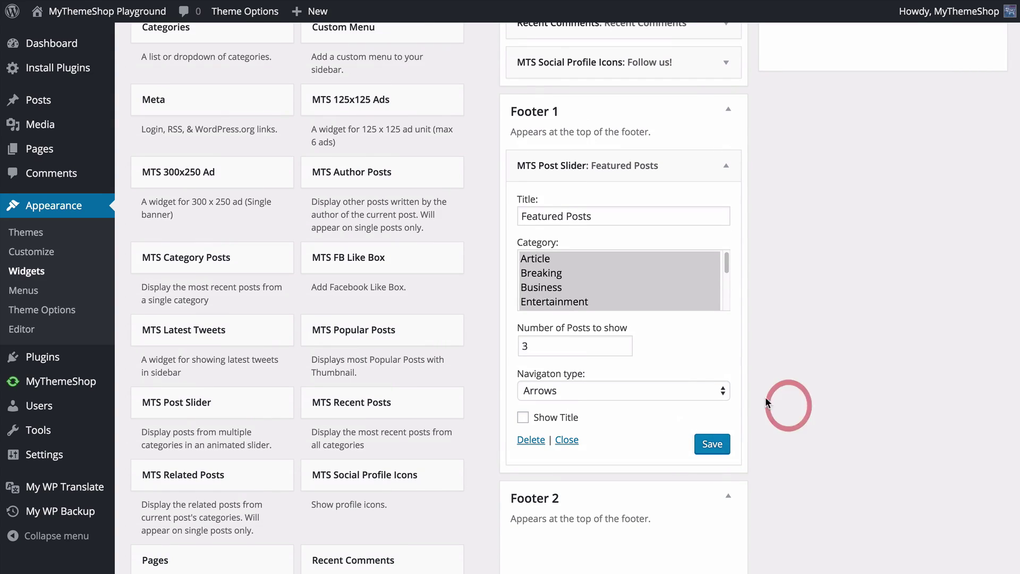
pyautogui.click(684, 347)
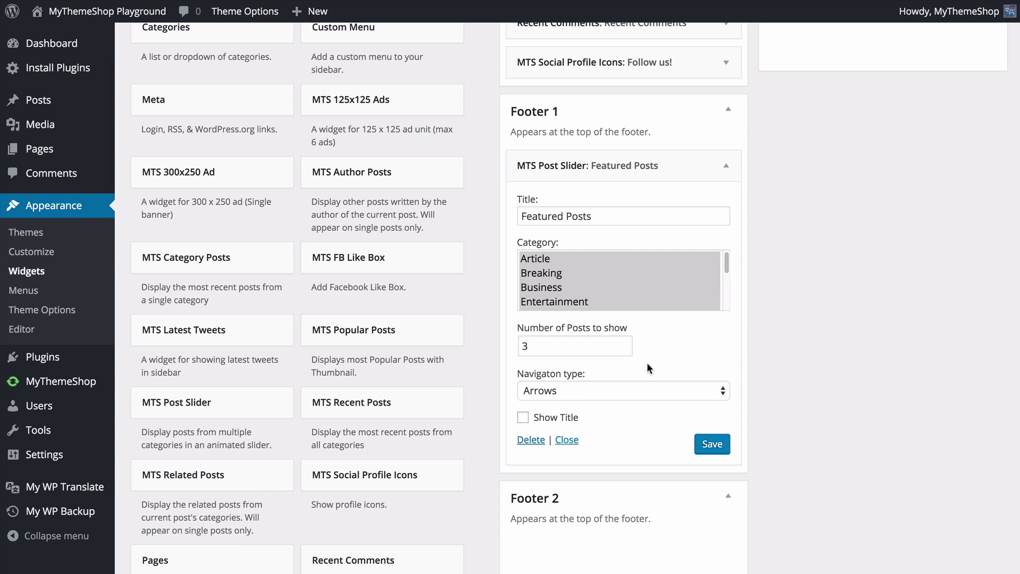
pyautogui.click(727, 111)
pyautogui.click(726, 114)
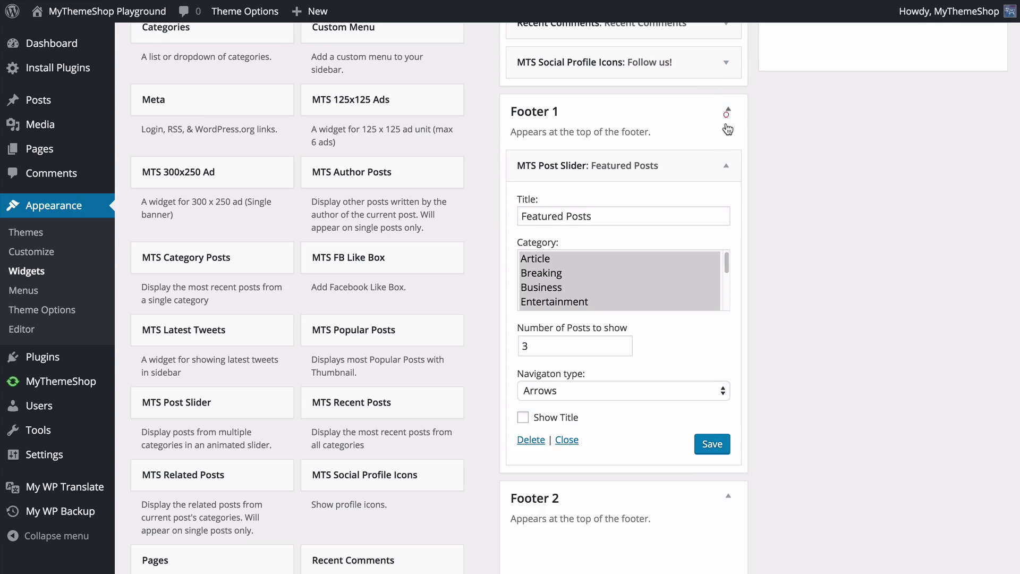
pyautogui.click(726, 165)
# Step: Move the MTS Social Profile Icons widget from Sidebar to Page Sidebar and the Recent Comments widget to Footer 2
pyautogui.scroll(4, 744, 169)
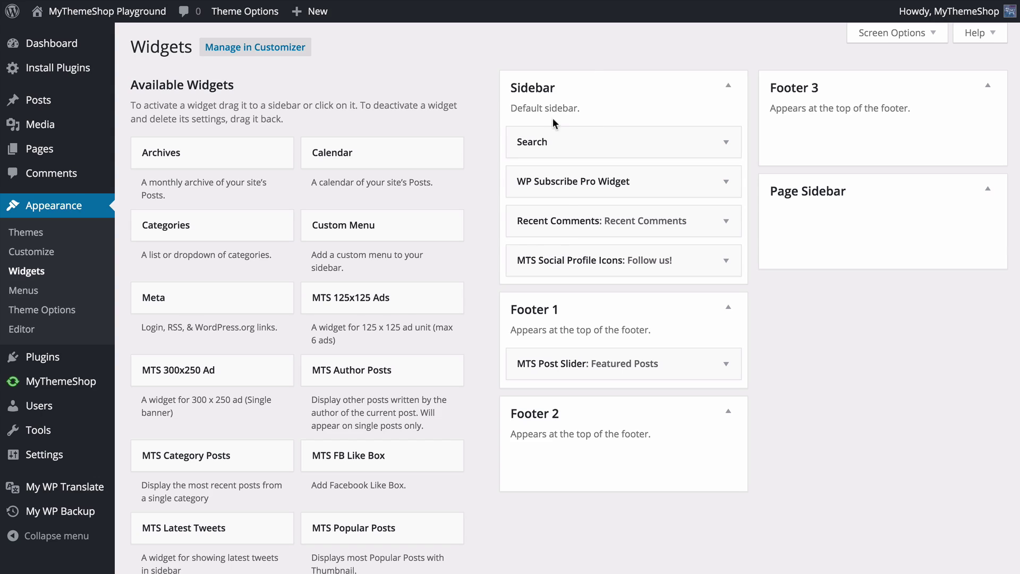
pyautogui.moveTo(583, 263); pyautogui.dragTo(797, 228)
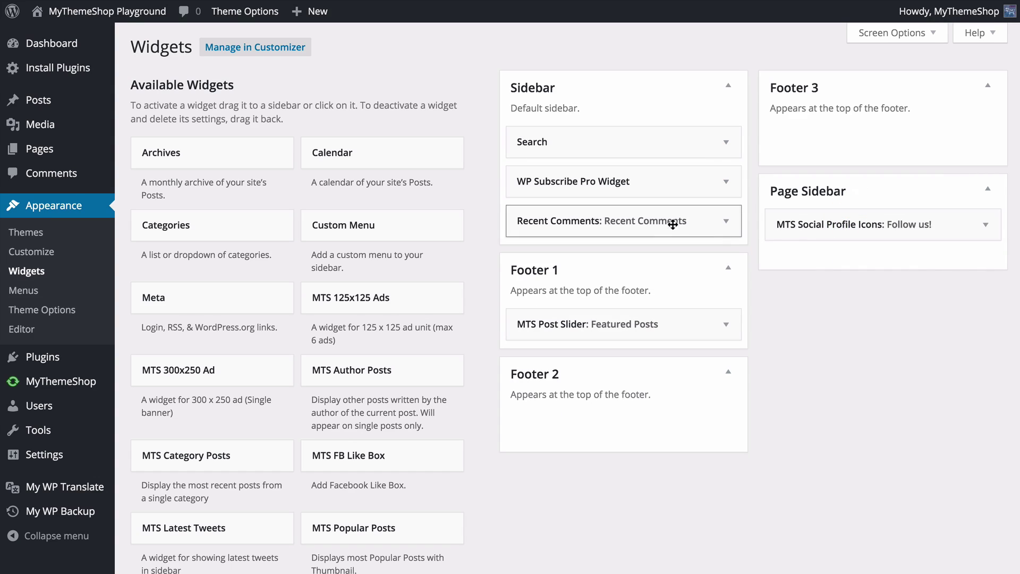
pyautogui.moveTo(633, 212); pyautogui.dragTo(635, 430)
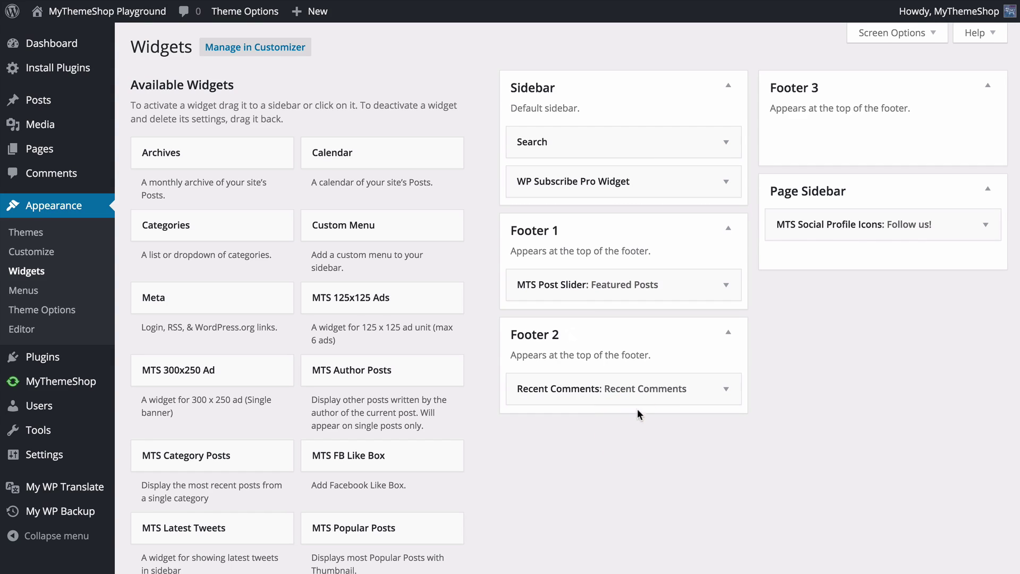
# Step: Add a Search widget to the Footer 3 area and save it with an empty title
pyautogui.scroll(-5, 494, 335)
pyautogui.scroll(-4, 488, 337)
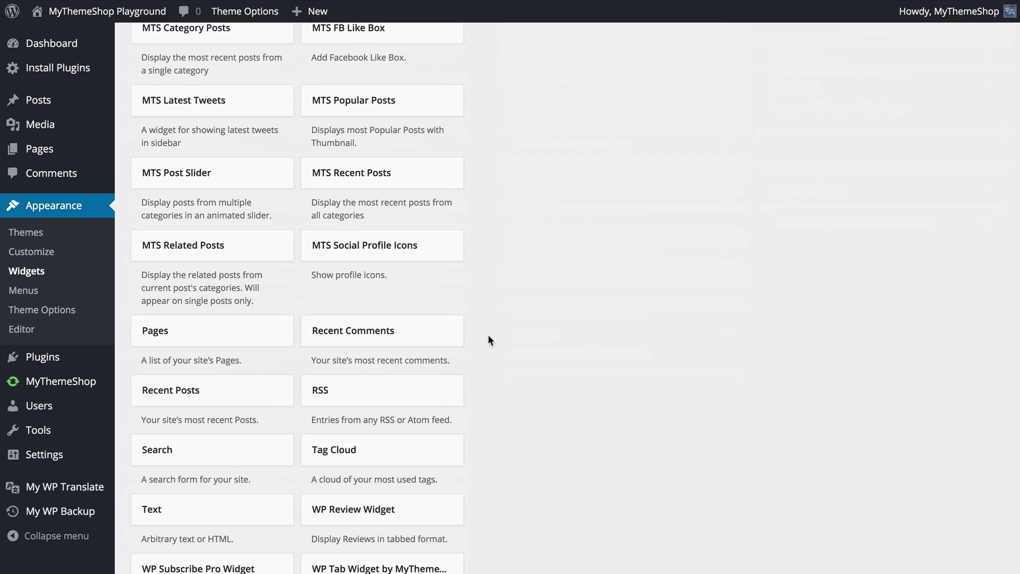
pyautogui.moveTo(255, 483); pyautogui.dragTo(847, 139)
pyautogui.scroll(7, 505, 327)
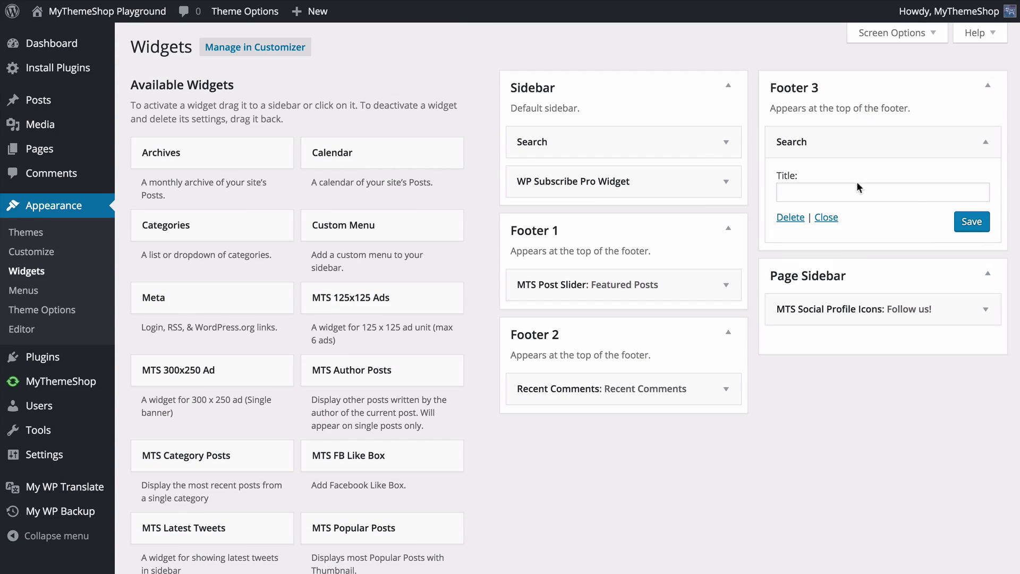
pyautogui.click(971, 221)
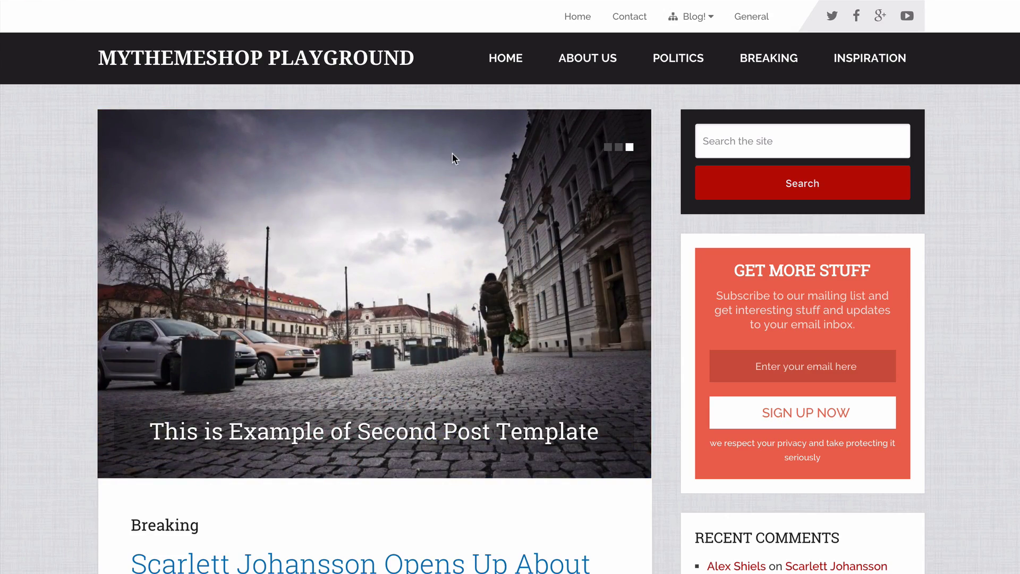
# Step: Reload the live site's home page, examine the footer widgets, and open the About Us page to check its sidebar
pyautogui.press('F5')
pyautogui.scroll(-20, 672, 263)
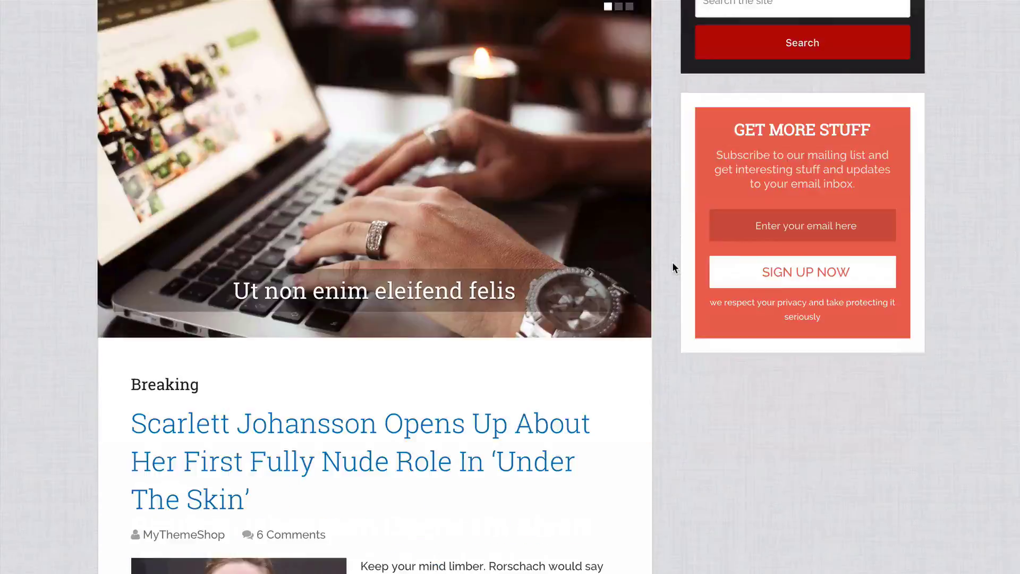
pyautogui.scroll(-2, 671, 262)
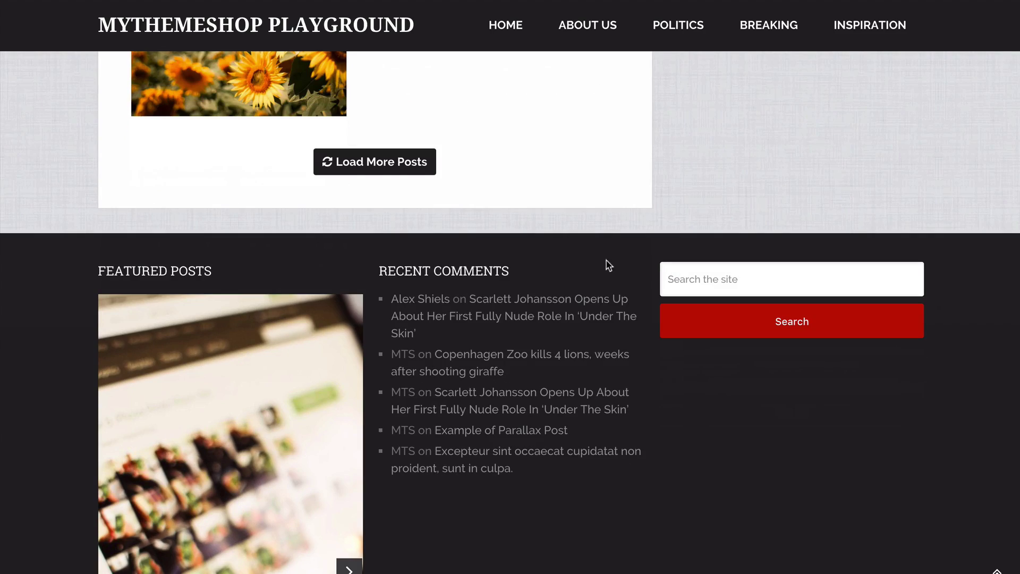
pyautogui.scroll(-4, 234, 285)
pyautogui.scroll(-2, 208, 216)
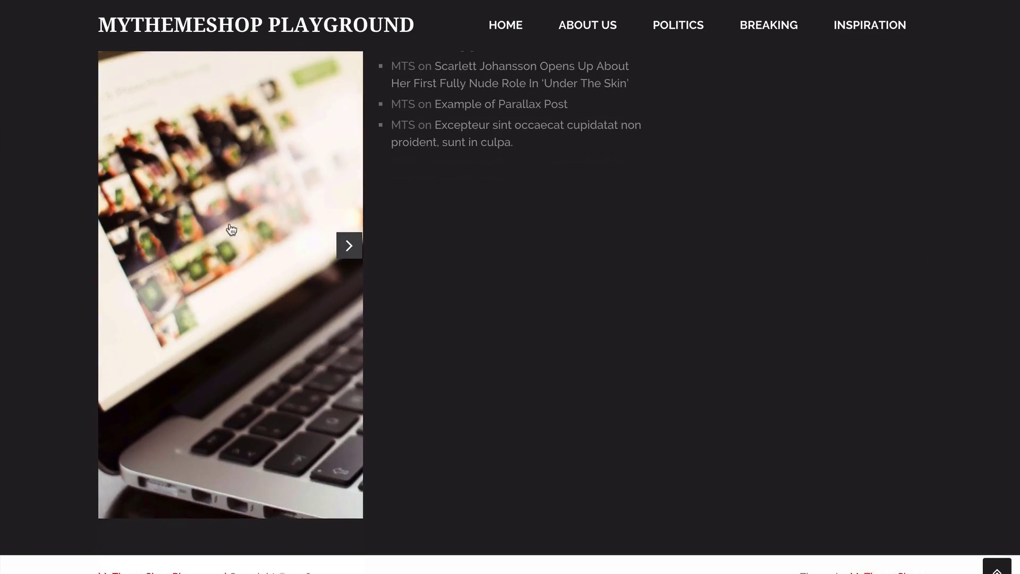
pyautogui.scroll(4, 228, 228)
pyautogui.scroll(20, 734, 268)
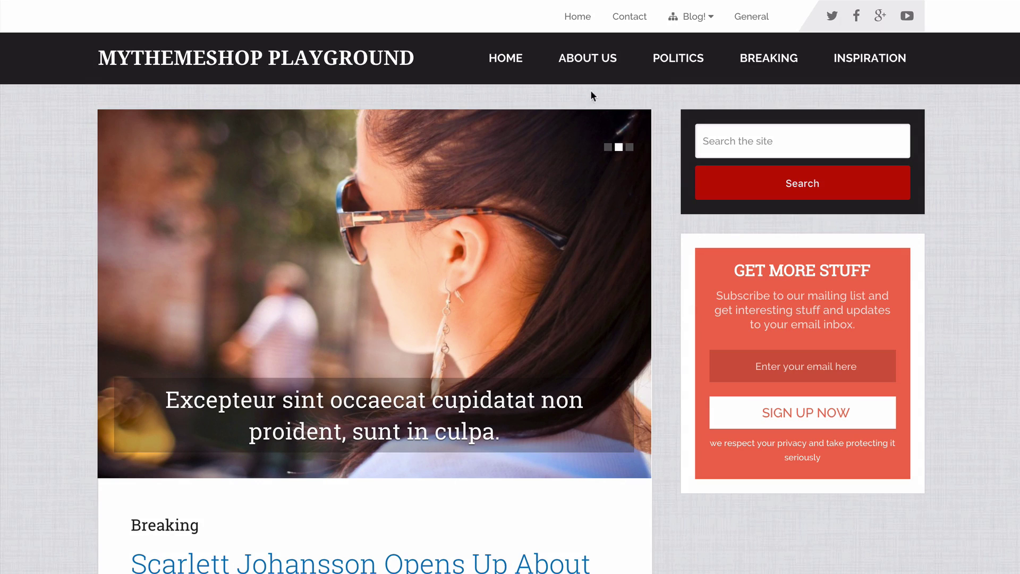
pyautogui.click(587, 61)
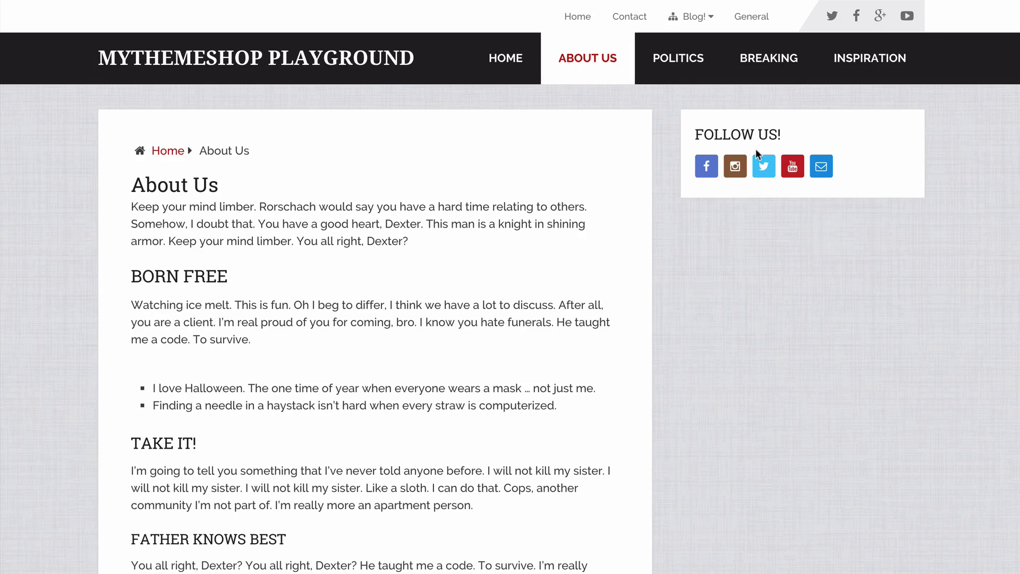